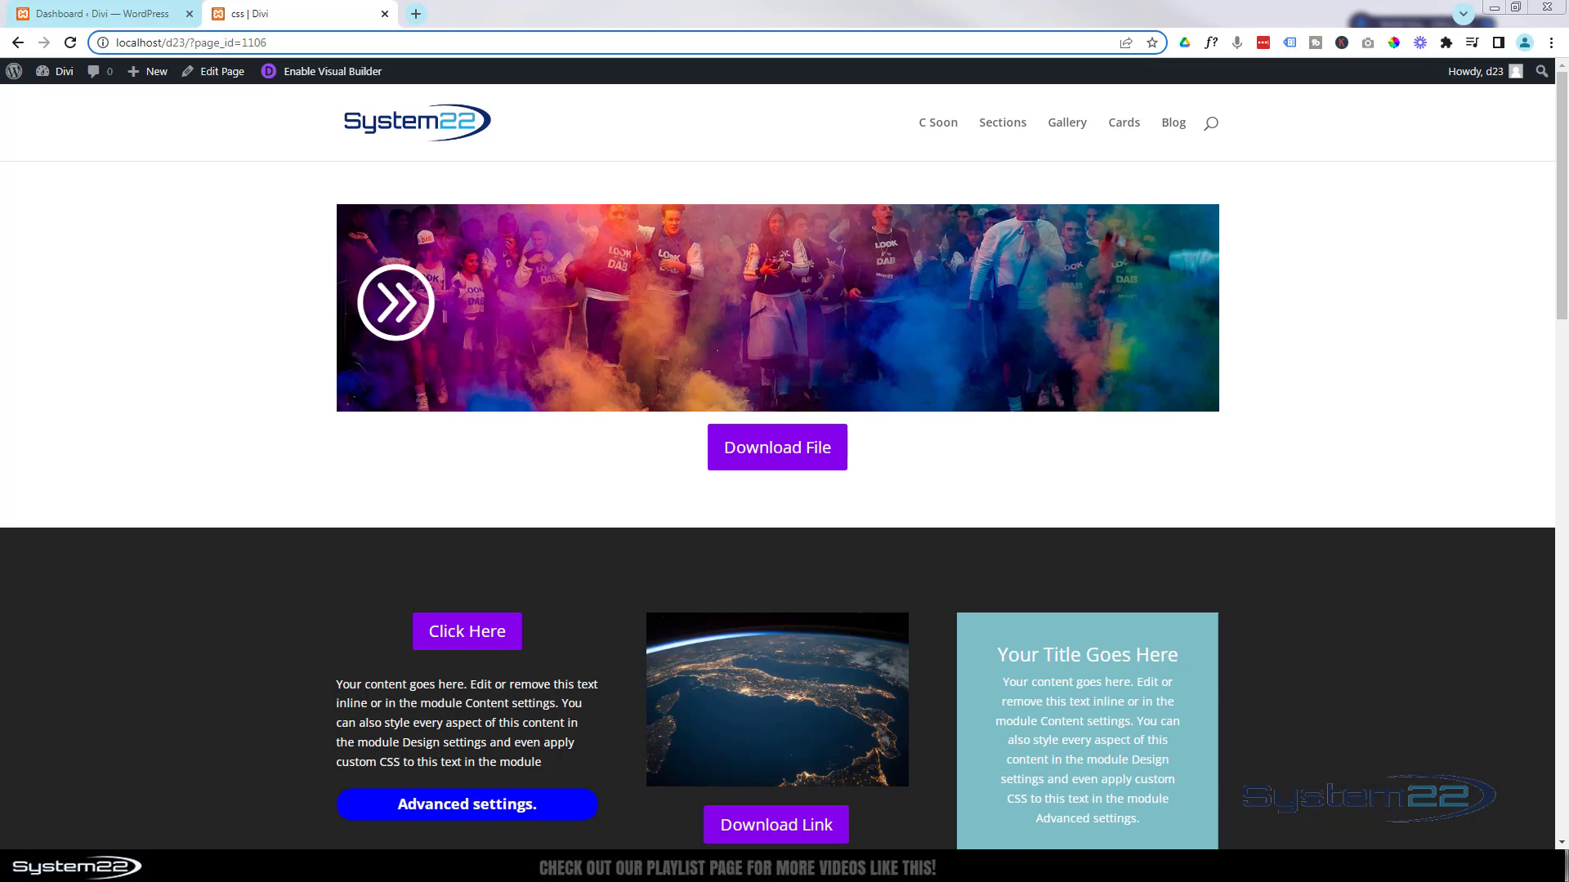
# Step: Review the css page down to its signup form and enable the Visual Builder on it
pyautogui.moveTo(1558, 202); pyautogui.dragTo(1556, 439)
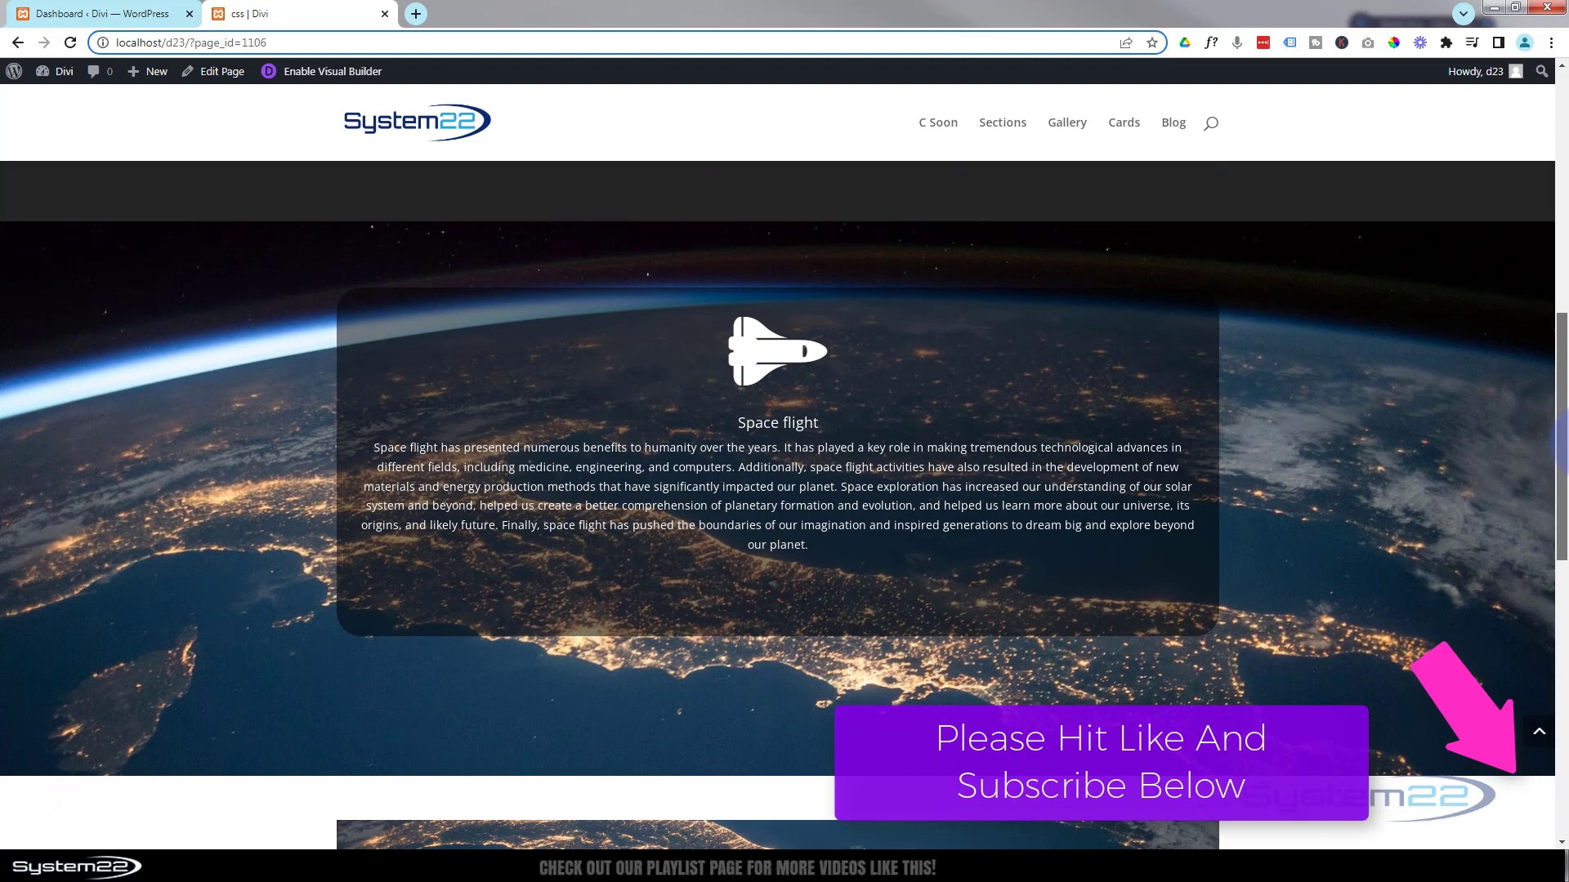
pyautogui.moveTo(1562, 426); pyautogui.dragTo(1560, 558)
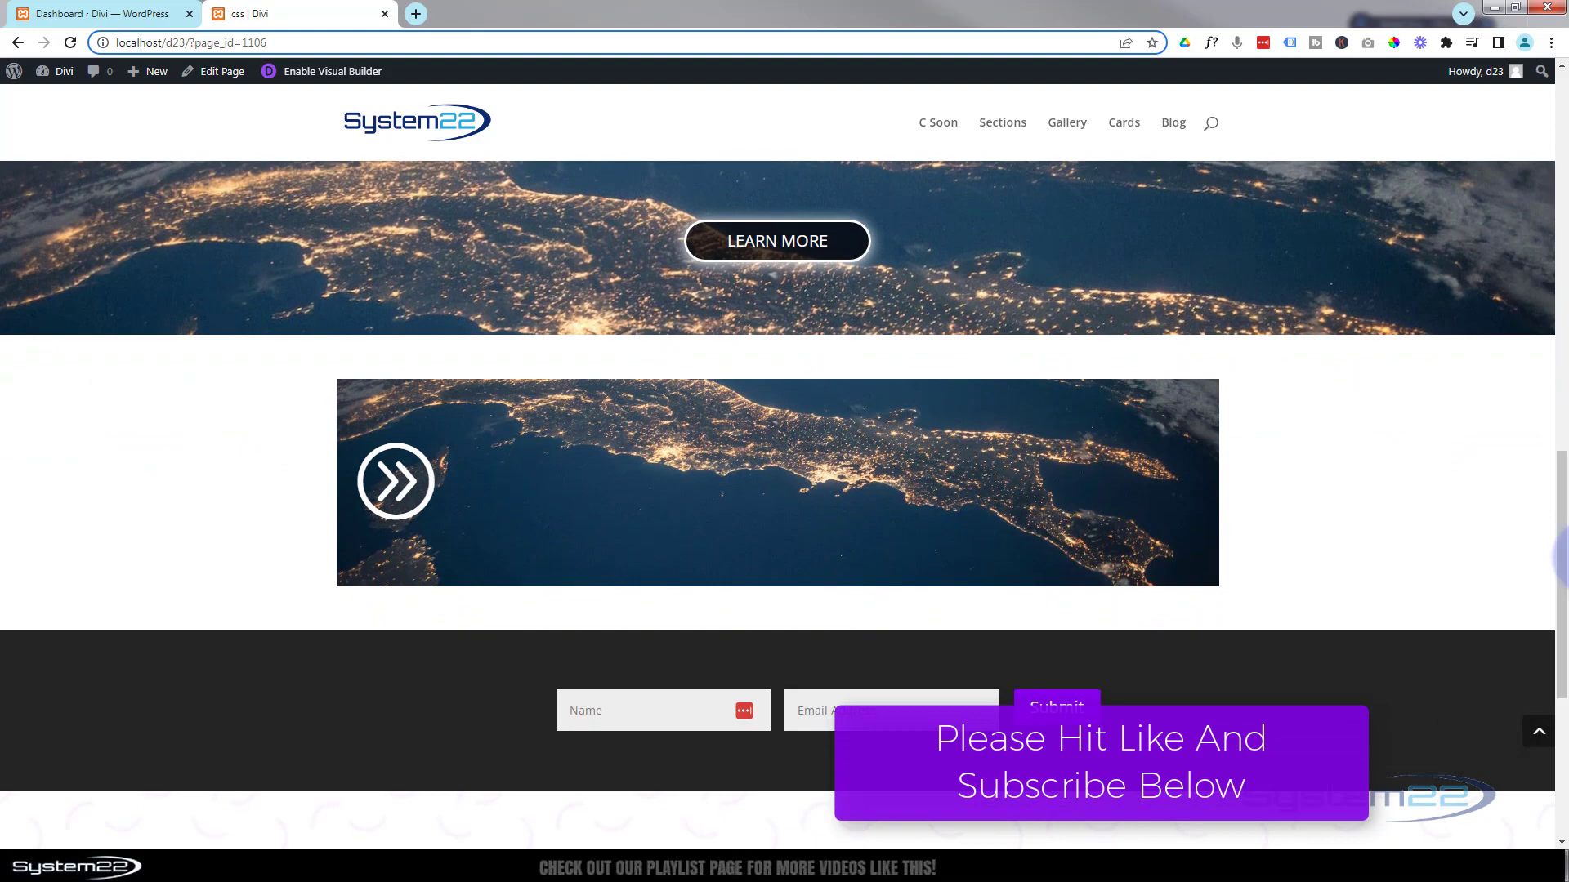
pyautogui.moveTo(1560, 586)
pyautogui.mouseDown()
pyautogui.moveTo(1564, 276)
pyautogui.moveTo(1566, 585)
pyautogui.mouseUp()
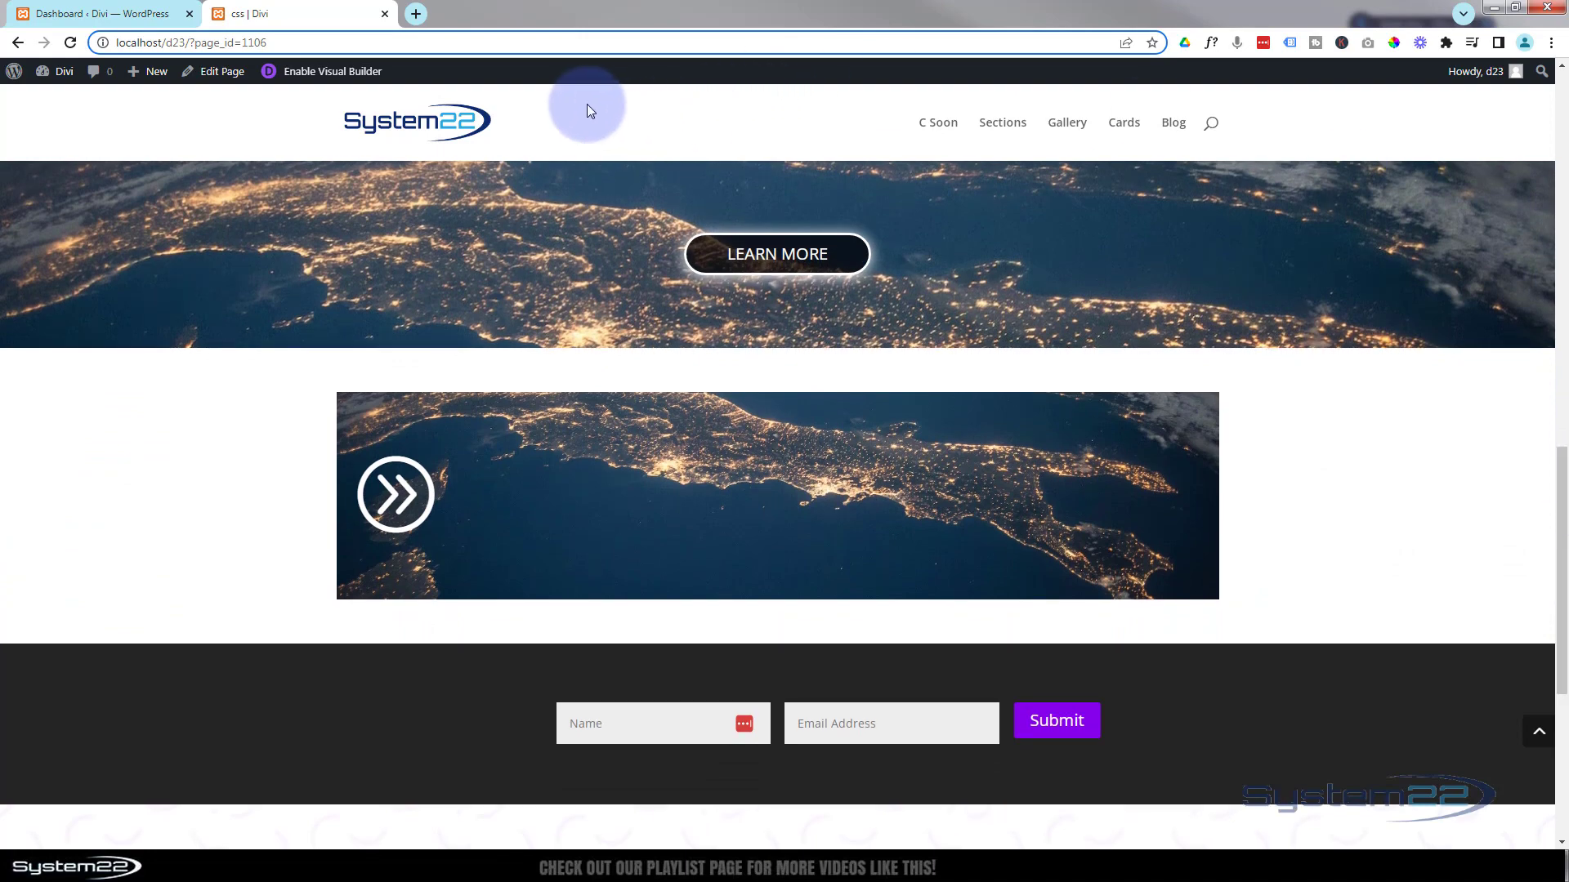
pyautogui.click(368, 72)
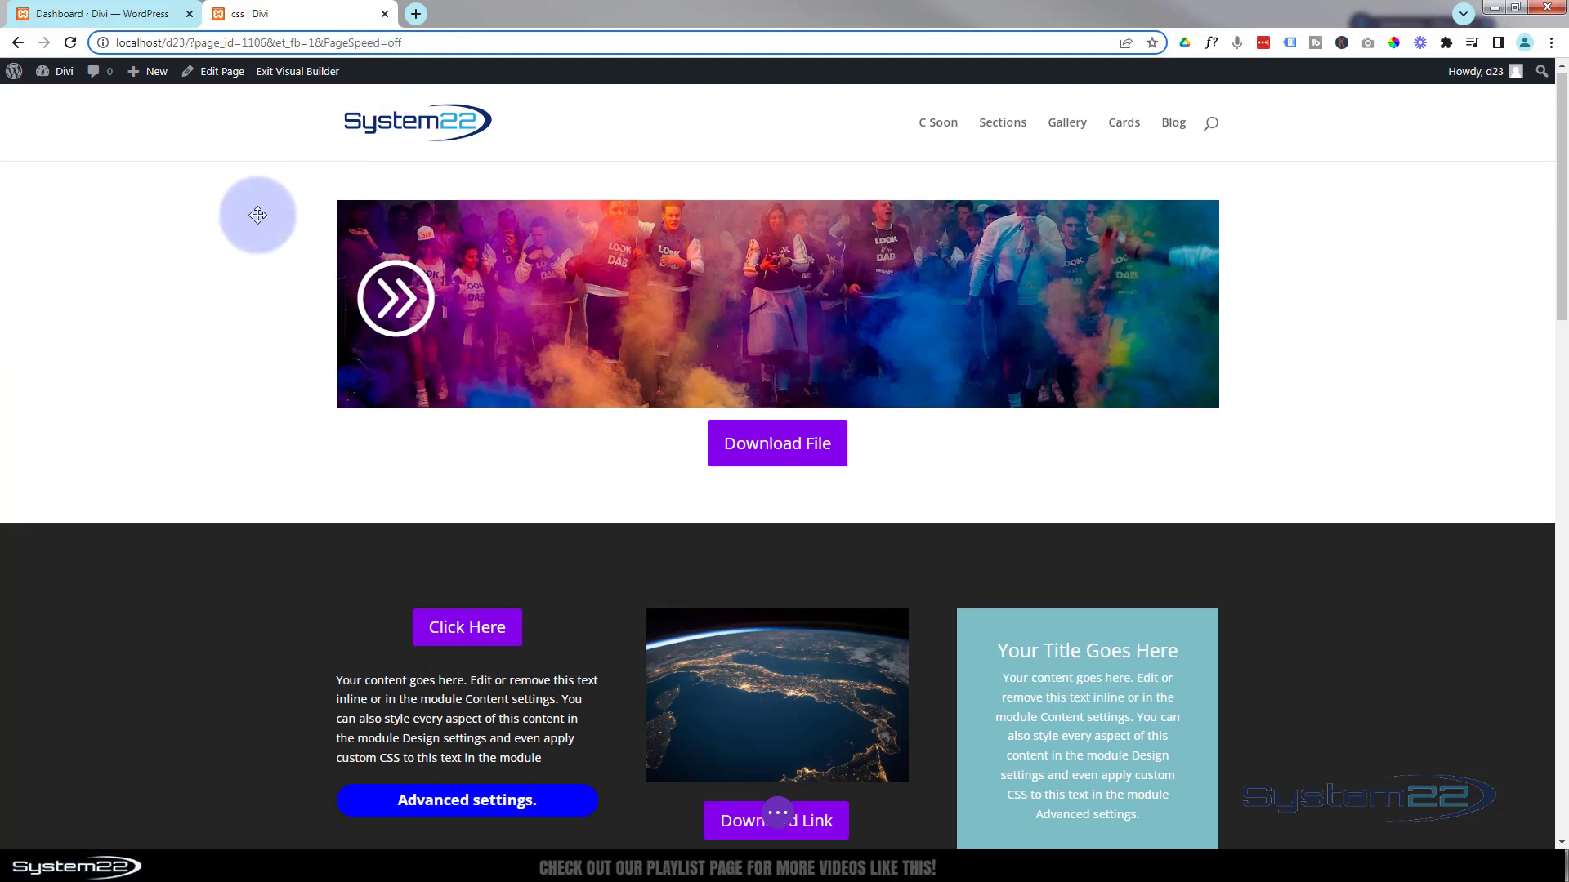
# Step: Delete the existing Space flight section with the Earth background below the dark three-column section
pyautogui.scroll(-3, 260, 213)
pyautogui.scroll(-6, 260, 212)
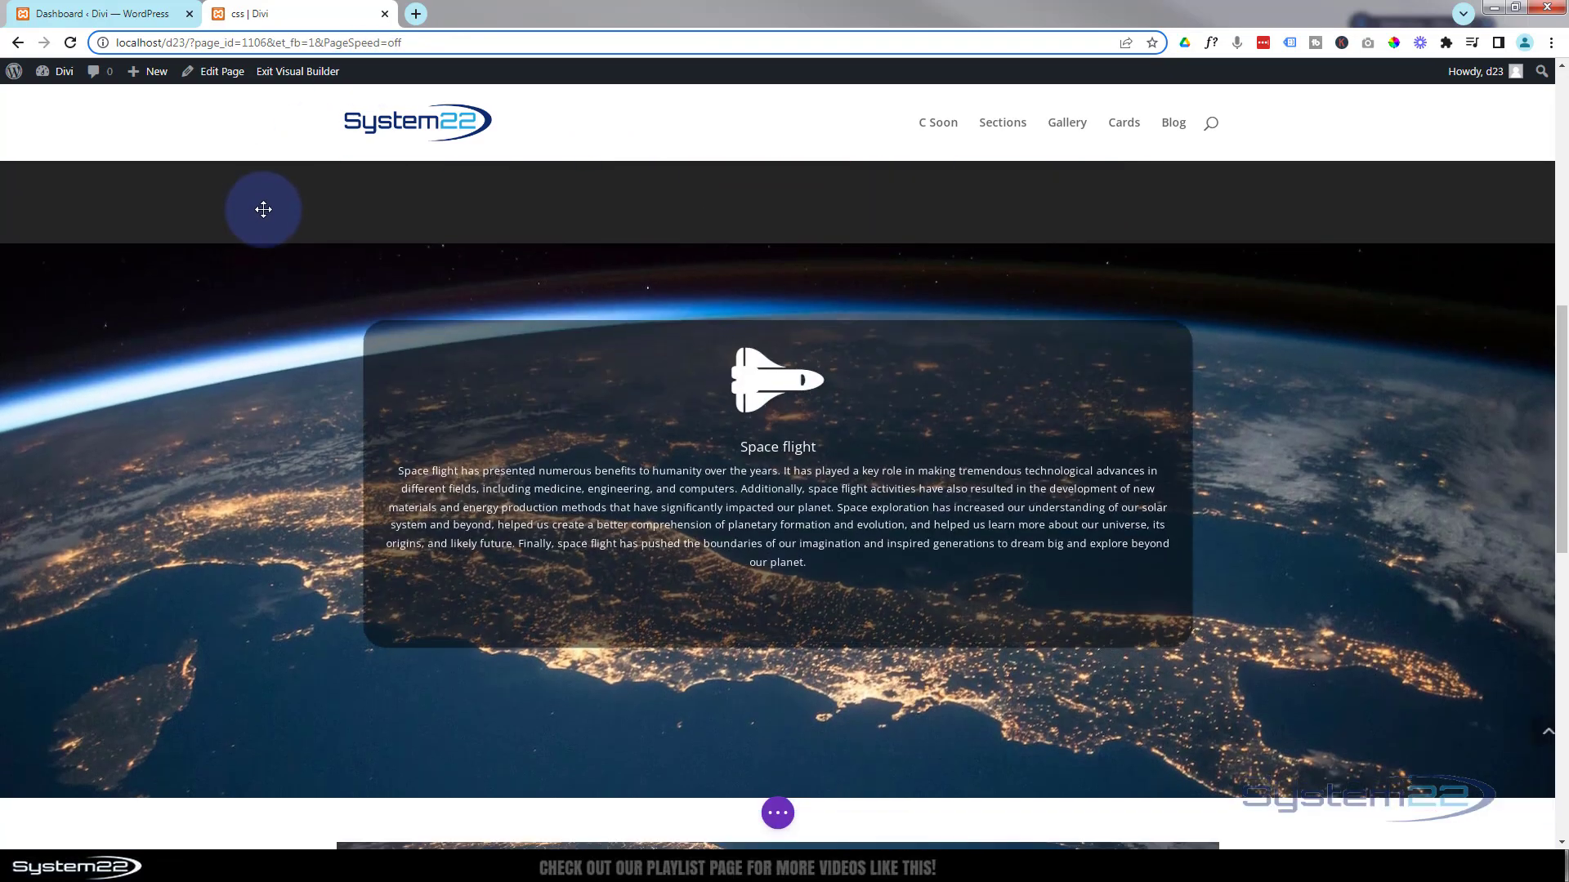
pyautogui.scroll(2, 218, 259)
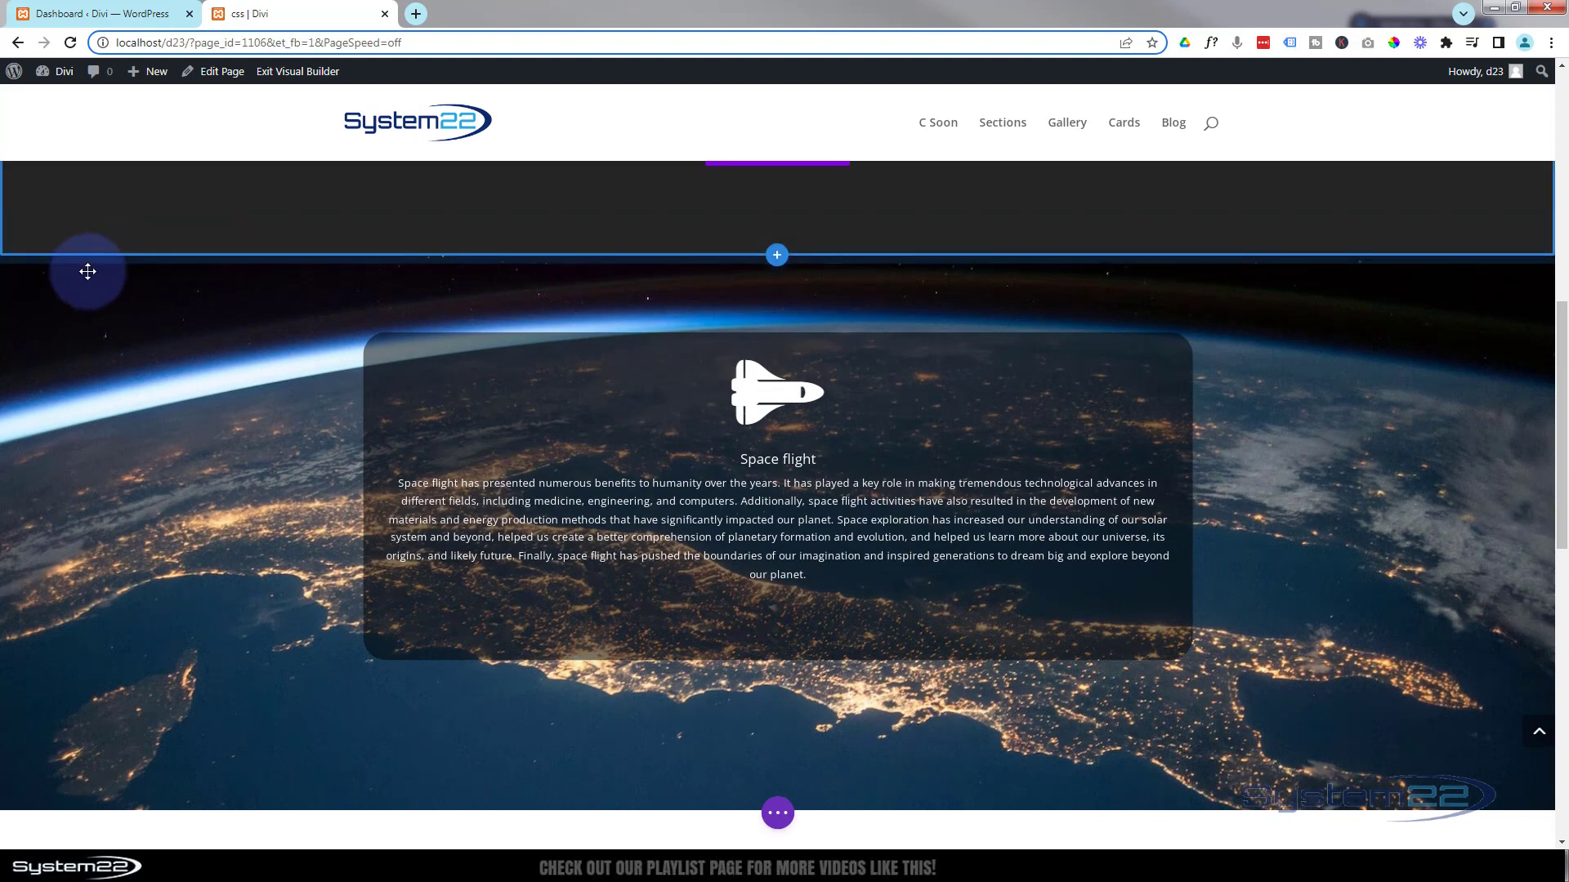
pyautogui.click(111, 274)
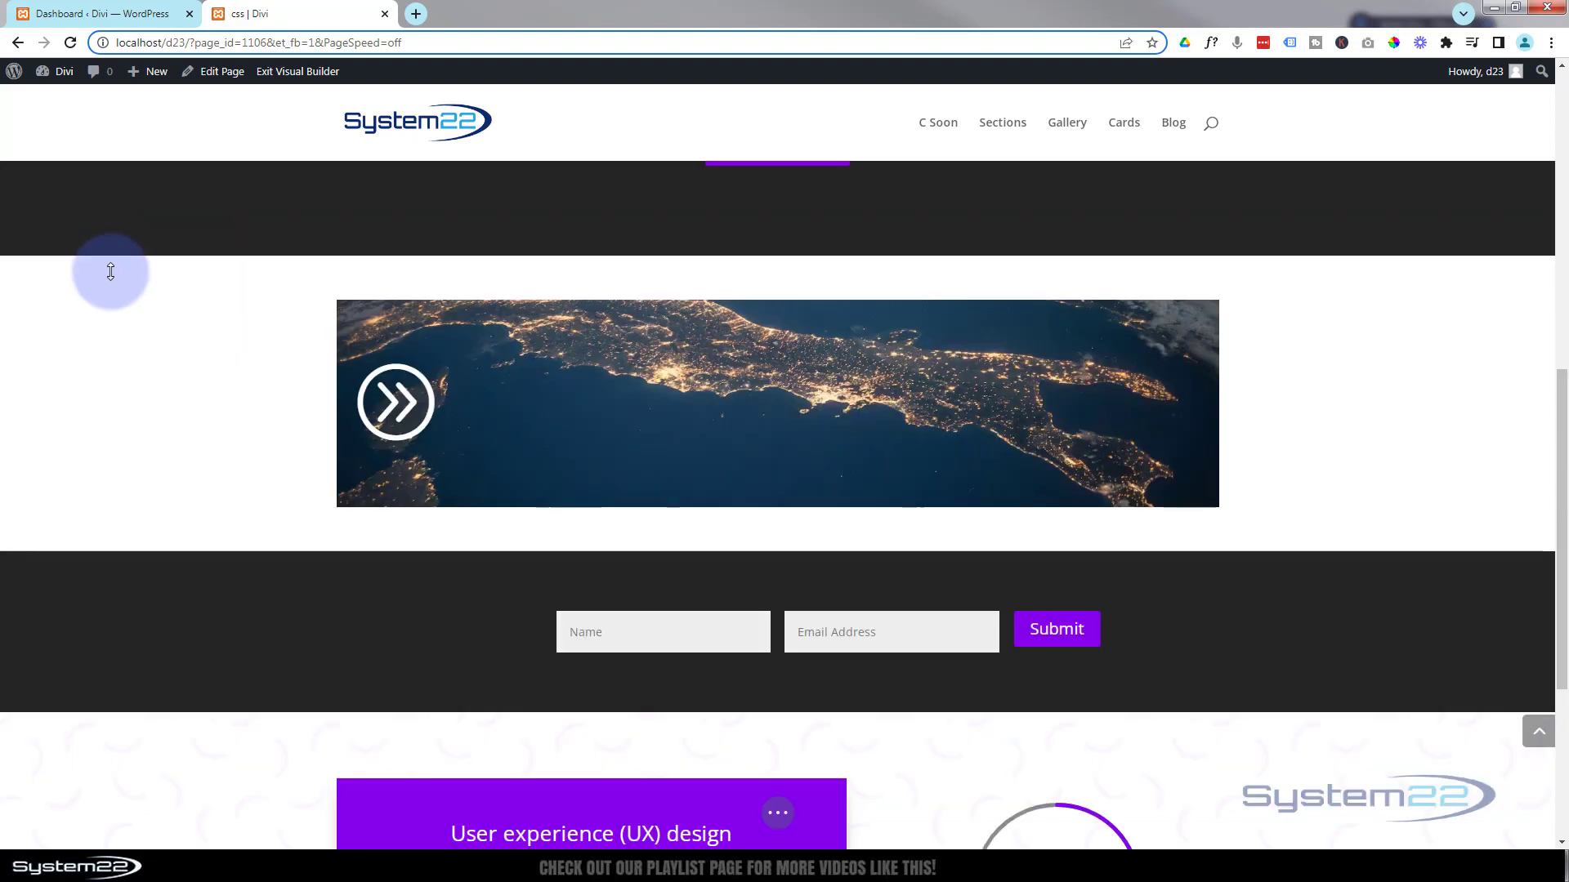
# Step: Insert a regular section with a single-column row and a Blurb module below the dark three-column section
pyautogui.click(764, 253)
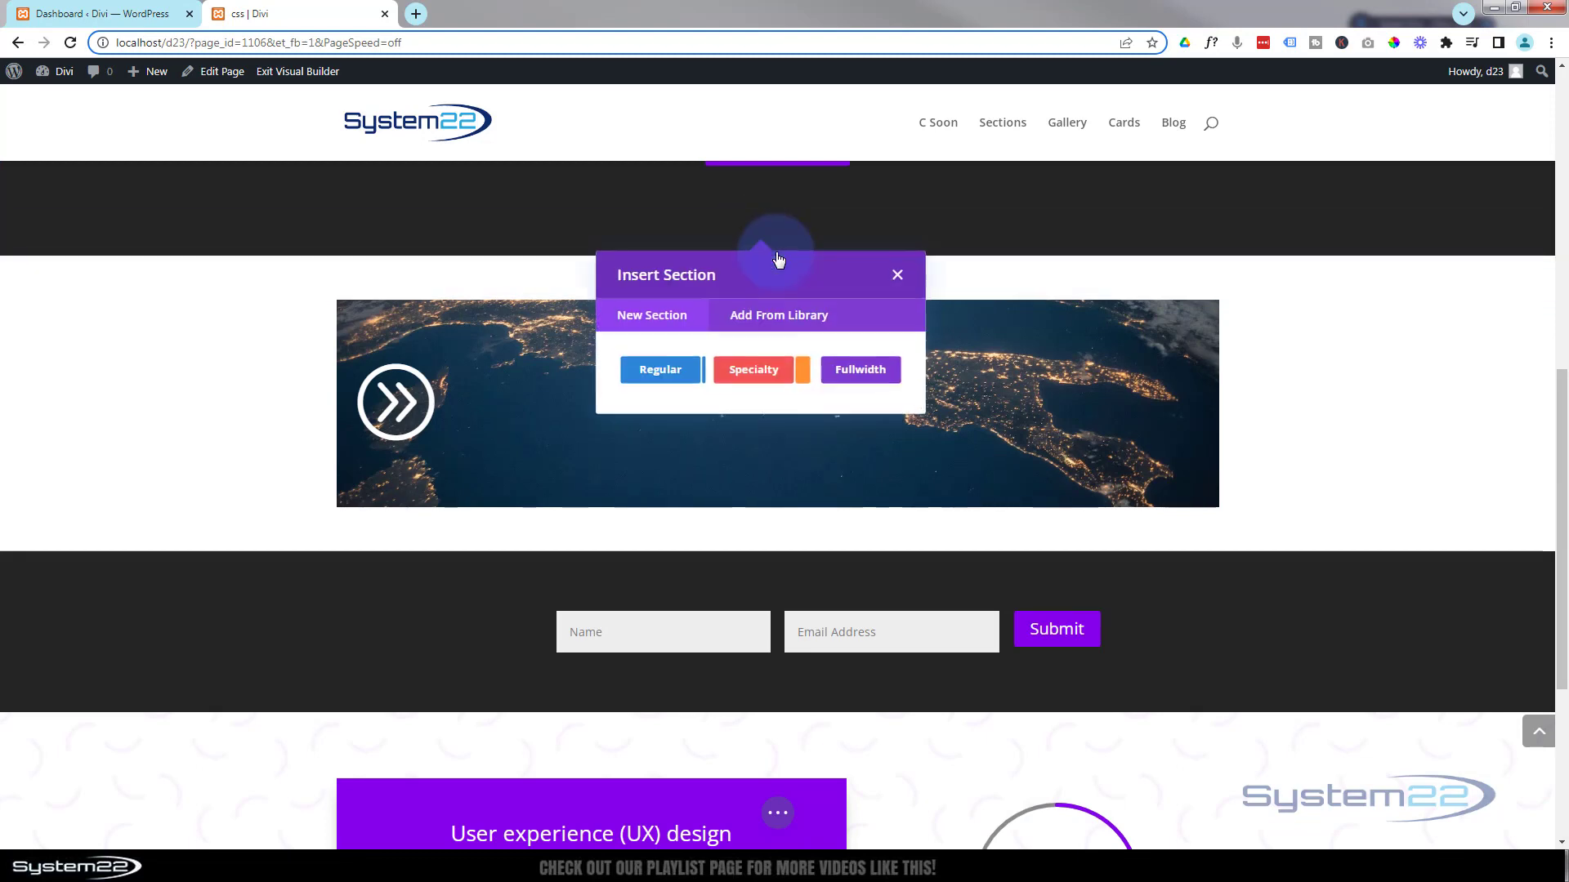
pyautogui.click(658, 368)
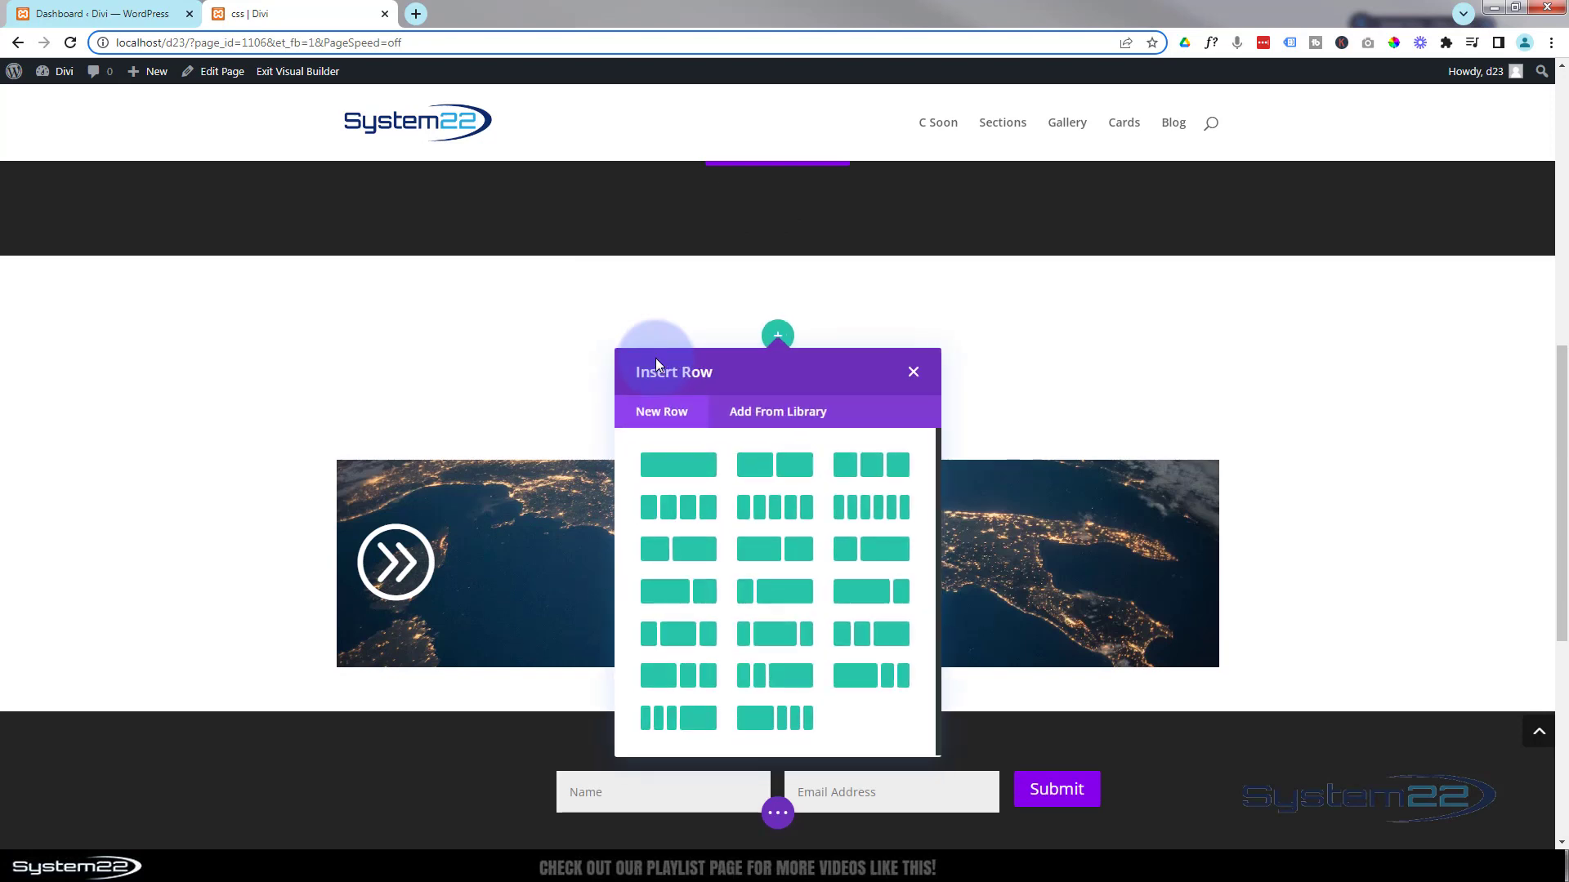
pyautogui.click(683, 467)
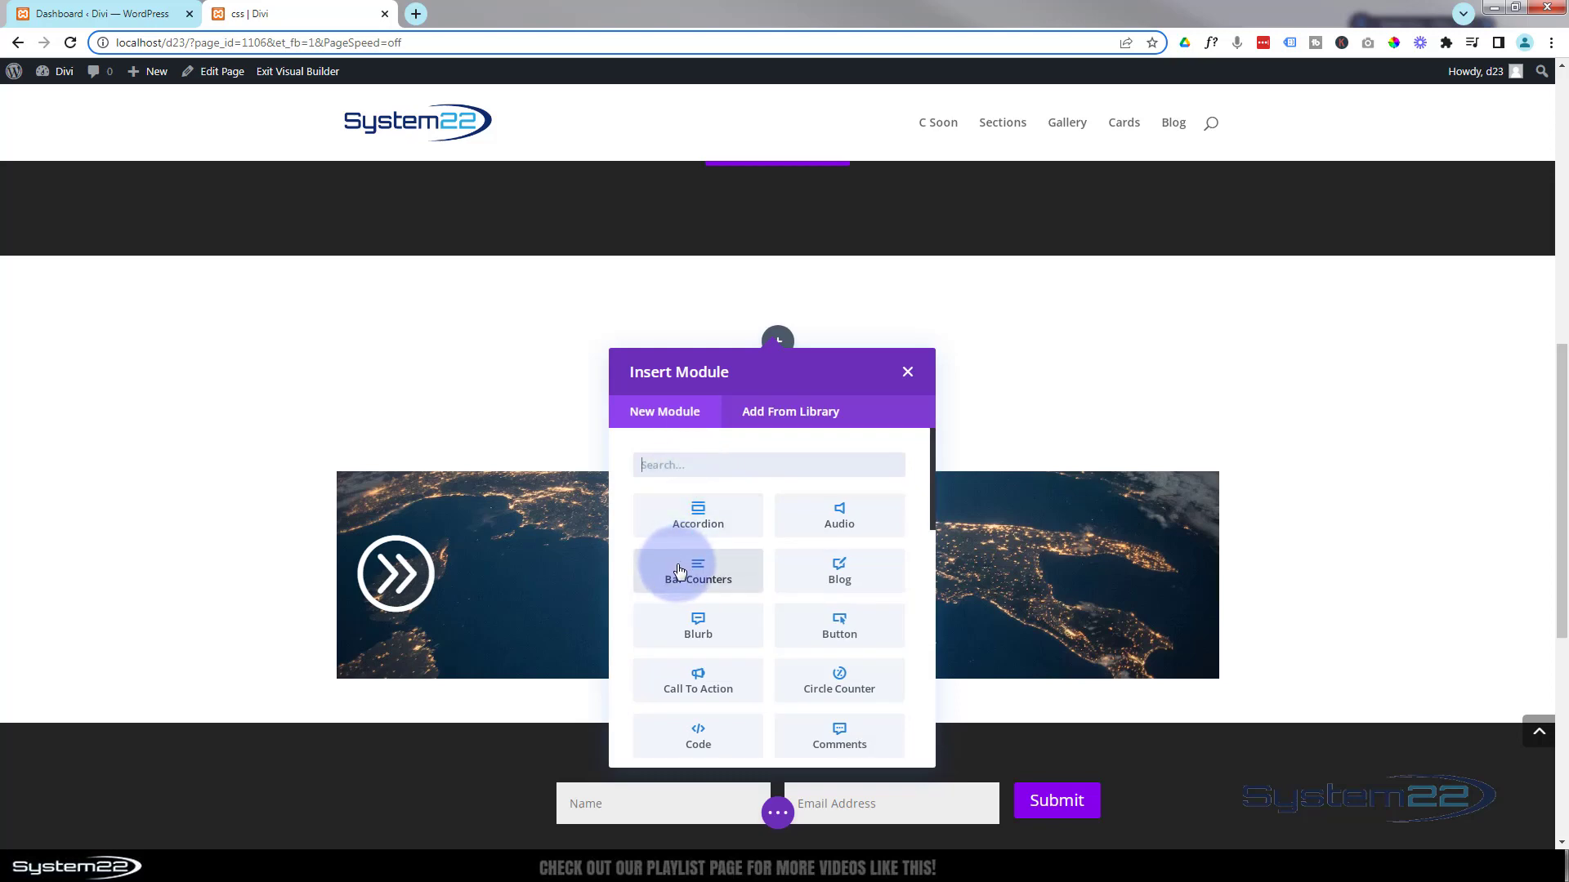
pyautogui.click(704, 634)
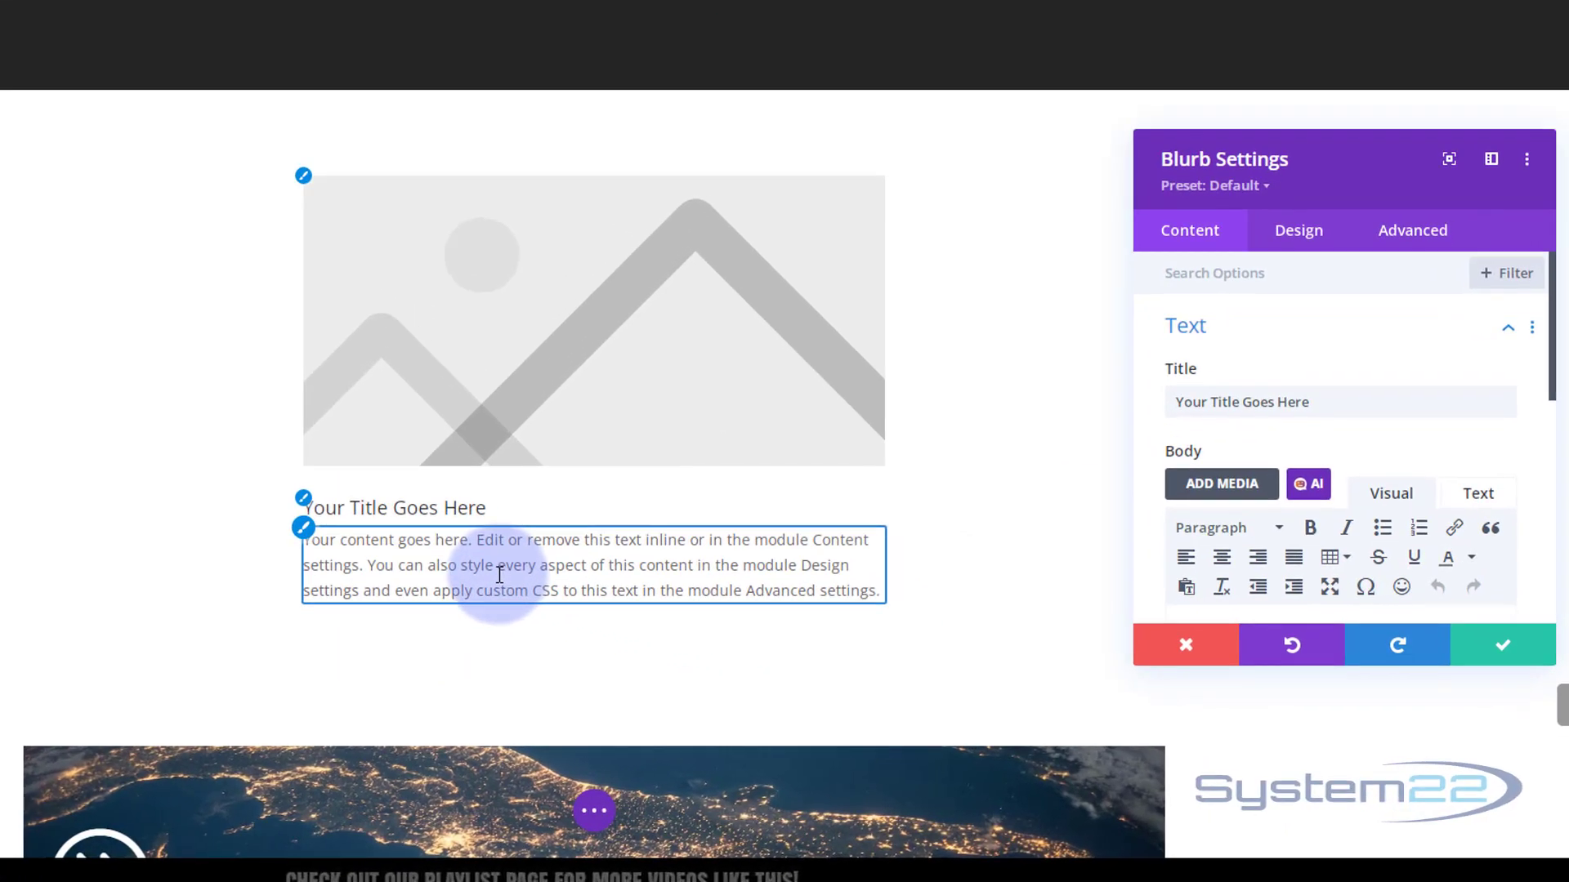
# Step: Set the blurb's title to "Space Flight"
pyautogui.click(1347, 392)
pyautogui.moveTo(1435, 400); pyautogui.dragTo(1157, 404)
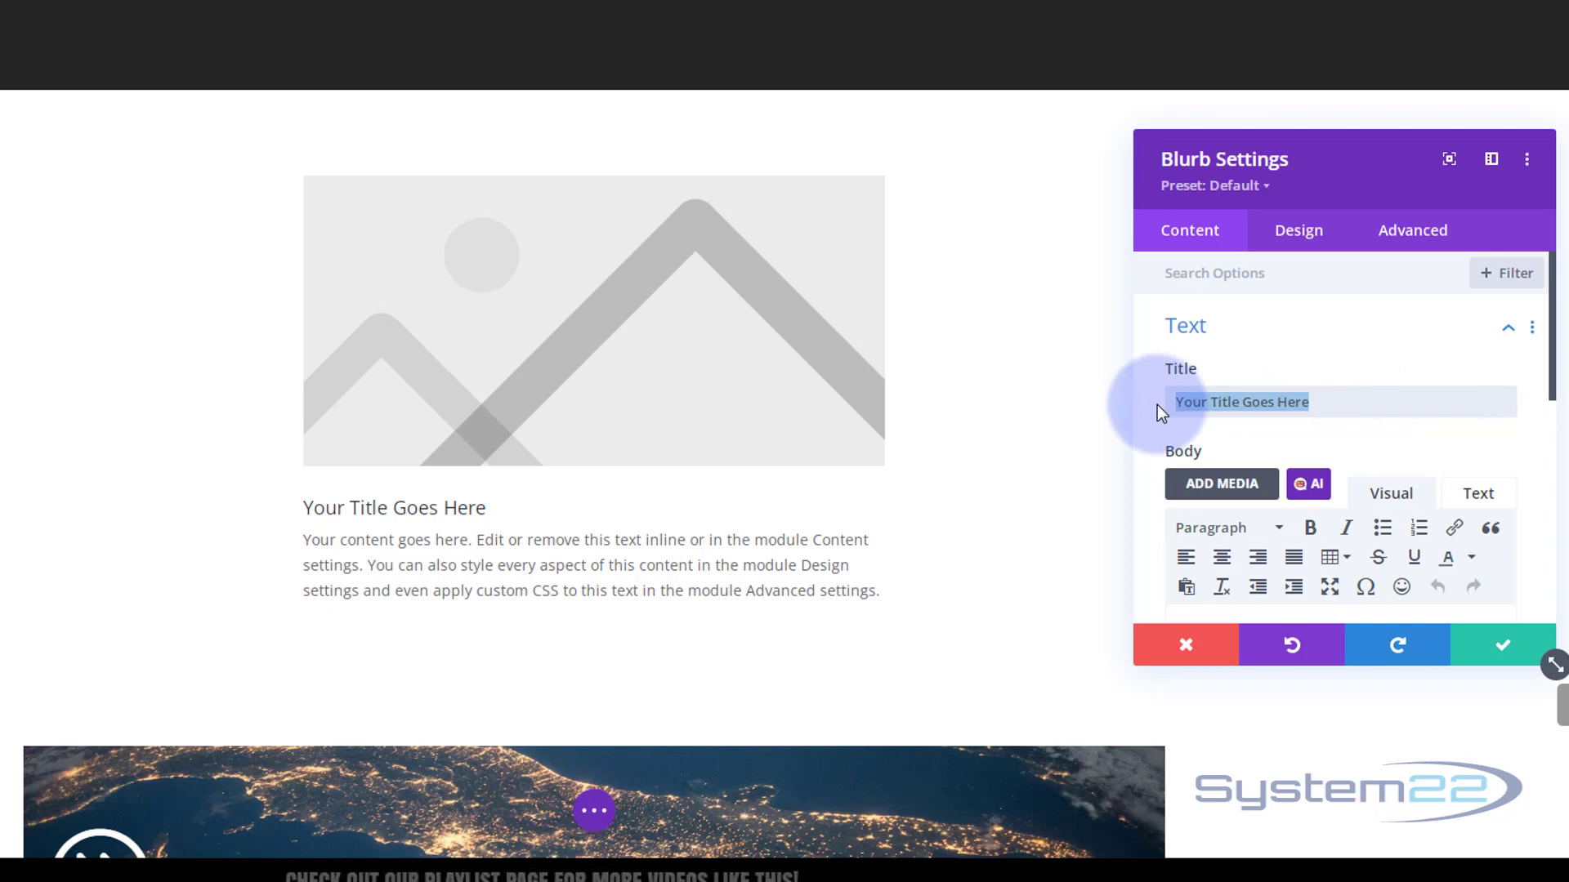
pyautogui.write('Space Flight')
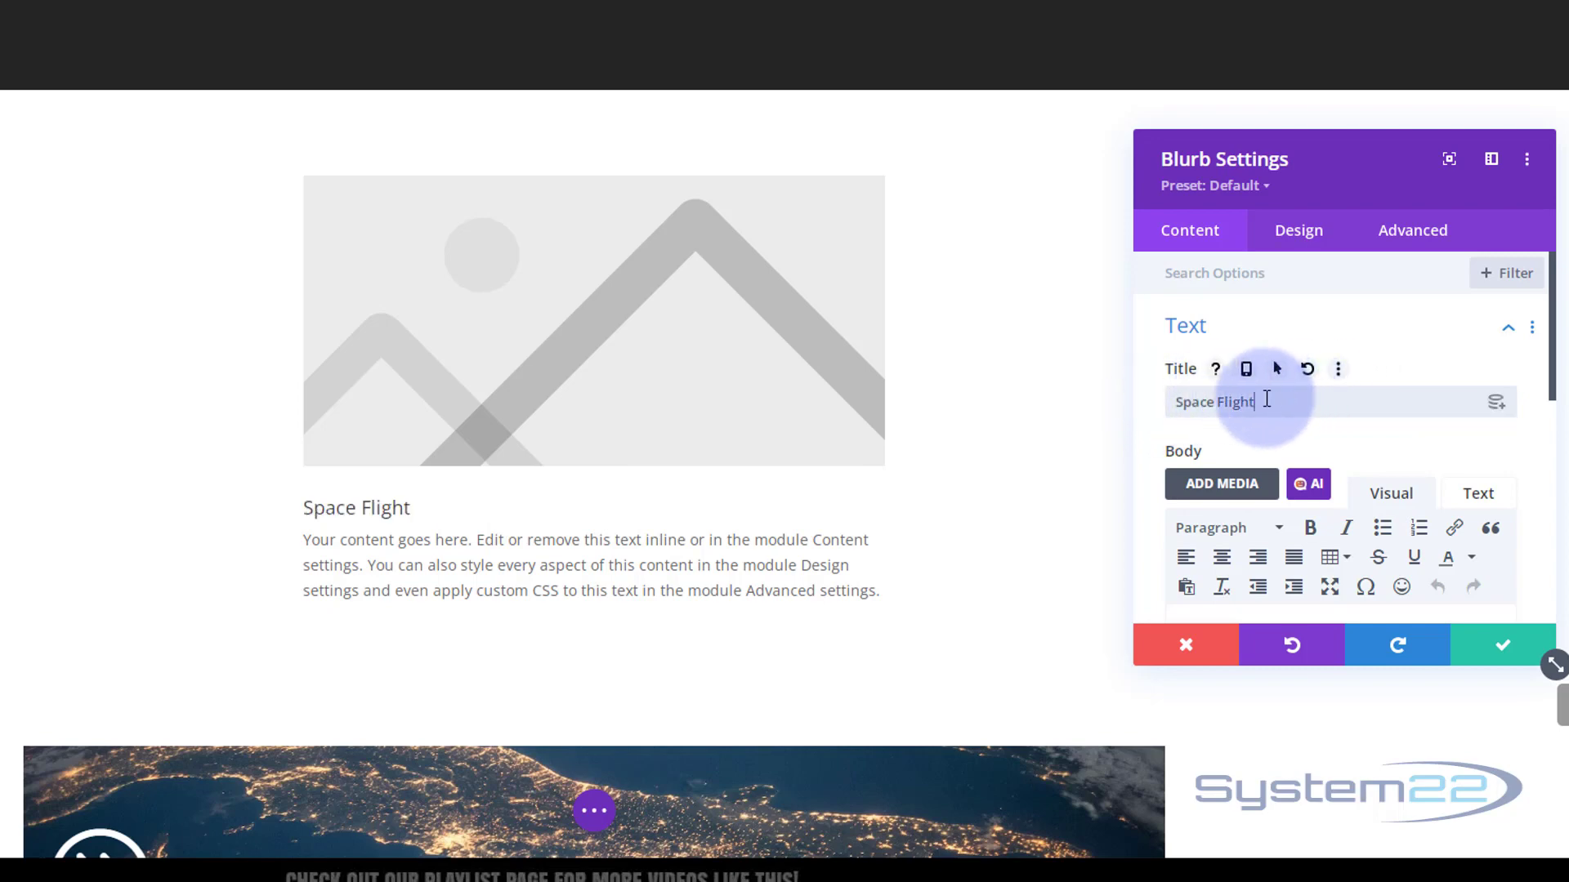
# Step: Open the Supreme AI Writer for the blurb's body text and set the maximum words to 100
pyautogui.scroll(-3, 1332, 408)
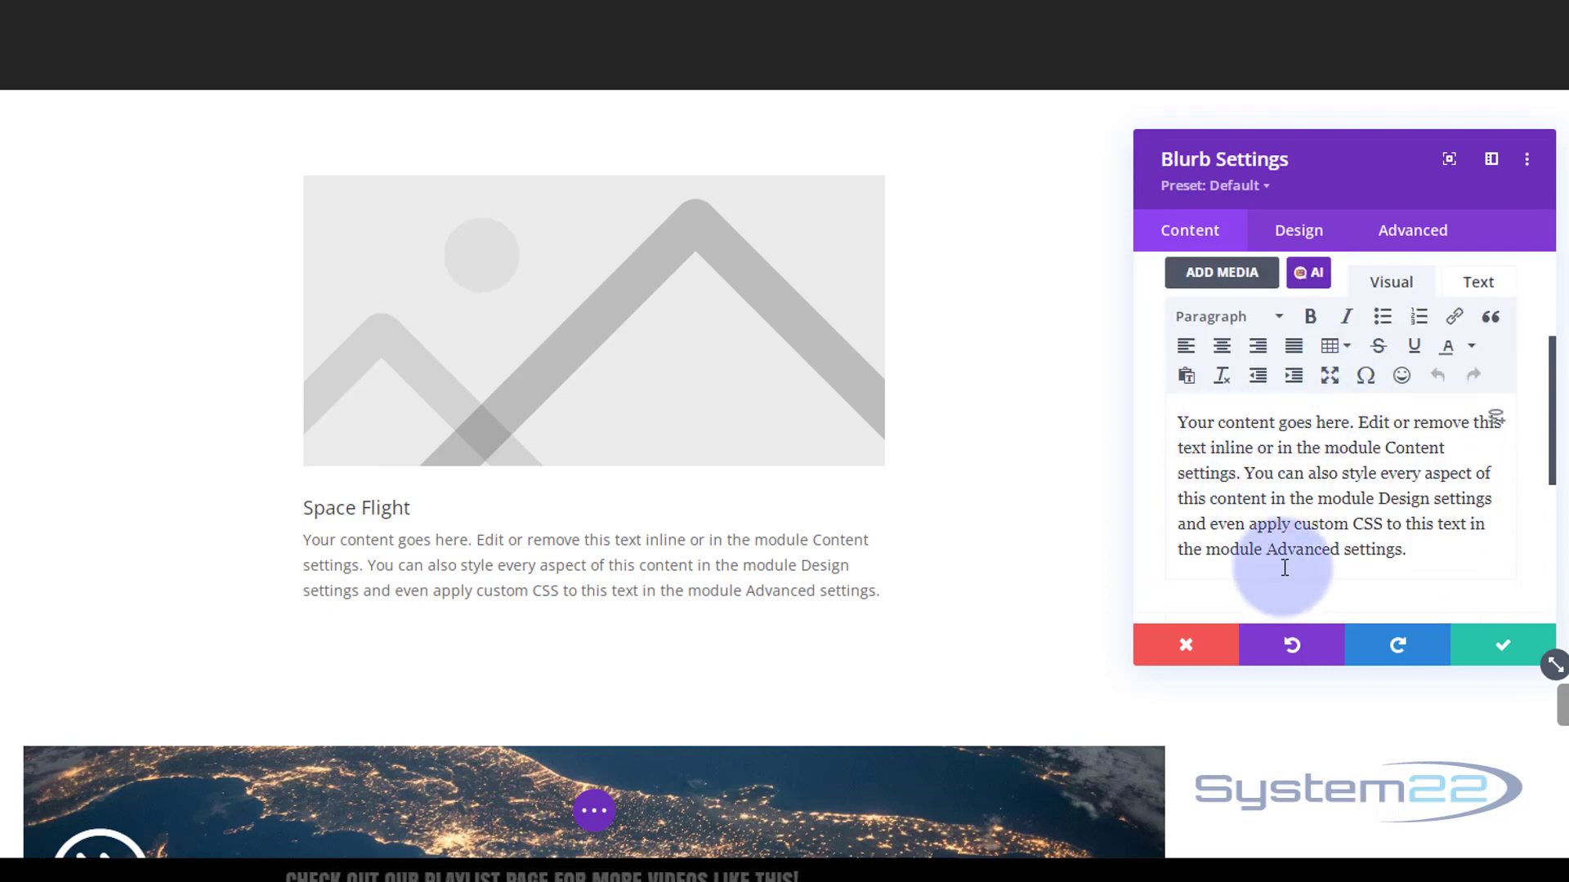
pyautogui.click(1308, 275)
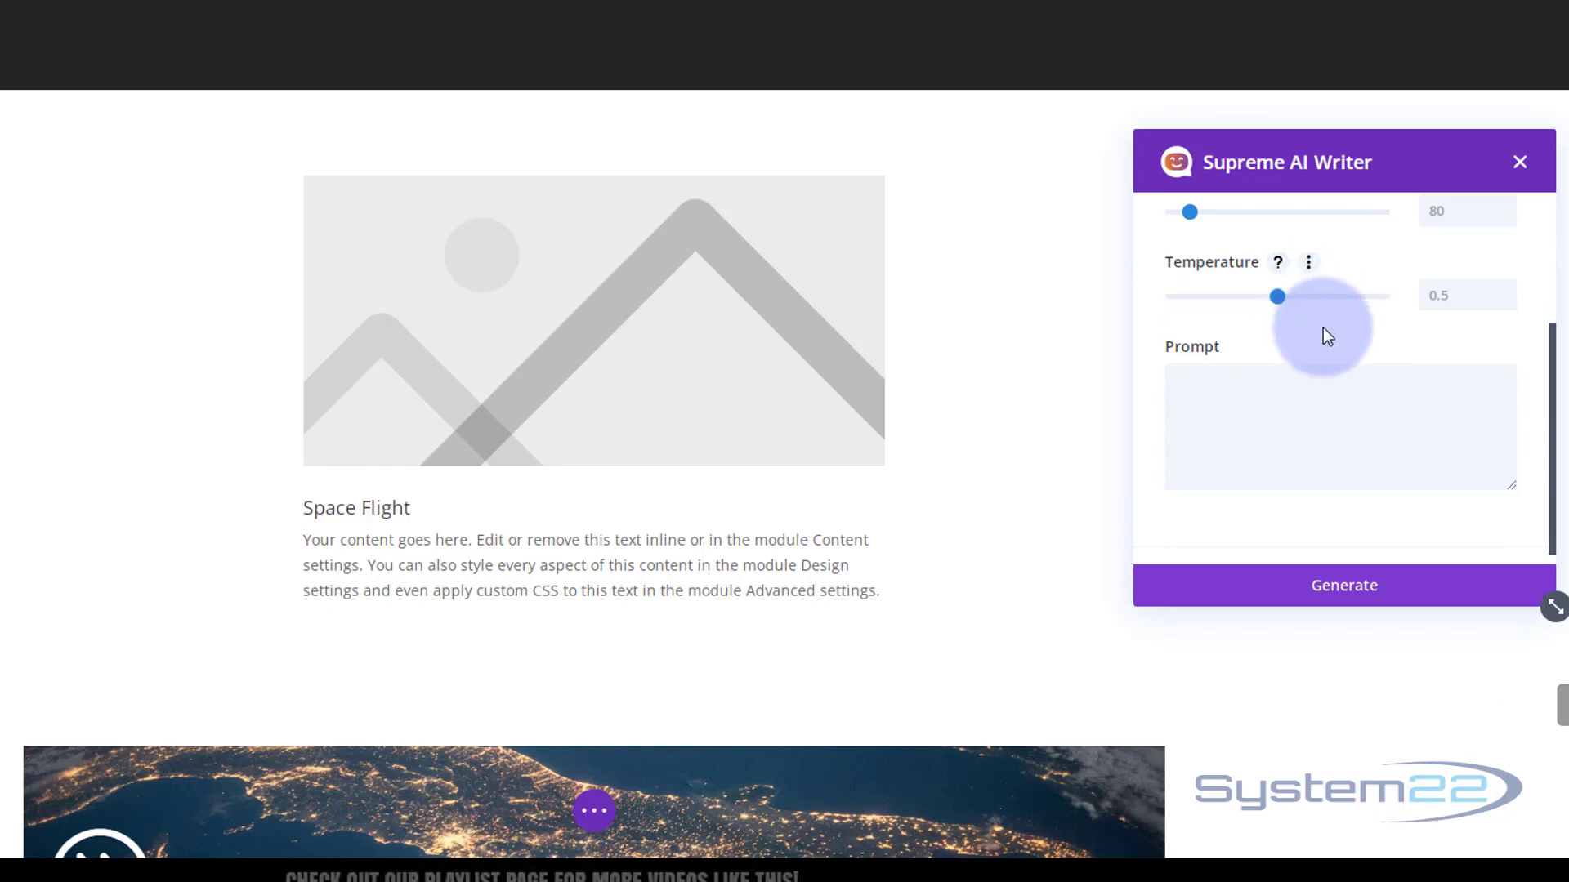
pyautogui.scroll(2, 1324, 327)
pyautogui.scroll(2, 1323, 327)
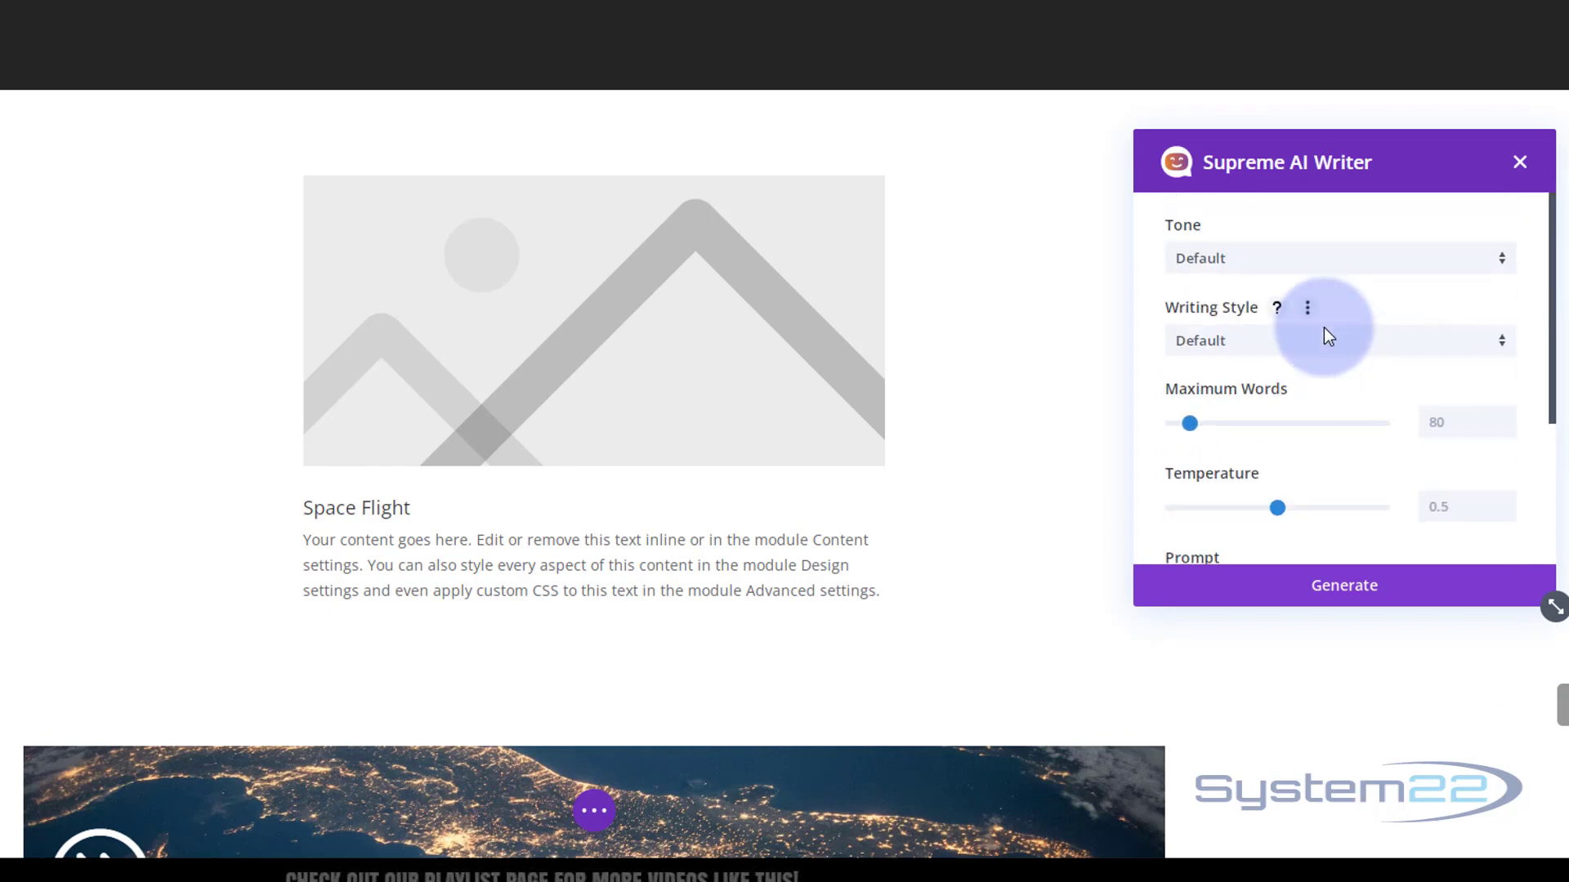
pyautogui.scroll(-4, 1324, 327)
pyautogui.moveTo(1456, 214); pyautogui.dragTo(1424, 214)
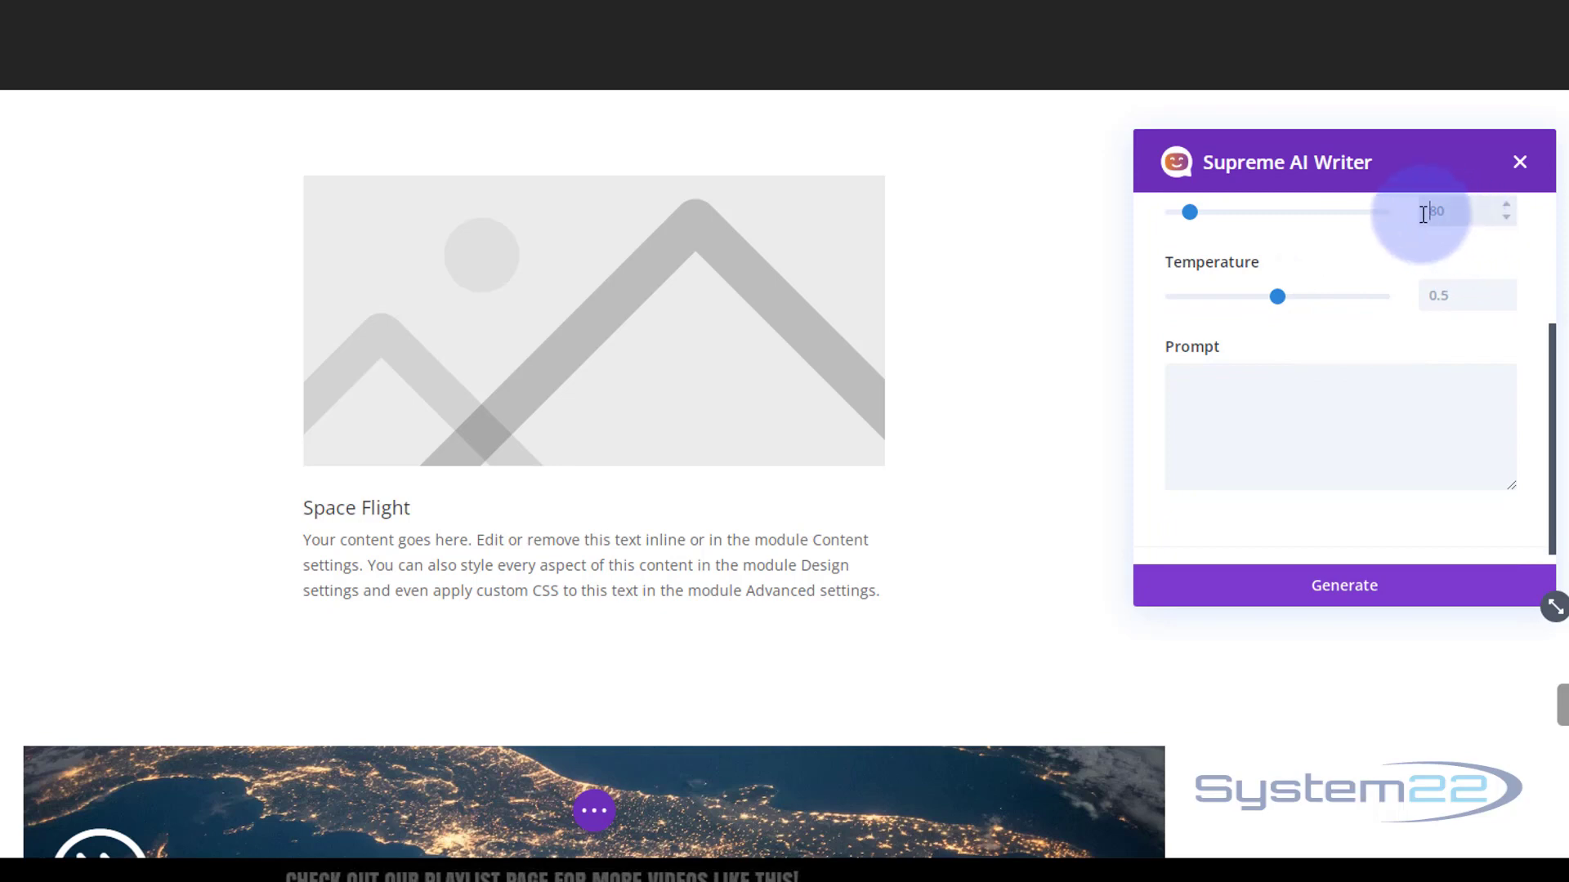
# Step: Generate 100 words about the benefits of space flight with the AI writer and use them as the blurb's body text
pyautogui.click(1199, 395)
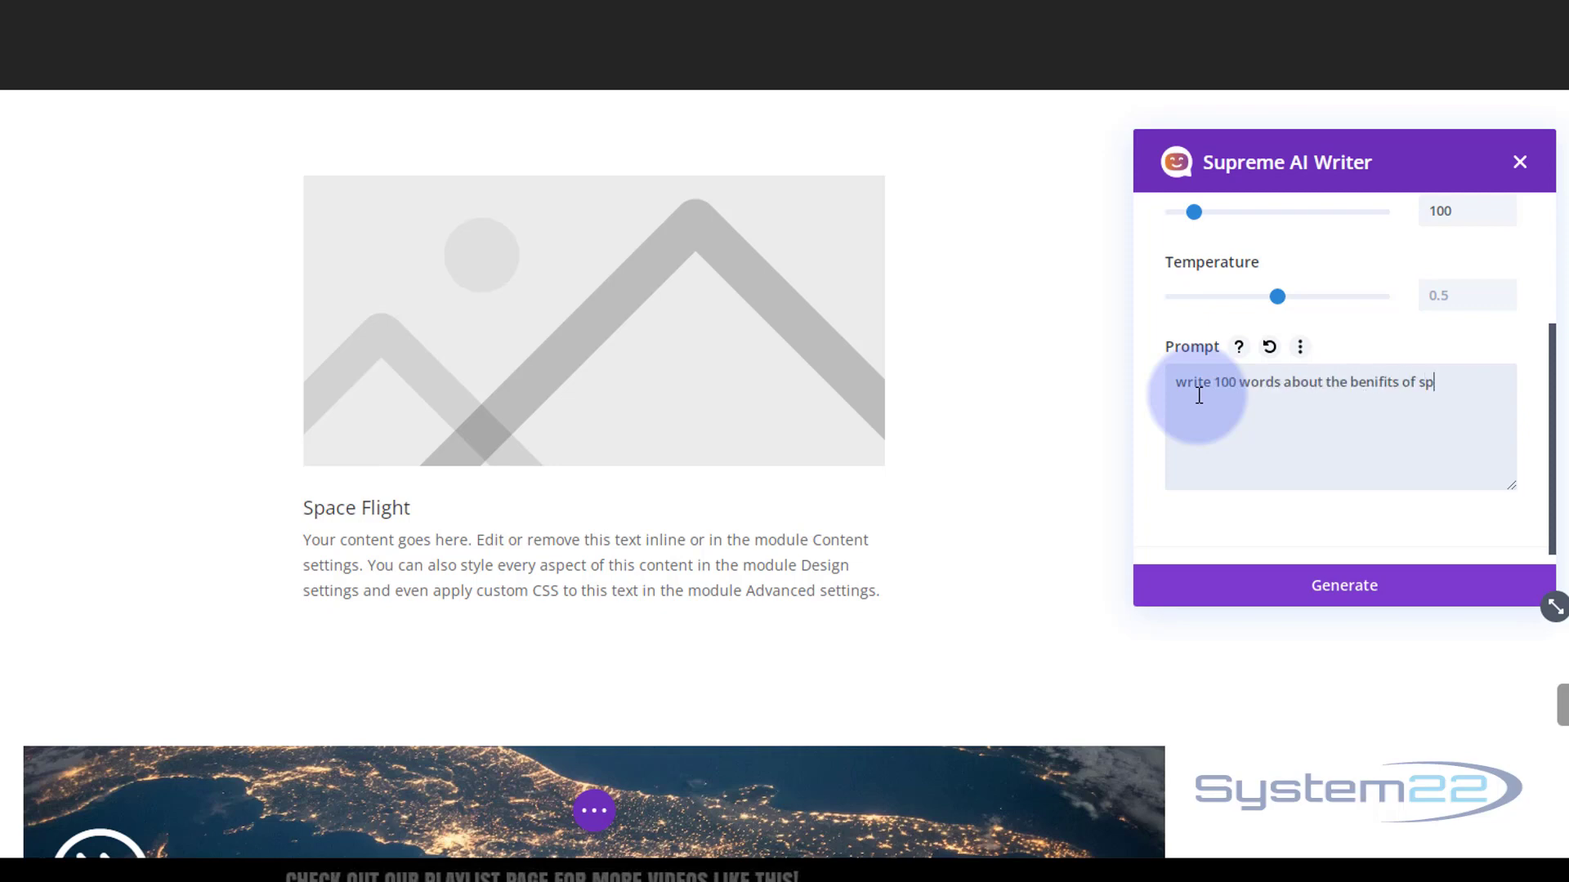
pyautogui.click(1352, 587)
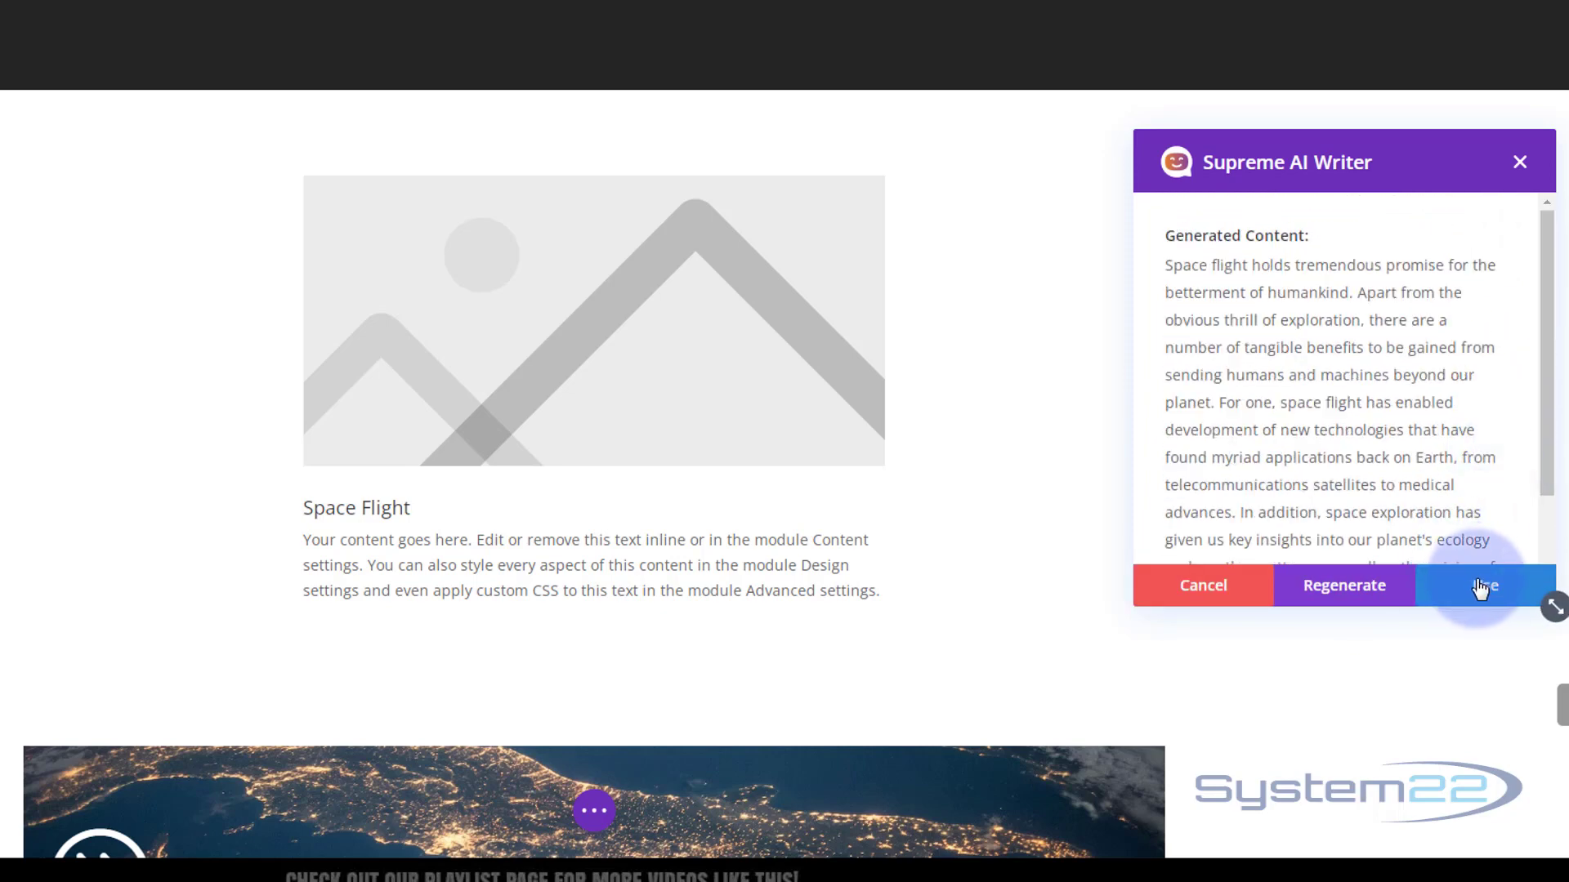
pyautogui.click(1481, 586)
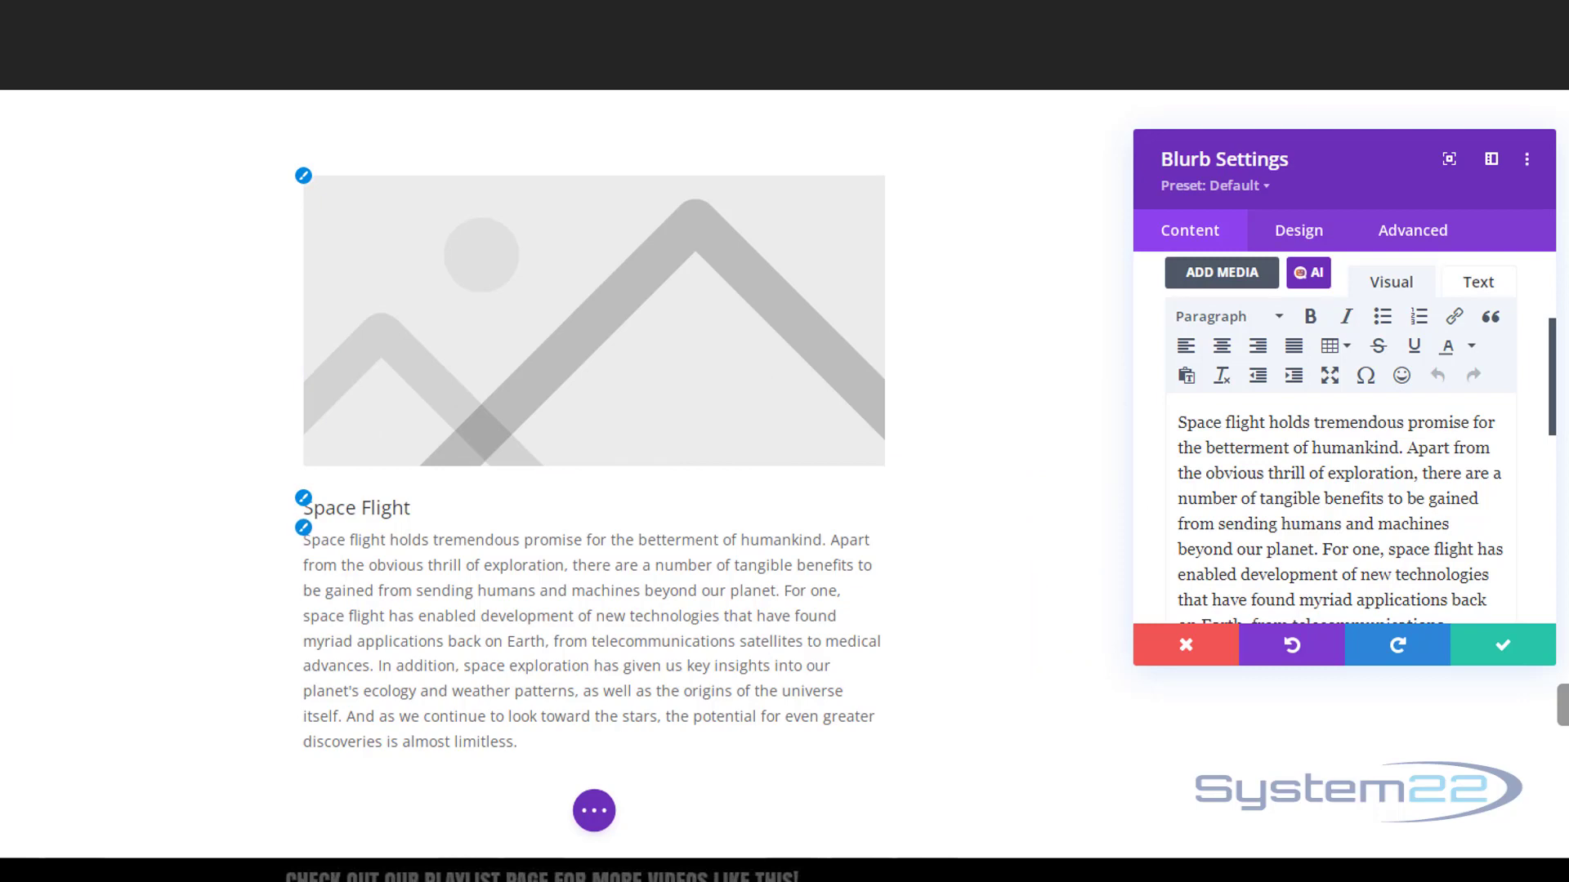
# Step: Set the blurb's content width to 100% in its sizing options
pyautogui.click(1285, 237)
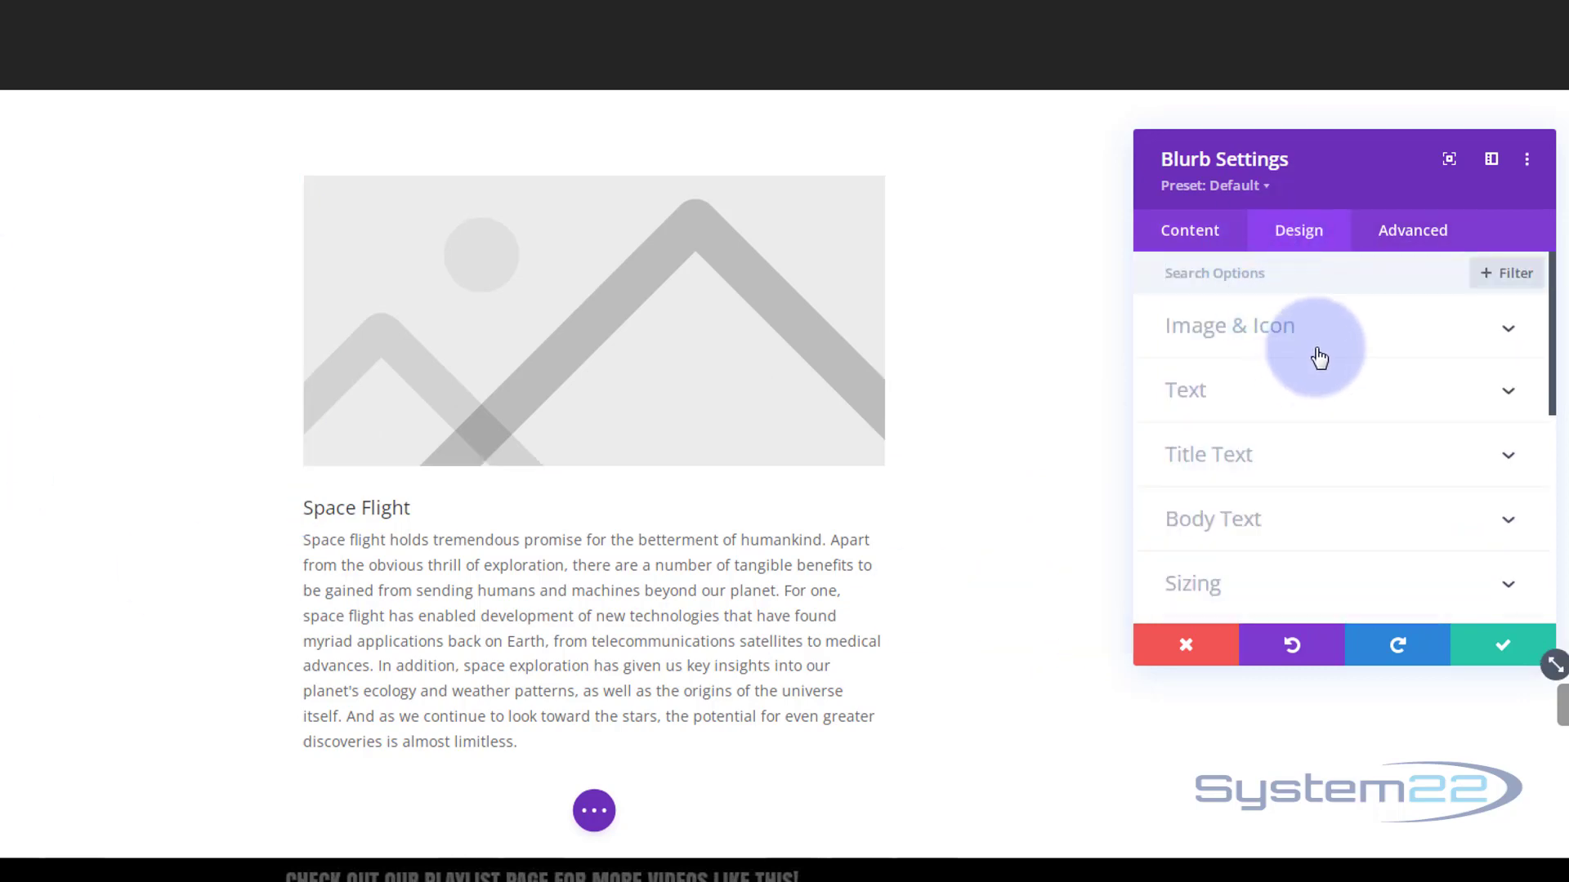
pyautogui.scroll(-1, 1317, 344)
pyautogui.scroll(-1, 1323, 353)
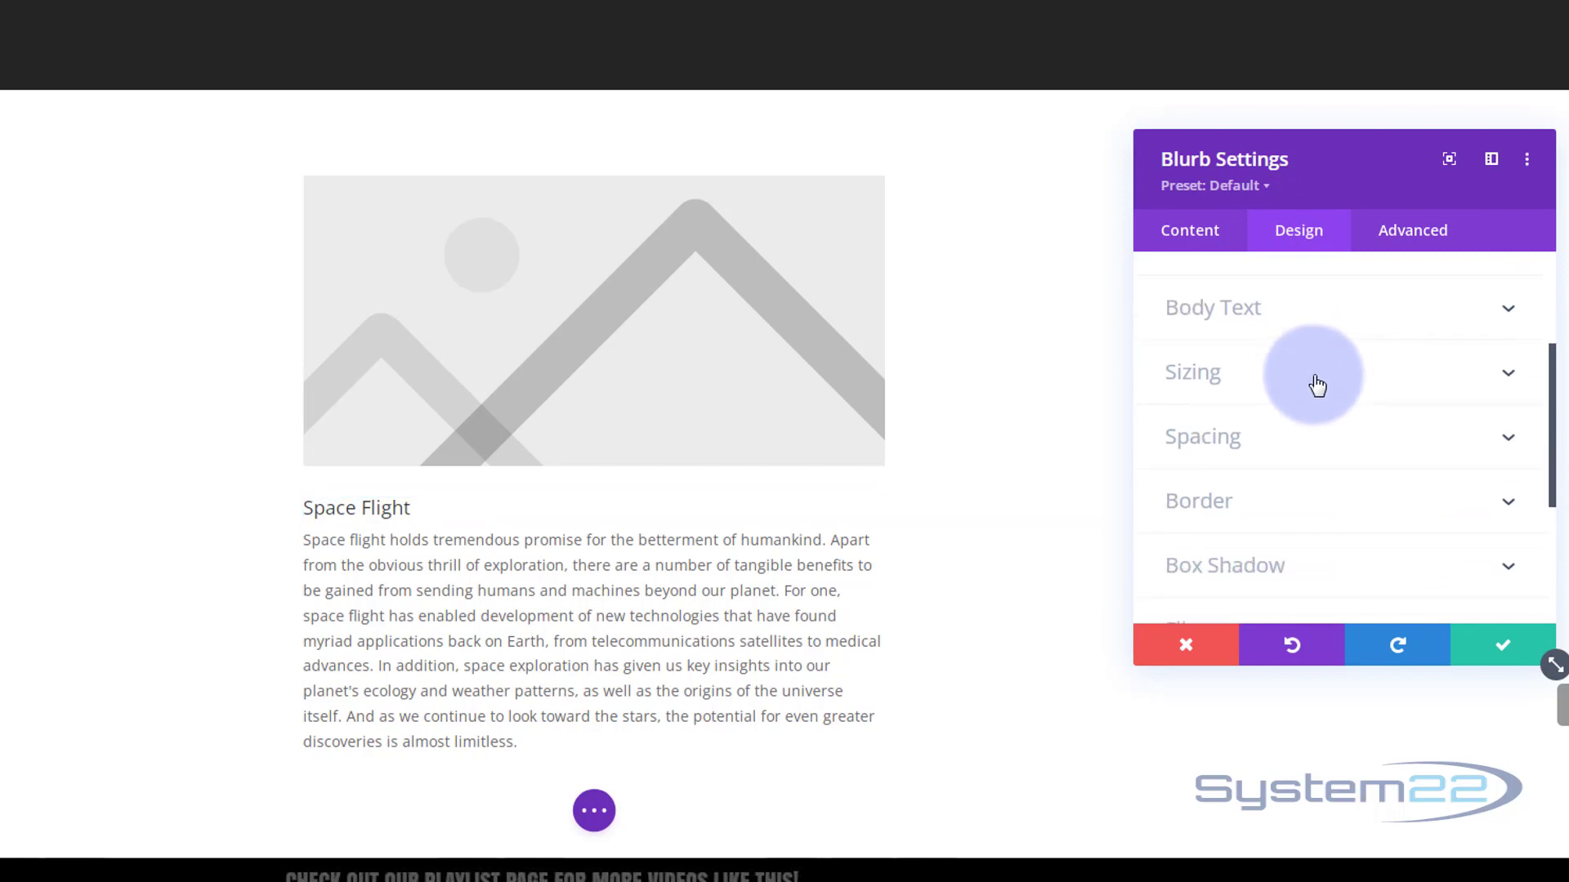
pyautogui.click(1316, 379)
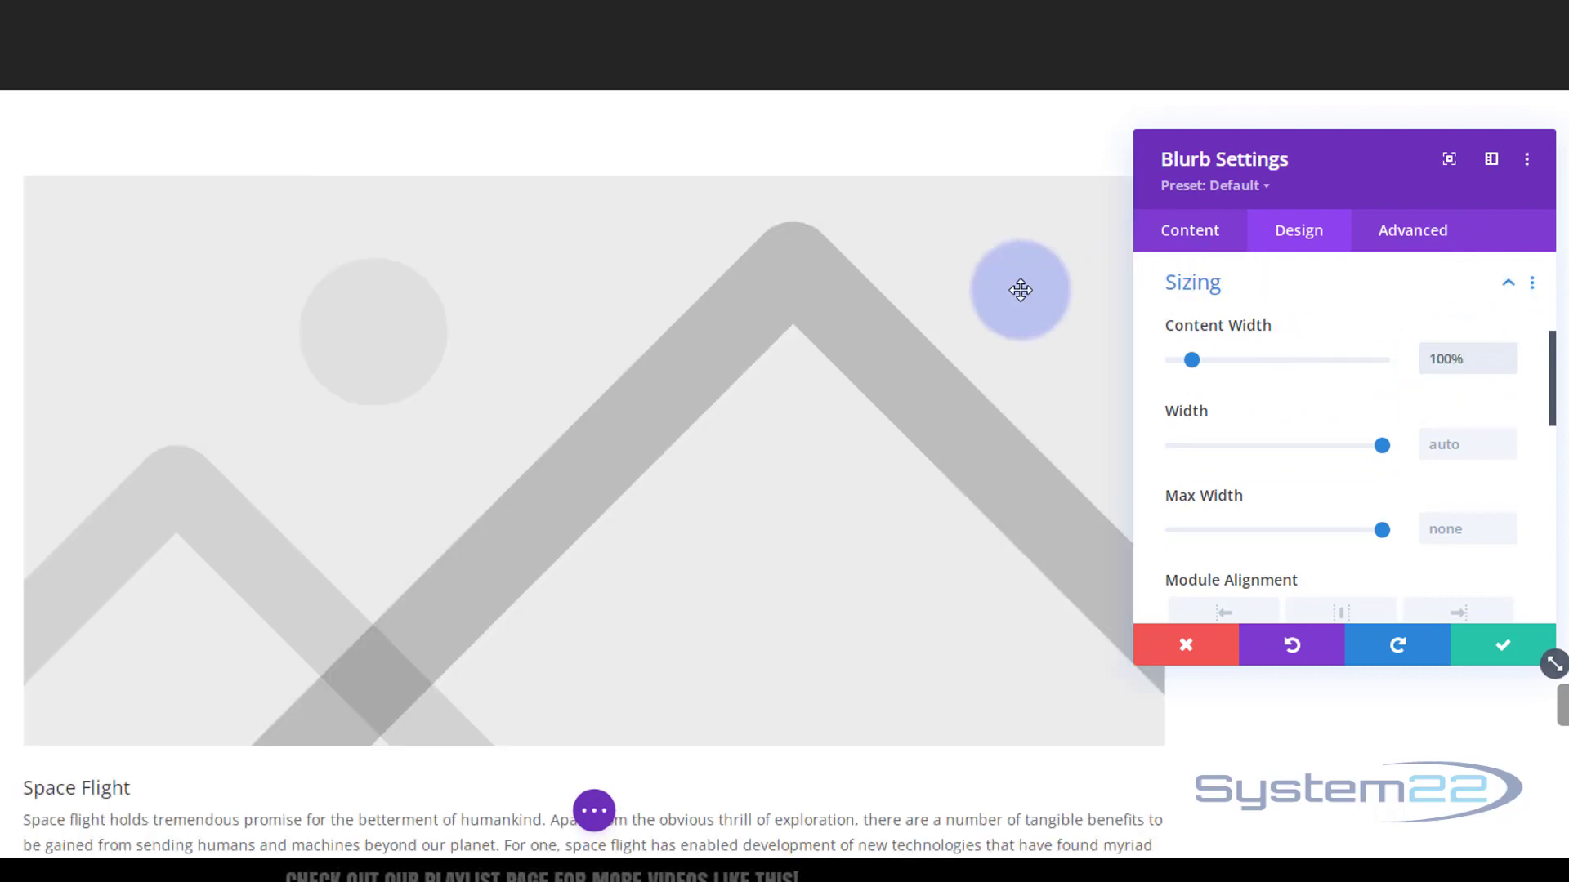
pyautogui.scroll(-3, 1016, 280)
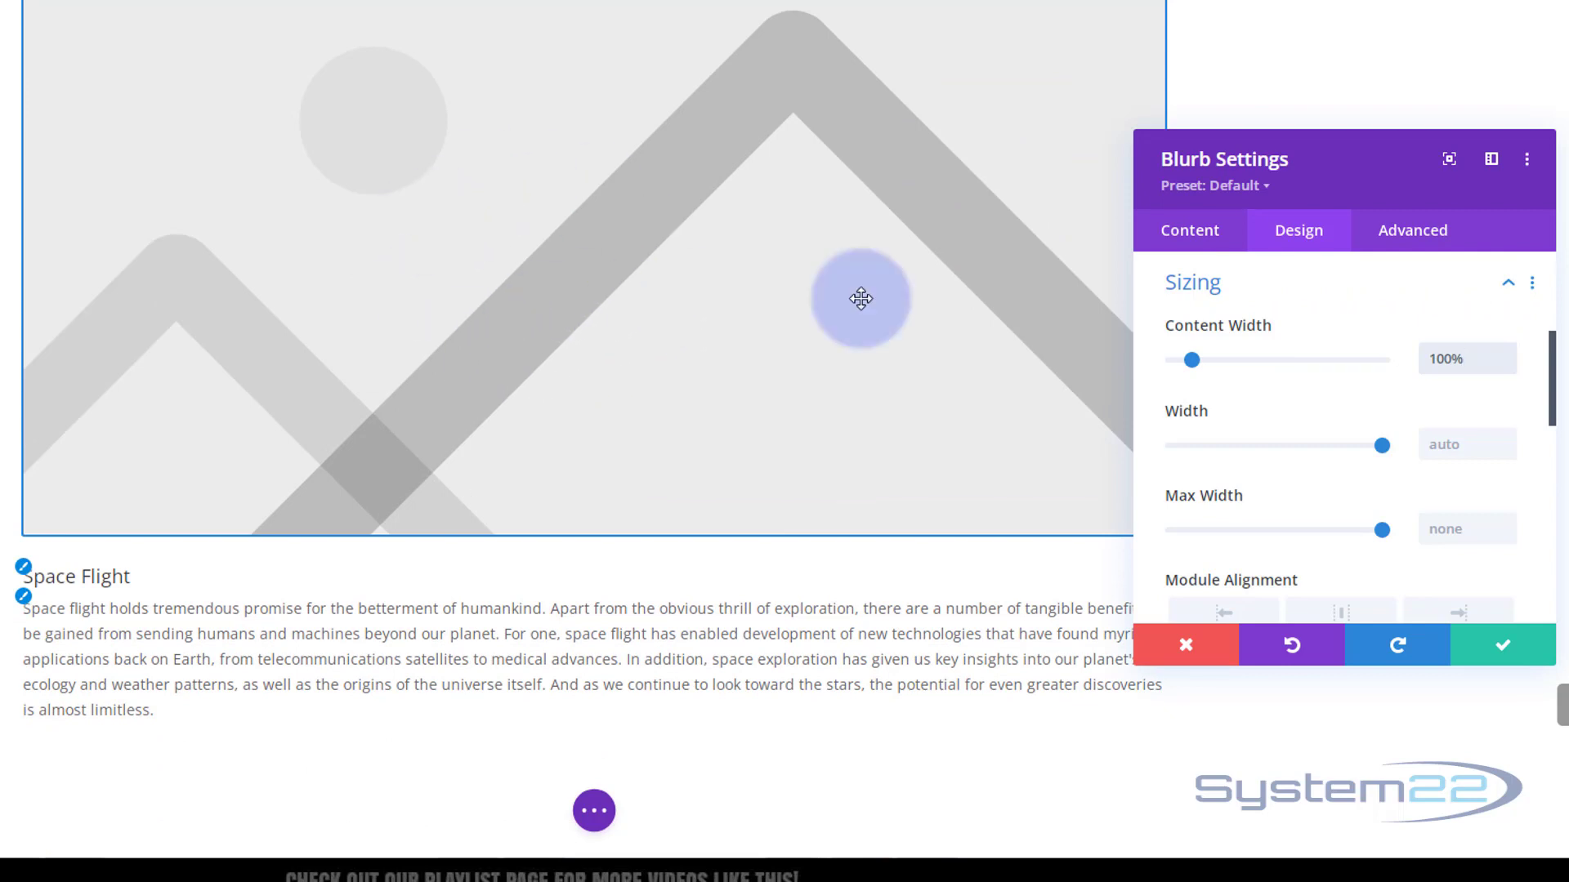
# Step: Switch the blurb from an image to an icon, search for "rocket" and choose the space shuttle icon
pyautogui.click(1205, 242)
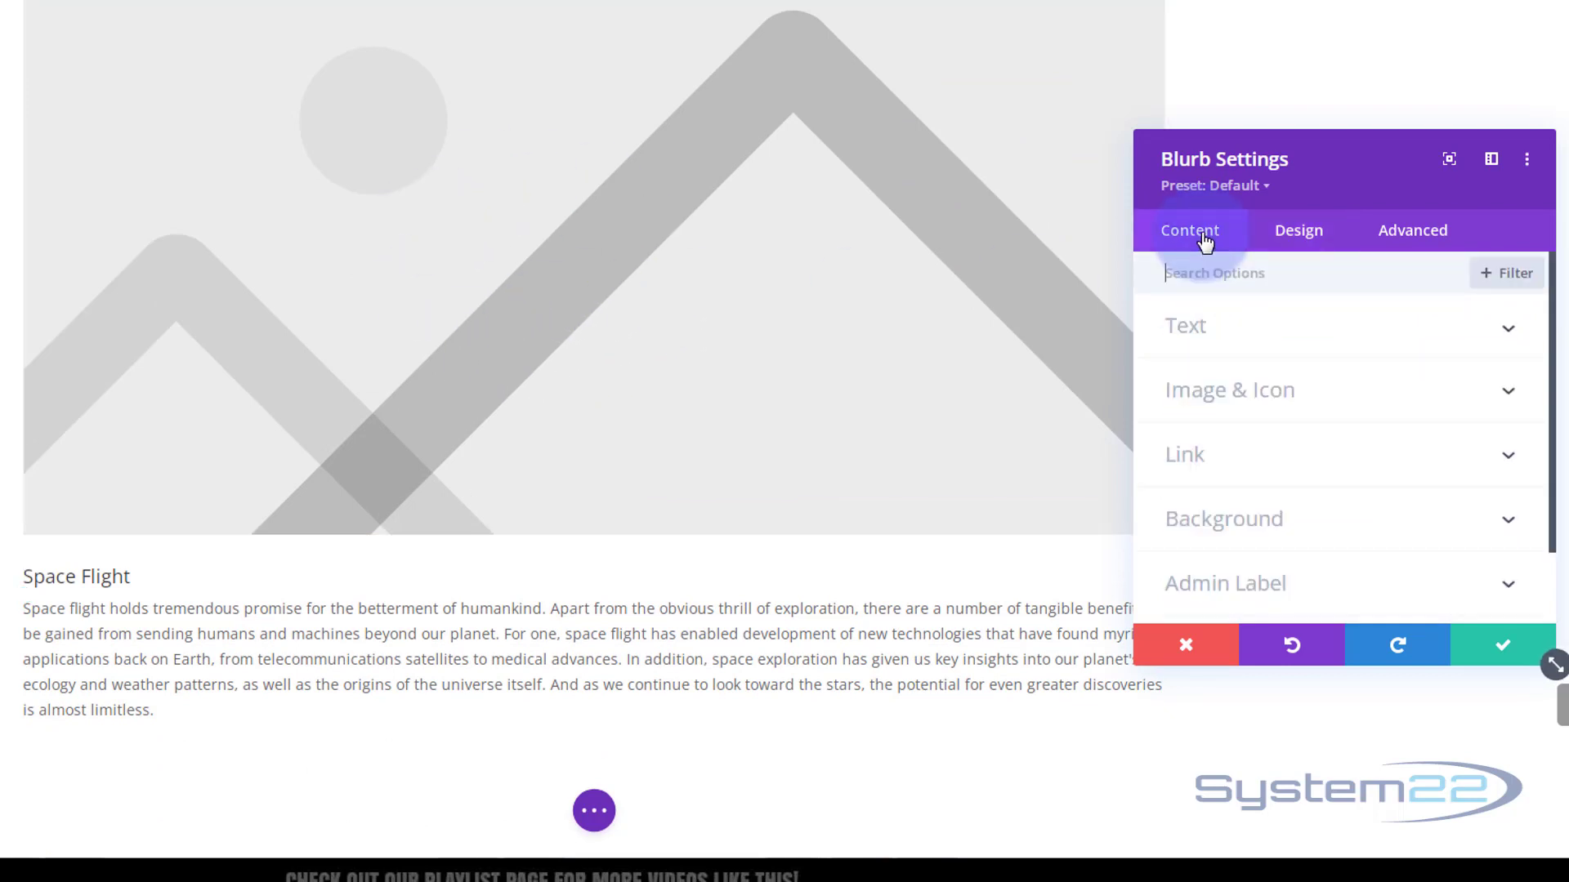
pyautogui.click(1296, 402)
pyautogui.click(1214, 362)
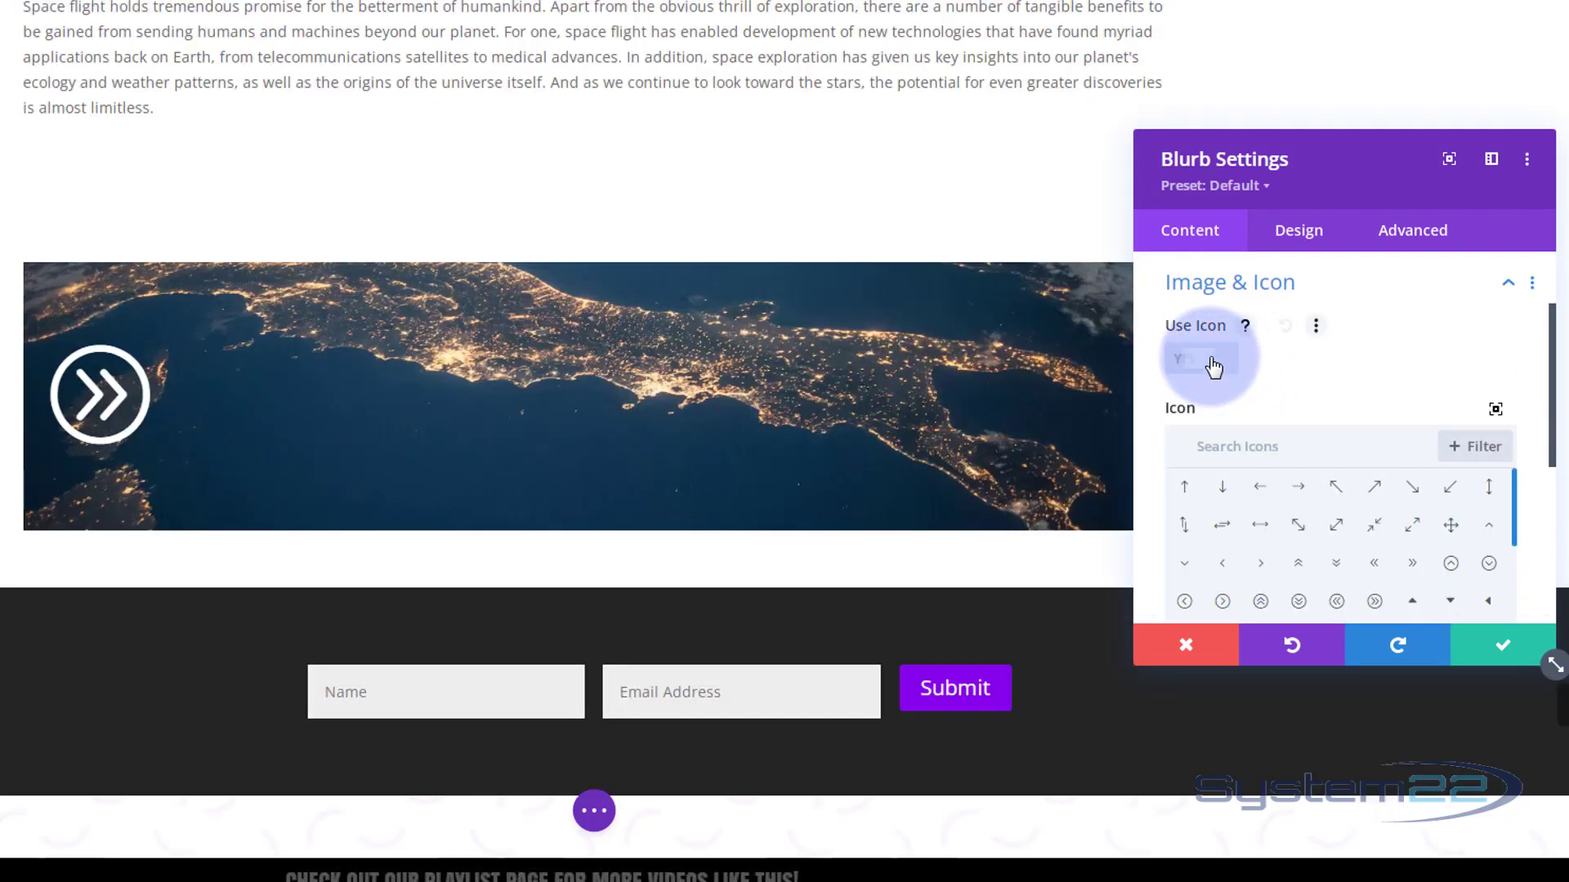
pyautogui.click(1220, 440)
pyautogui.click(1290, 400)
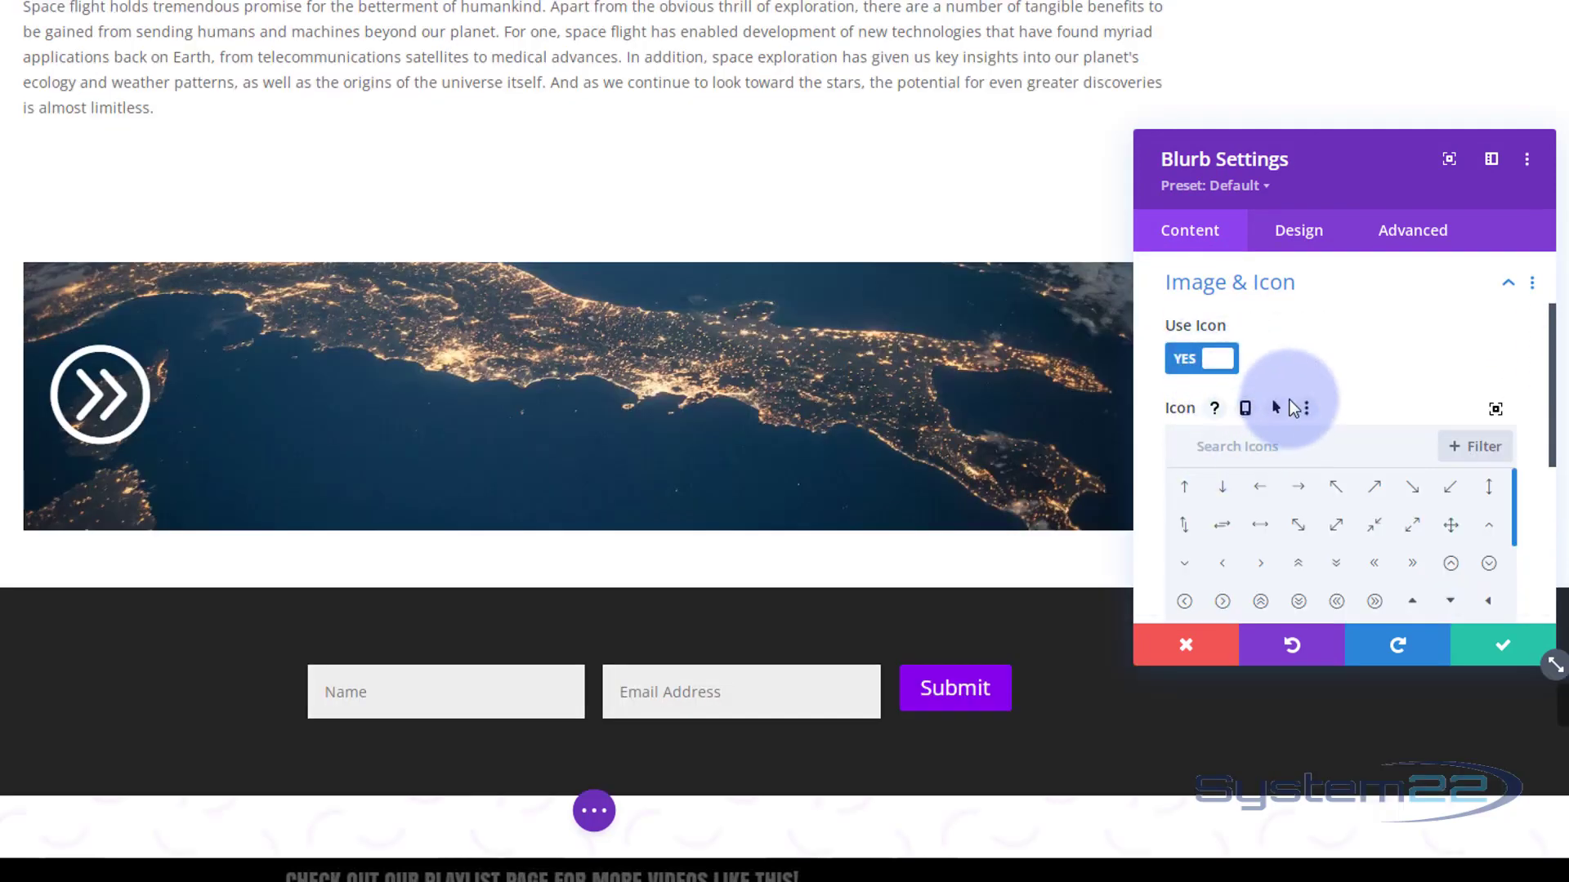
pyautogui.write('rocket')
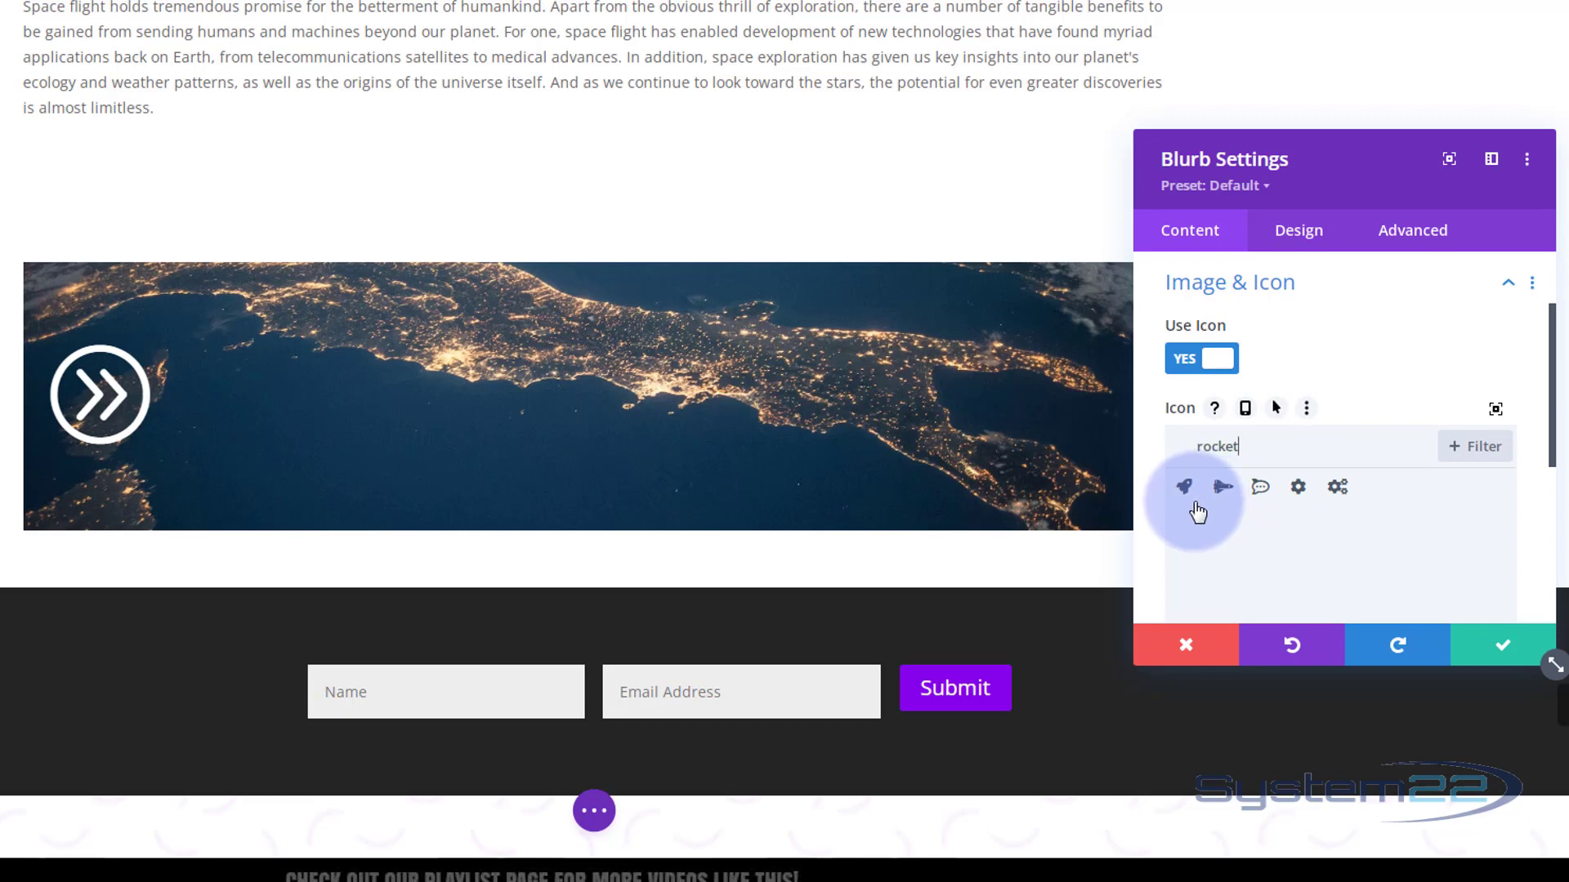
pyautogui.click(1222, 487)
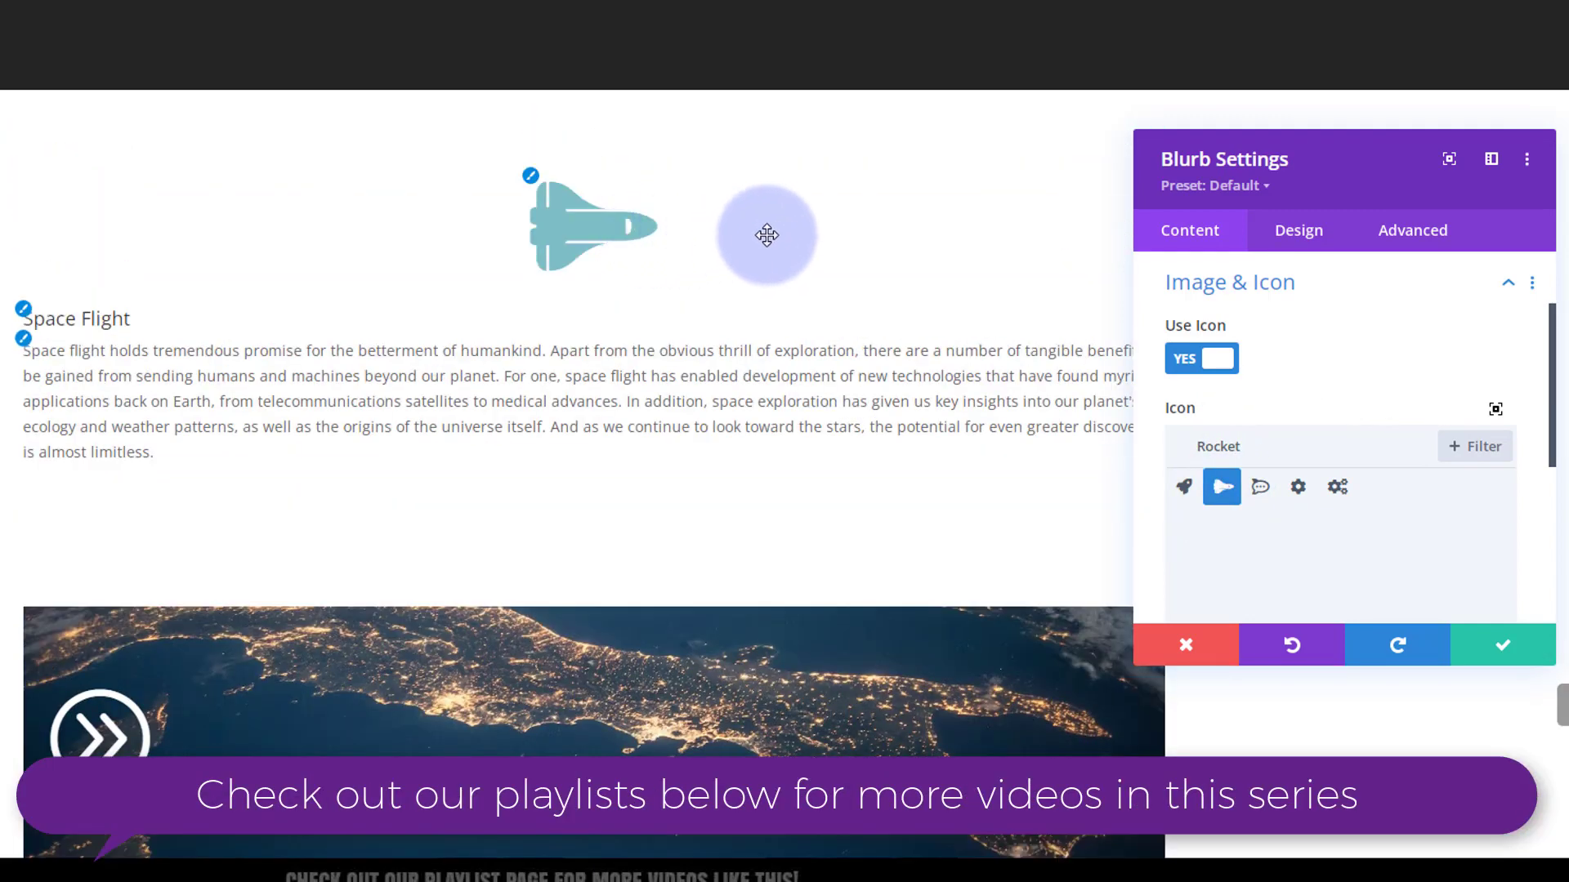
# Step: Centre the blurb's text and set its text color to Light
pyautogui.click(1294, 235)
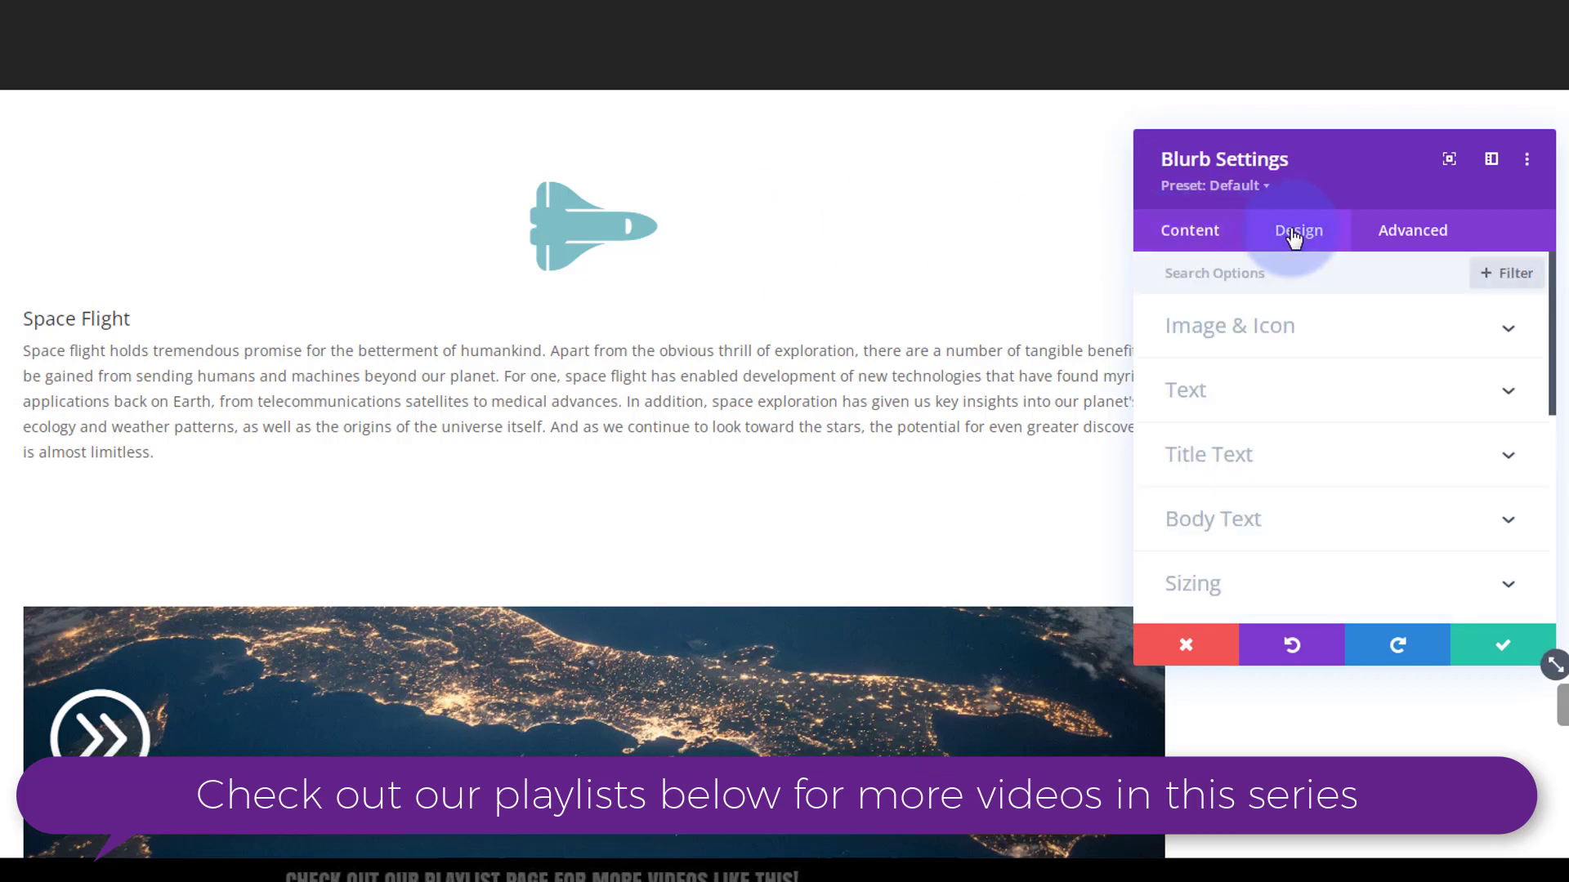
pyautogui.click(1296, 400)
pyautogui.click(1303, 362)
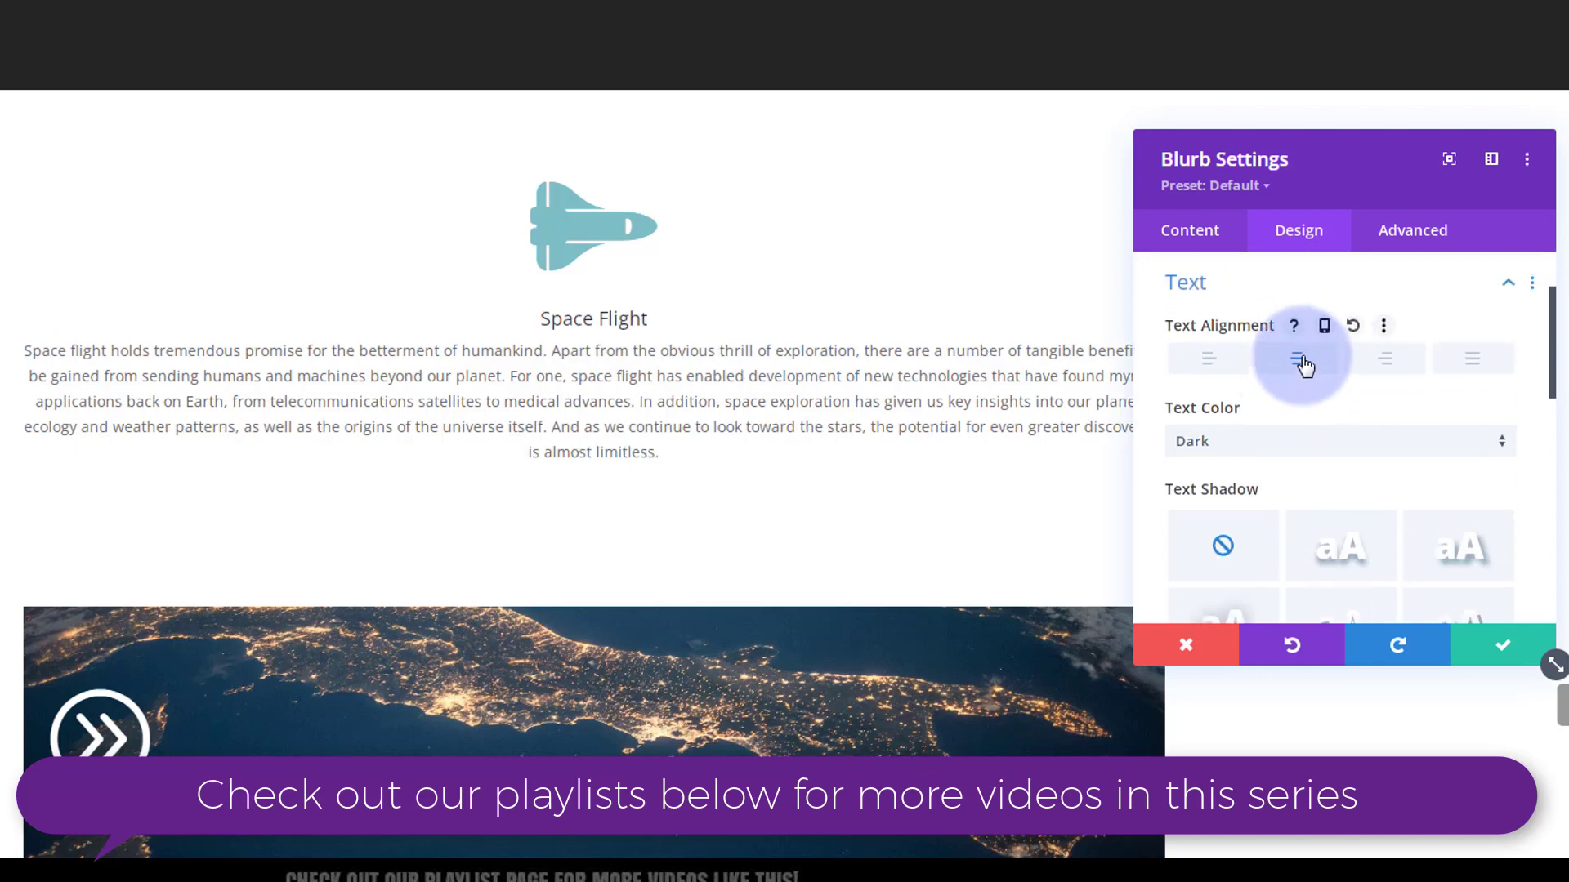
pyautogui.click(1293, 447)
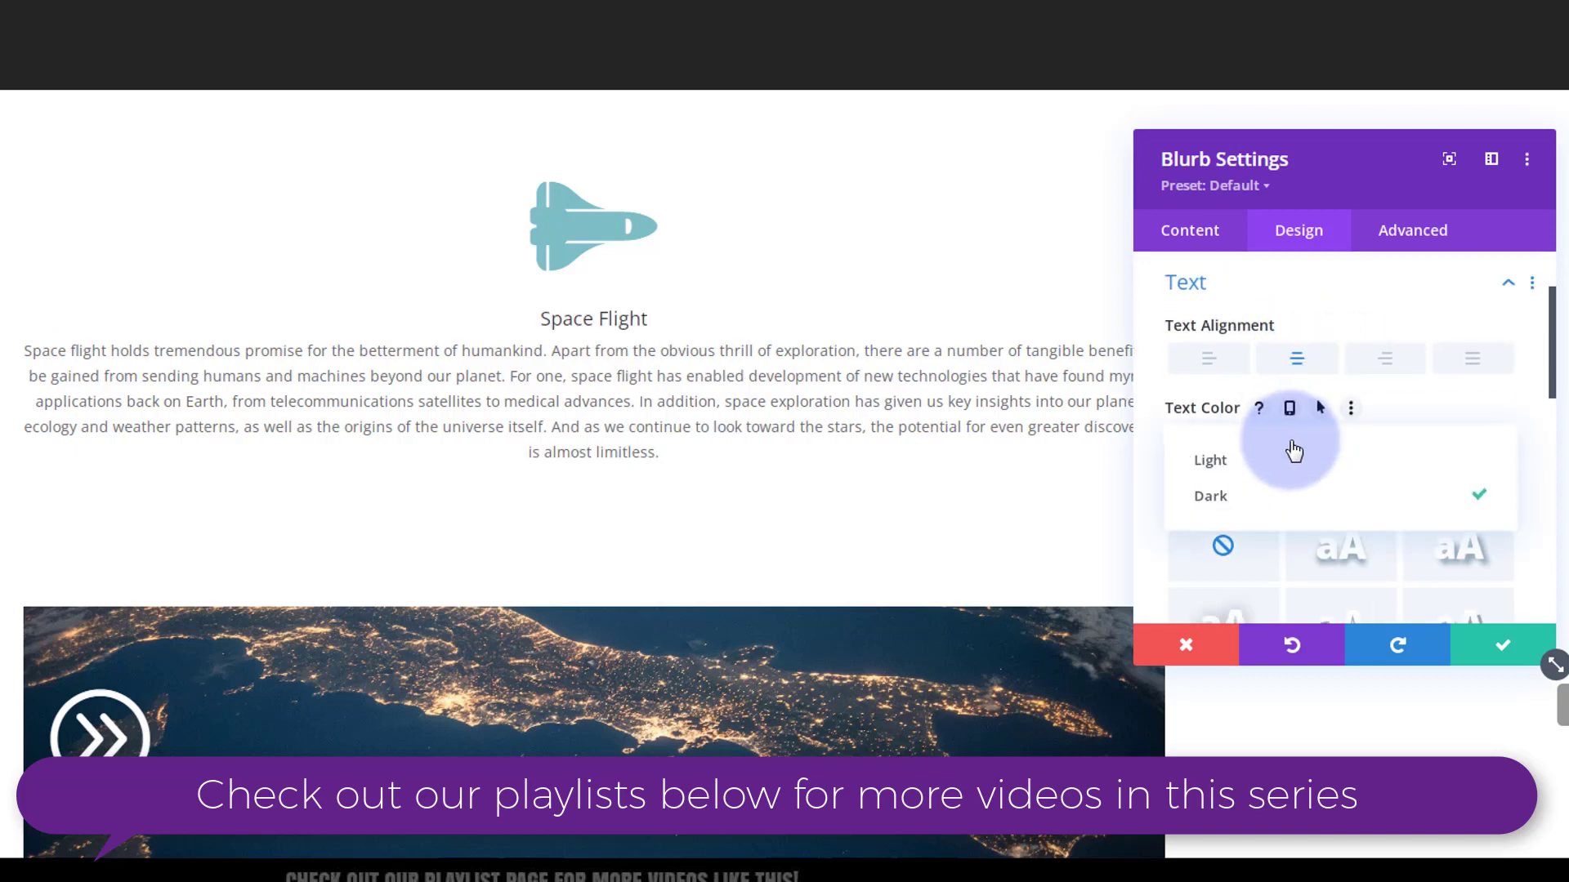
pyautogui.click(1240, 463)
pyautogui.scroll(3, 1330, 338)
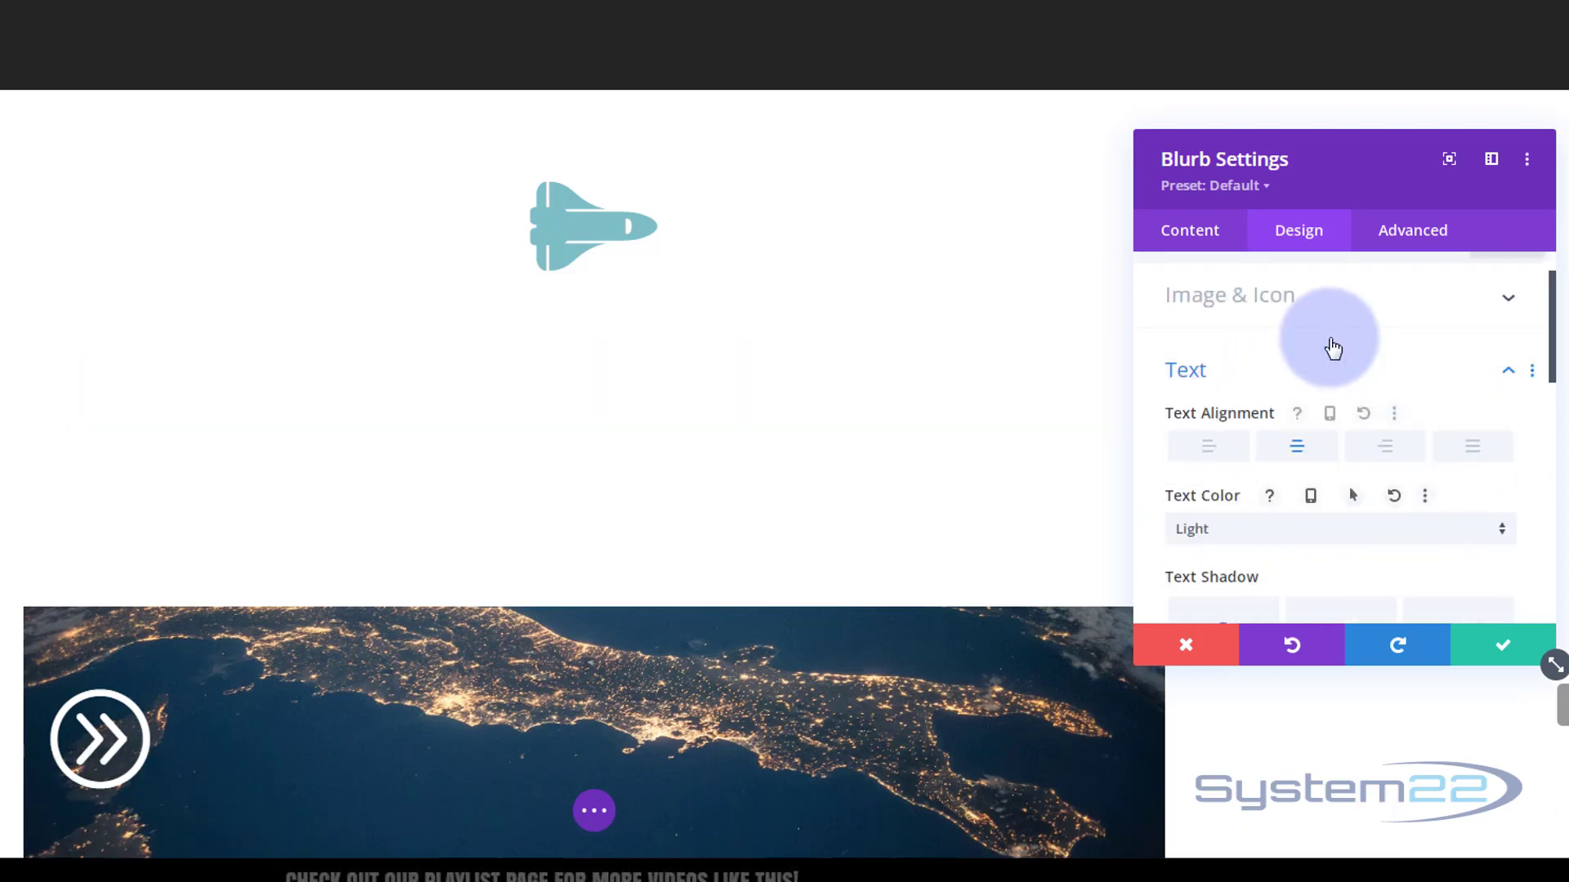
pyautogui.click(1288, 399)
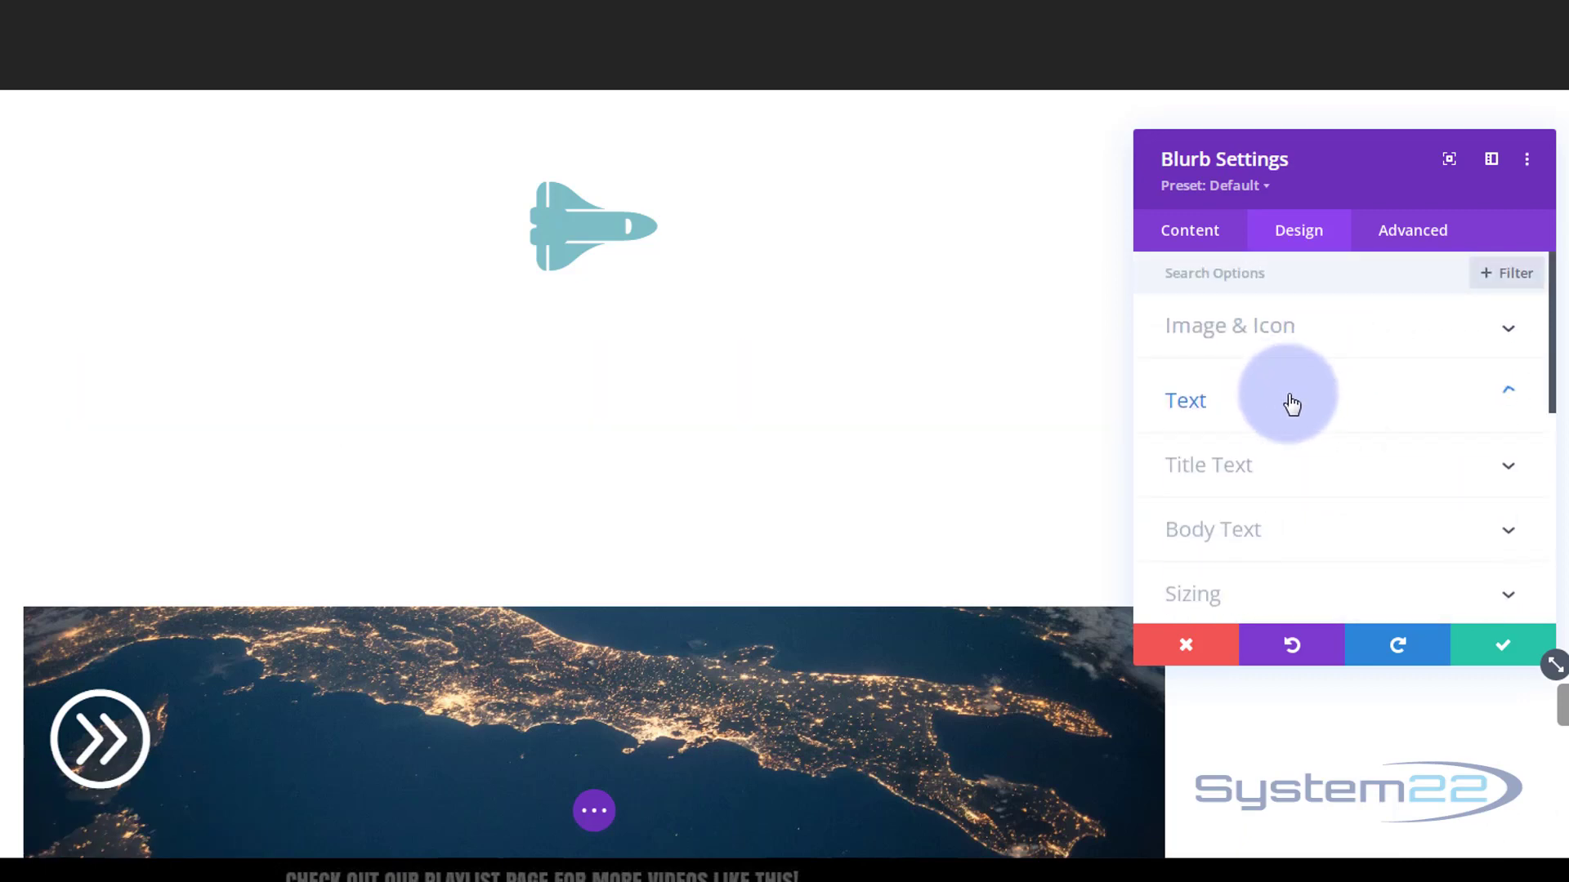
# Step: Set the blurb's icon color to white (#ffffff) and its background color to black (#000000)
pyautogui.click(1337, 340)
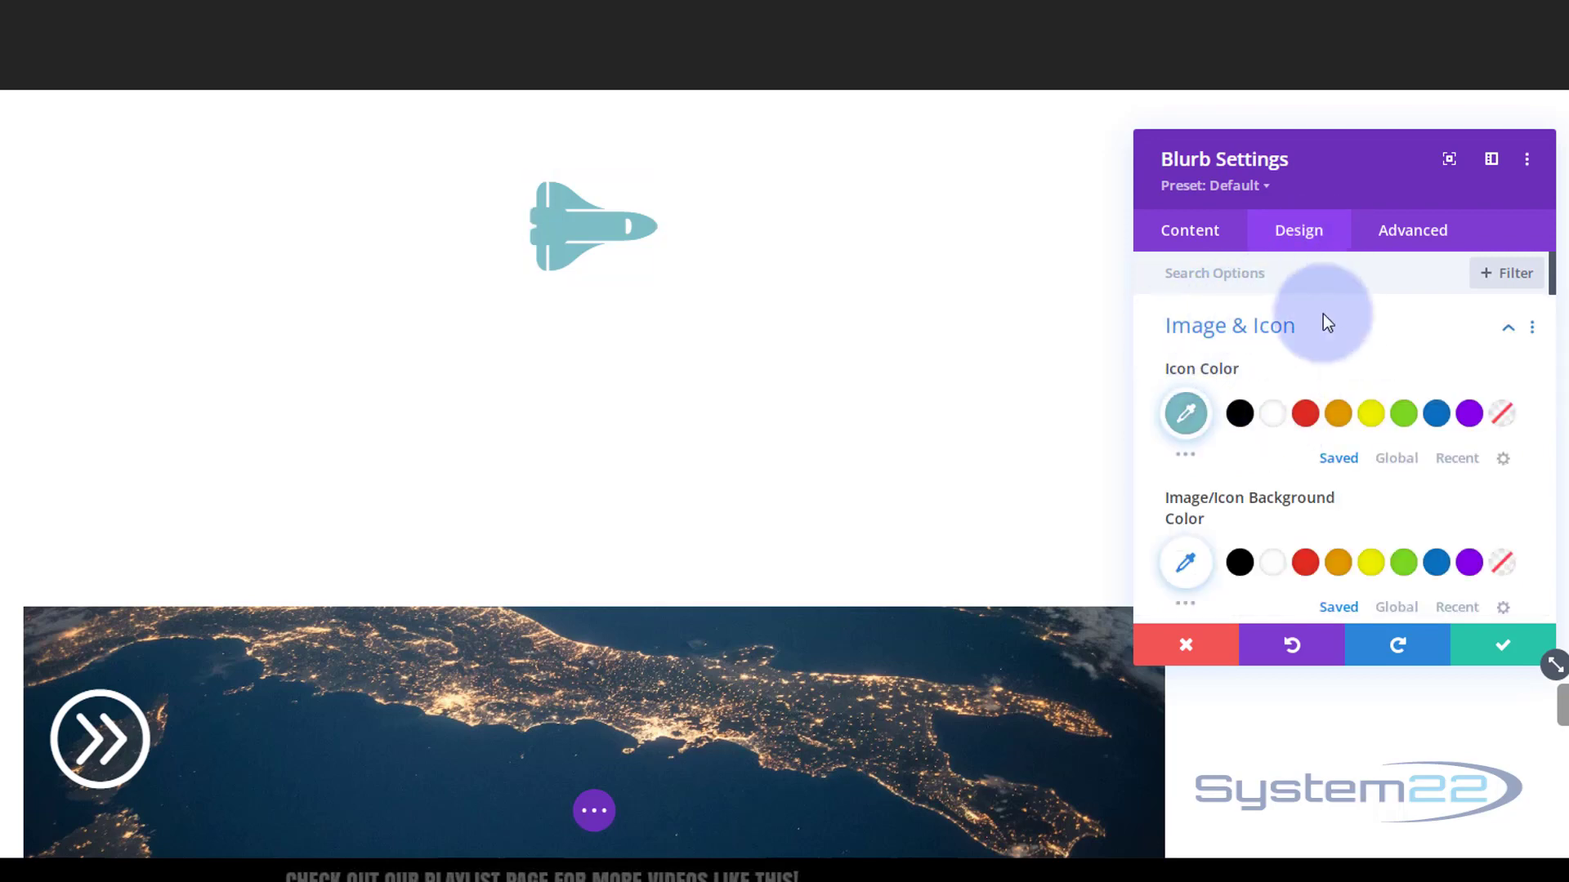
pyautogui.click(1272, 419)
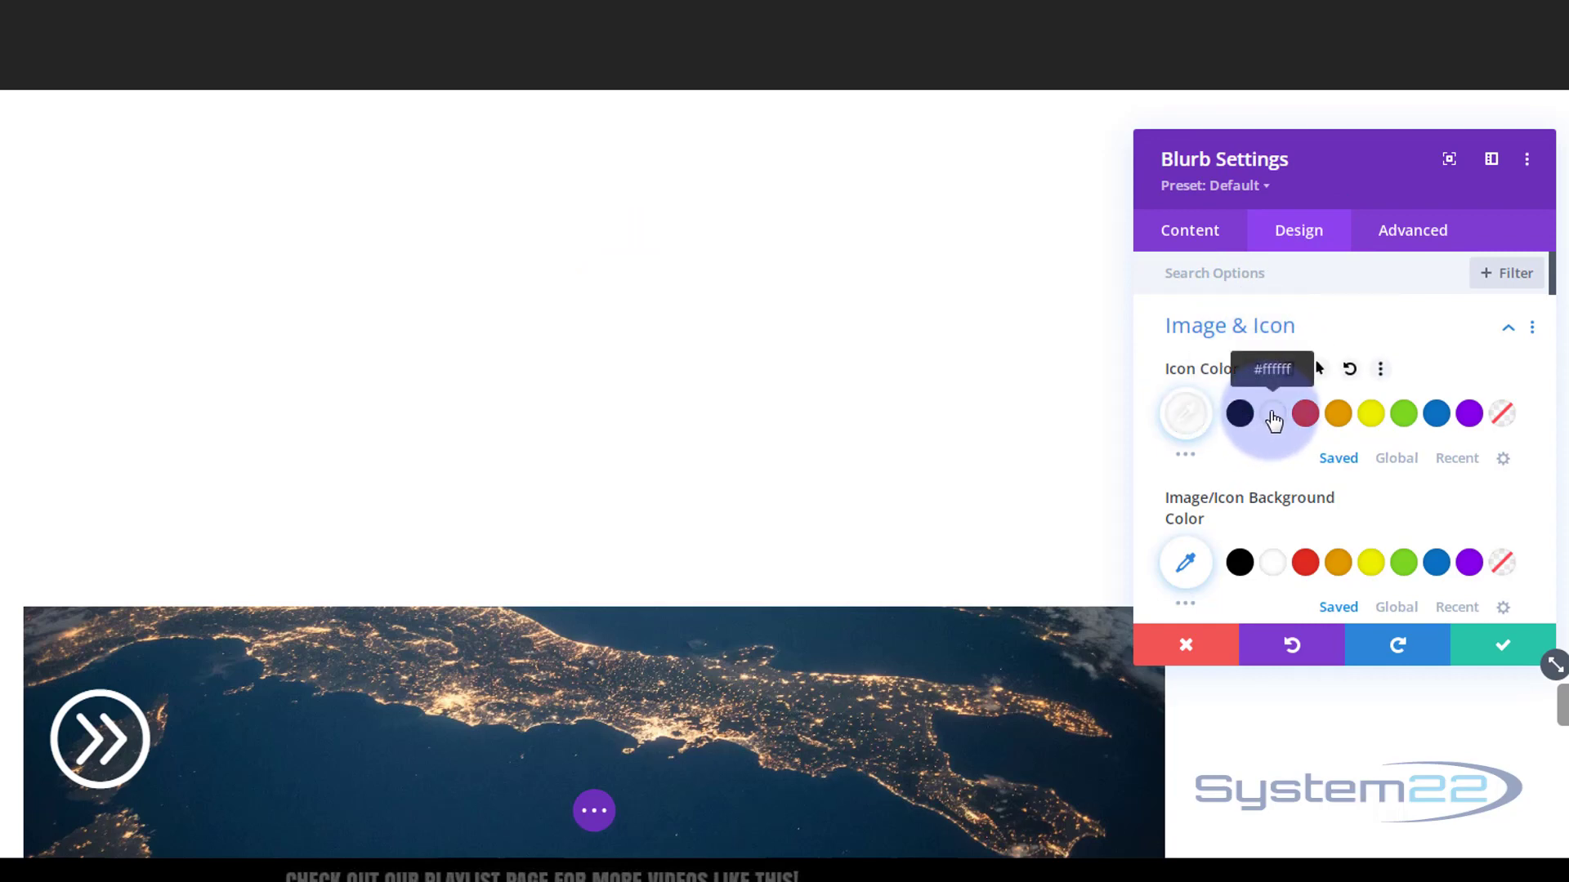
pyautogui.click(1188, 234)
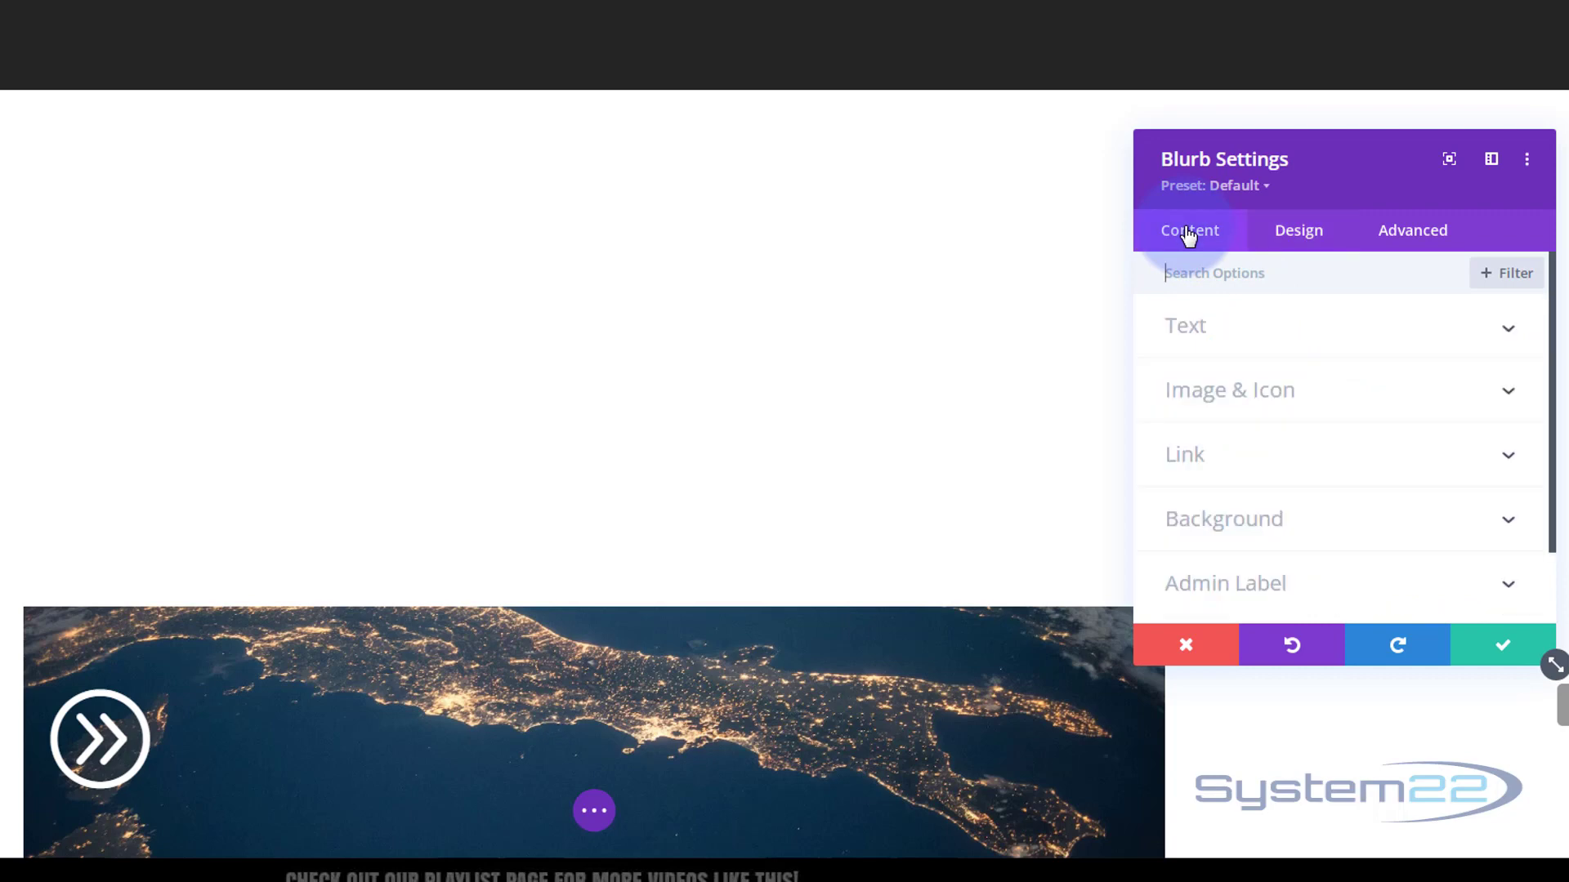
pyautogui.click(1235, 523)
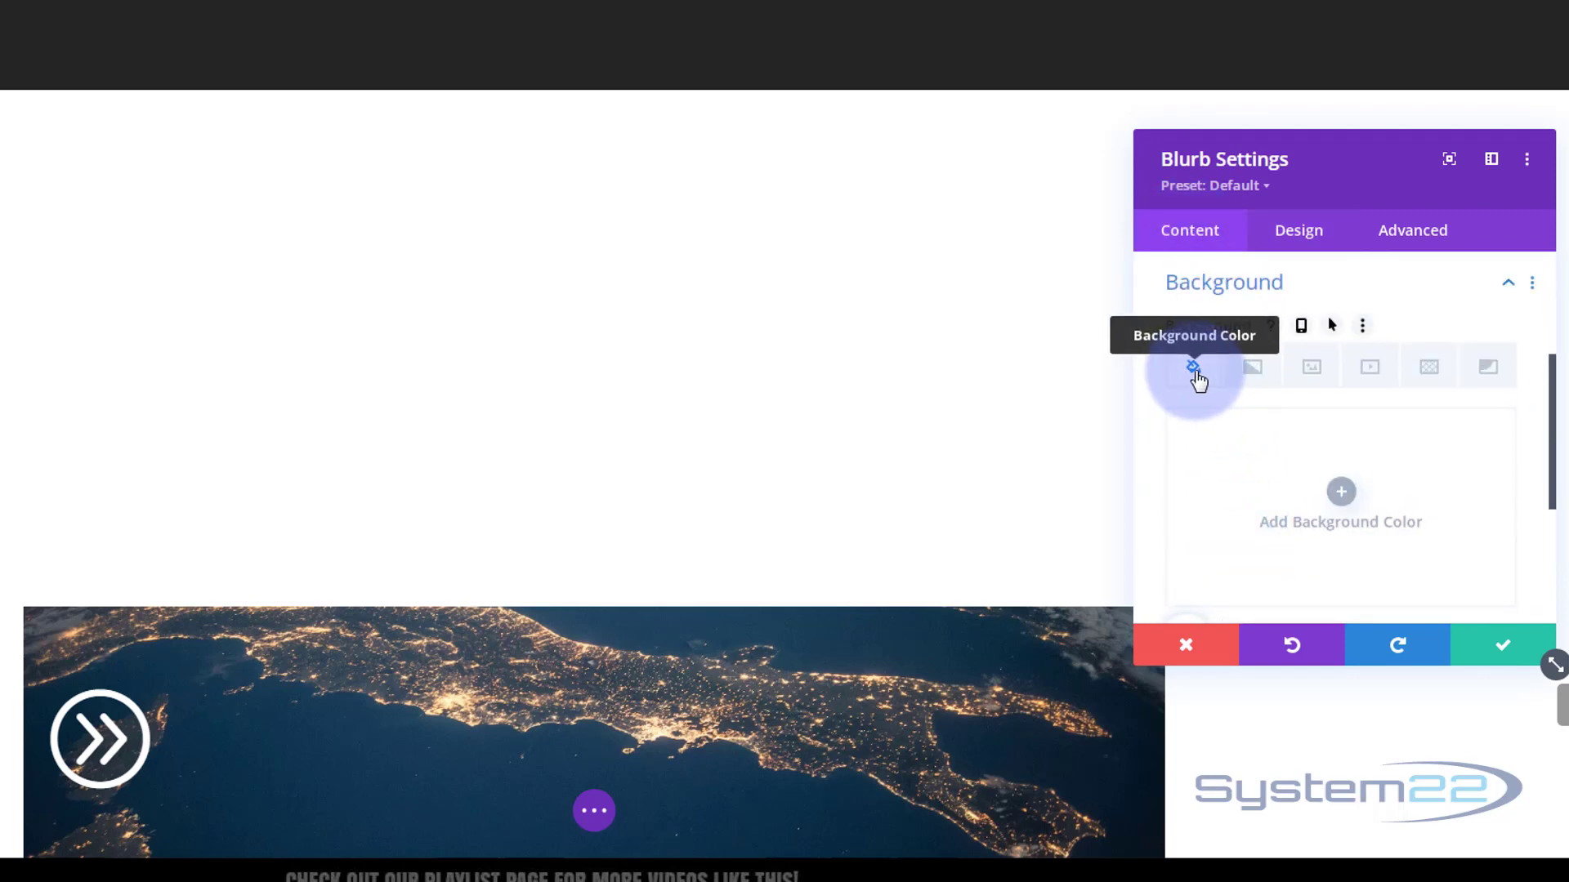
pyautogui.scroll(-2, 1223, 472)
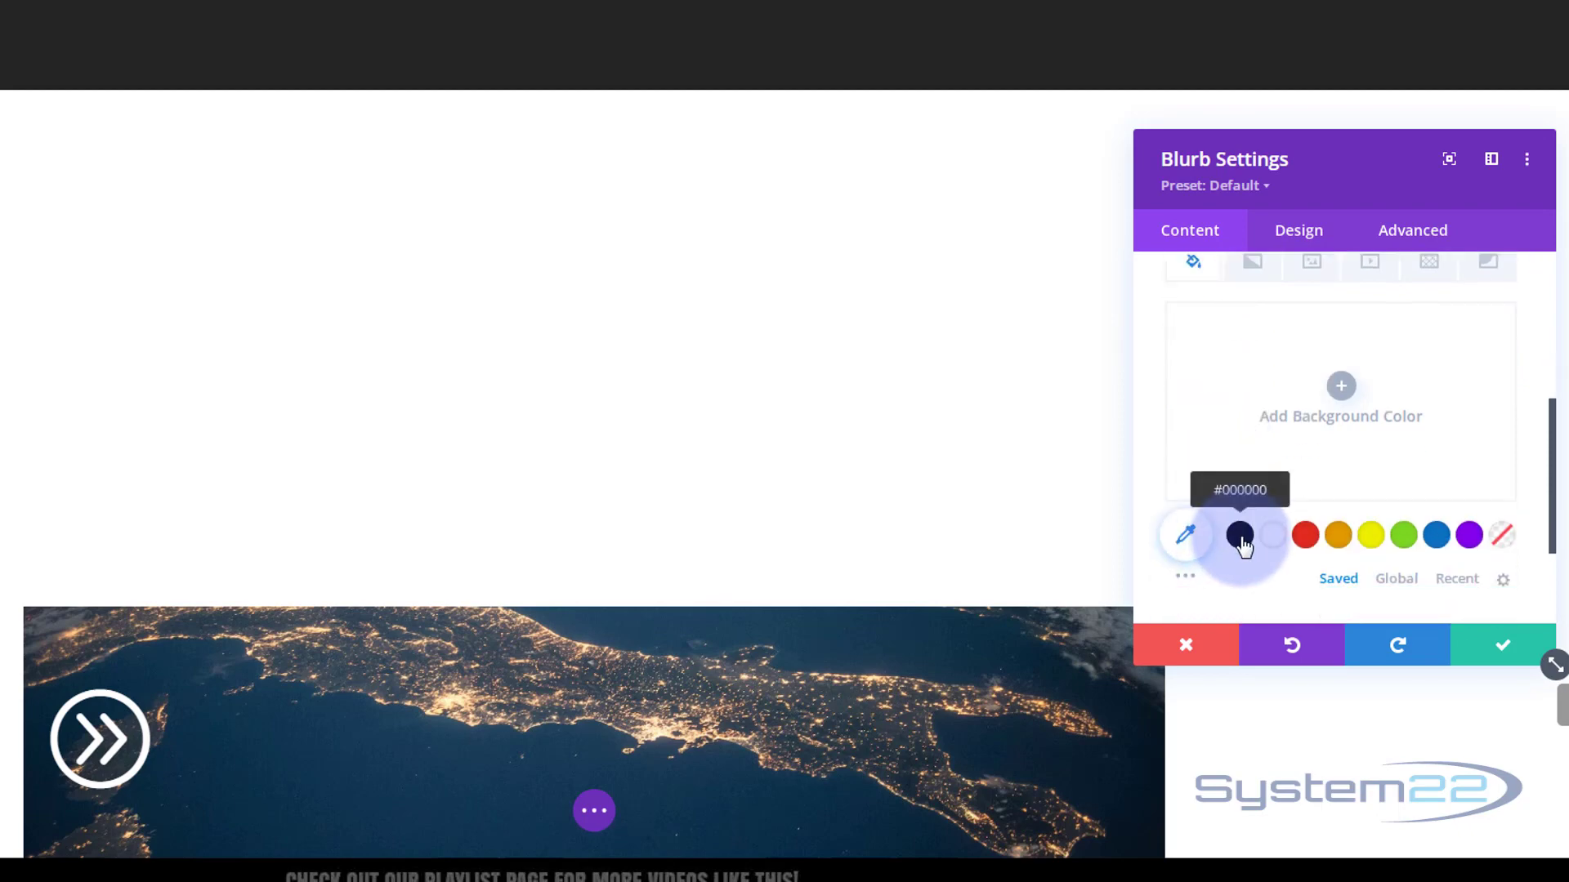
pyautogui.click(1240, 537)
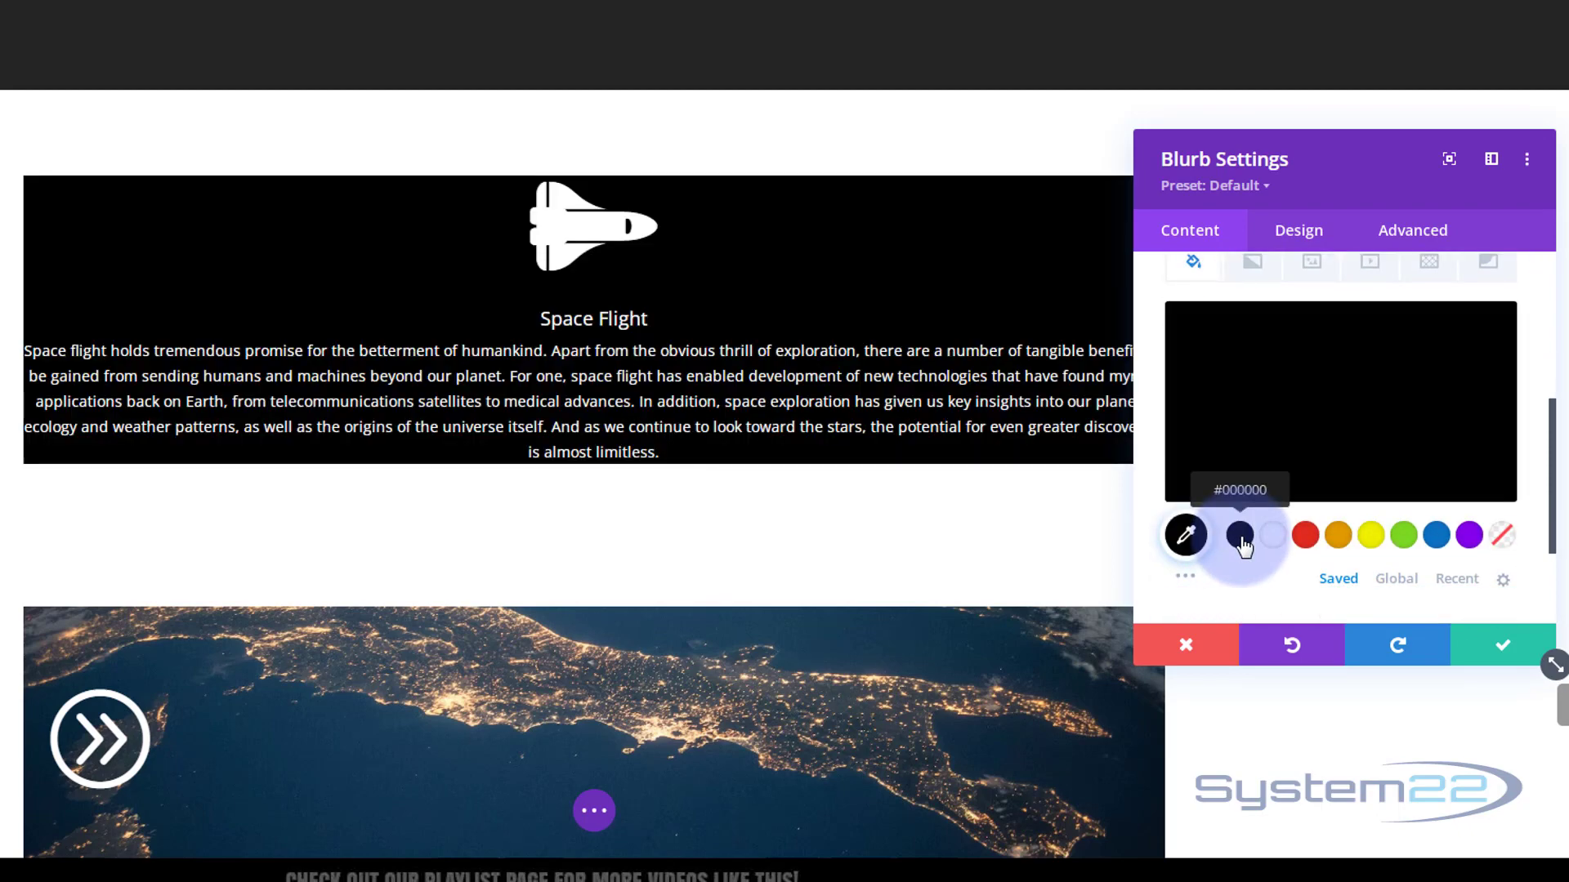
pyautogui.click(521, 357)
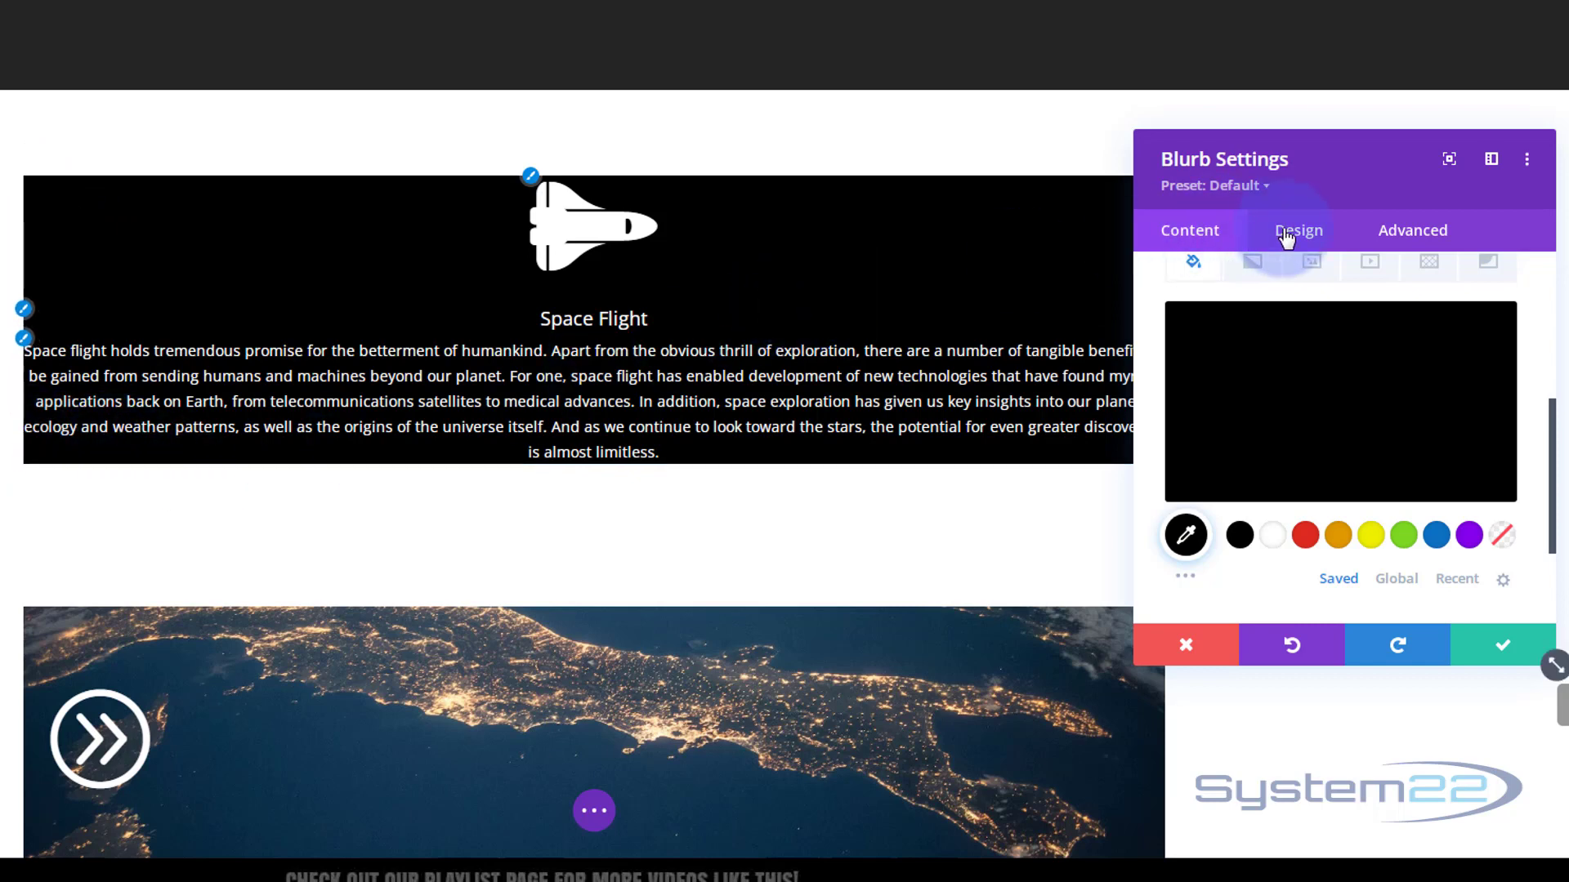
# Step: Style the blurb's title text as bold, all uppercase and 22px in size
pyautogui.click(1330, 240)
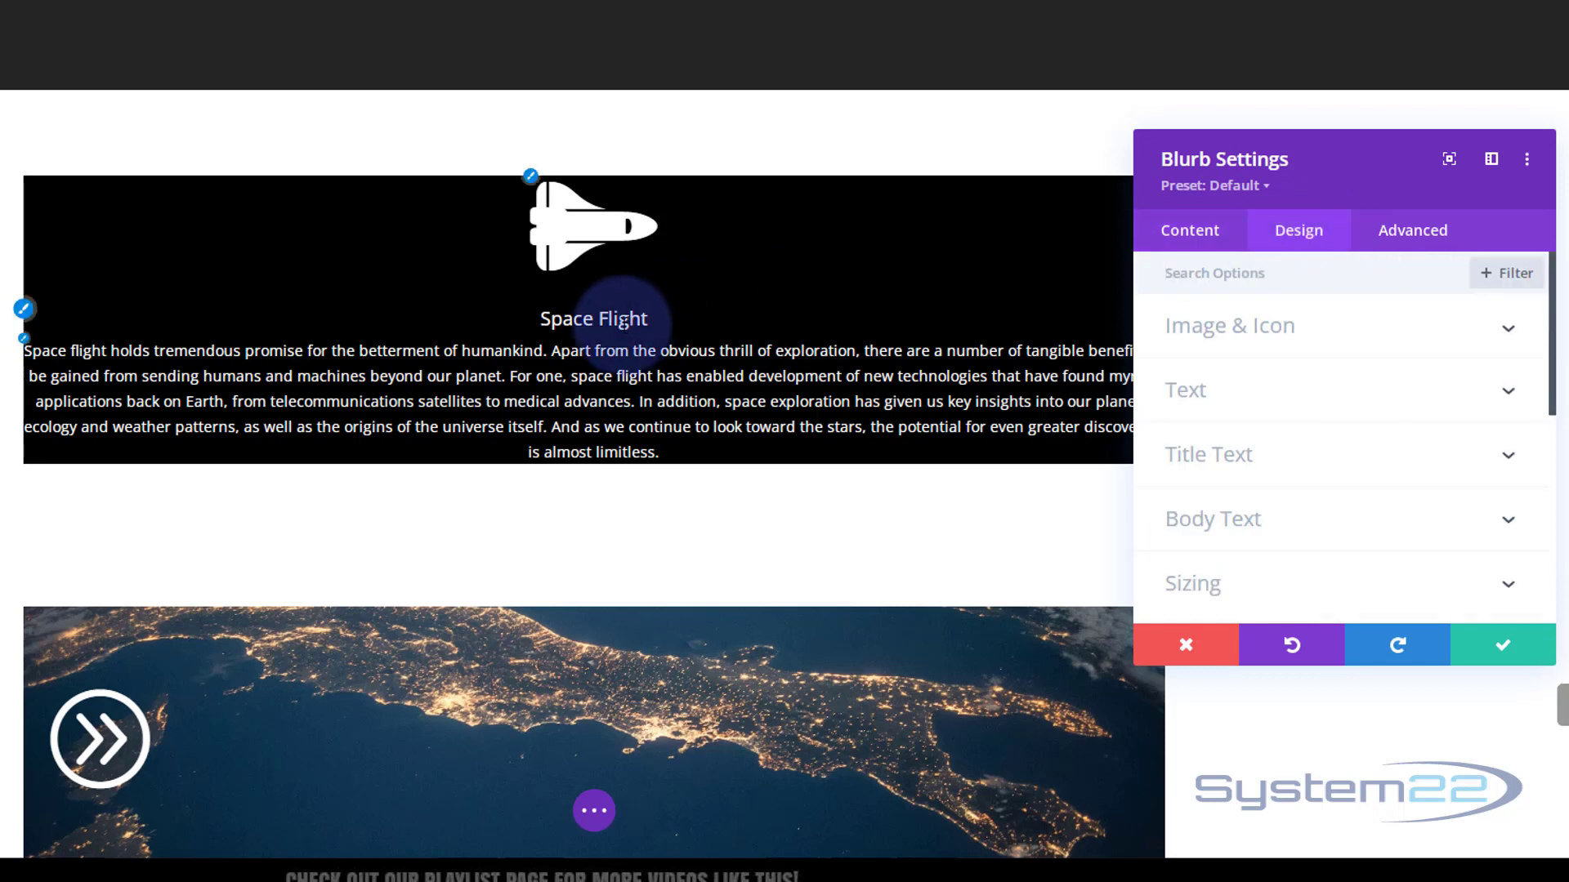
pyautogui.click(1287, 460)
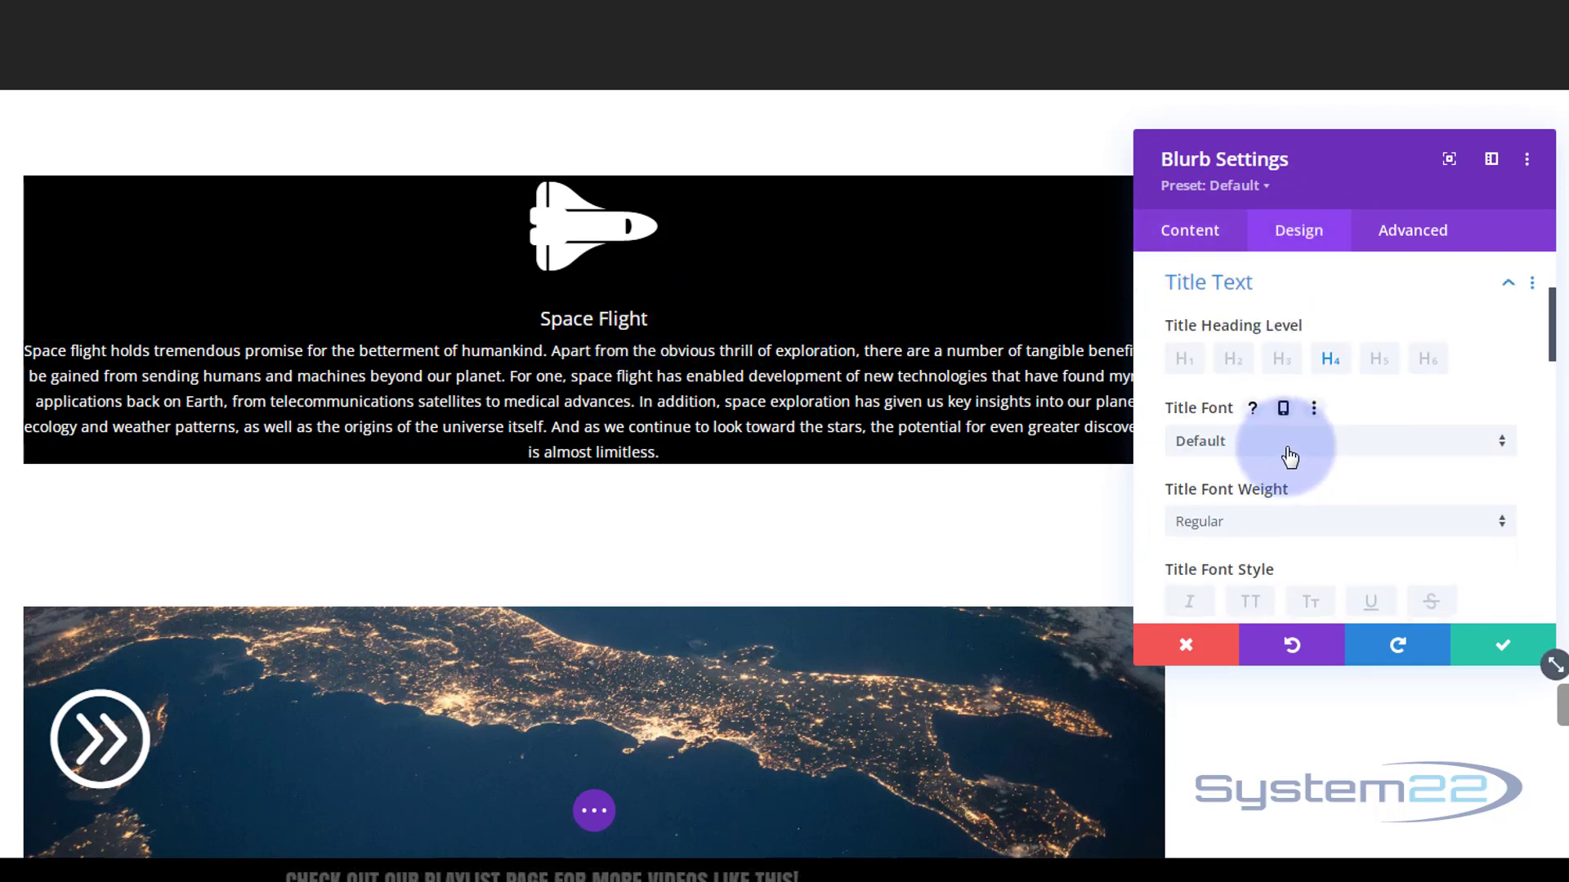
pyautogui.scroll(-1, 1295, 427)
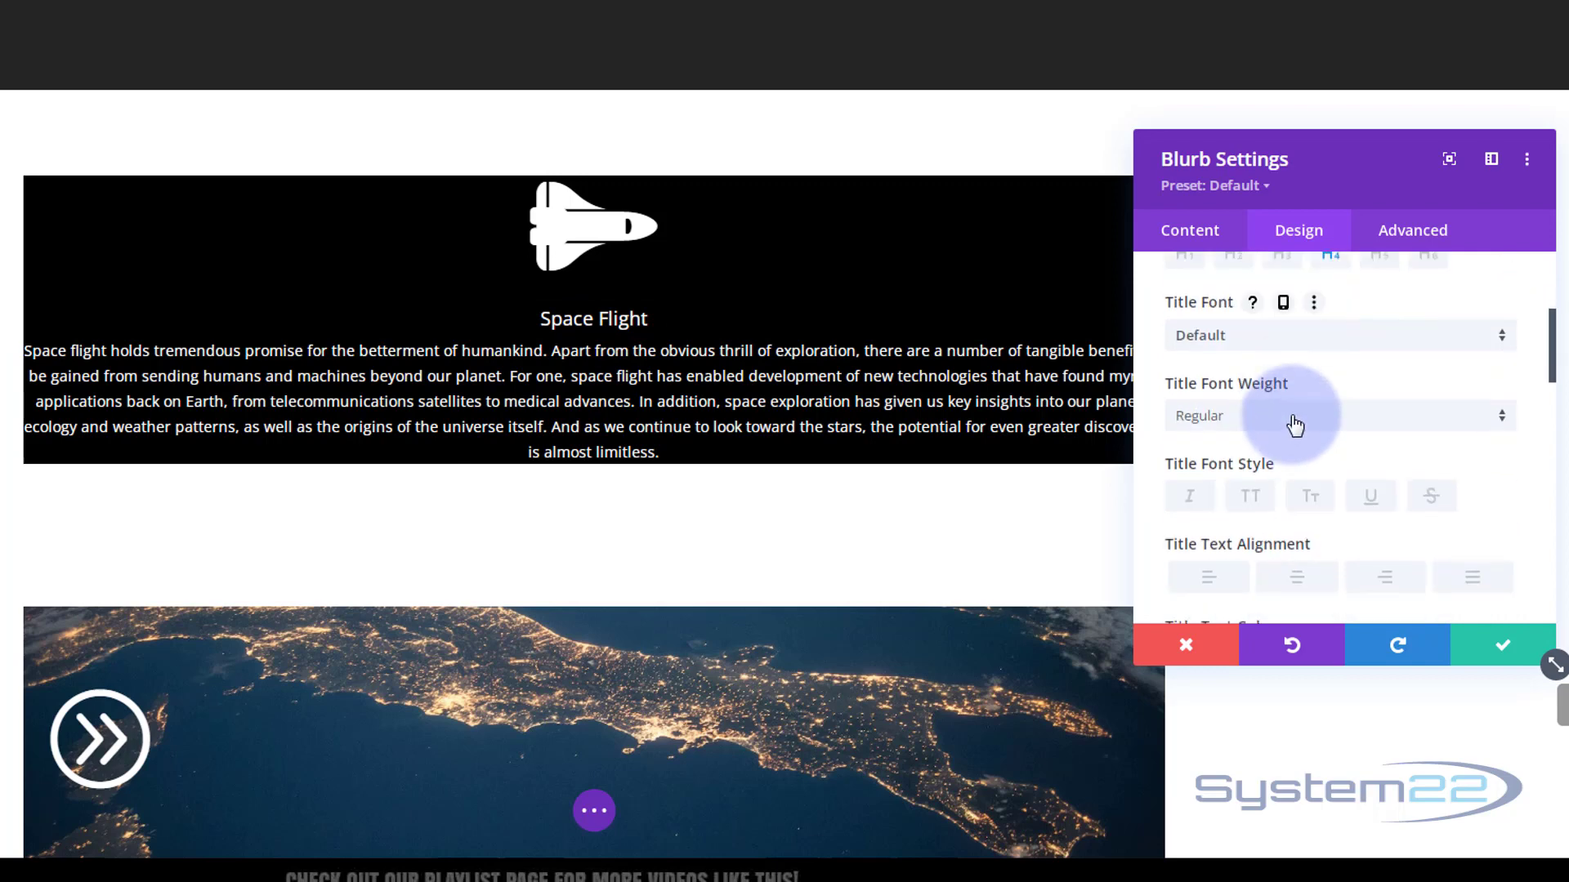
pyautogui.click(1295, 426)
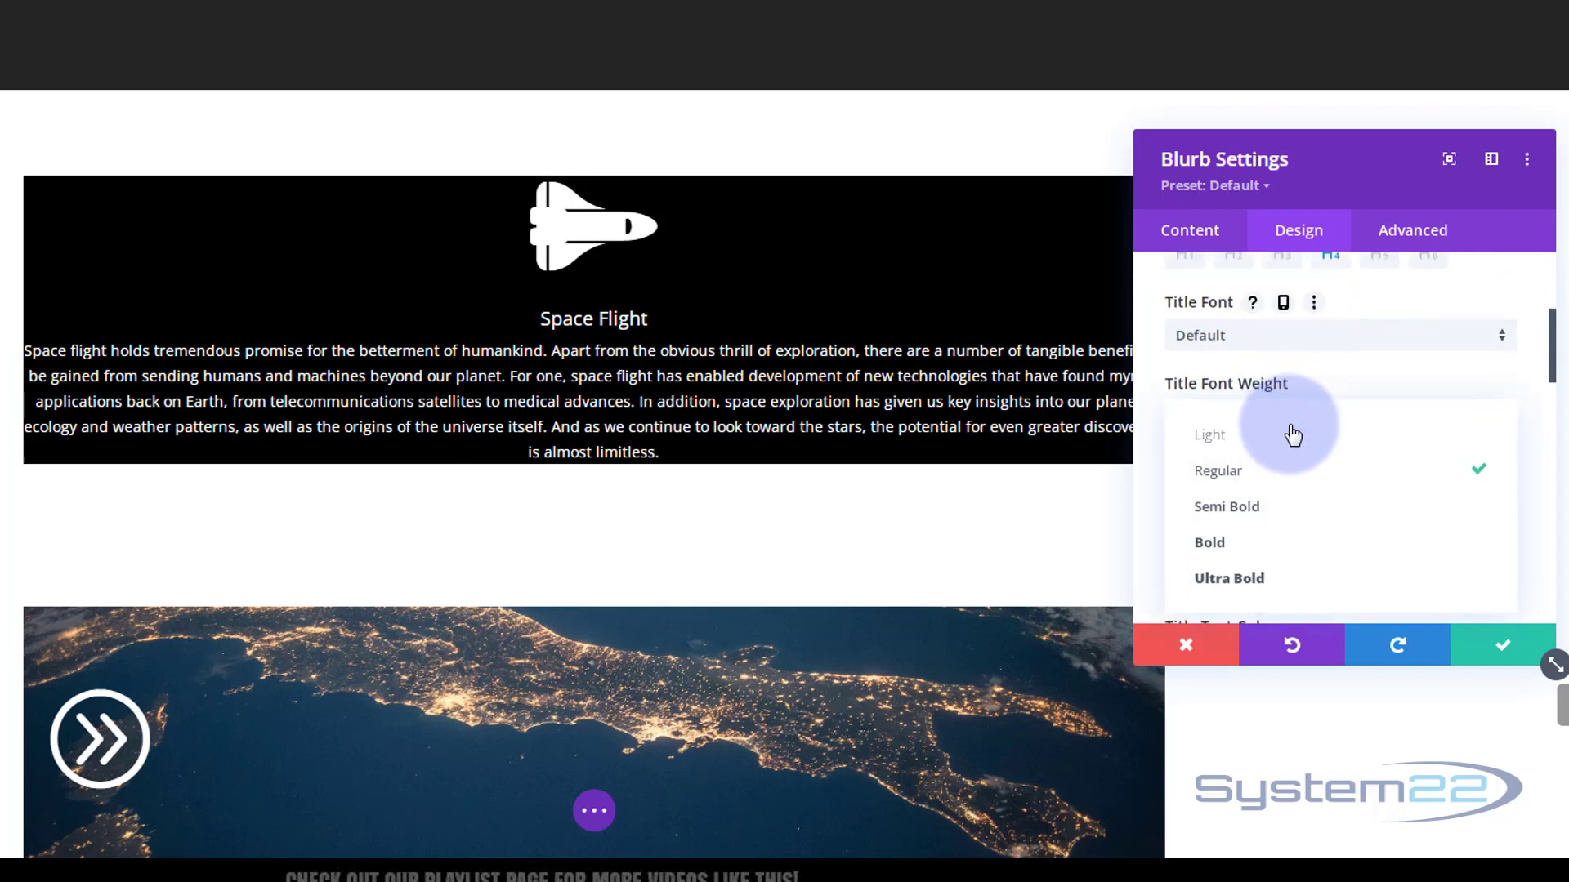
pyautogui.click(1242, 543)
pyautogui.click(1254, 500)
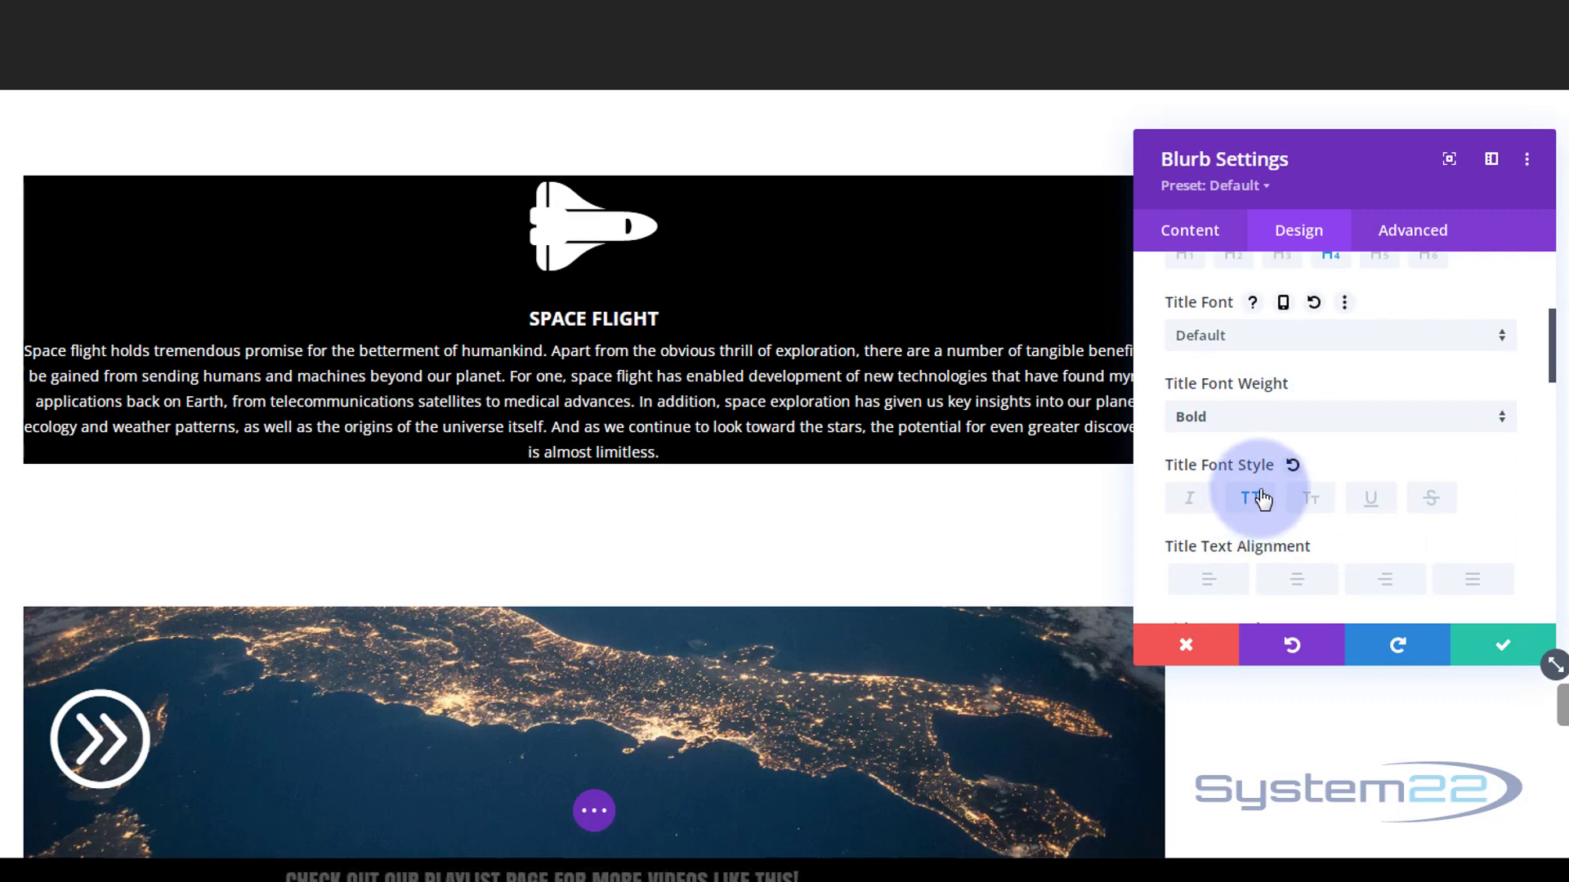
pyautogui.scroll(-3, 1262, 500)
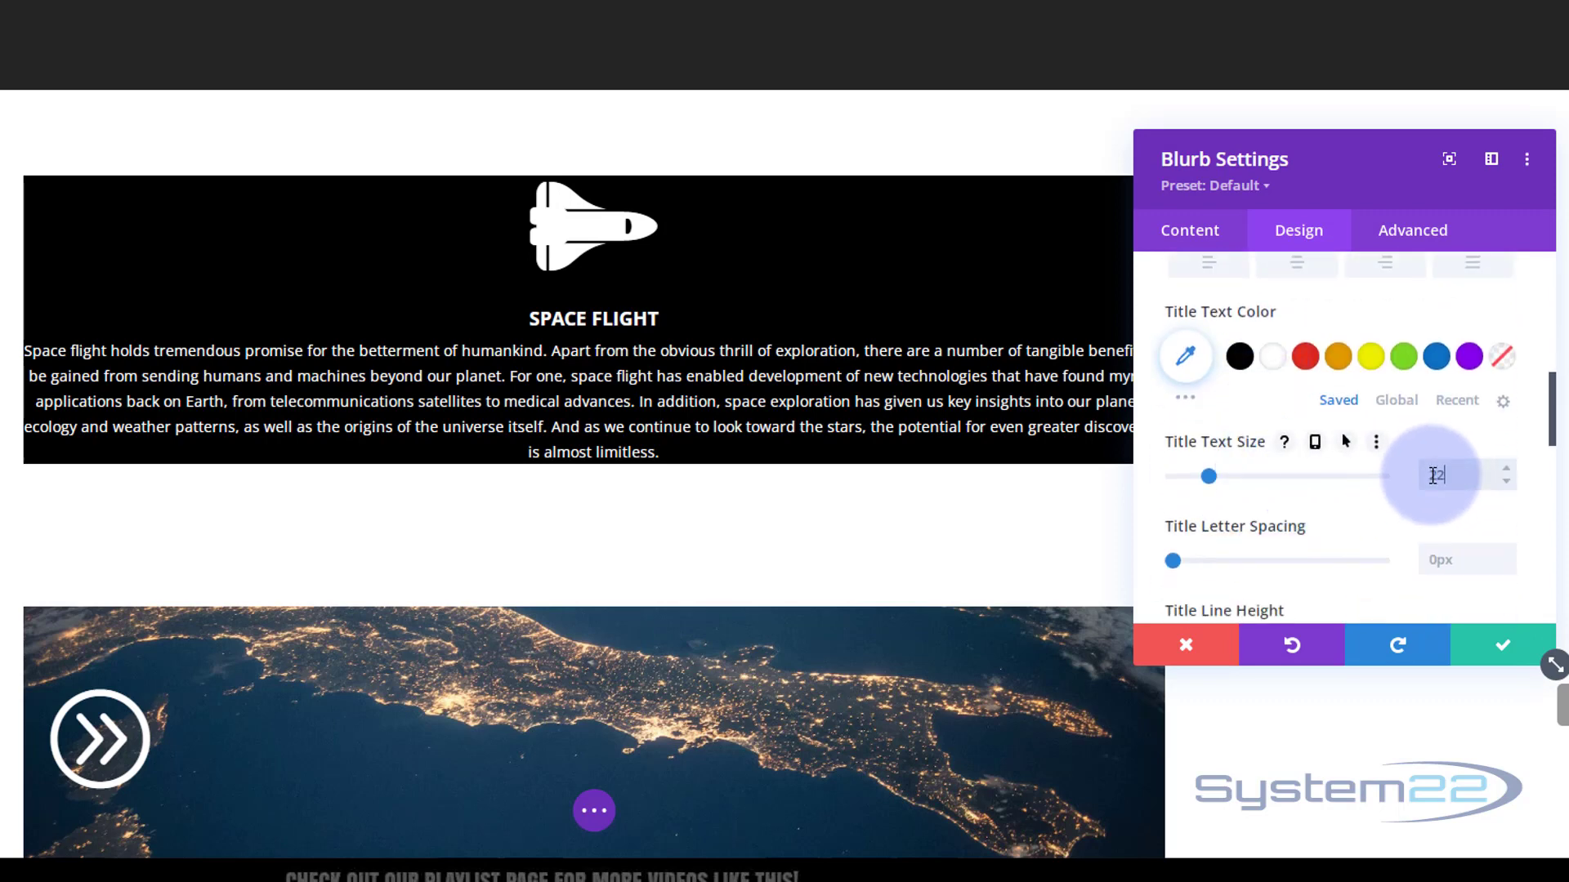
pyautogui.write('22px')
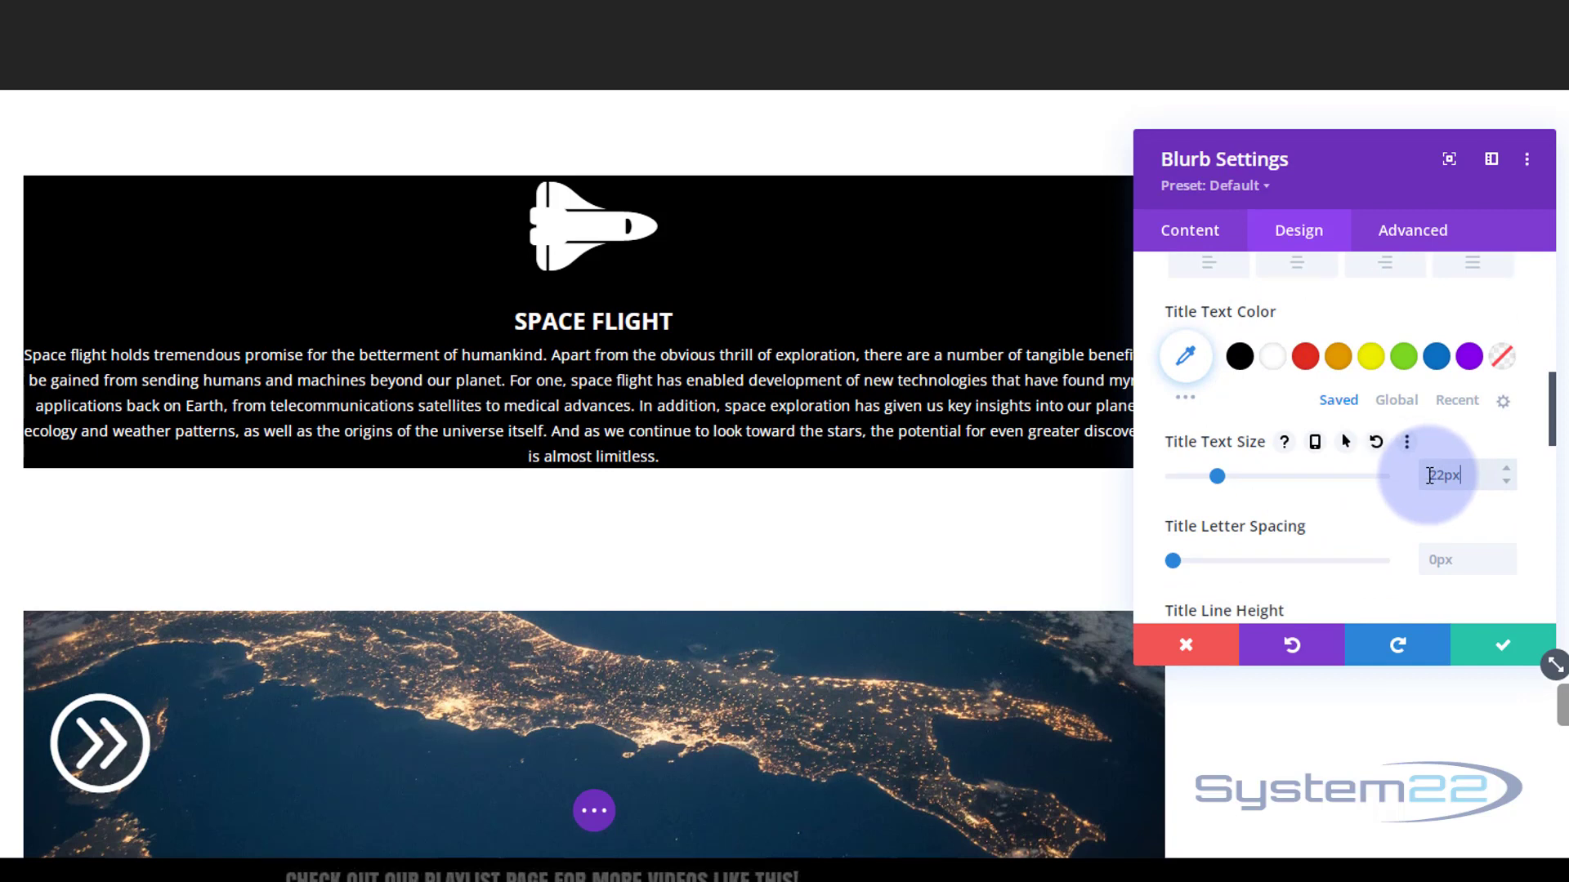
# Step: Set the blurb's padding to 30px top and 100px bottom, with linked left and right padding of 30px
pyautogui.scroll(-5, 1409, 472)
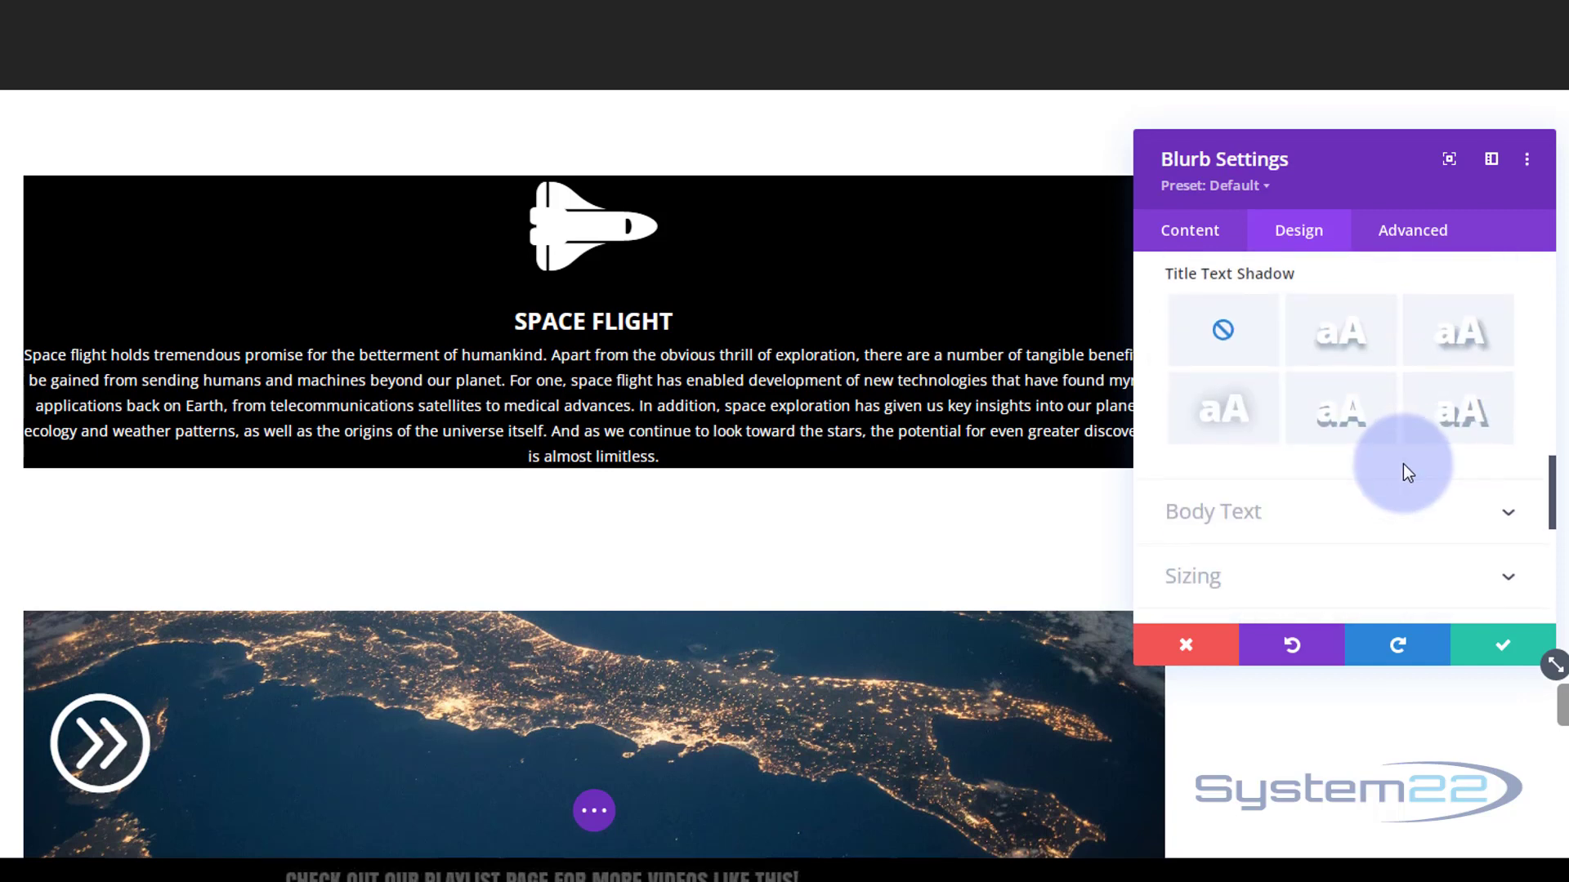
pyautogui.scroll(-1, 1404, 464)
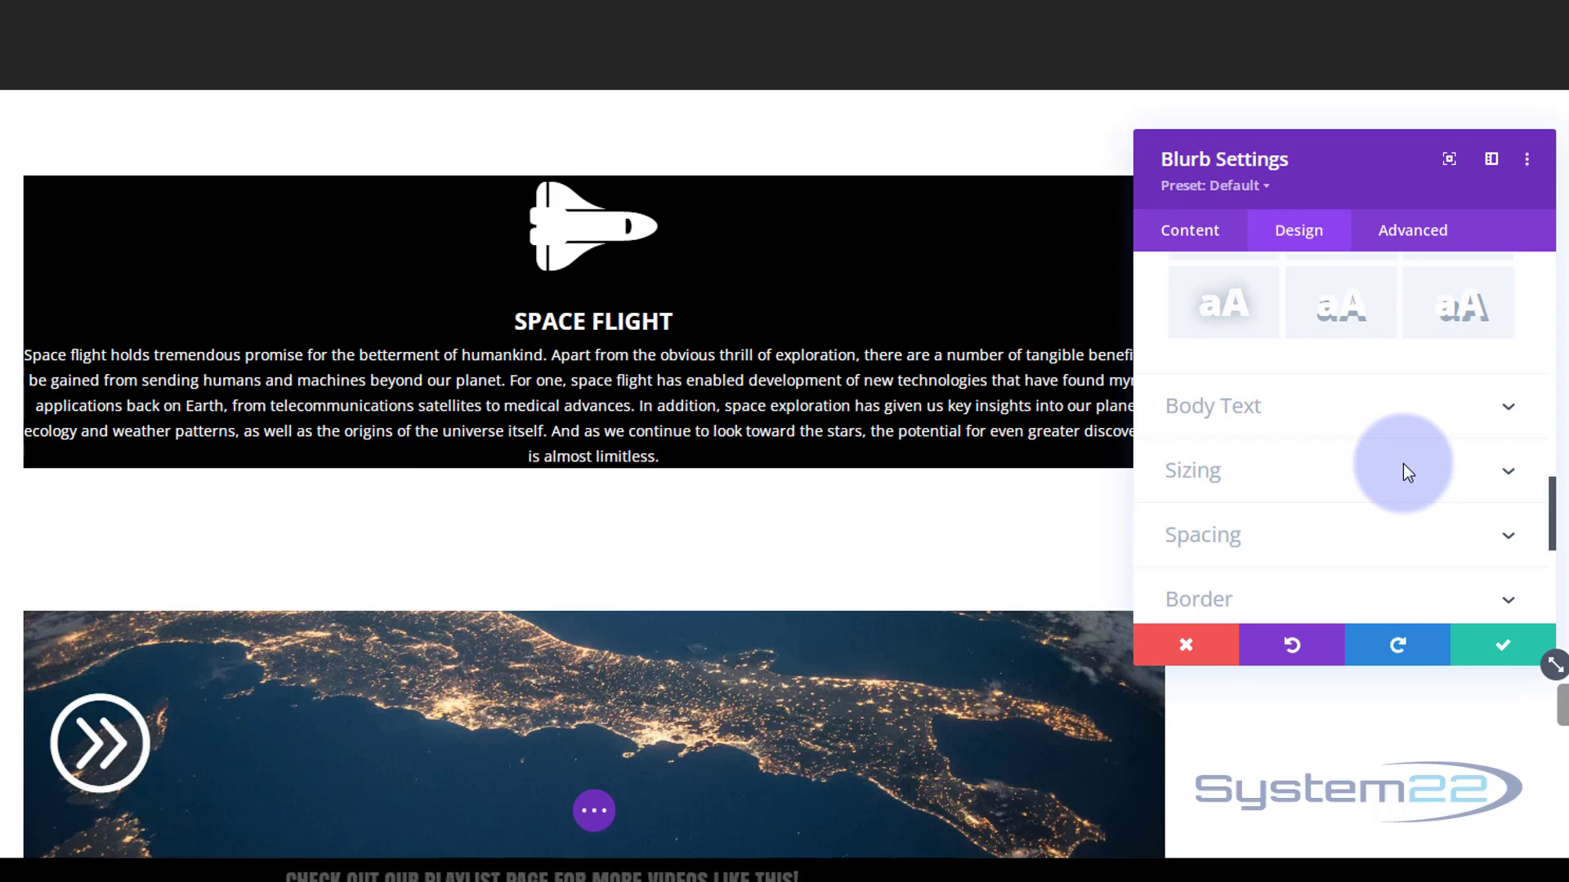
pyautogui.scroll(-1, 1404, 464)
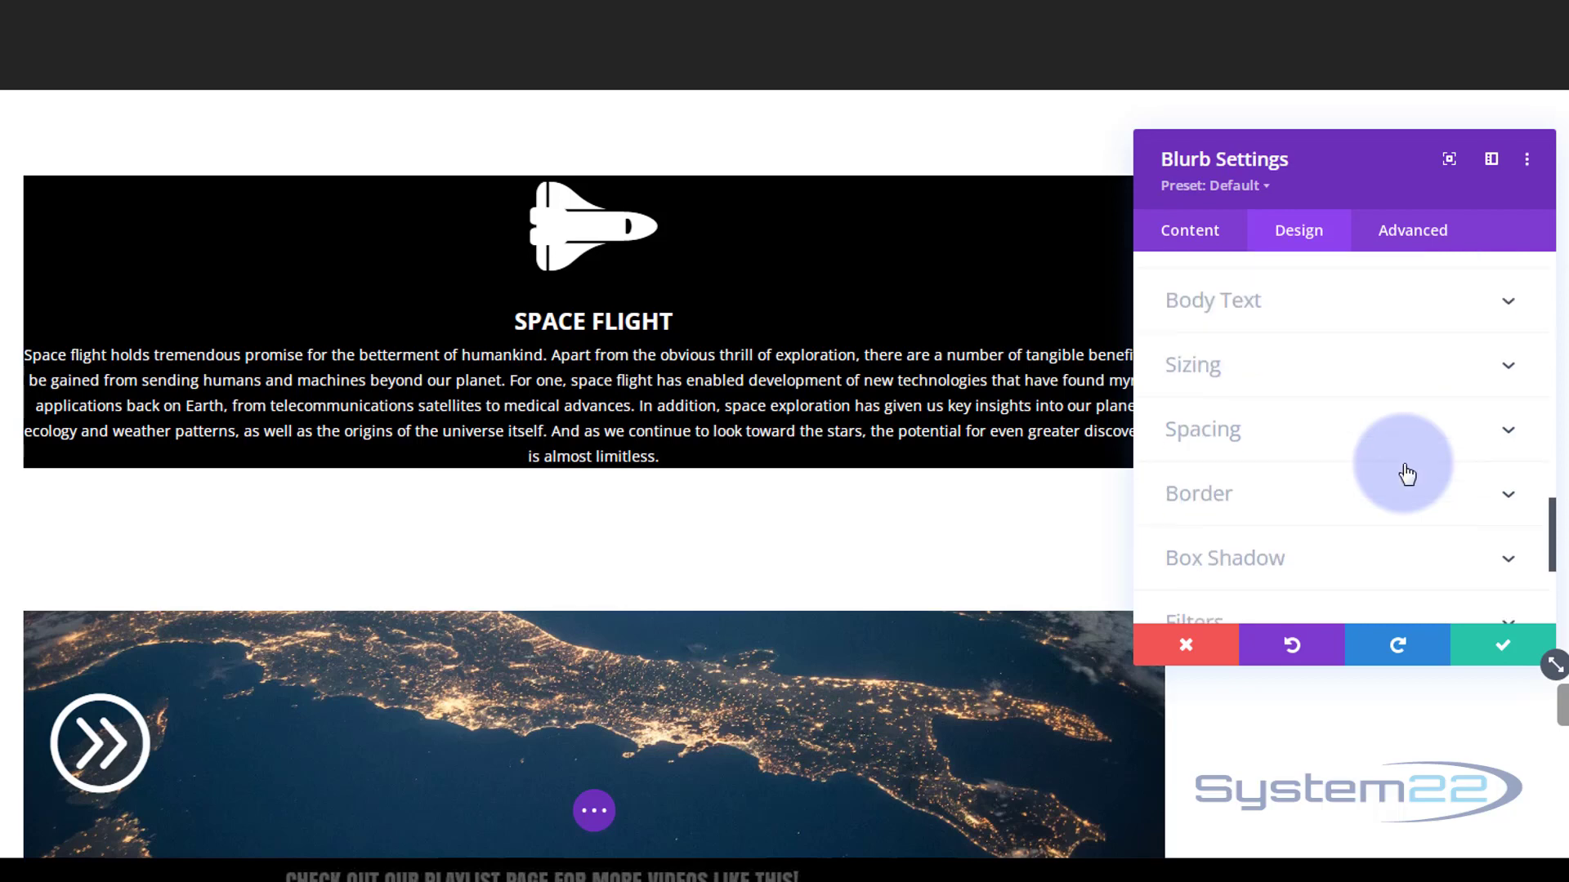
pyautogui.click(1353, 431)
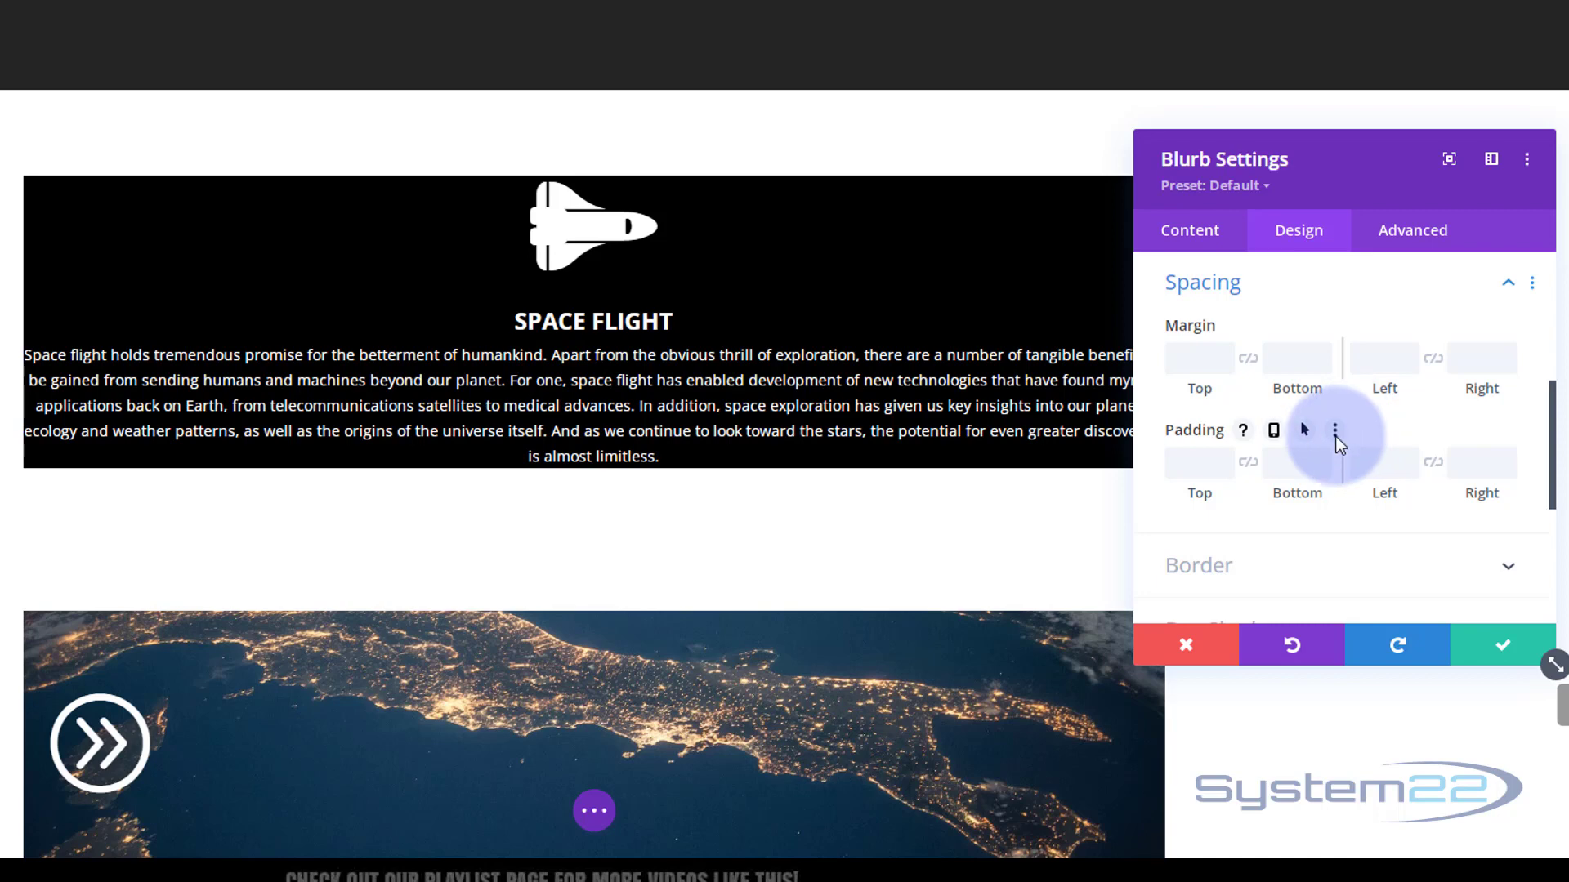
pyautogui.click(1187, 462)
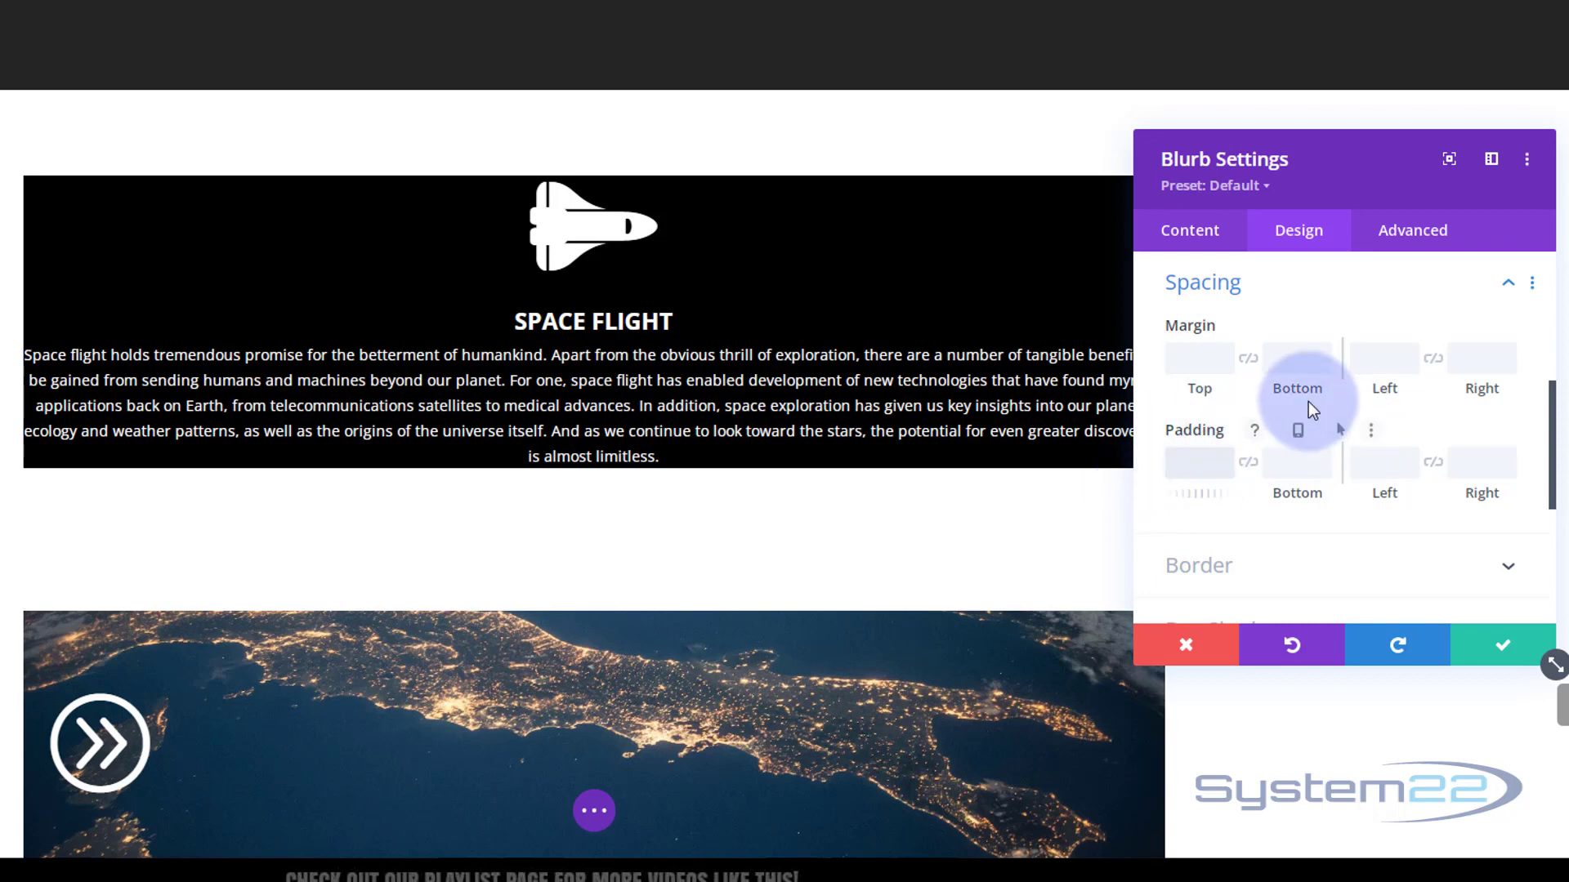
pyautogui.write('50px')
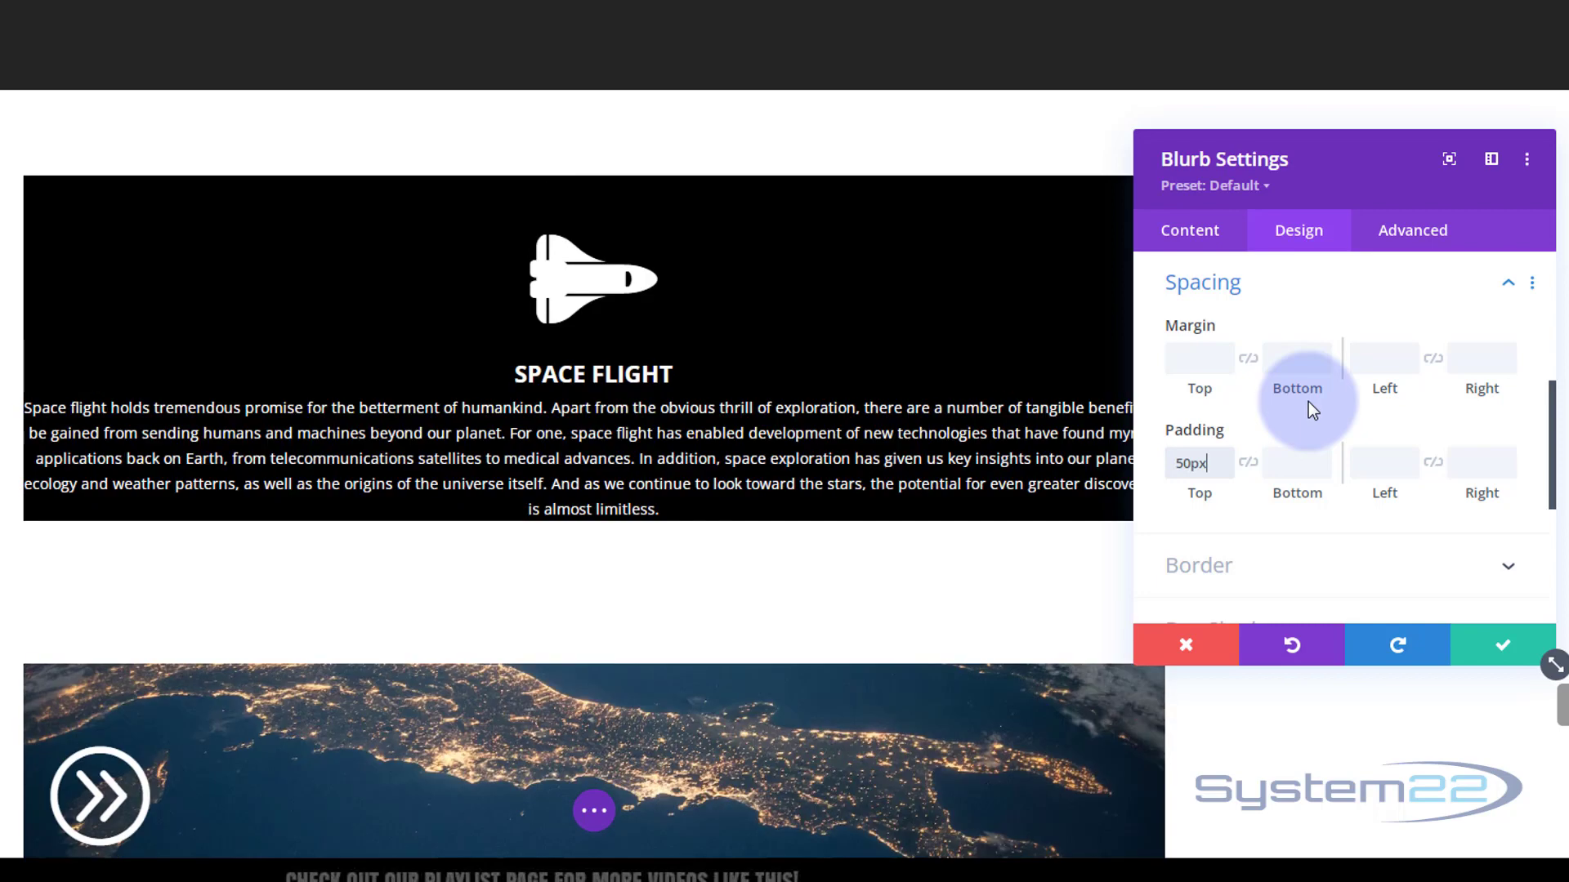
pyautogui.click(1179, 464)
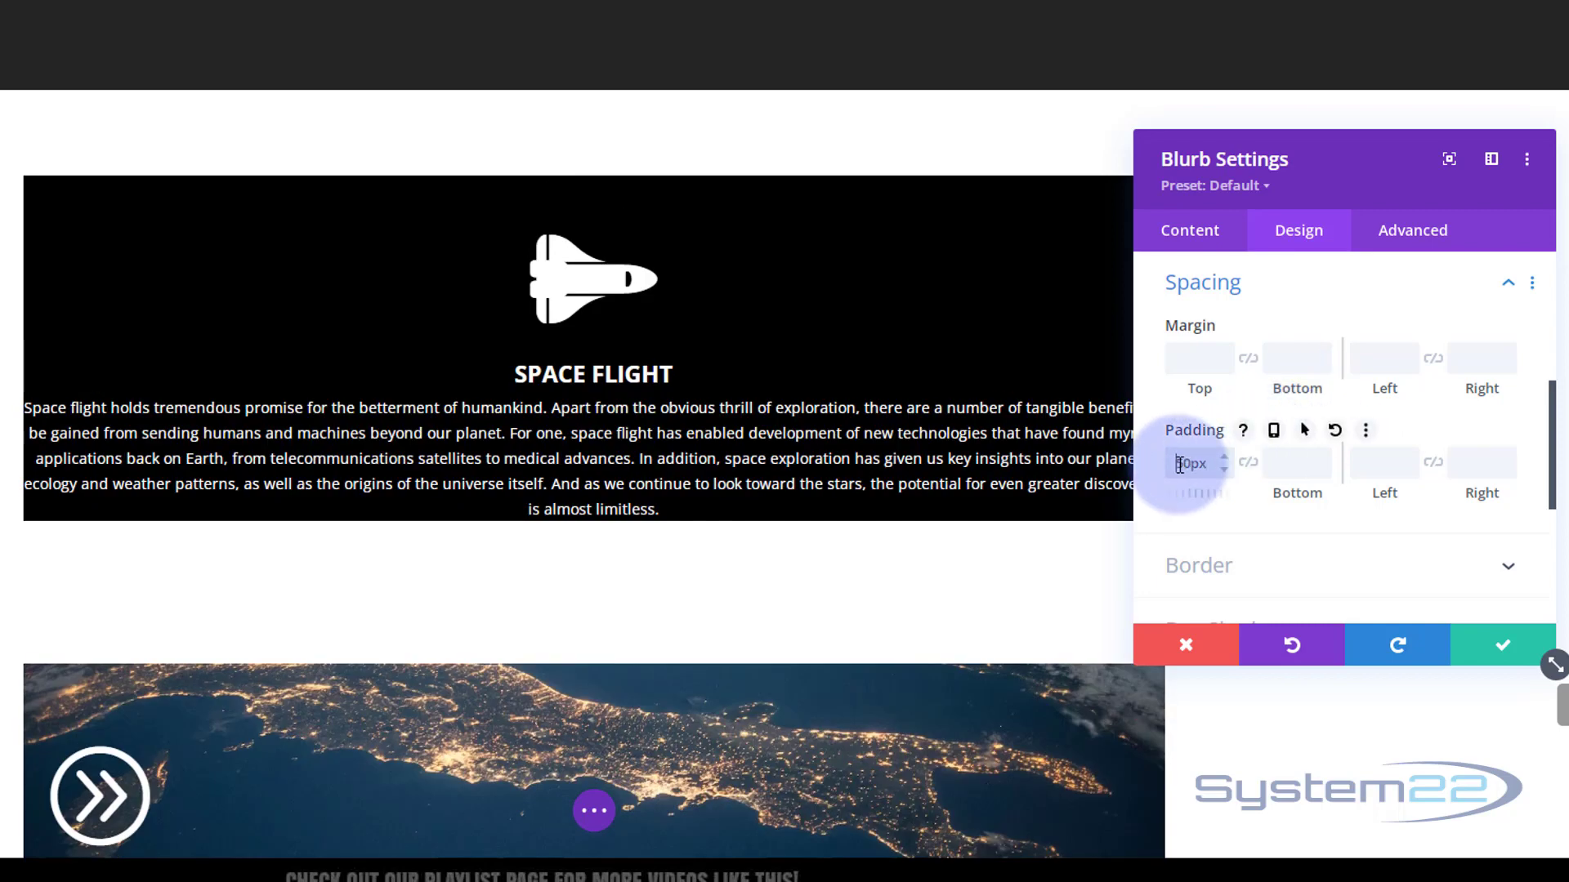
pyautogui.click(1278, 467)
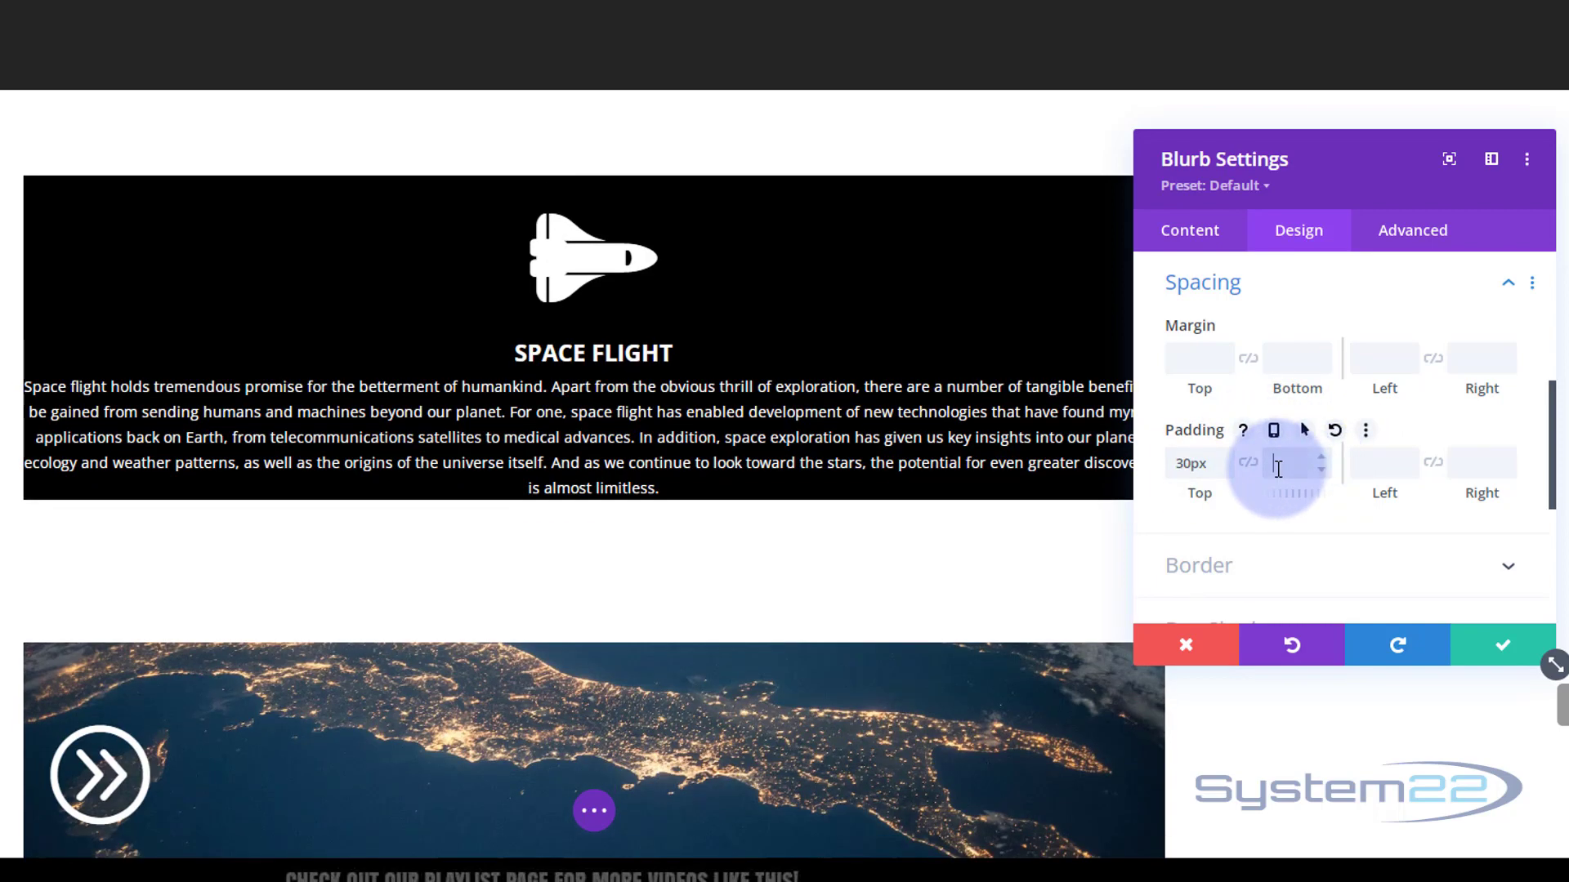
pyautogui.write('100px')
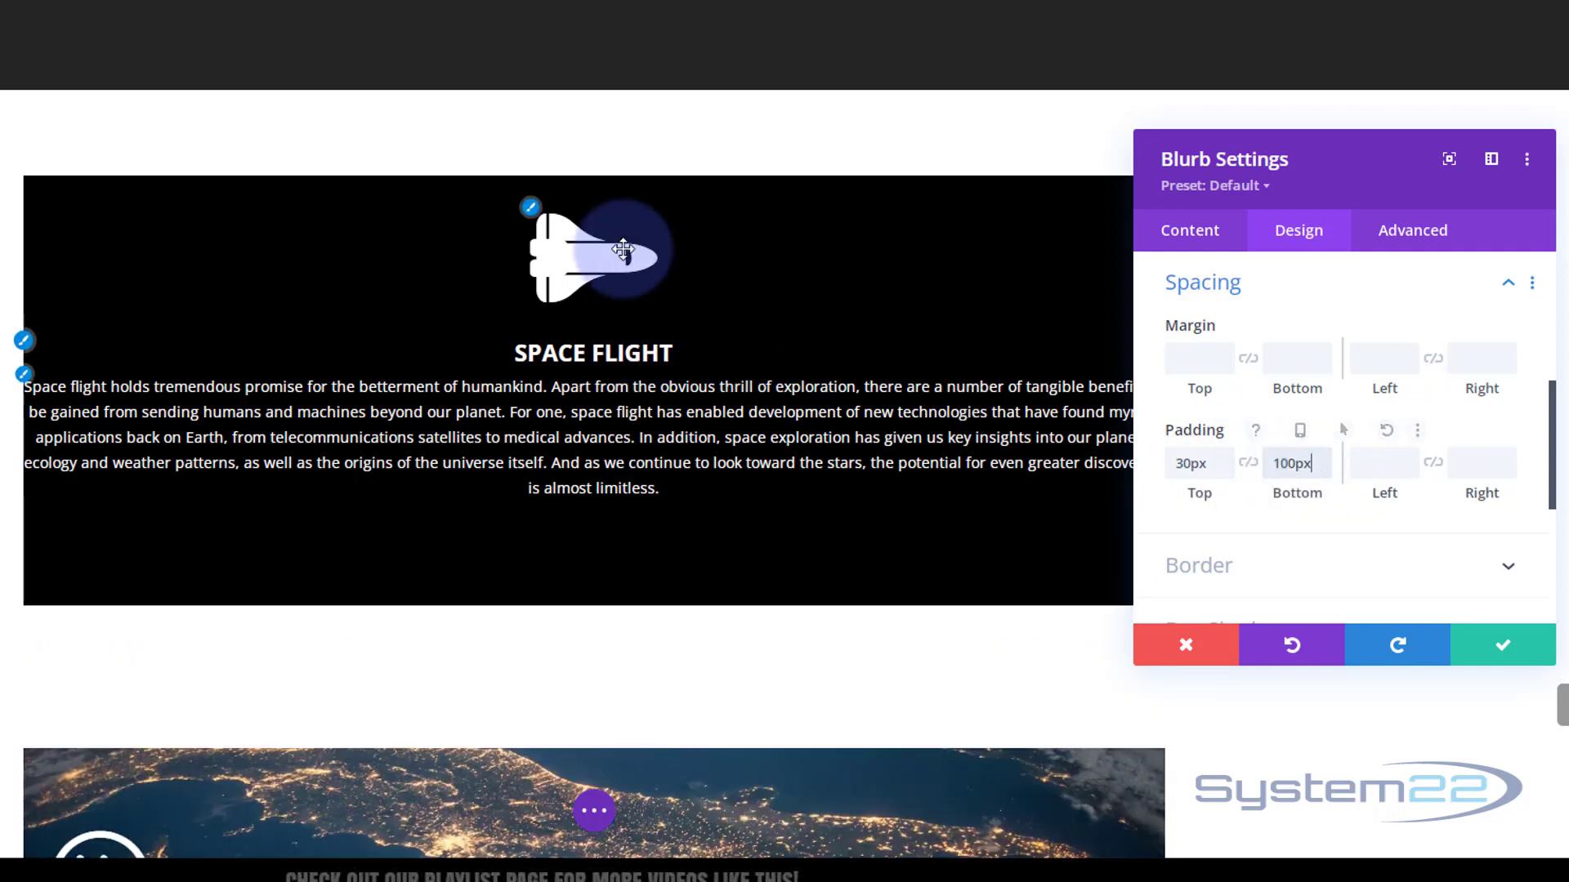
pyautogui.click(1382, 462)
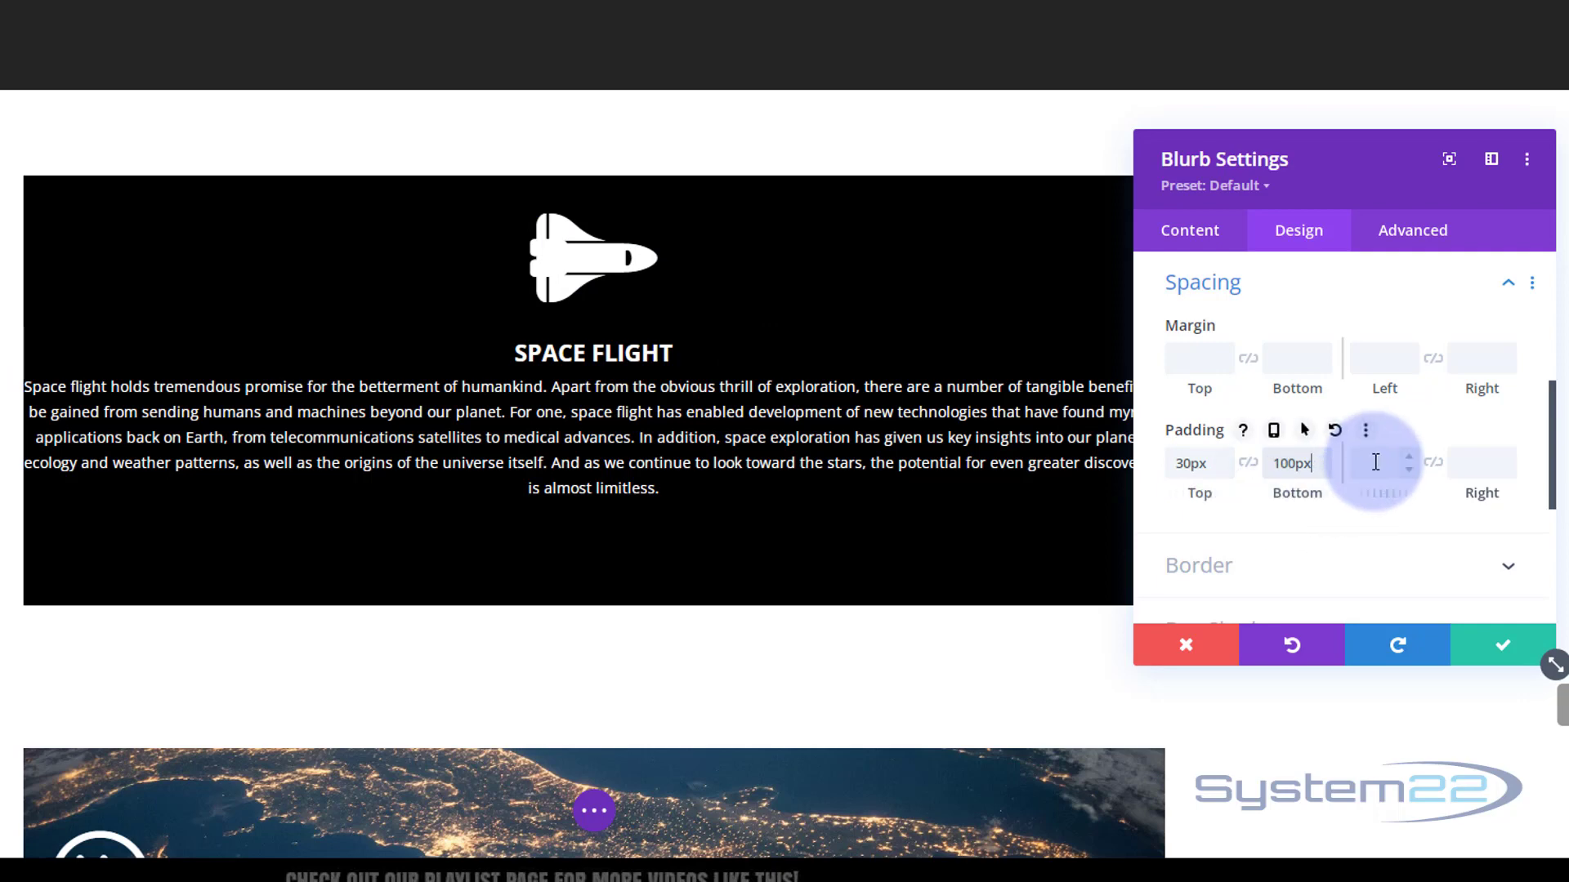
pyautogui.write('30')
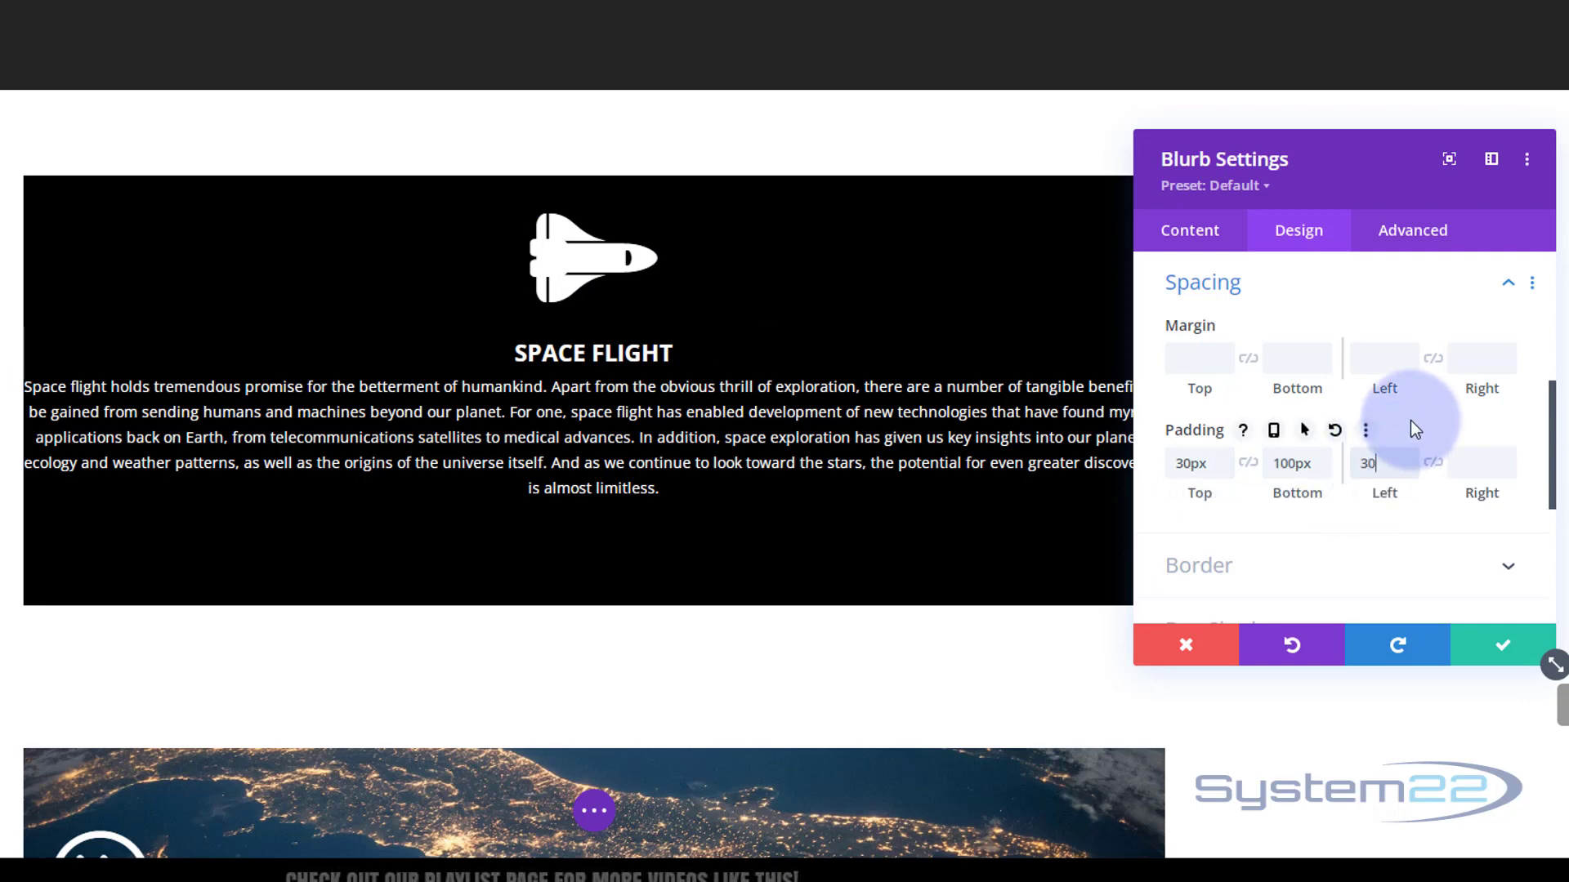
pyautogui.click(1433, 465)
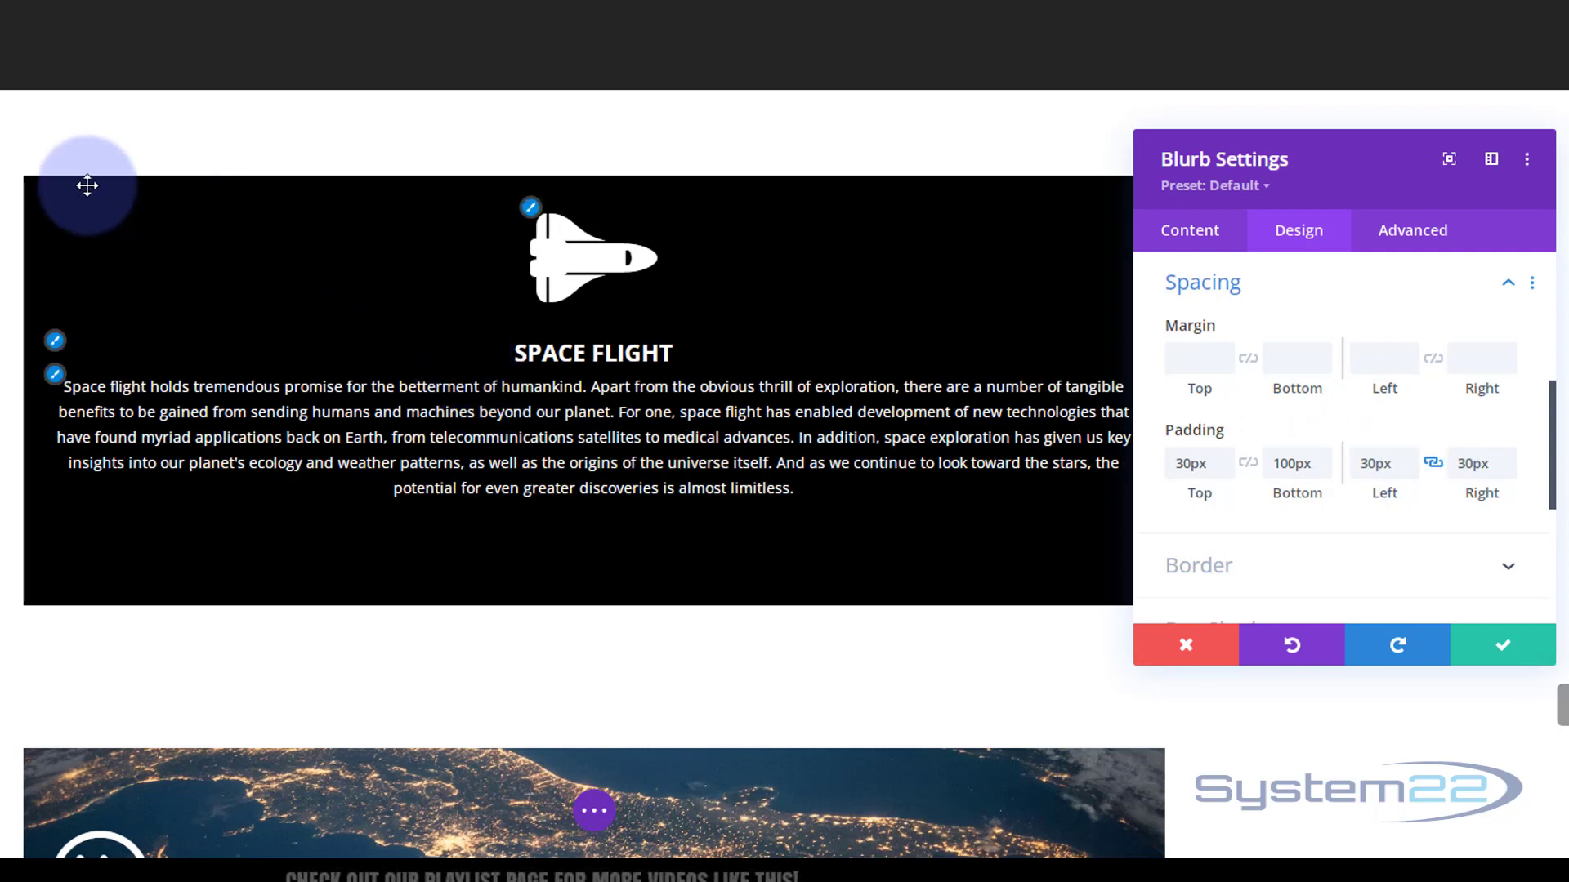
# Step: Round all four corners of the blurb's border to 30px
pyautogui.scroll(-1, 1288, 416)
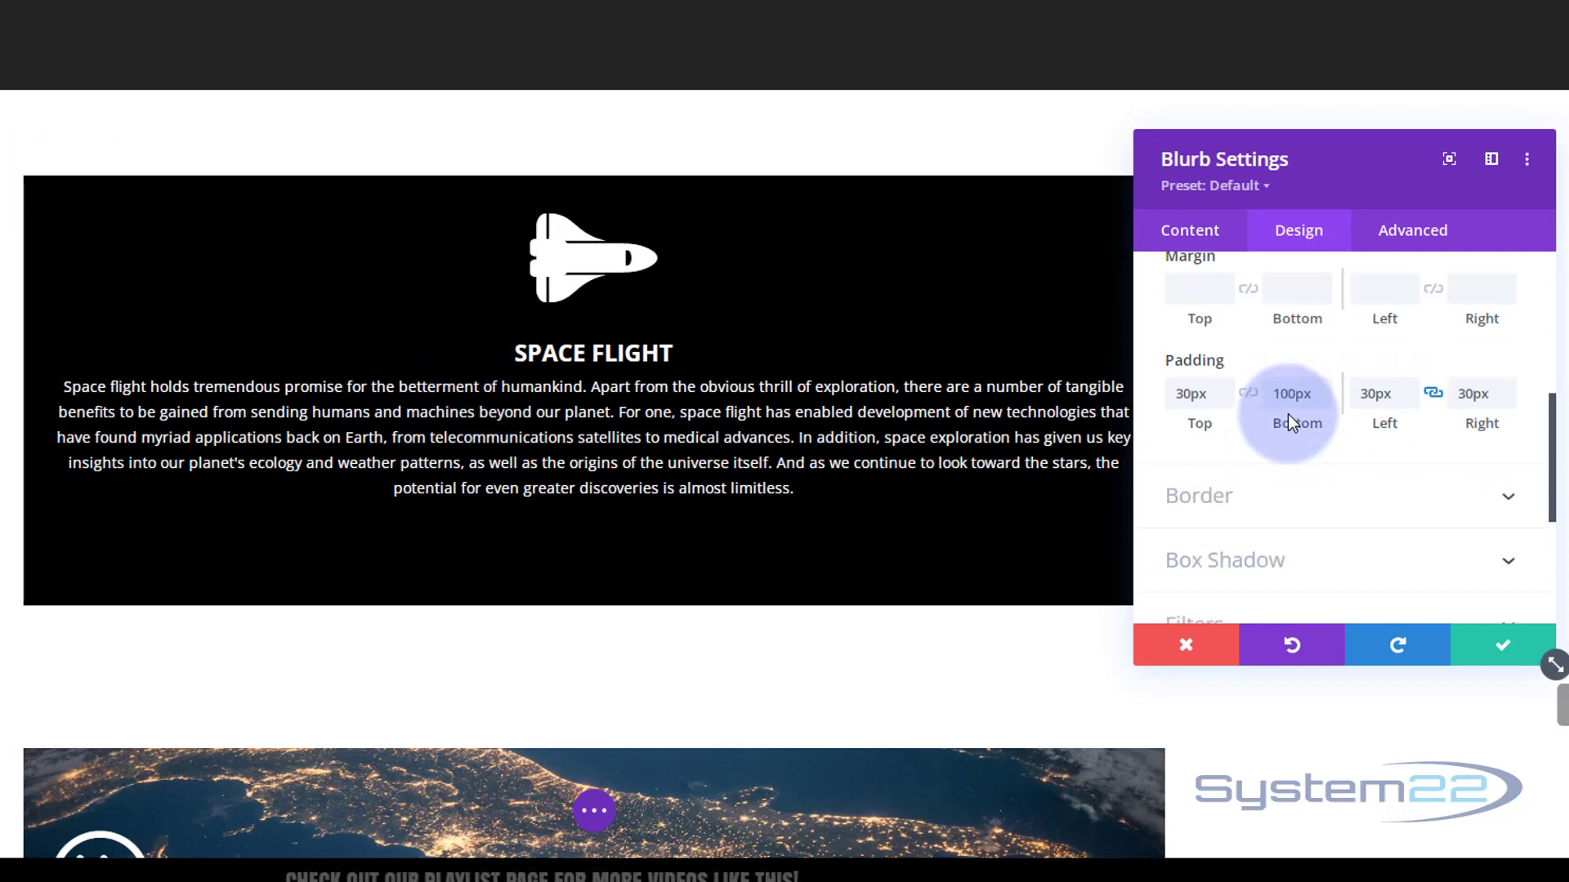
pyautogui.scroll(-1, 1287, 415)
pyautogui.click(1331, 458)
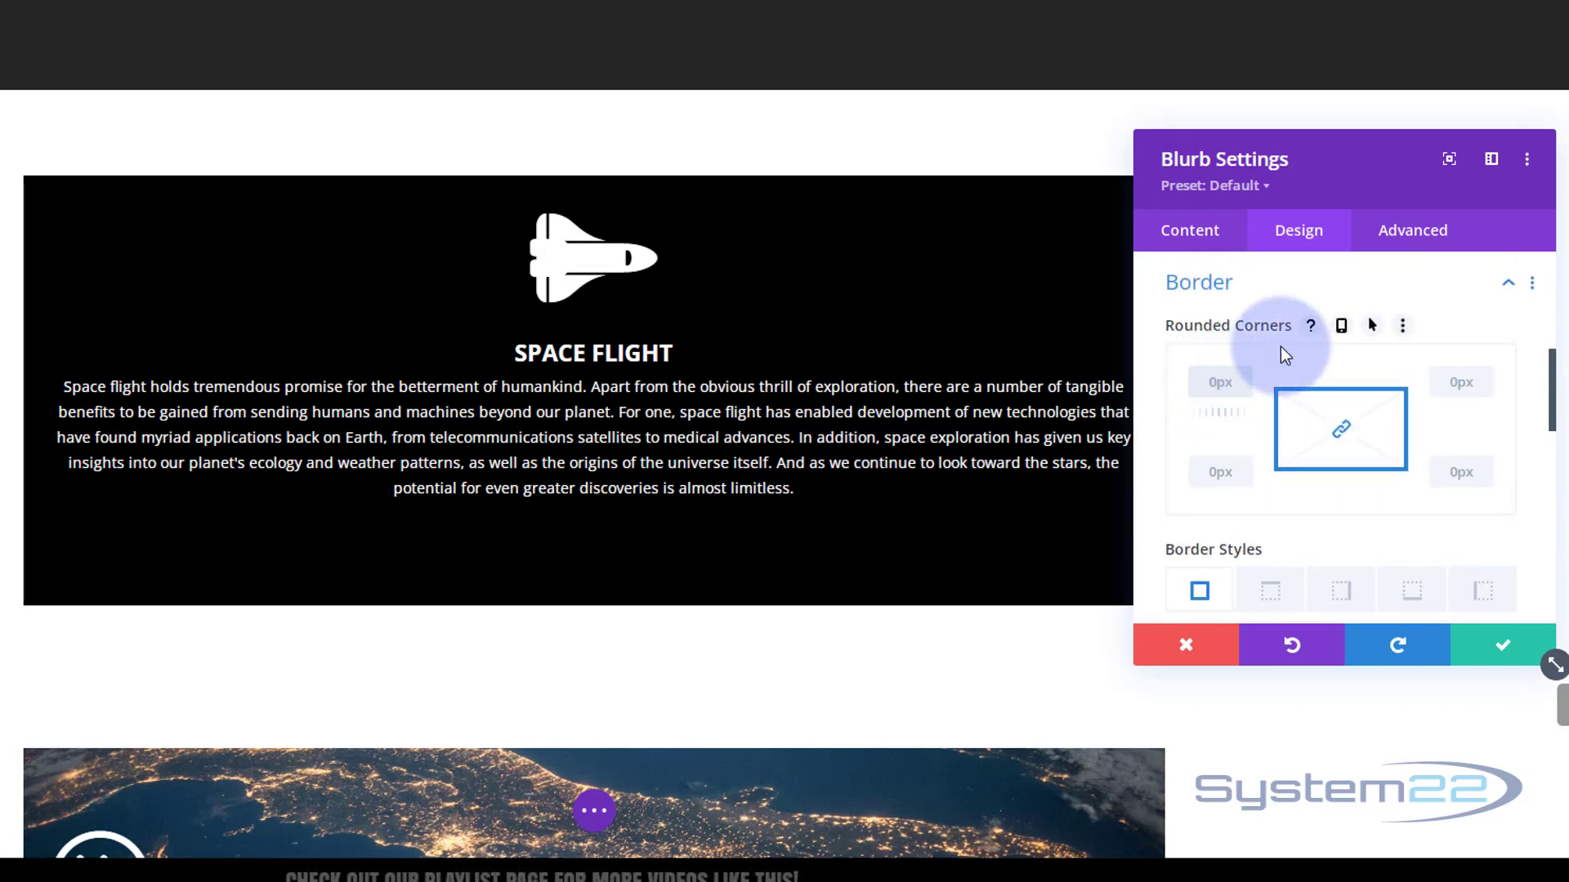
pyautogui.write('30px')
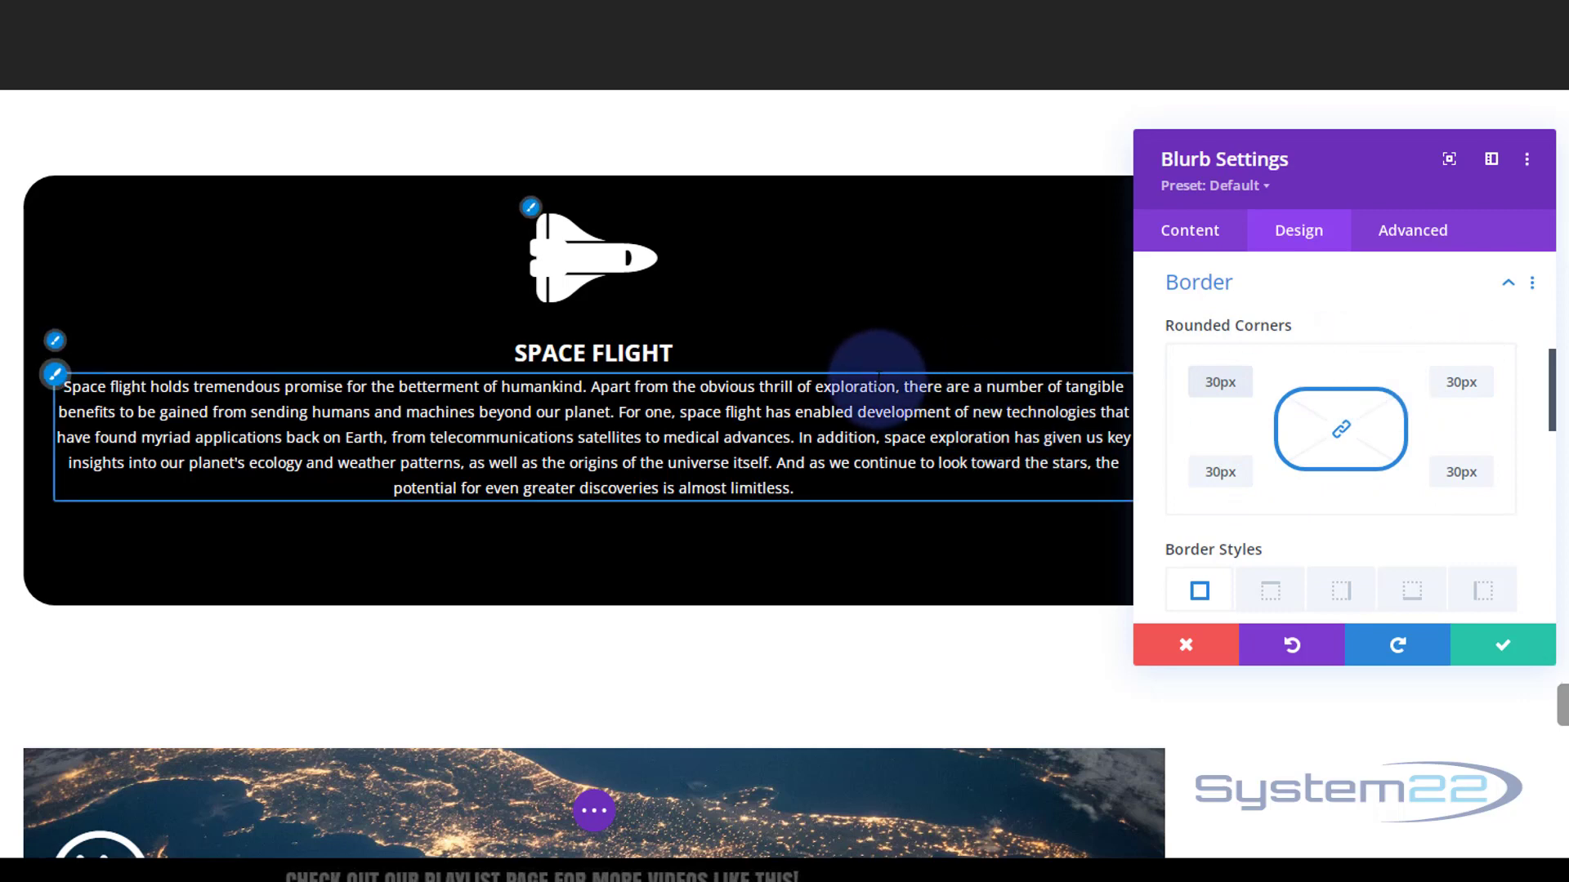
# Step: Make the blurb's black background semi-transparent at rgba(0,0,0,0.73) and save the blurb settings
pyautogui.click(1206, 234)
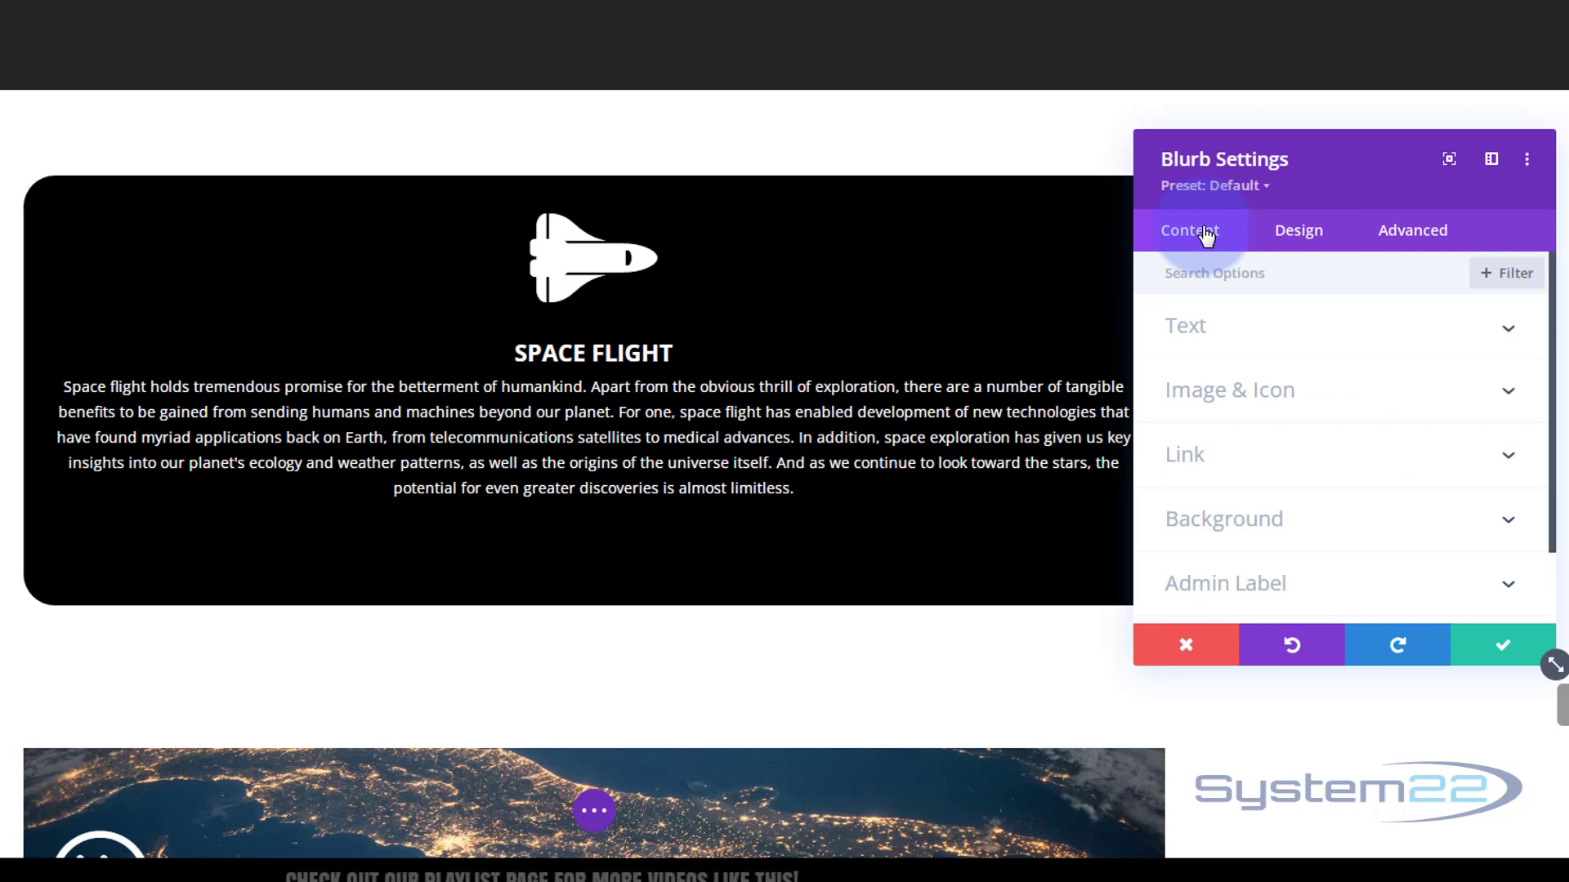
pyautogui.click(1269, 519)
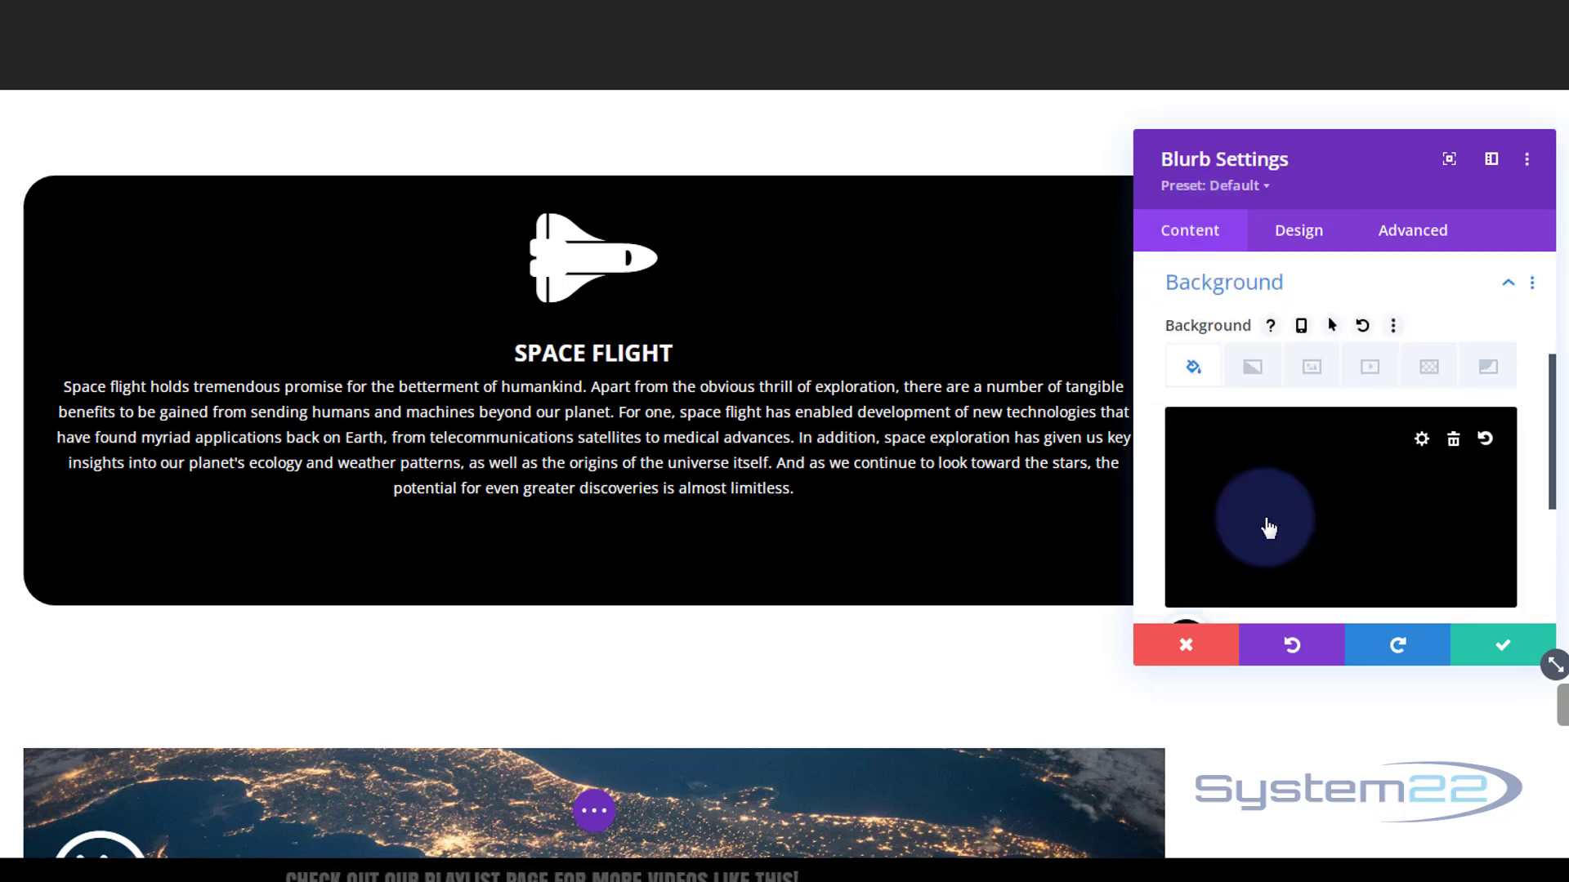
pyautogui.click(1268, 527)
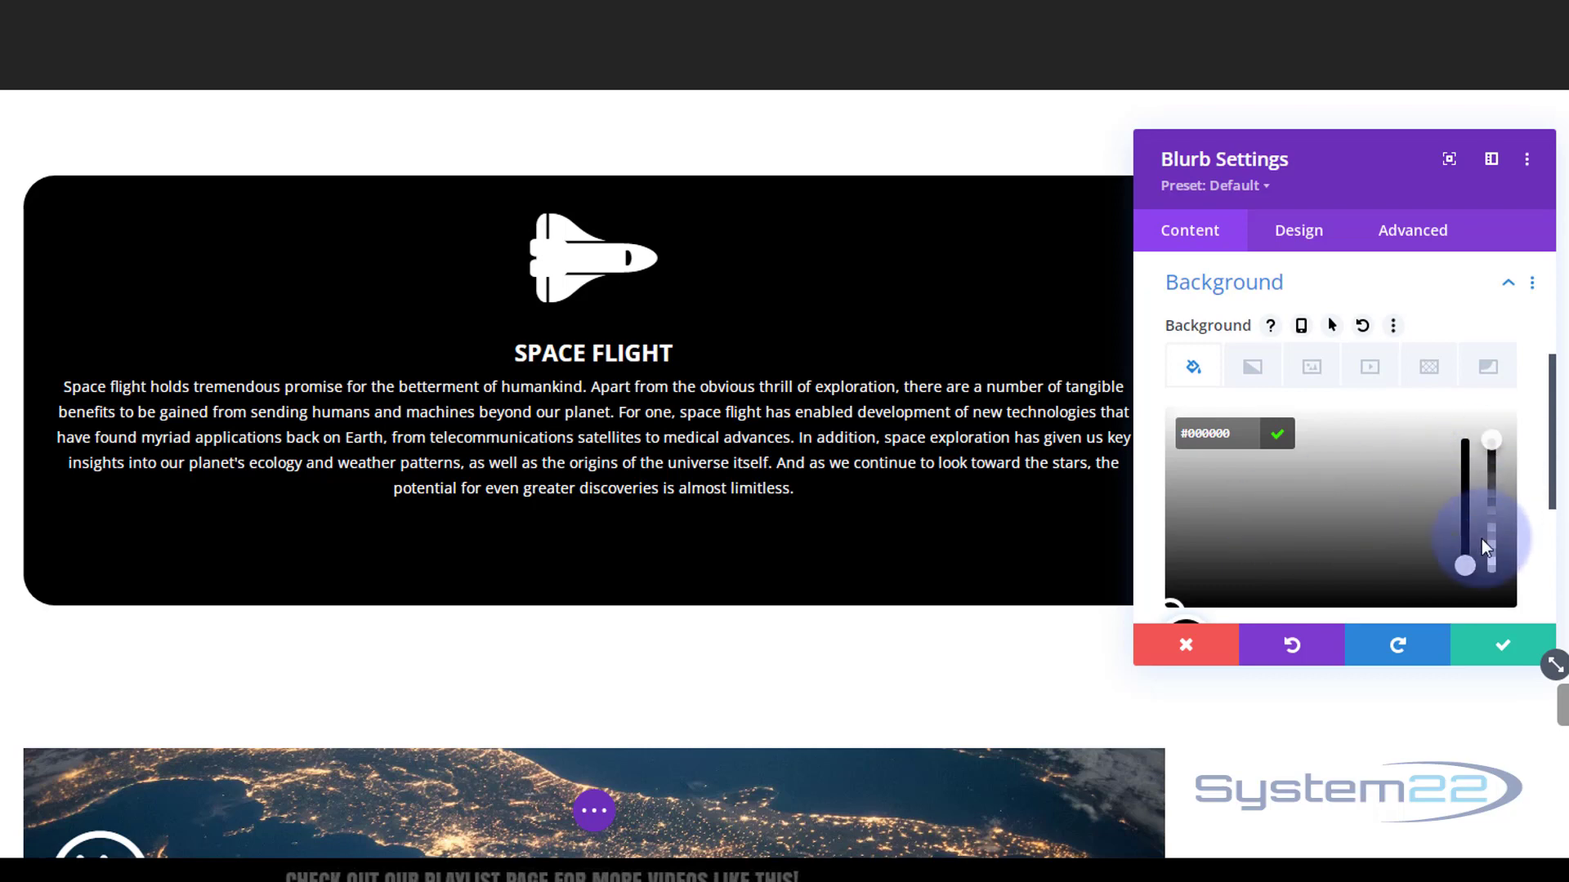
pyautogui.moveTo(1494, 465); pyautogui.dragTo(1492, 488)
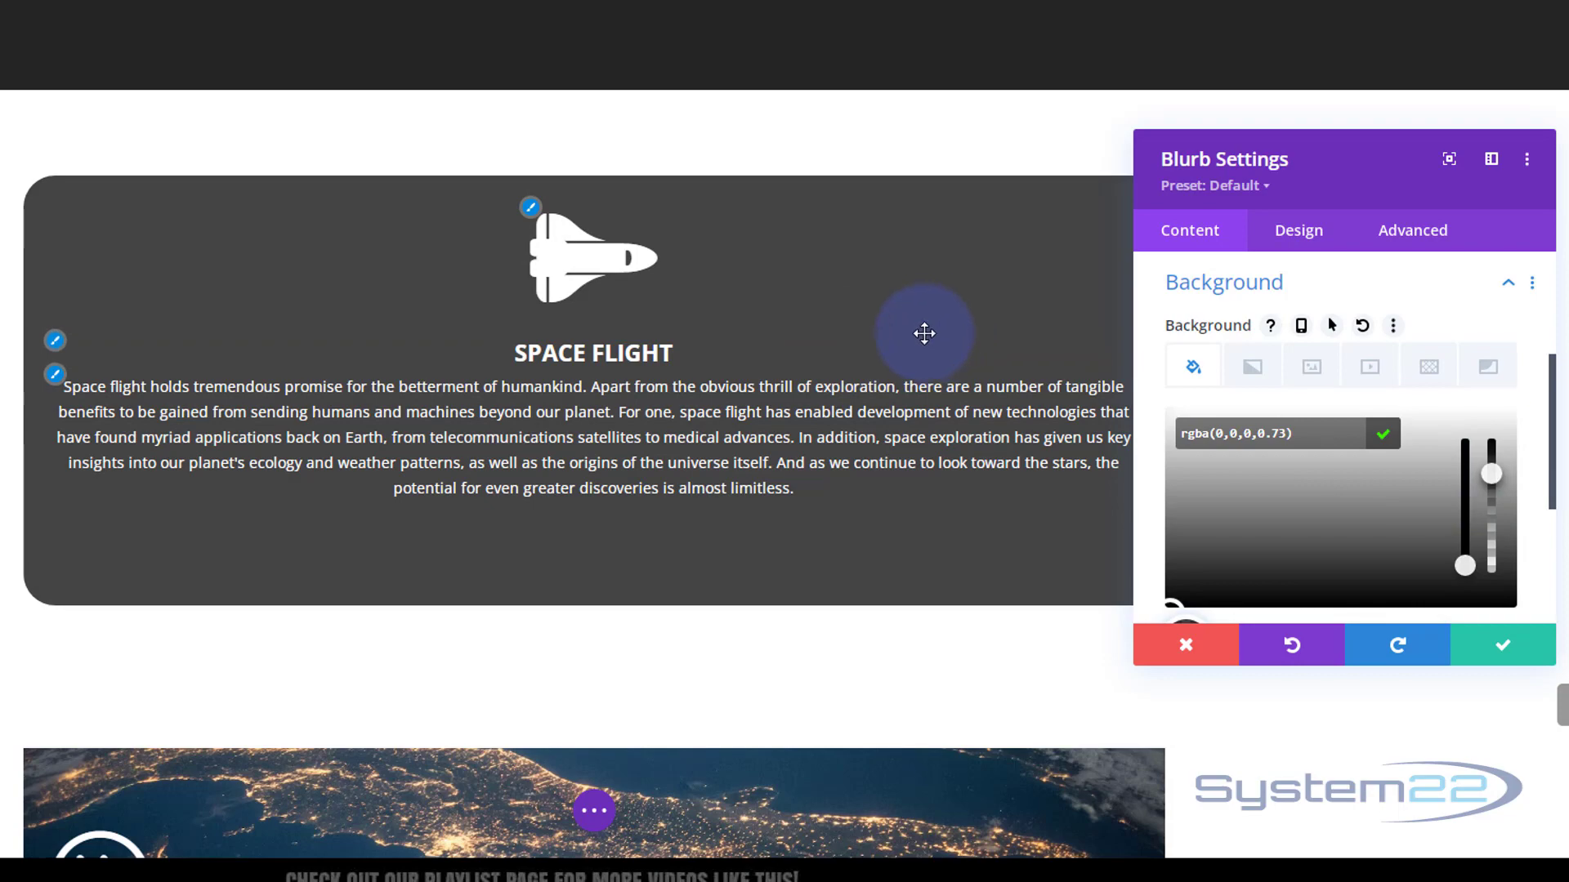
pyautogui.click(1505, 648)
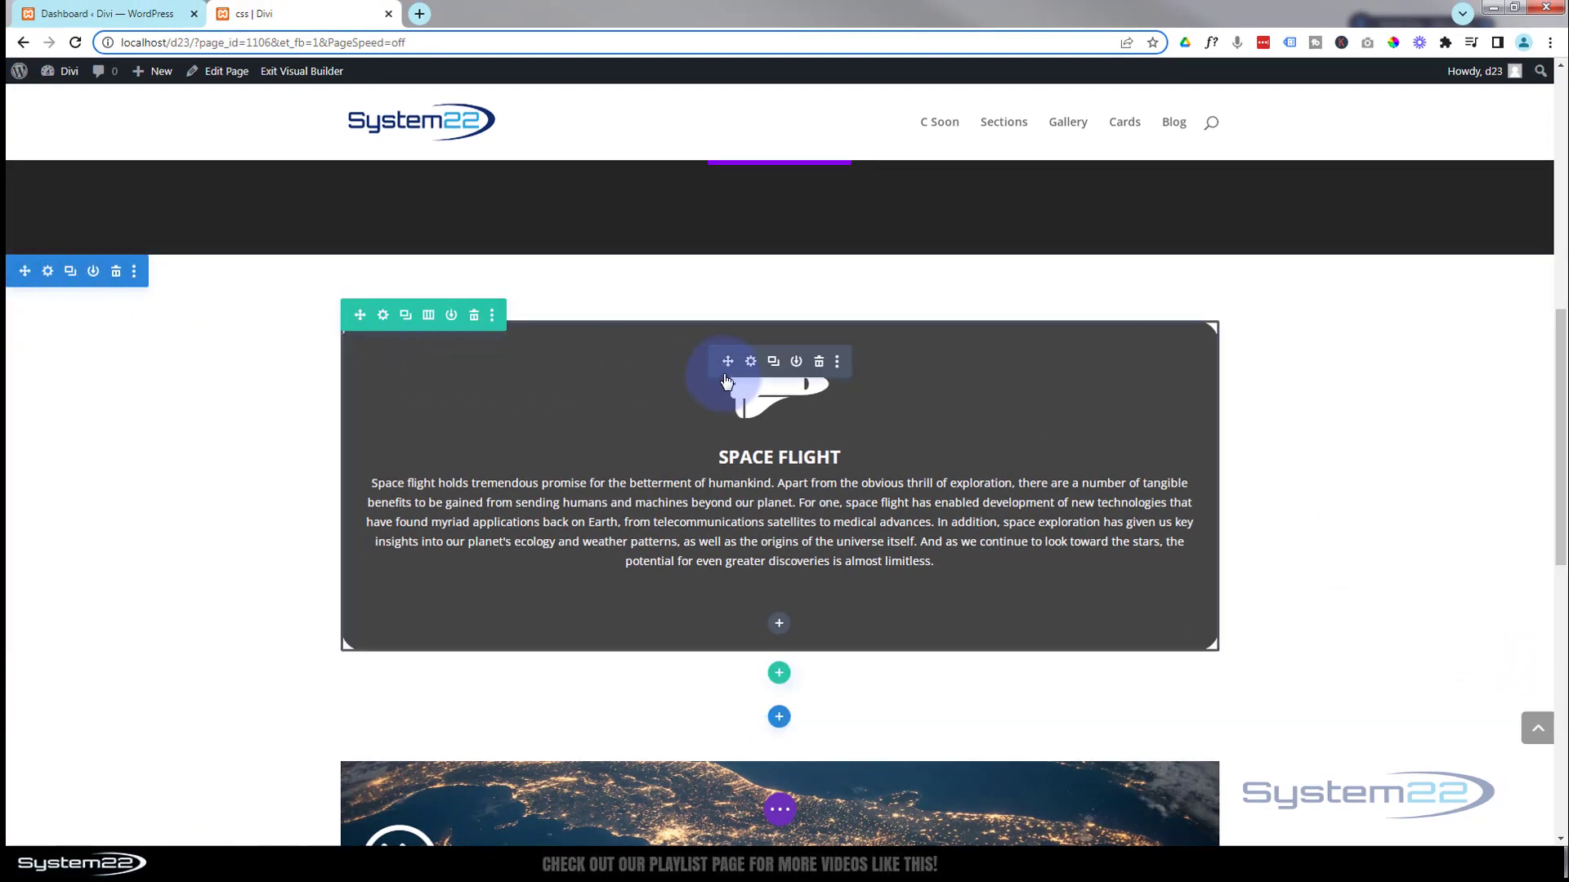
# Step: Give the Space Flight section a background image, using the night-time Earth-from-space picture from the media library
pyautogui.click(49, 273)
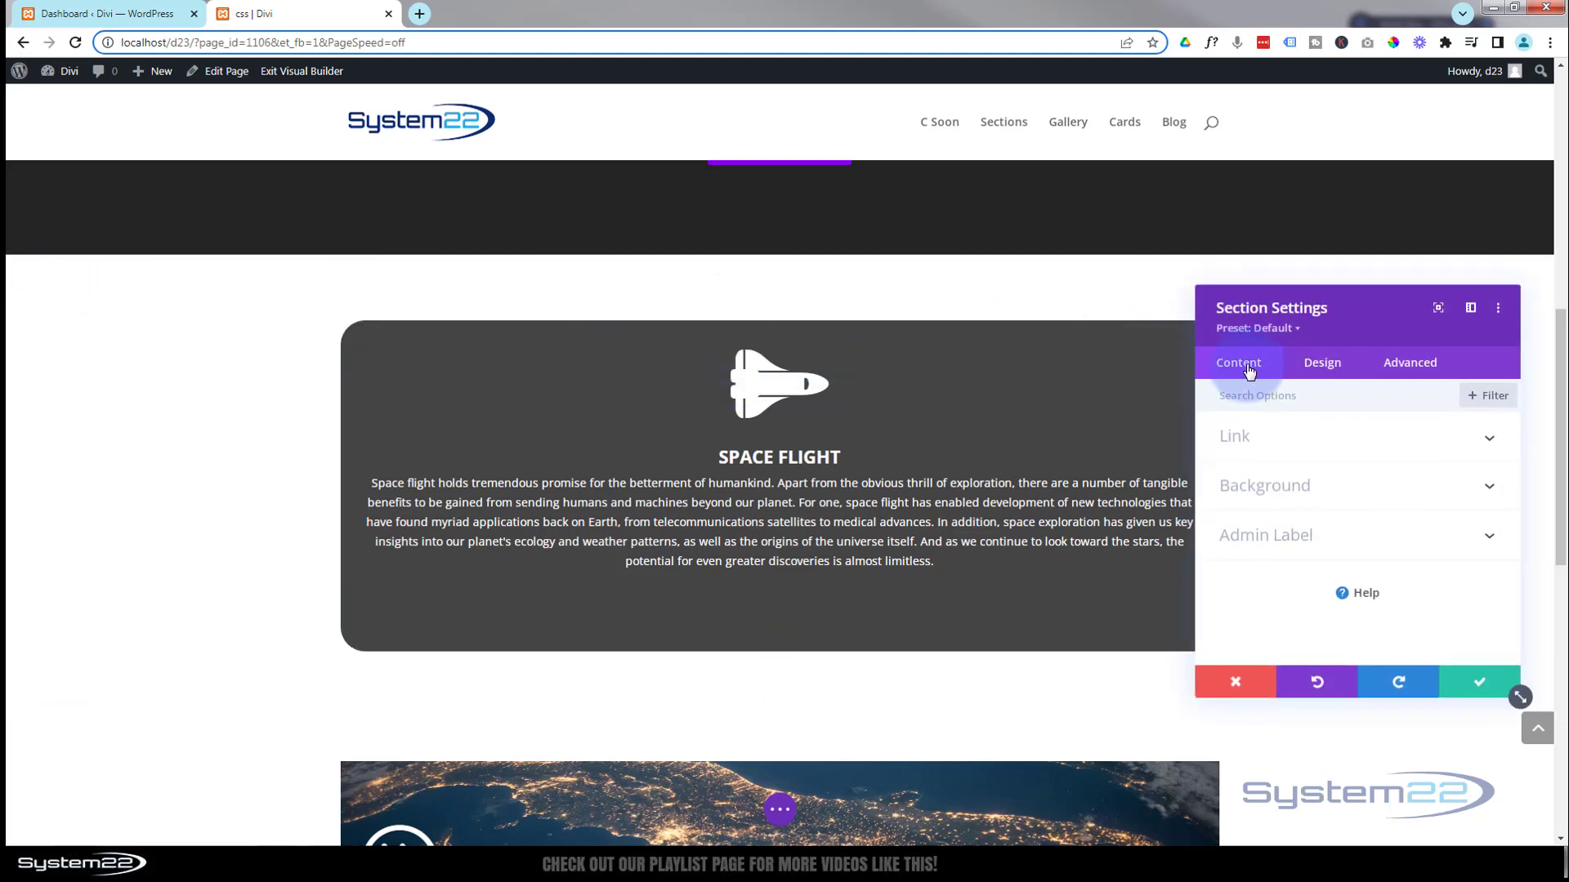
pyautogui.click(1238, 495)
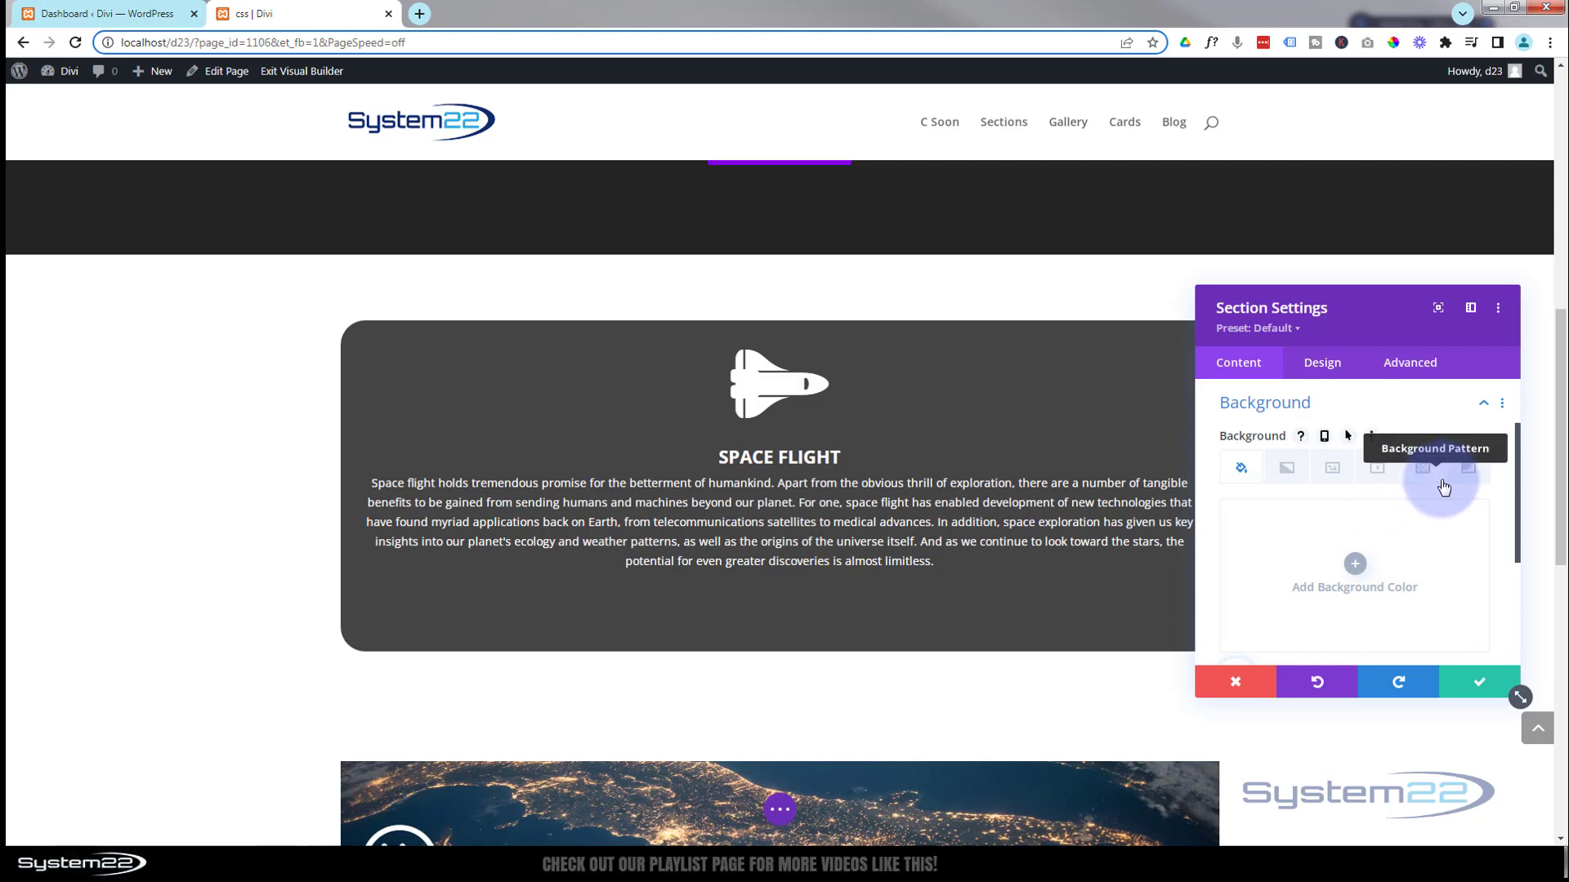
pyautogui.click(1327, 482)
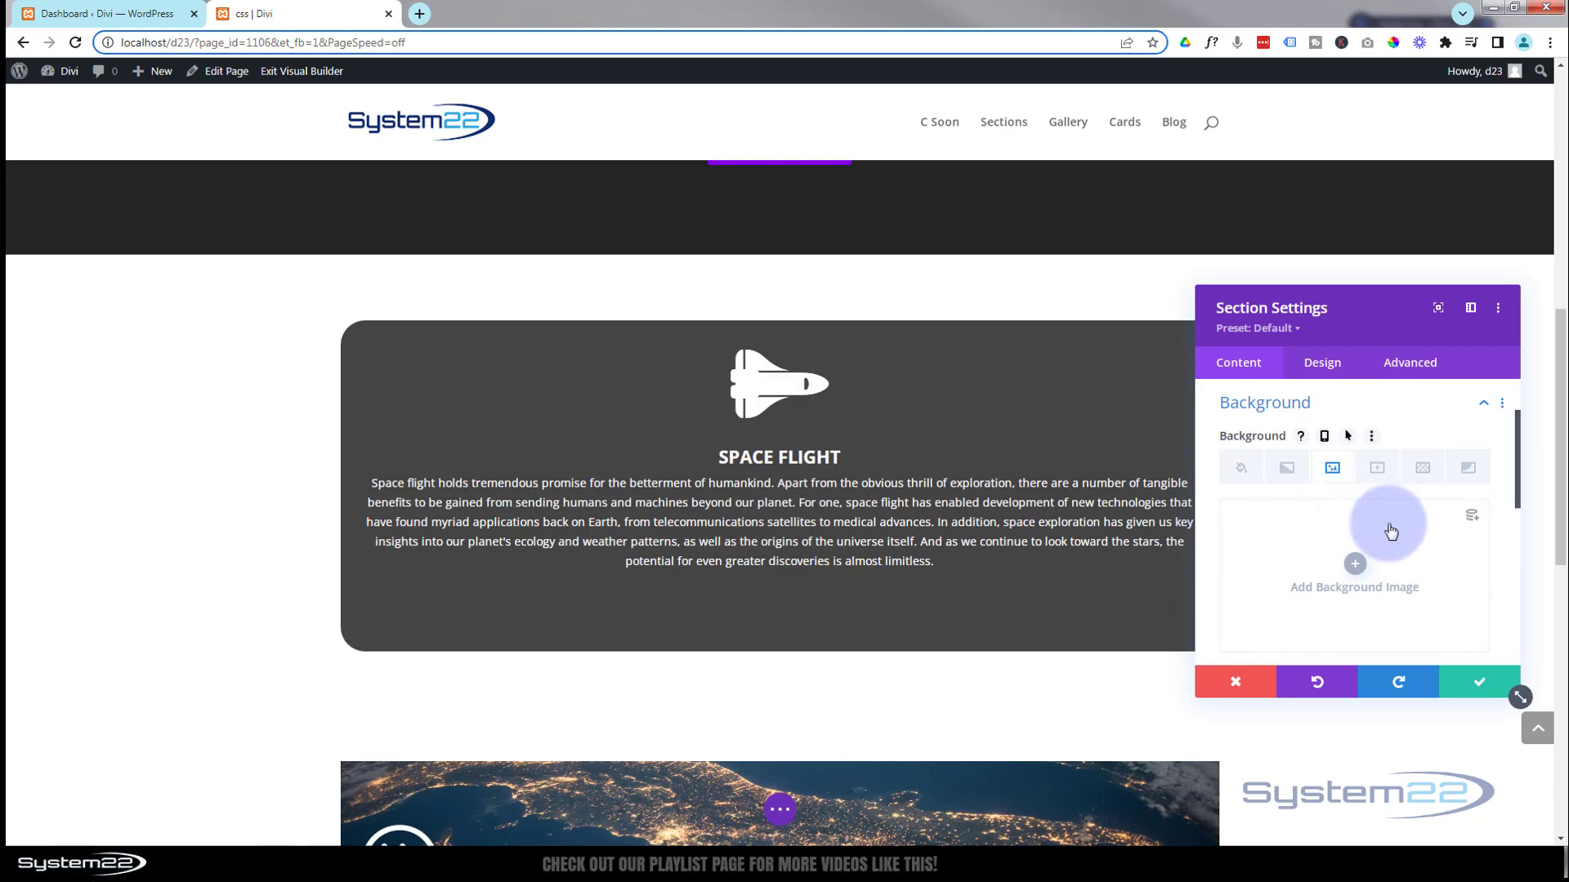
pyautogui.click(1356, 565)
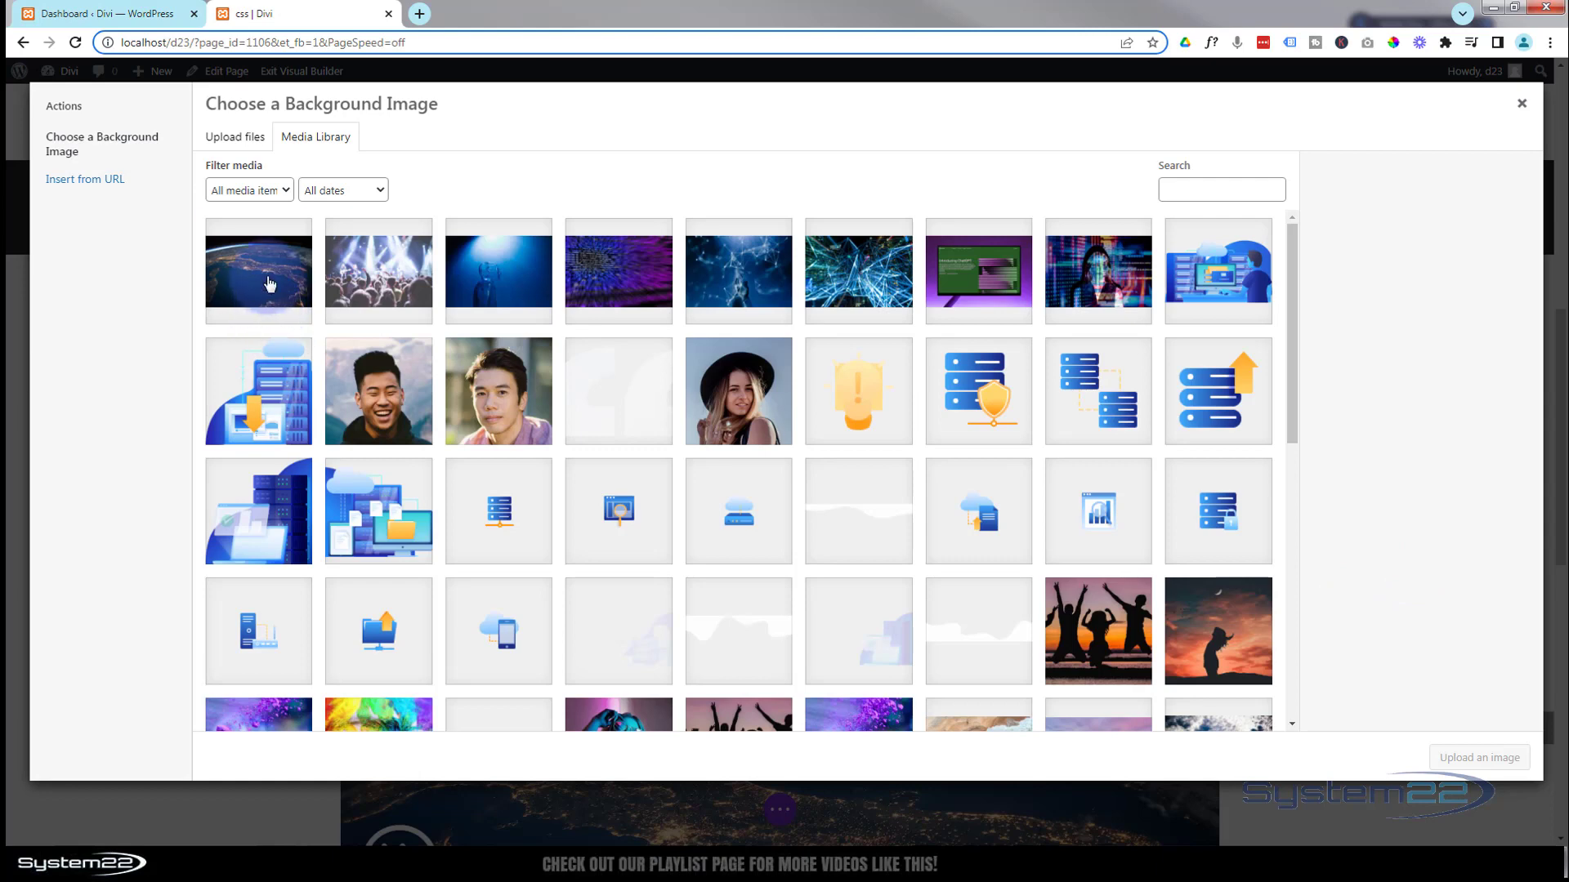
pyautogui.click(270, 284)
pyautogui.click(1470, 761)
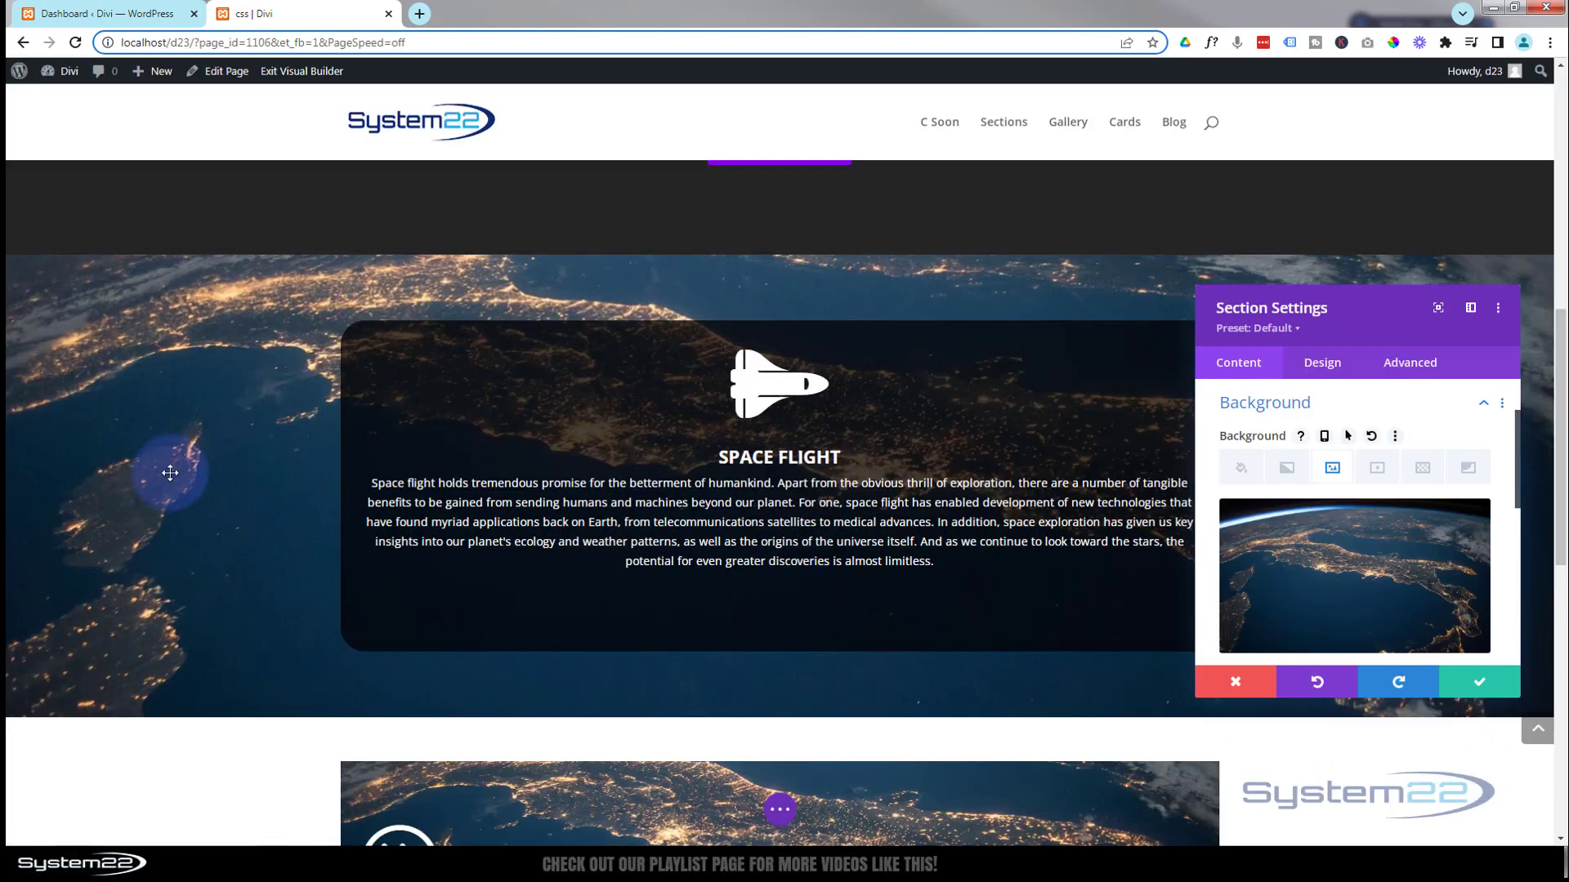
pyautogui.scroll(-2, 179, 464)
pyautogui.scroll(2, 179, 464)
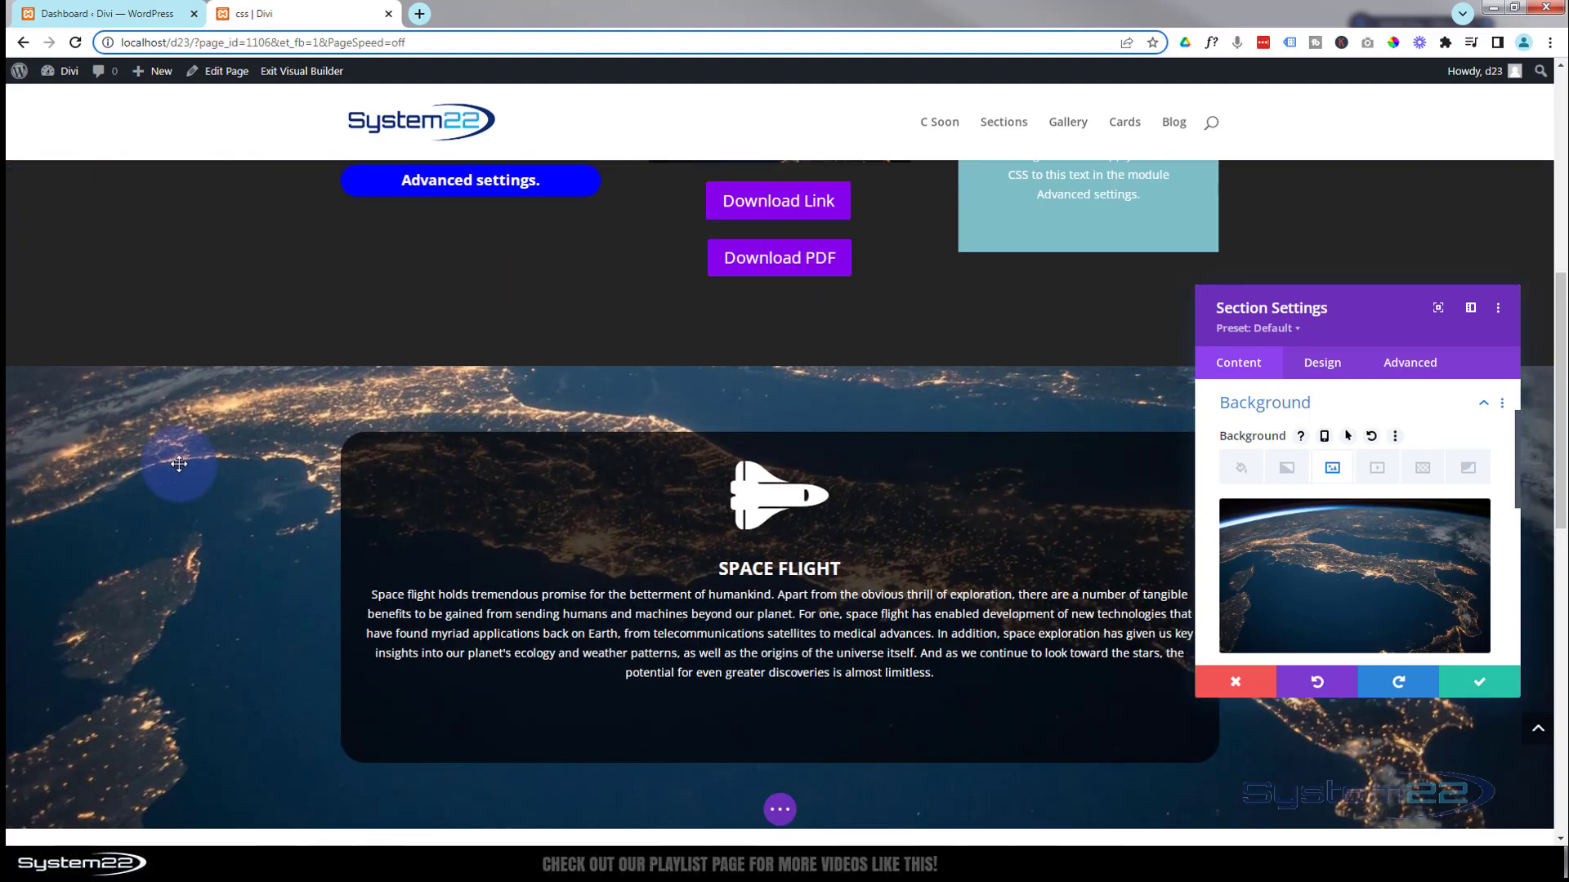
pyautogui.scroll(-1, 178, 464)
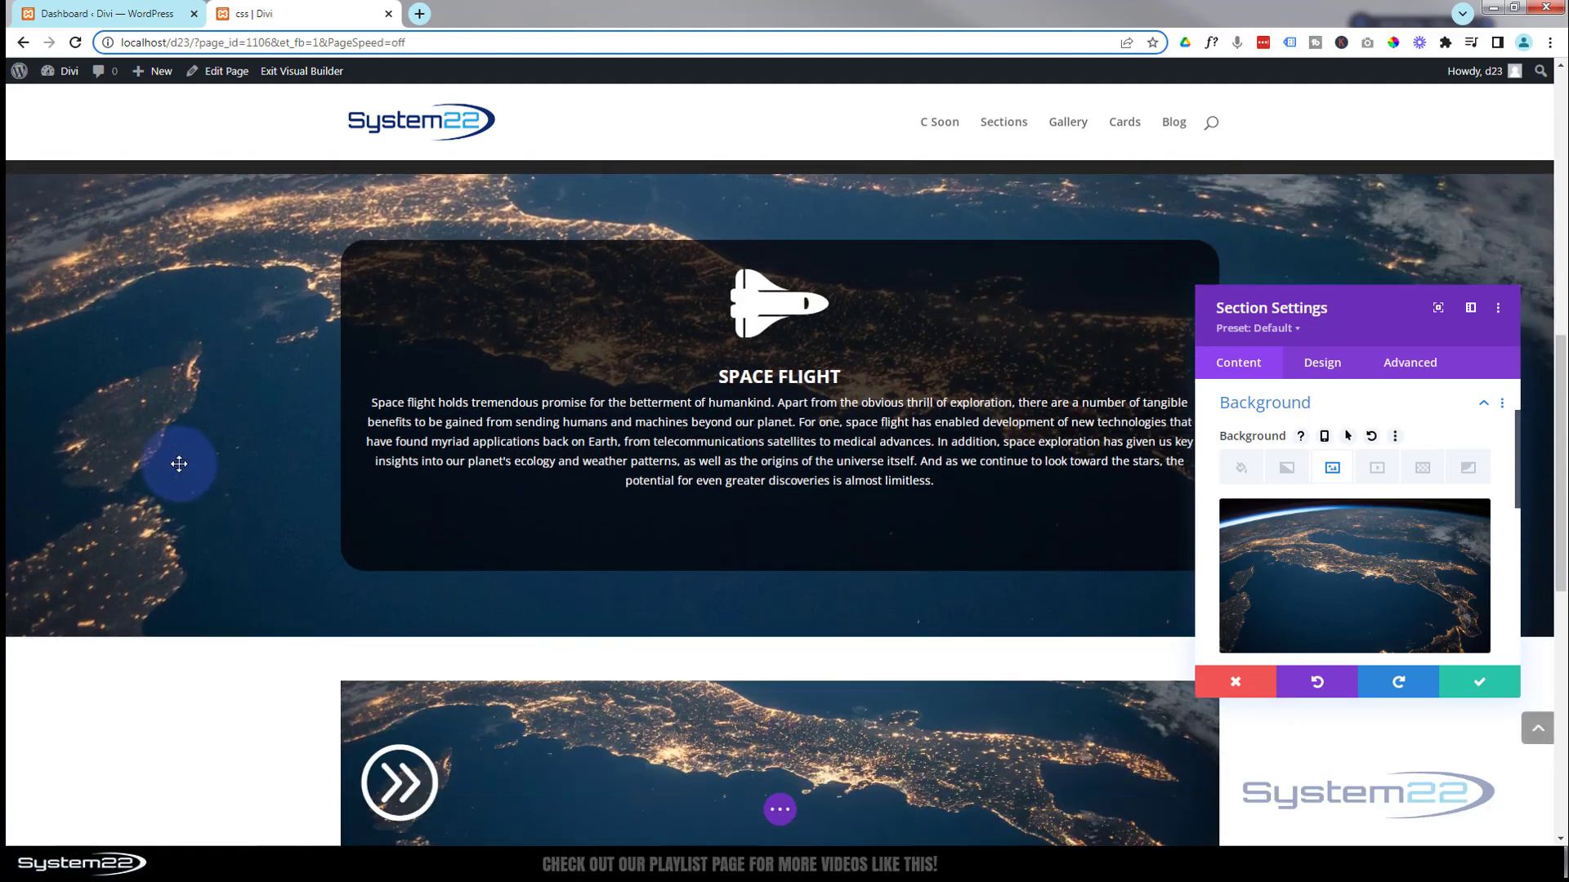
pyautogui.scroll(1, 175, 459)
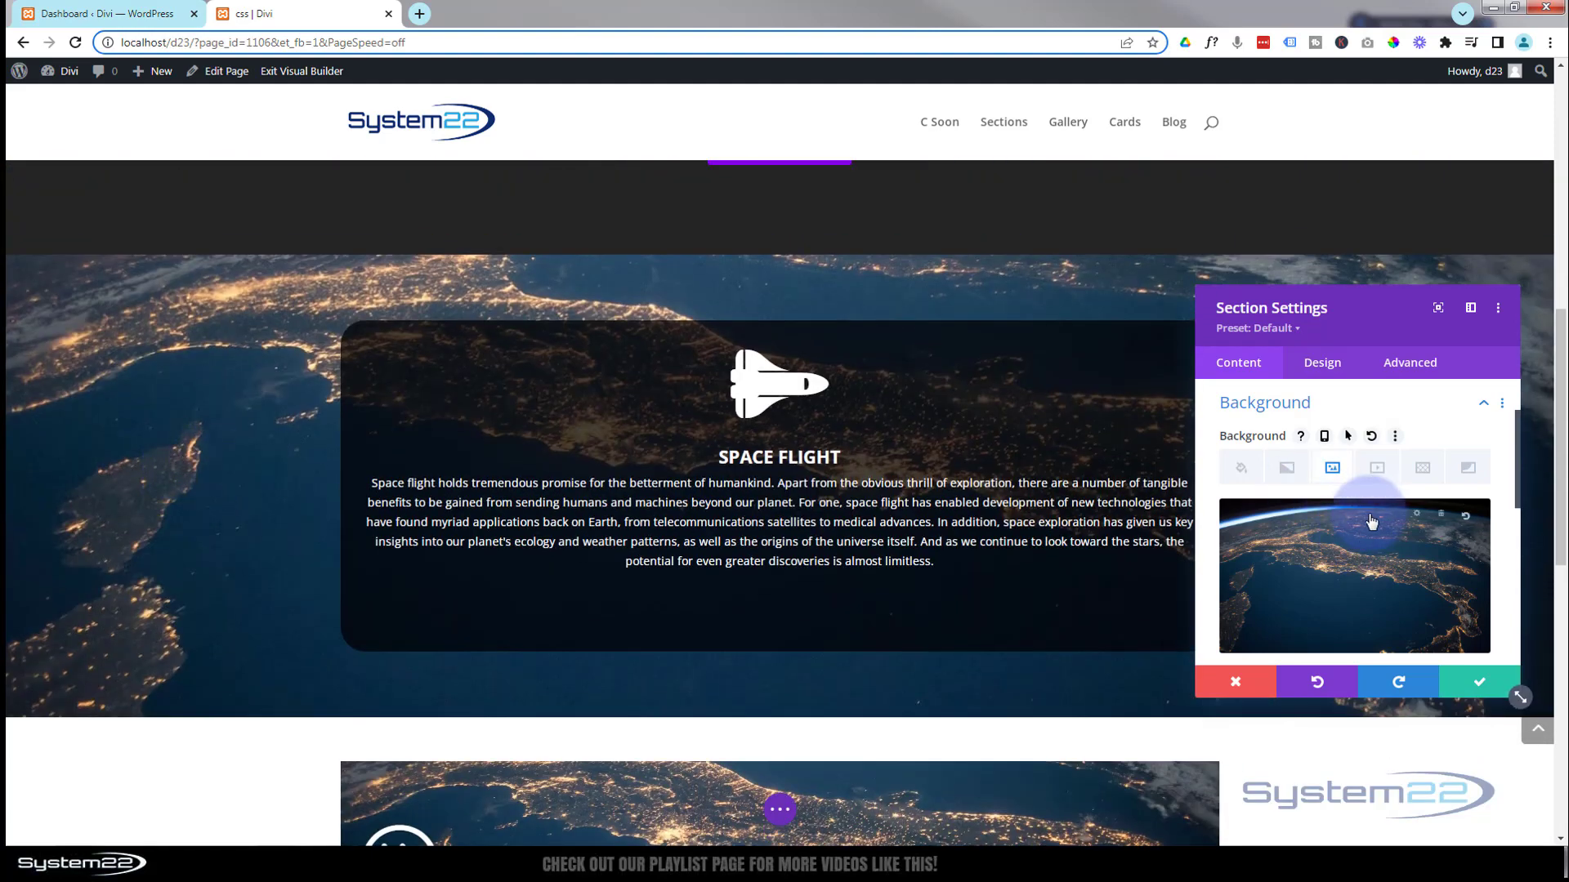
# Step: Enable the parallax effect on the section's background image and check how it behaves on the page
pyautogui.scroll(-2, 1373, 515)
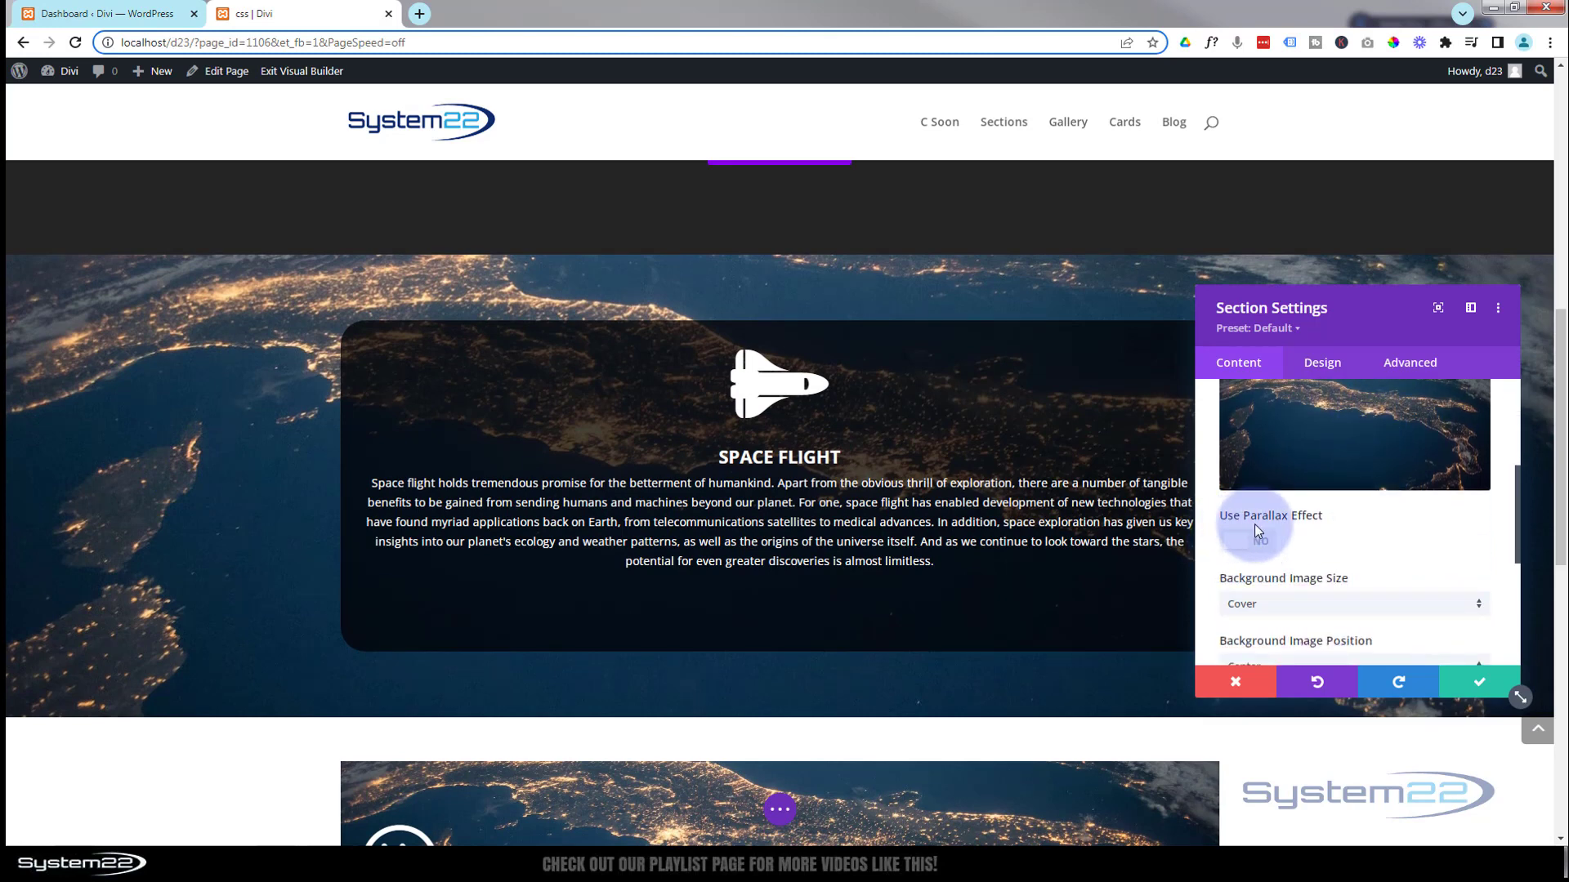
pyautogui.click(1246, 546)
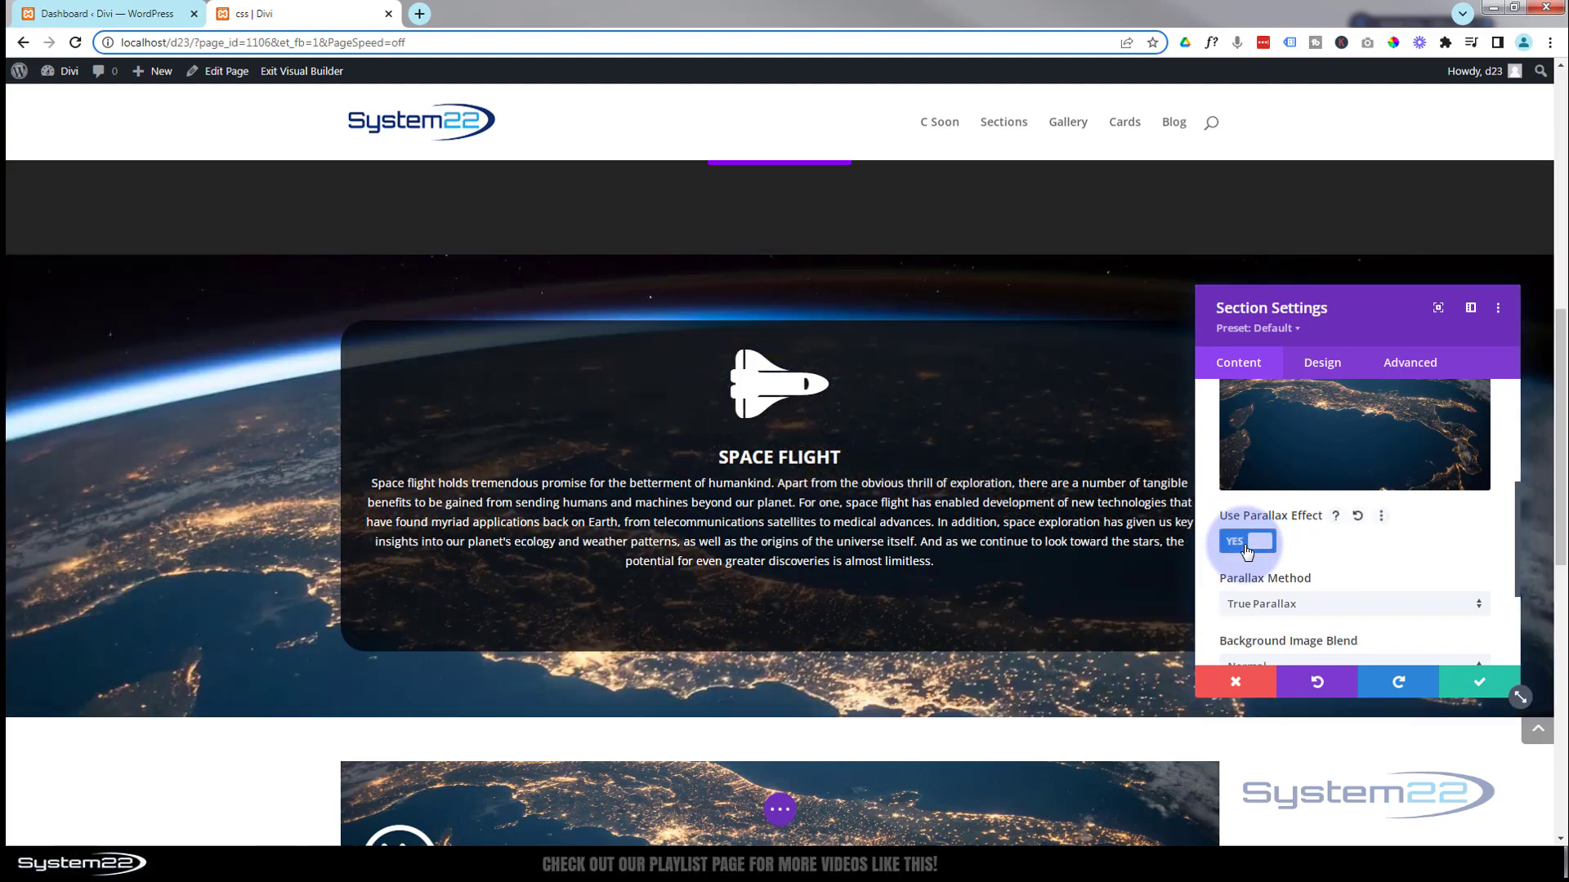
pyautogui.scroll(-2, 112, 386)
pyautogui.scroll(4, 114, 387)
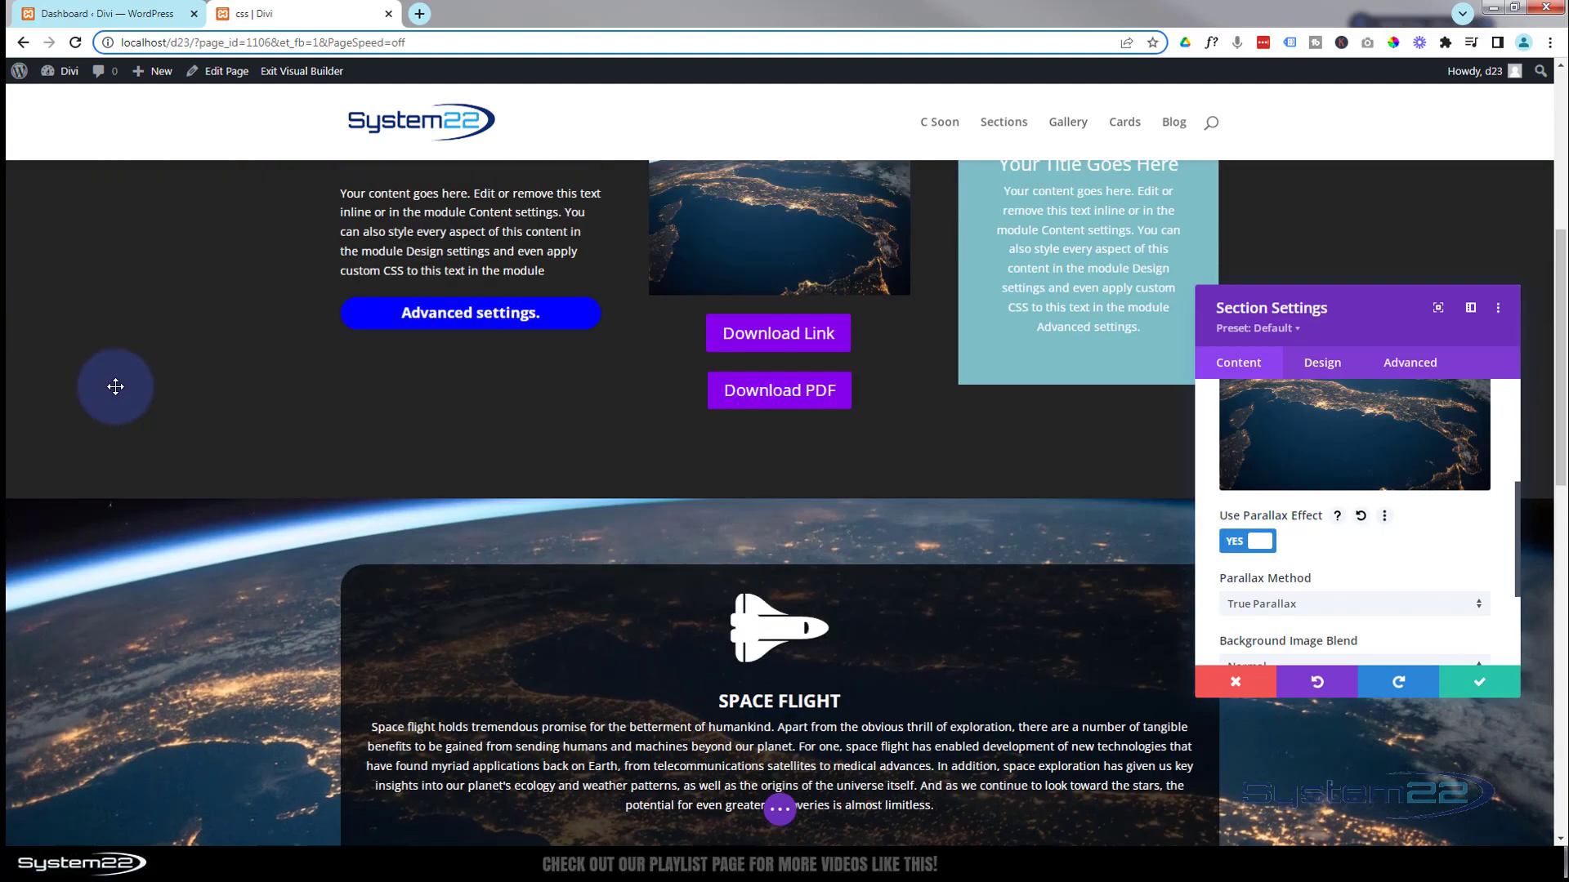
pyautogui.scroll(-3, 114, 386)
pyautogui.scroll(-1, 115, 387)
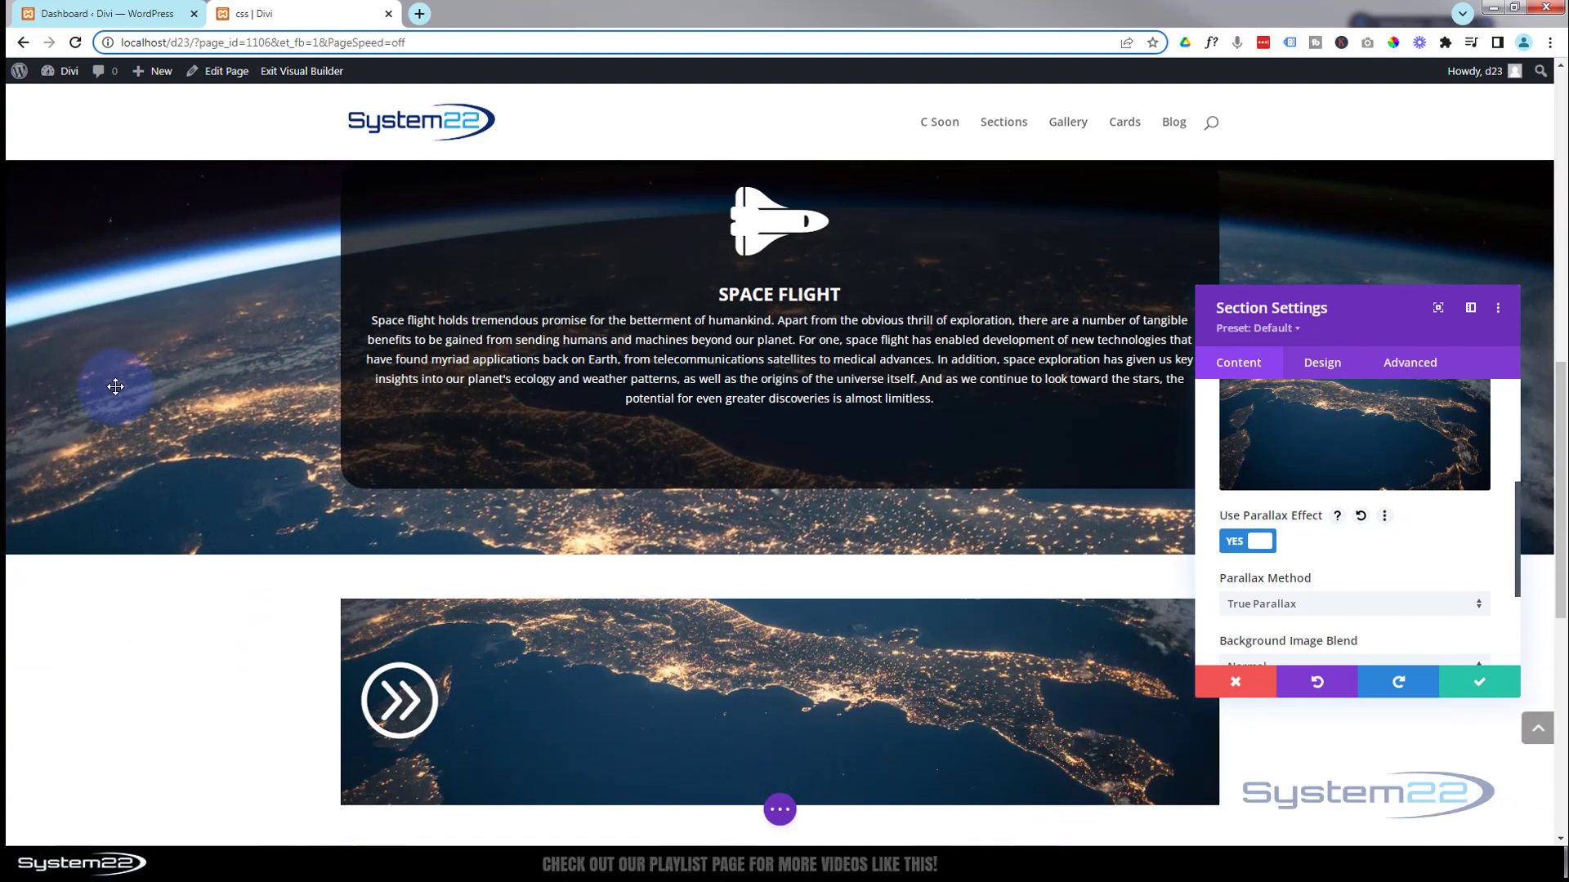
pyautogui.scroll(6, 116, 386)
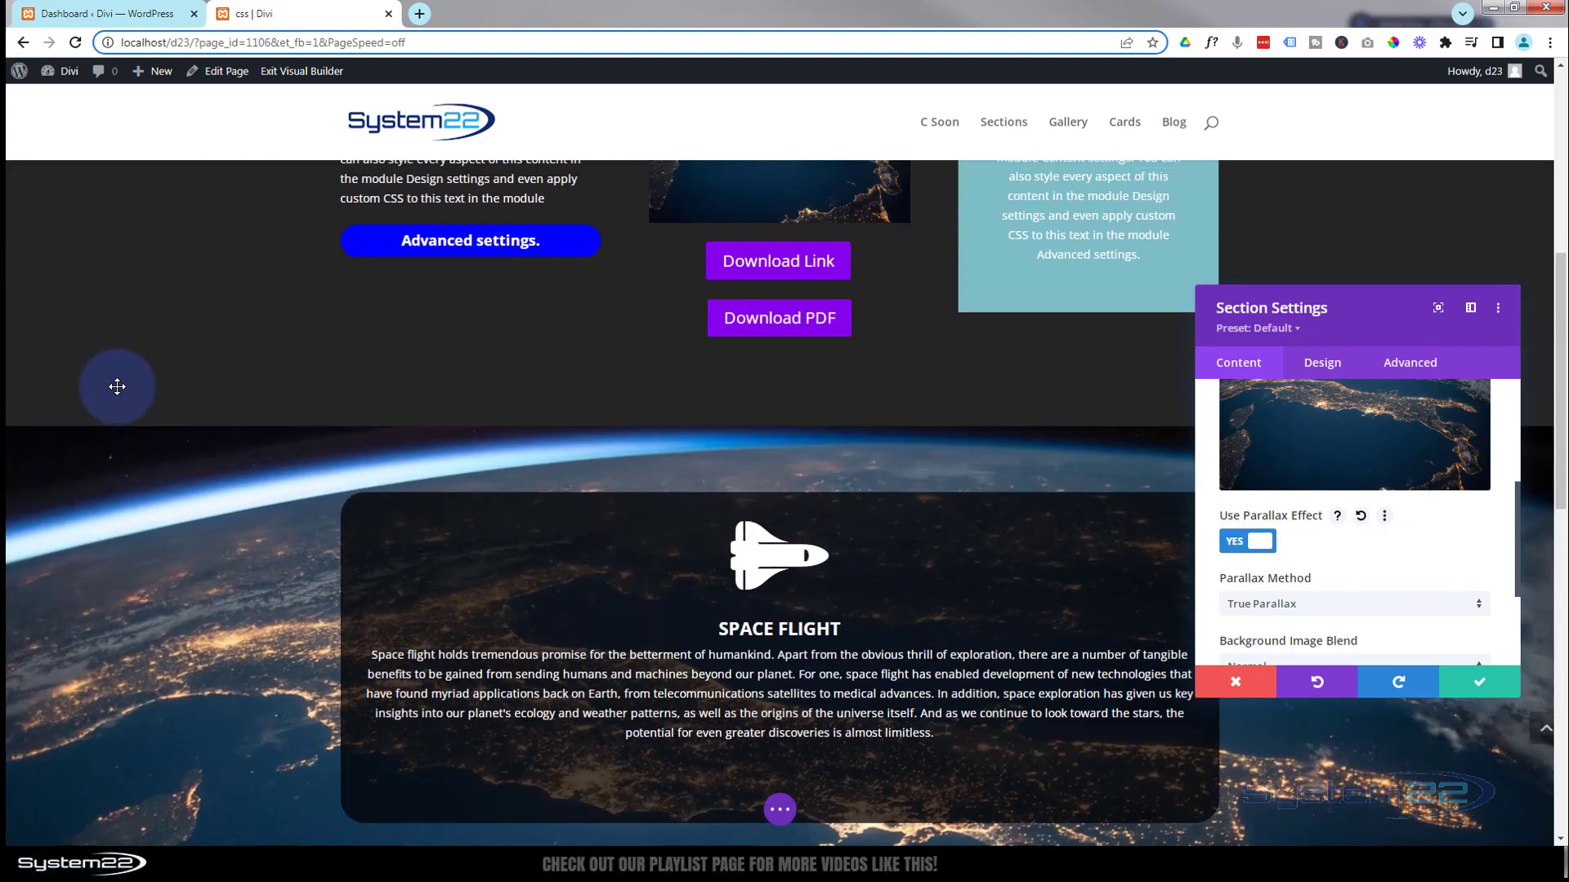
pyautogui.scroll(-5, 118, 387)
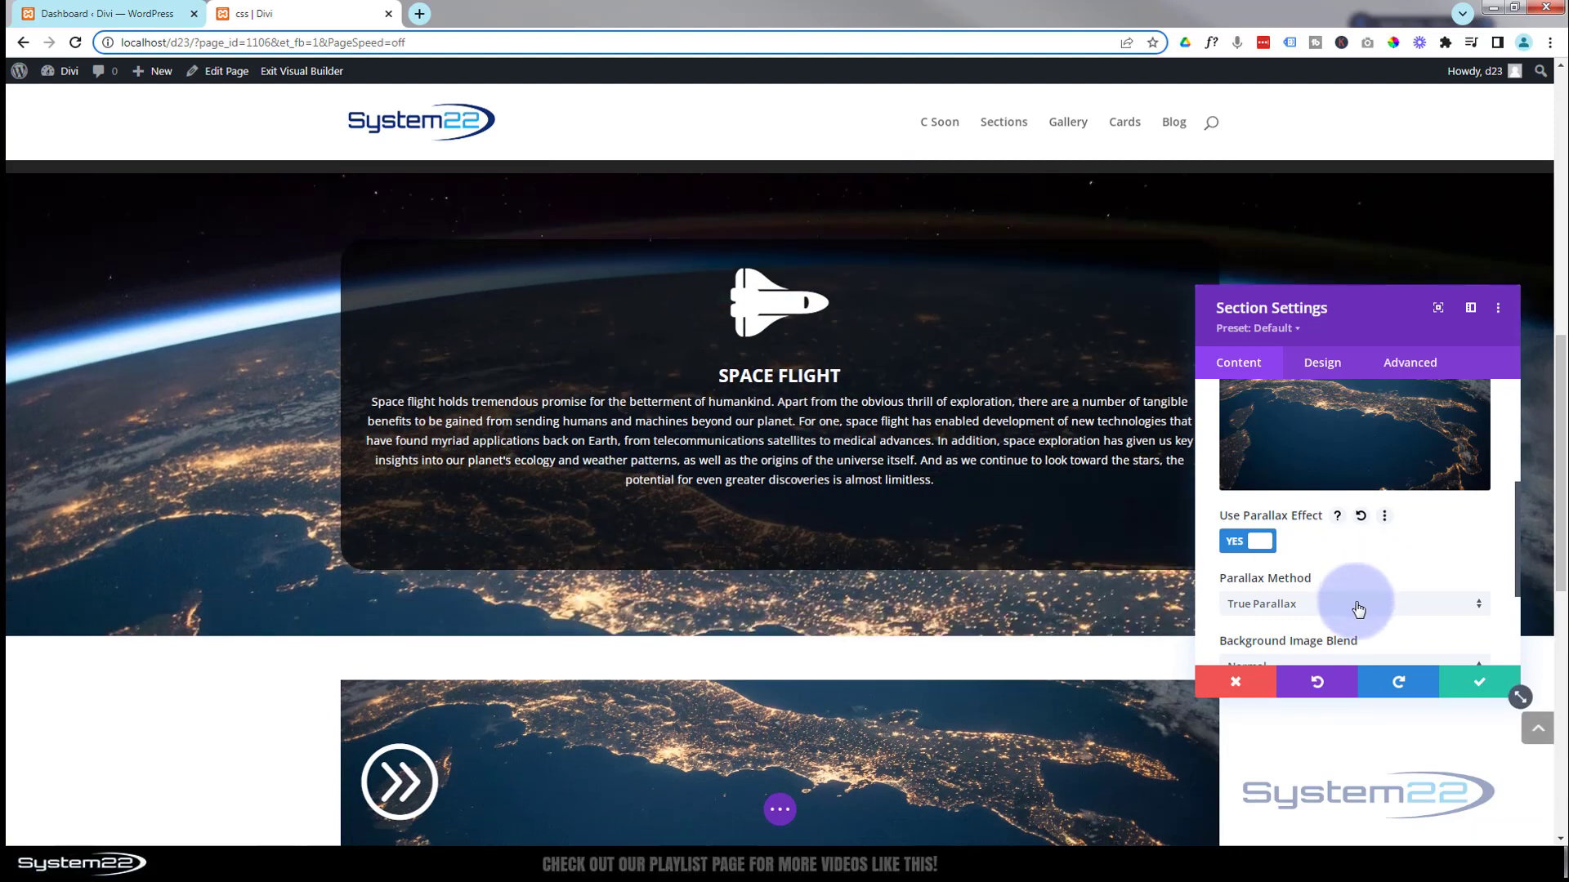
# Step: Try the CSS parallax method on the section's background image and preview its movement on the page
pyautogui.click(1357, 609)
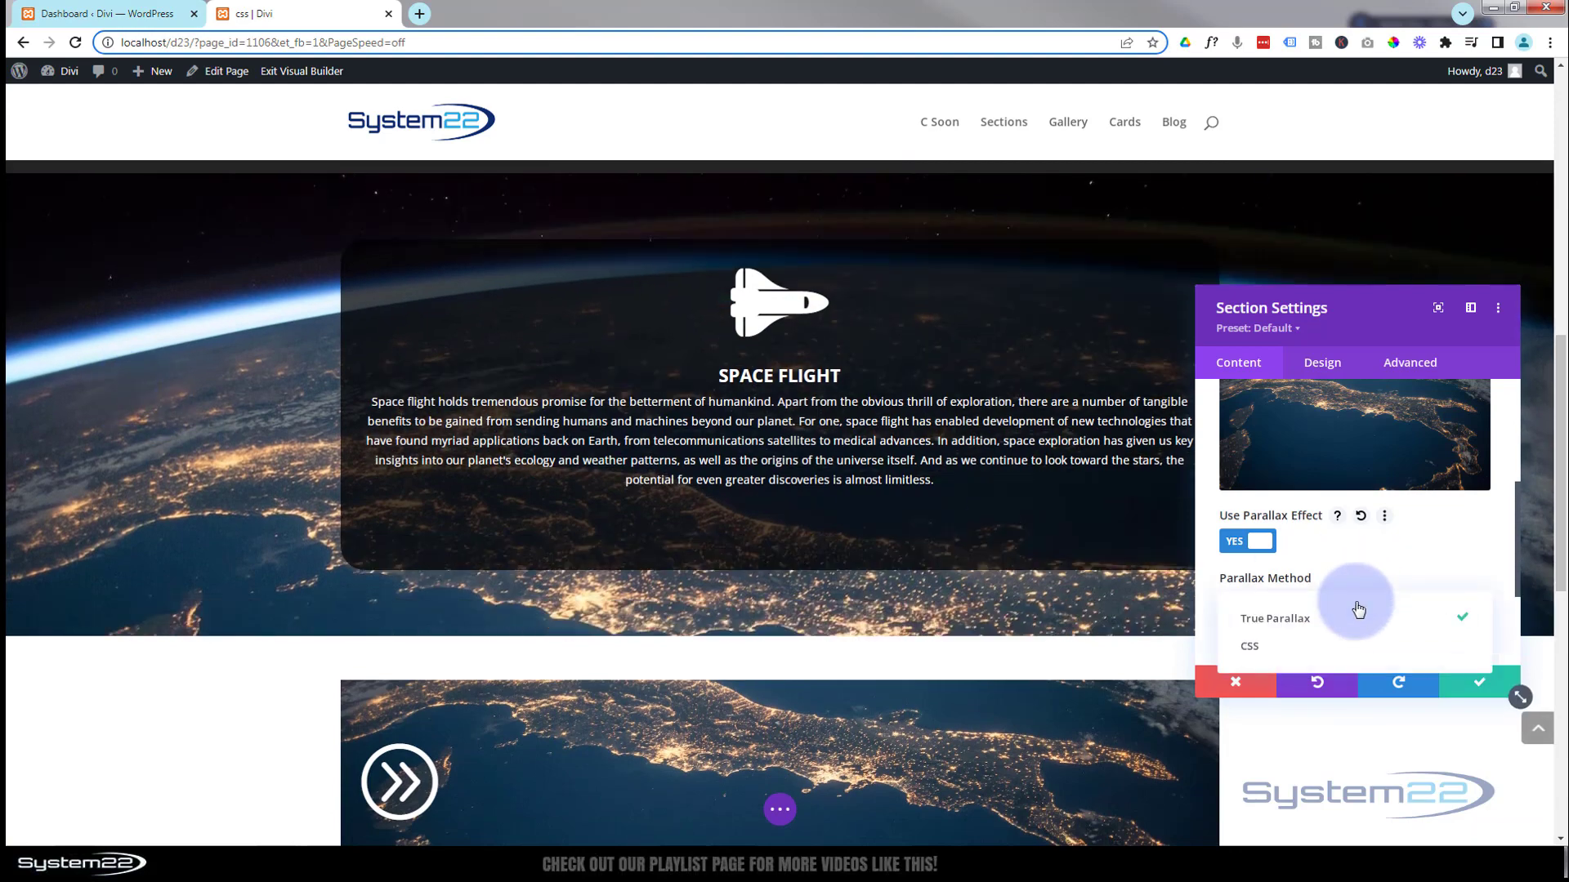
pyautogui.click(1292, 647)
pyautogui.scroll(-1, 211, 398)
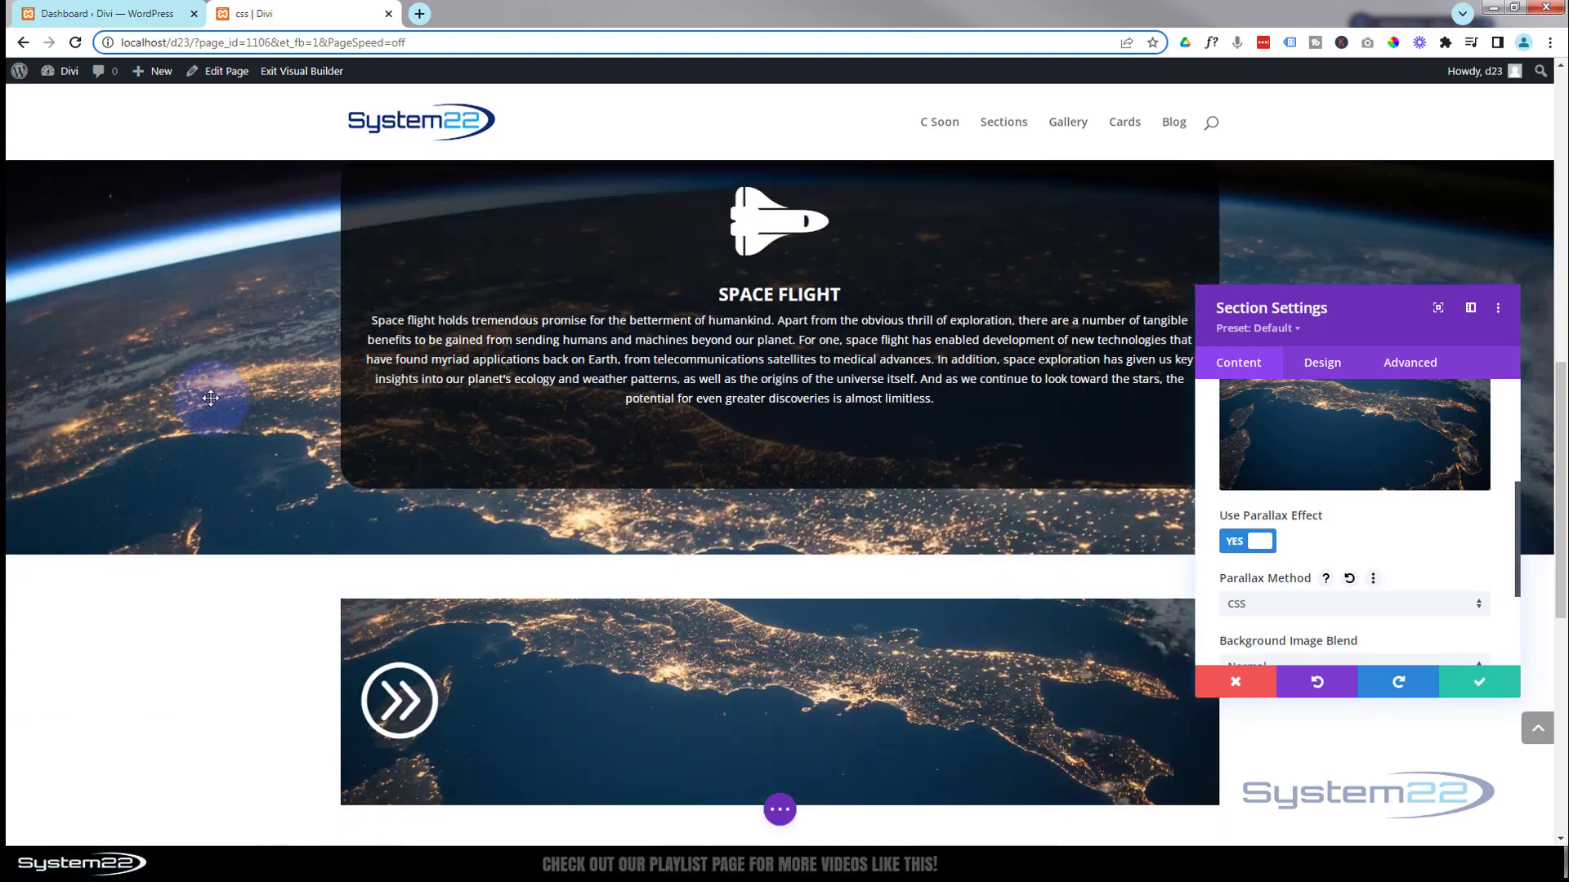
pyautogui.scroll(3, 213, 398)
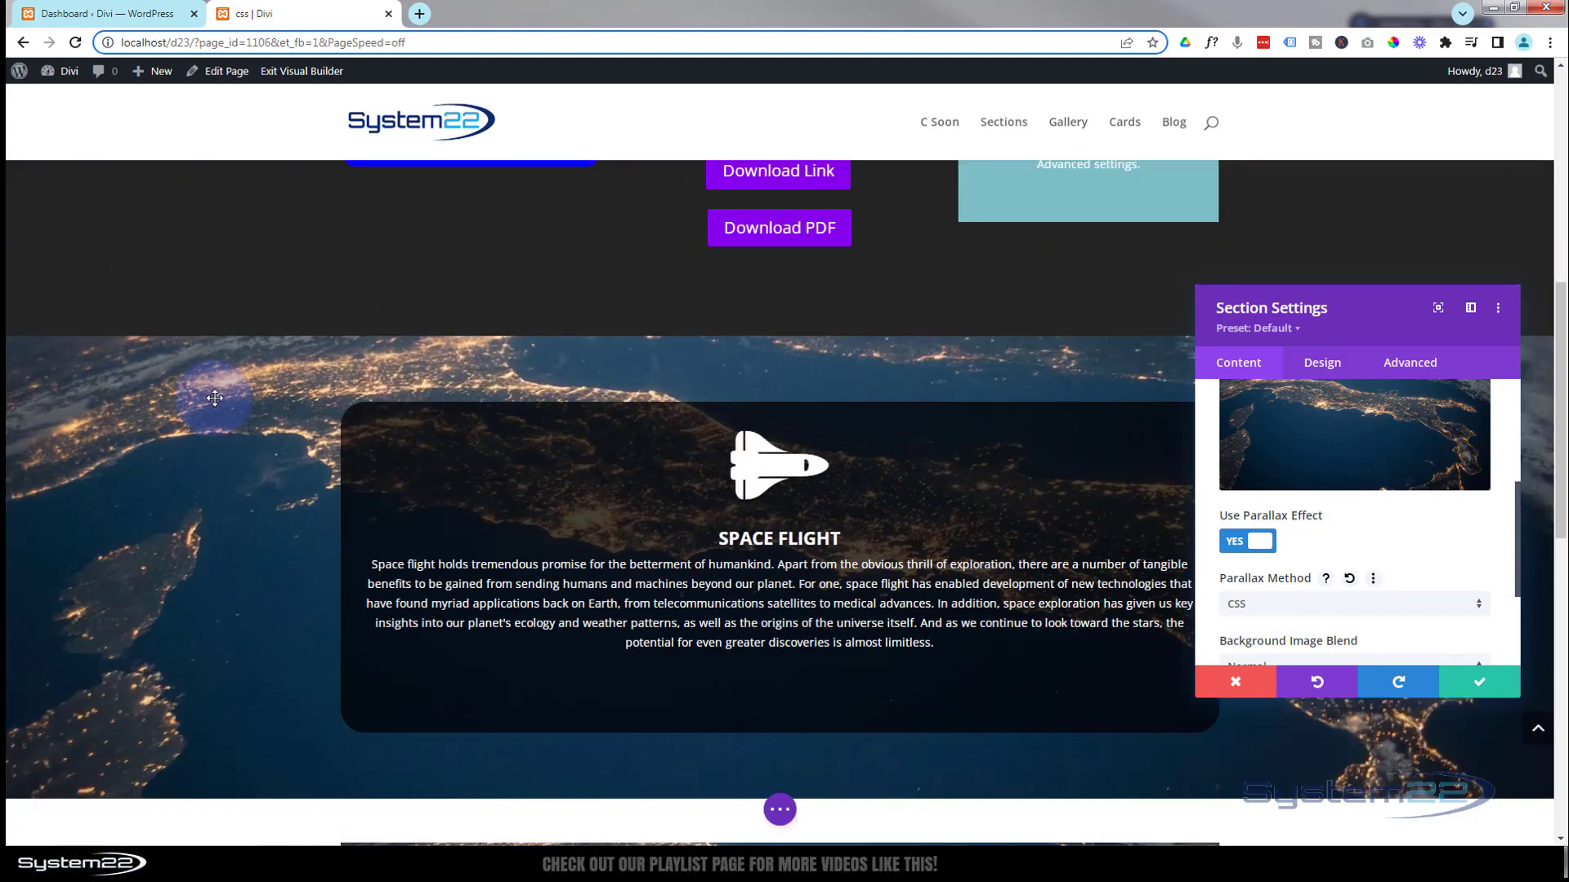
pyautogui.scroll(3, 214, 398)
pyautogui.scroll(-6, 214, 398)
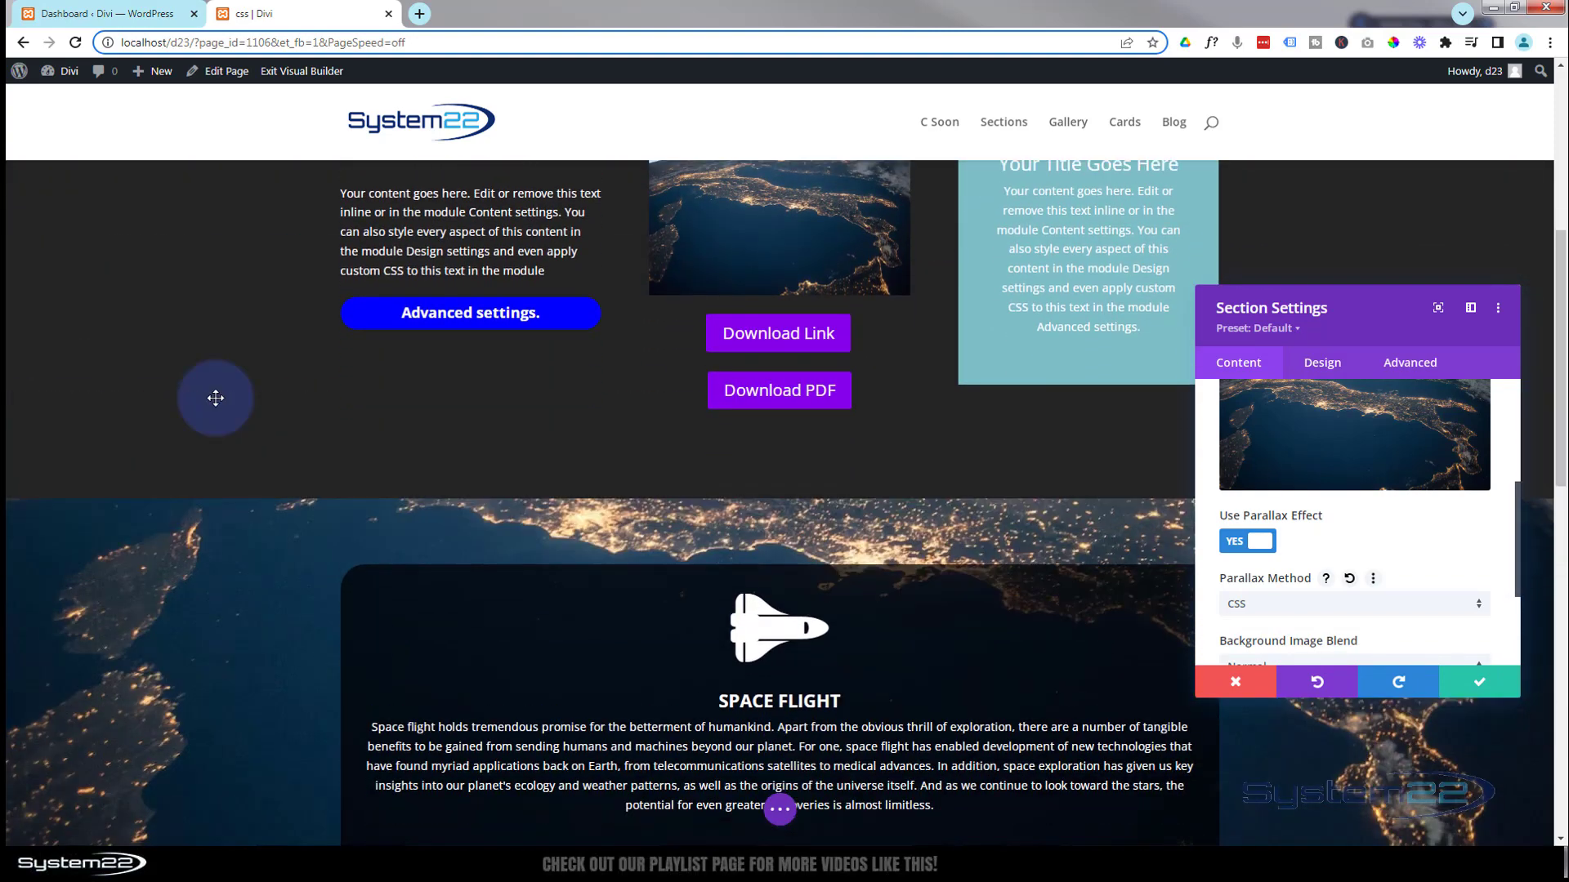
pyautogui.scroll(-1, 215, 398)
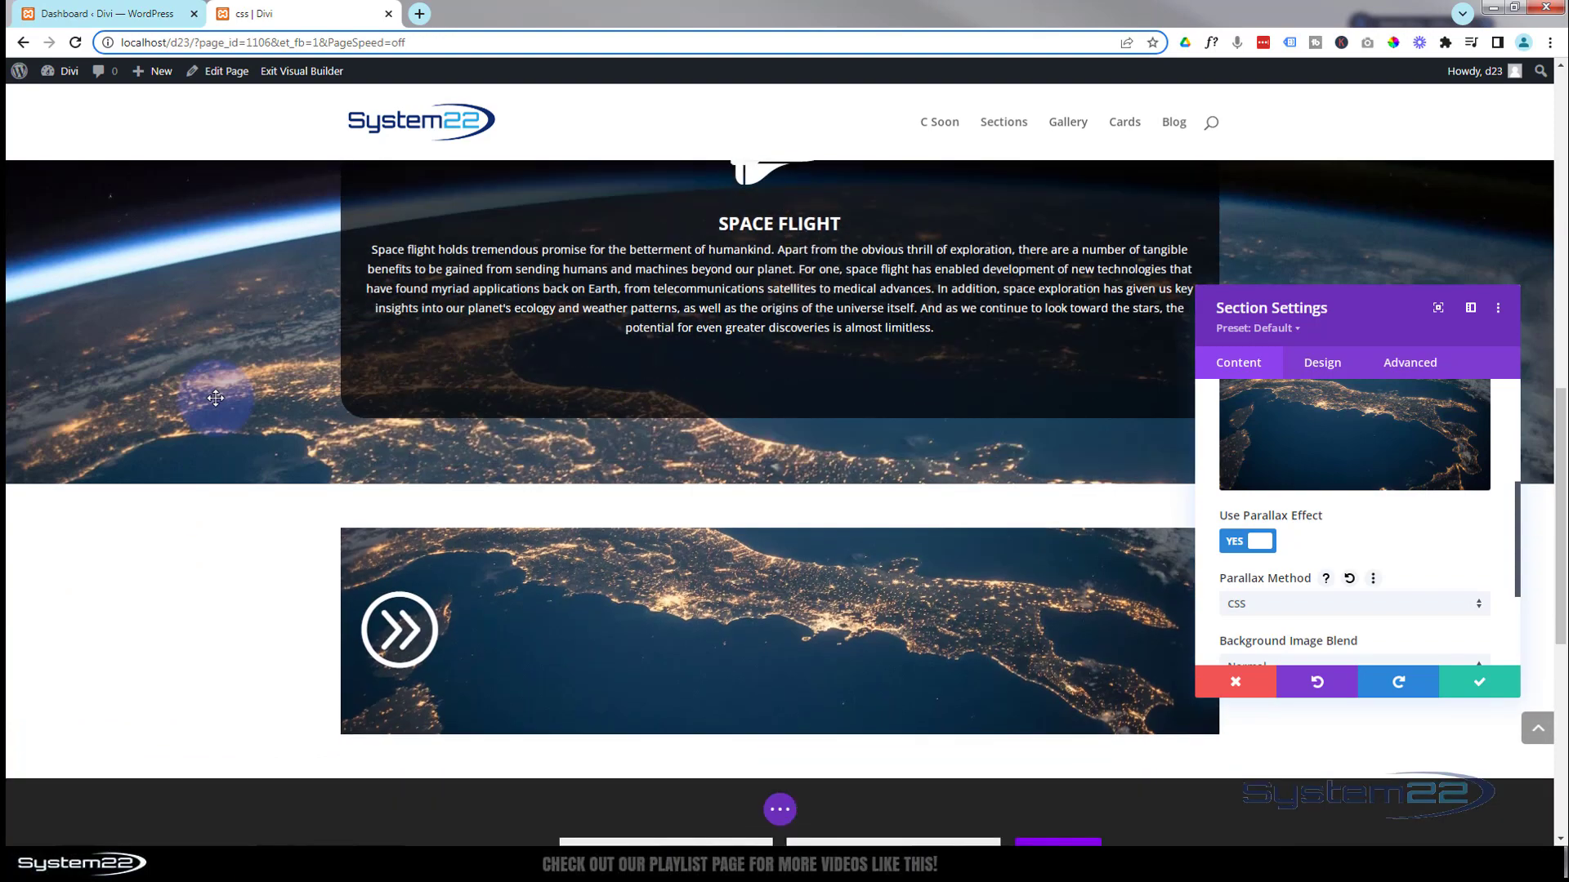
pyautogui.scroll(1, 215, 398)
pyautogui.scroll(3, 214, 397)
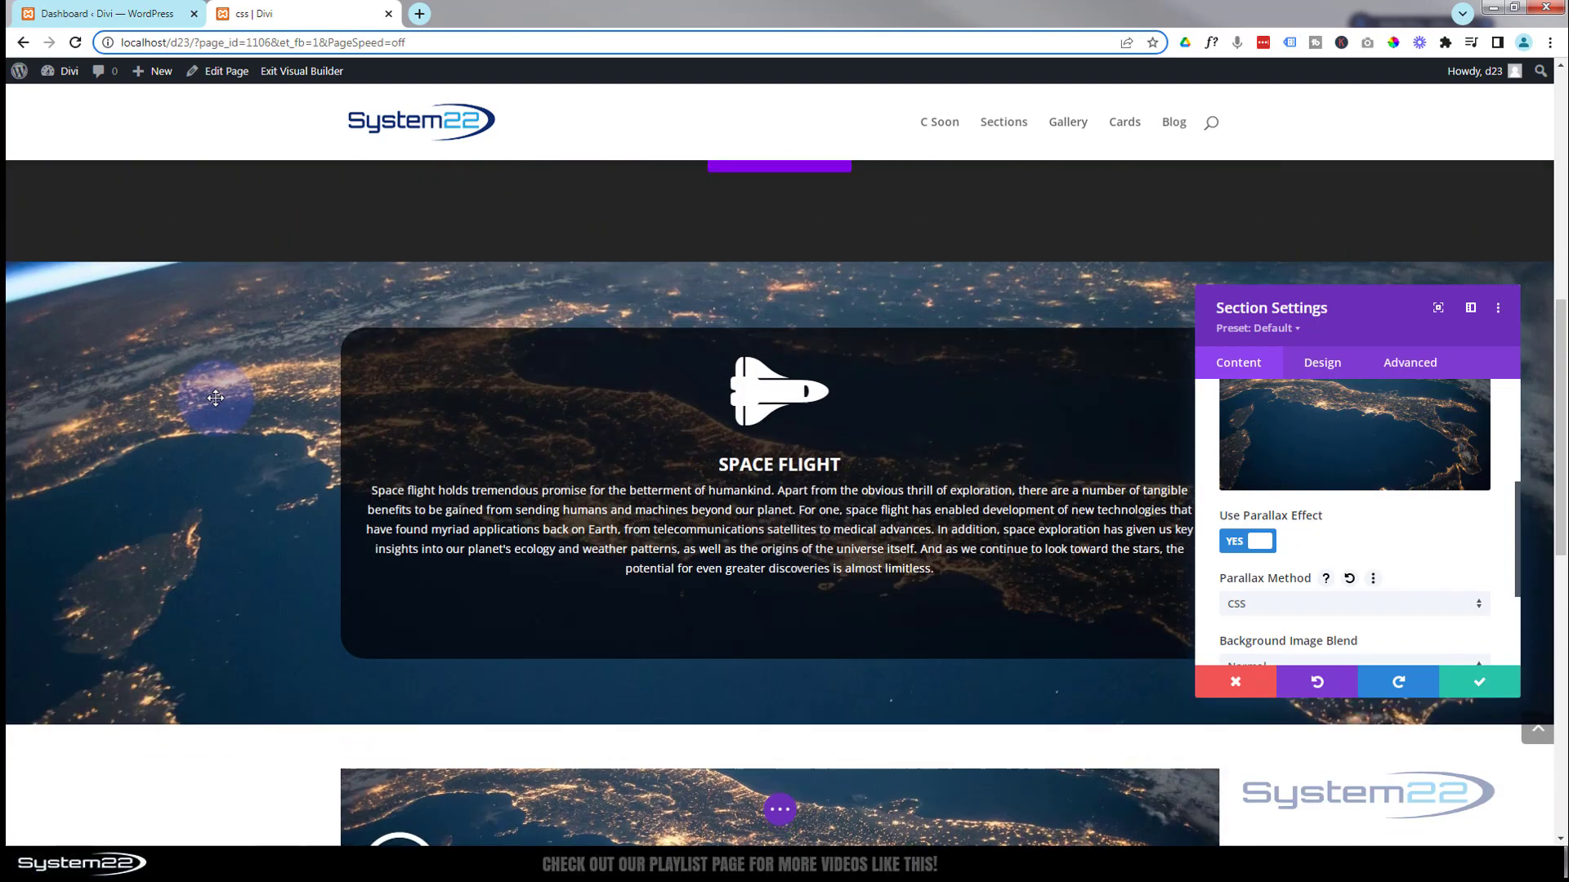
pyautogui.scroll(-1, 215, 398)
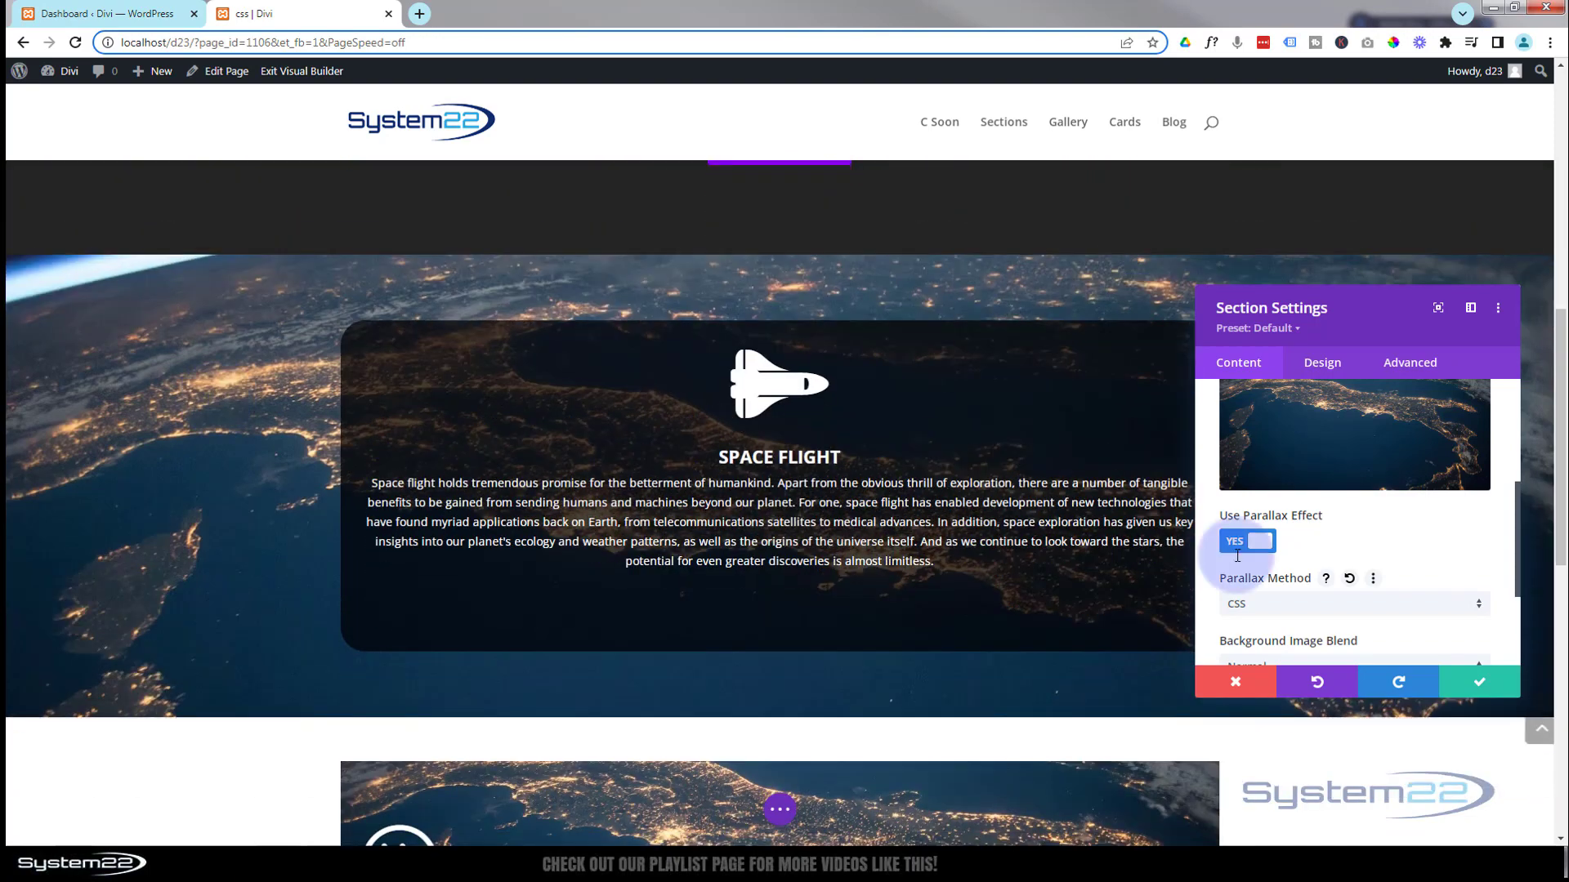
# Step: Set the background image's parallax method to True Parallax and preview its movement
pyautogui.click(1274, 604)
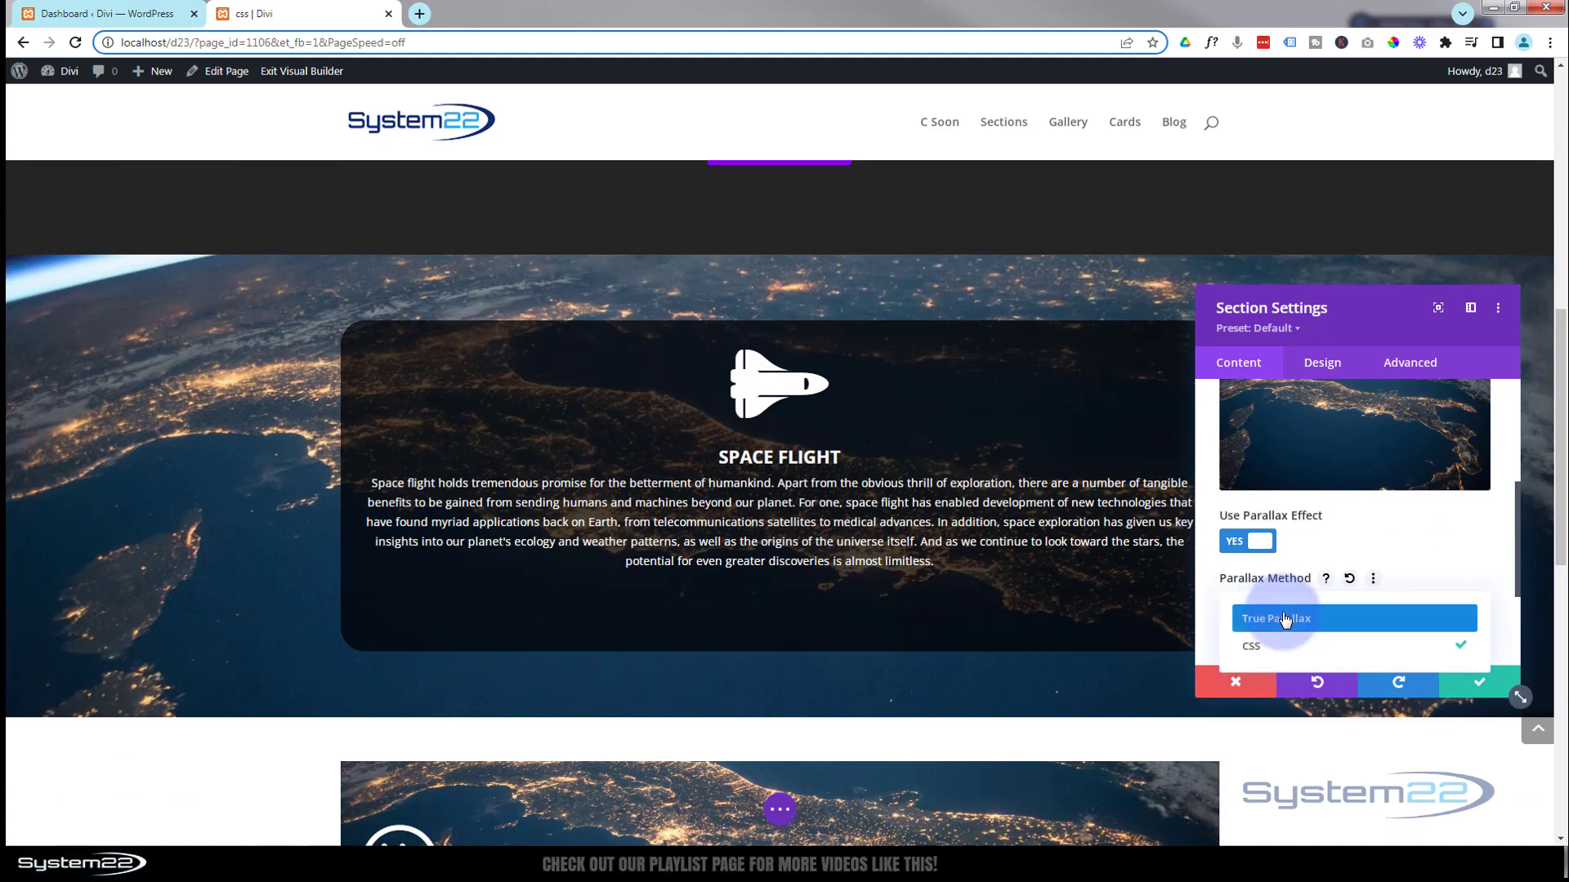
pyautogui.click(1285, 621)
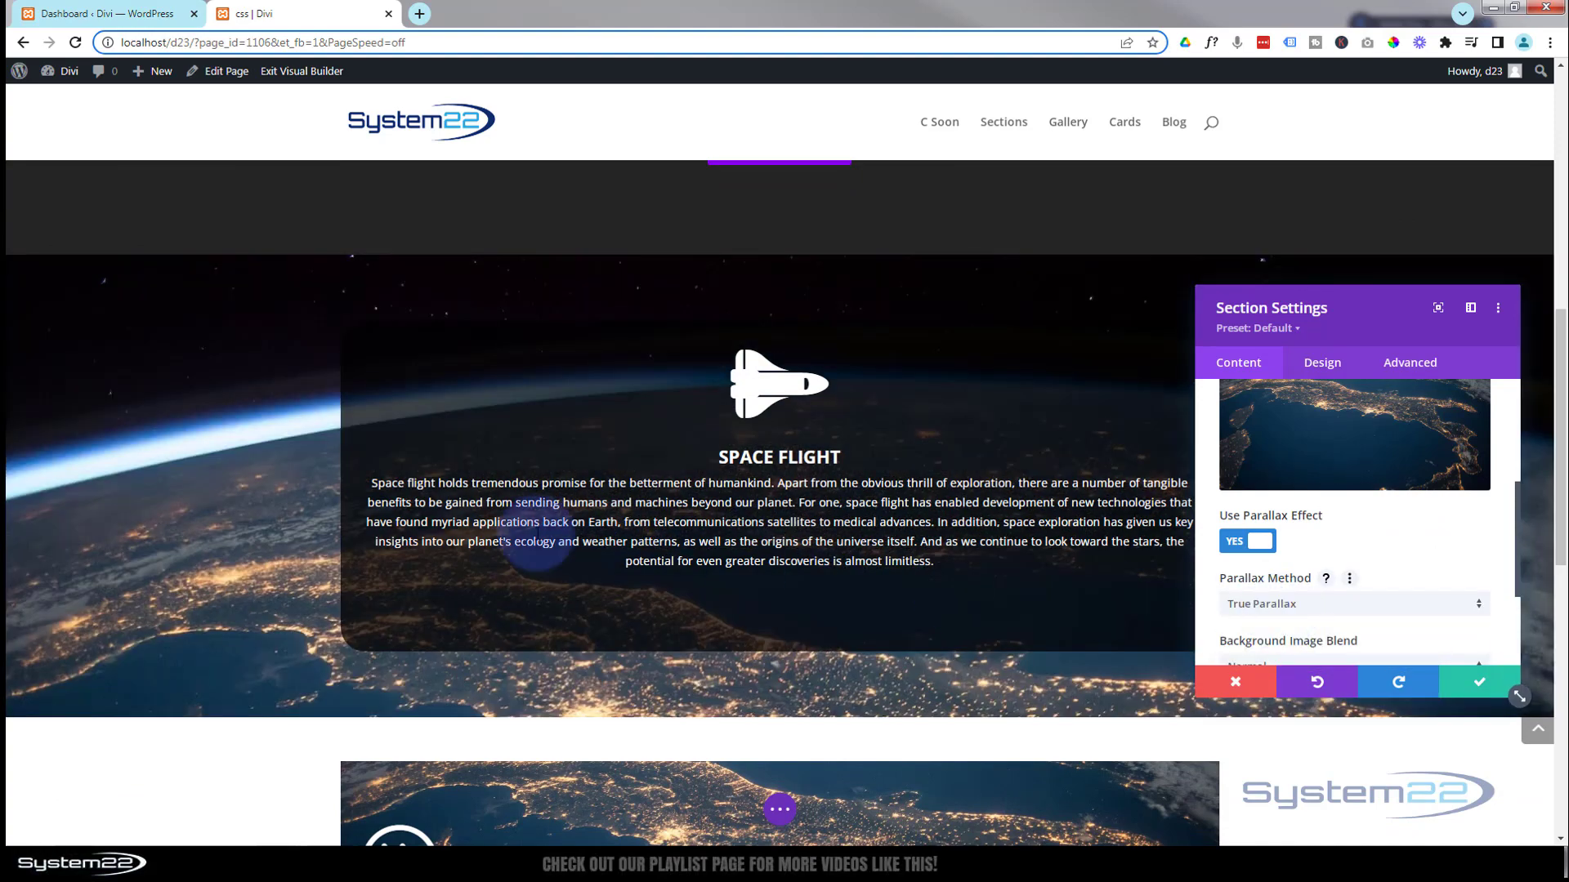
pyautogui.scroll(-2, 214, 456)
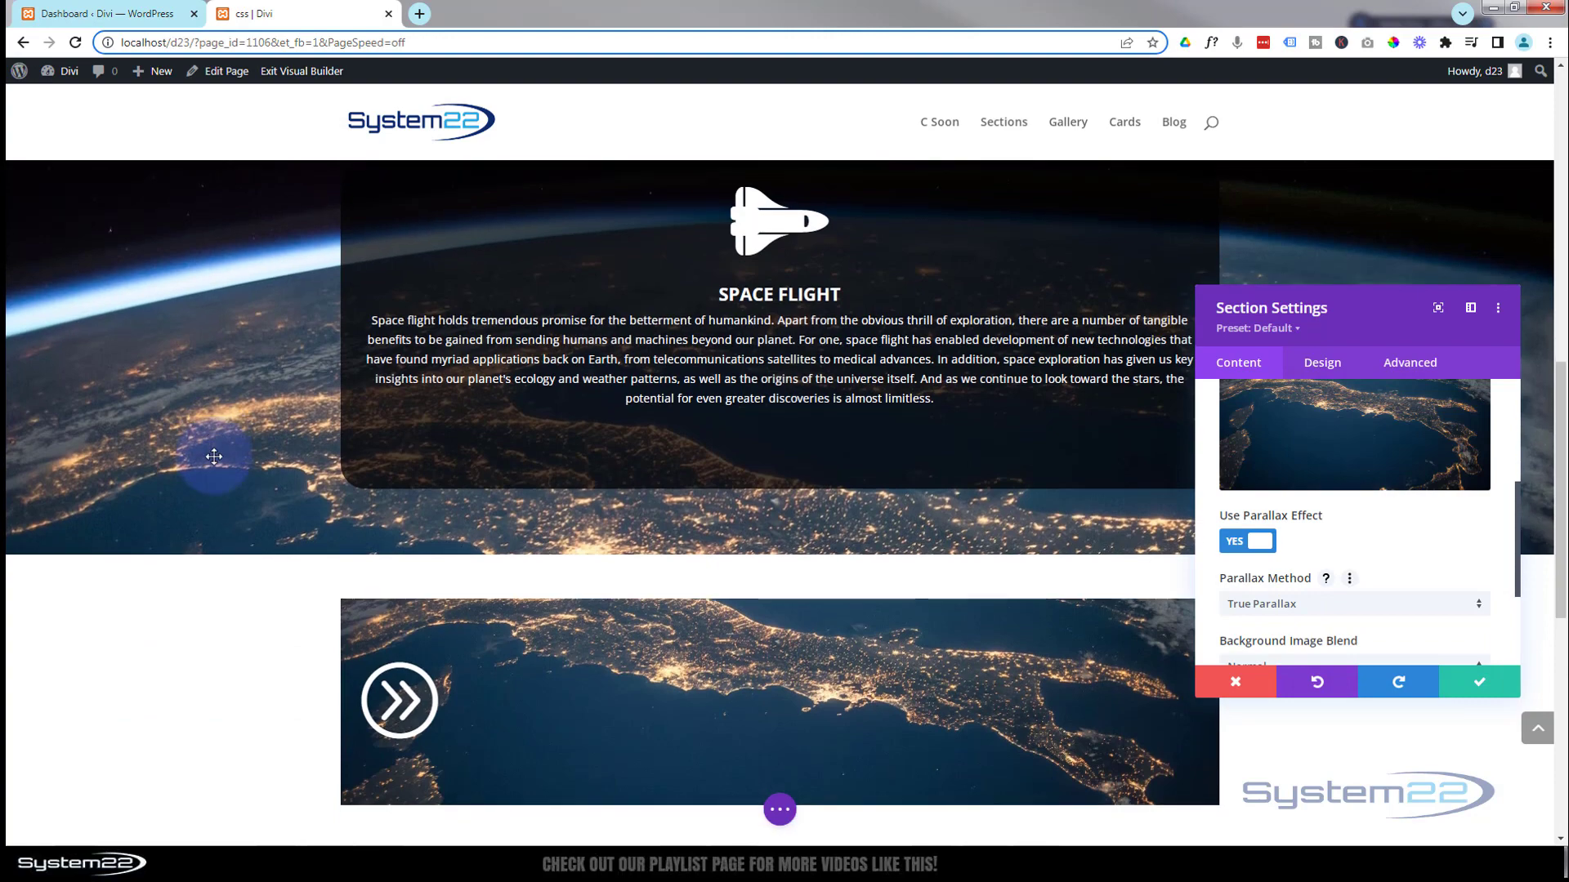
pyautogui.scroll(2, 214, 456)
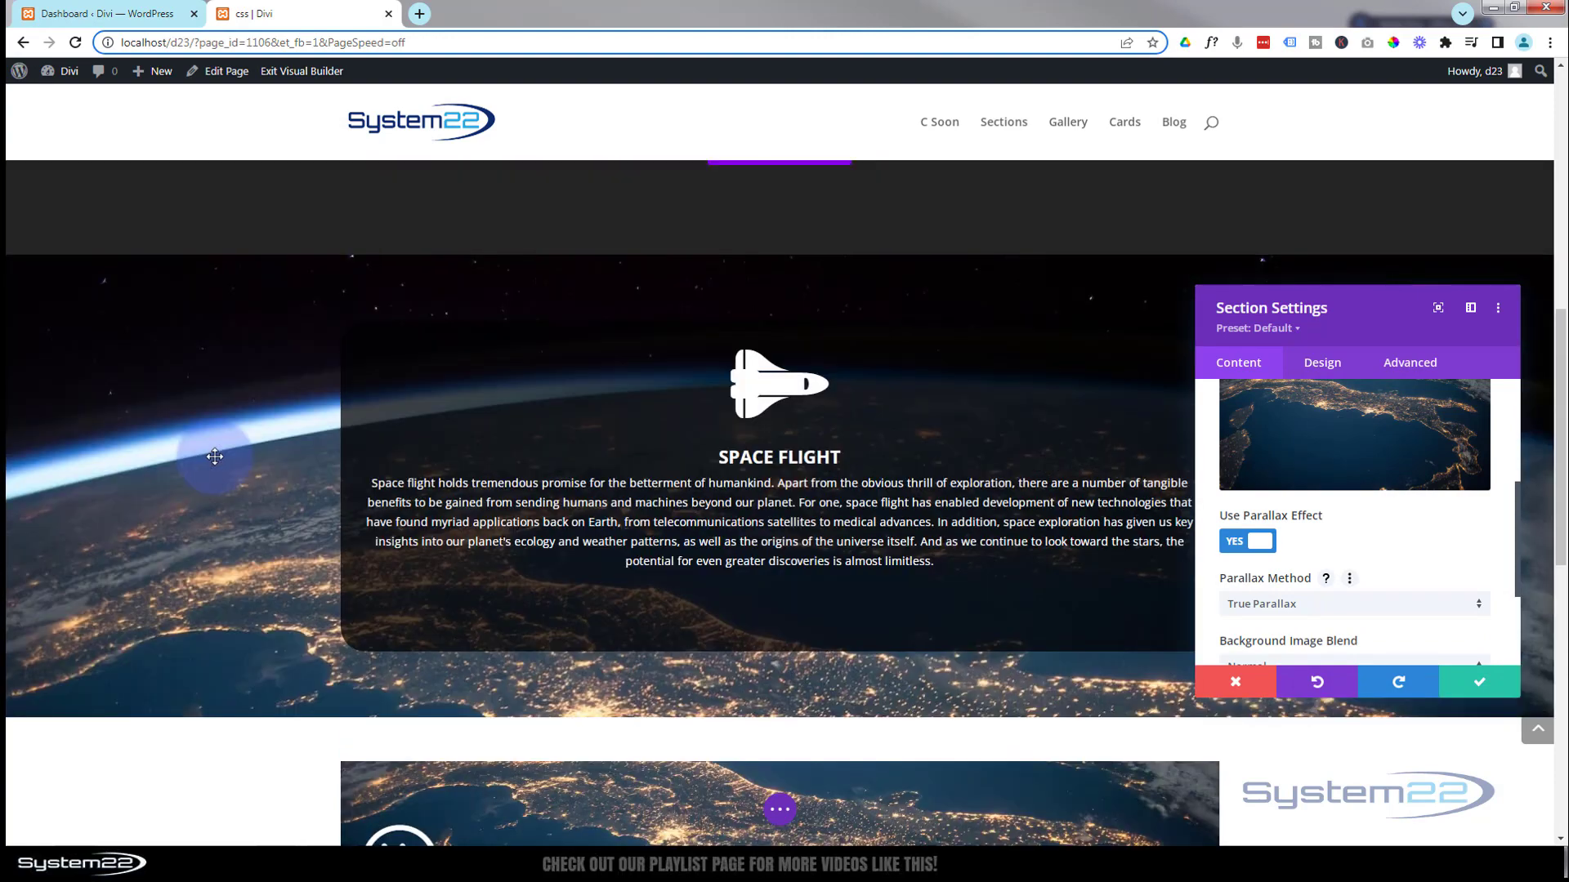
pyautogui.scroll(2, 214, 456)
pyautogui.scroll(-2, 214, 456)
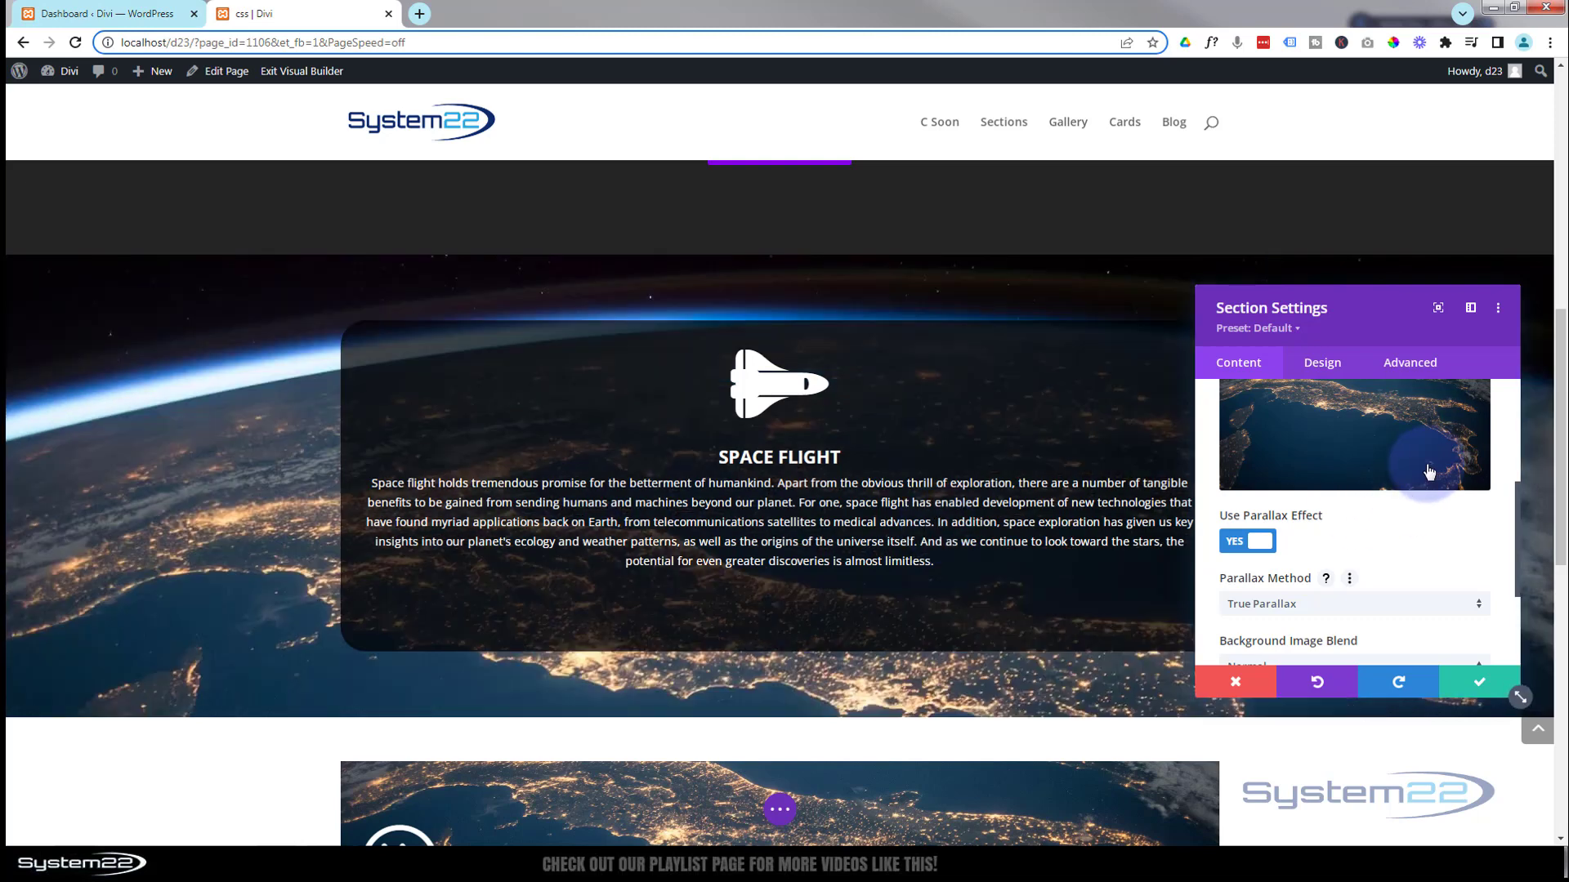
# Step: Set the section's minimum height to 60vh in its sizing options
pyautogui.click(1332, 366)
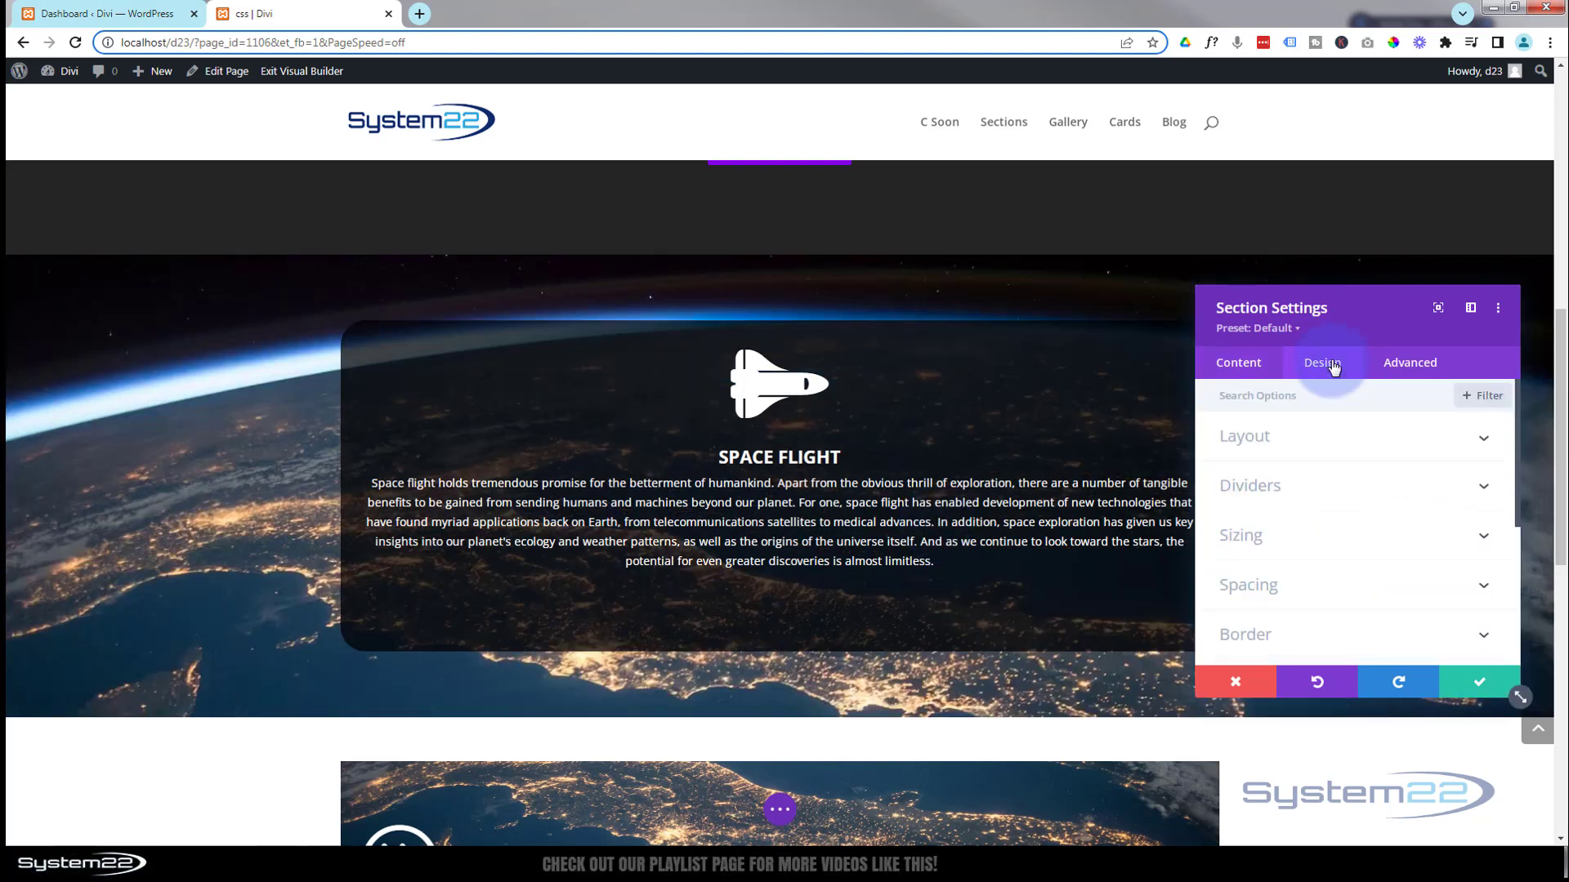
pyautogui.click(1325, 533)
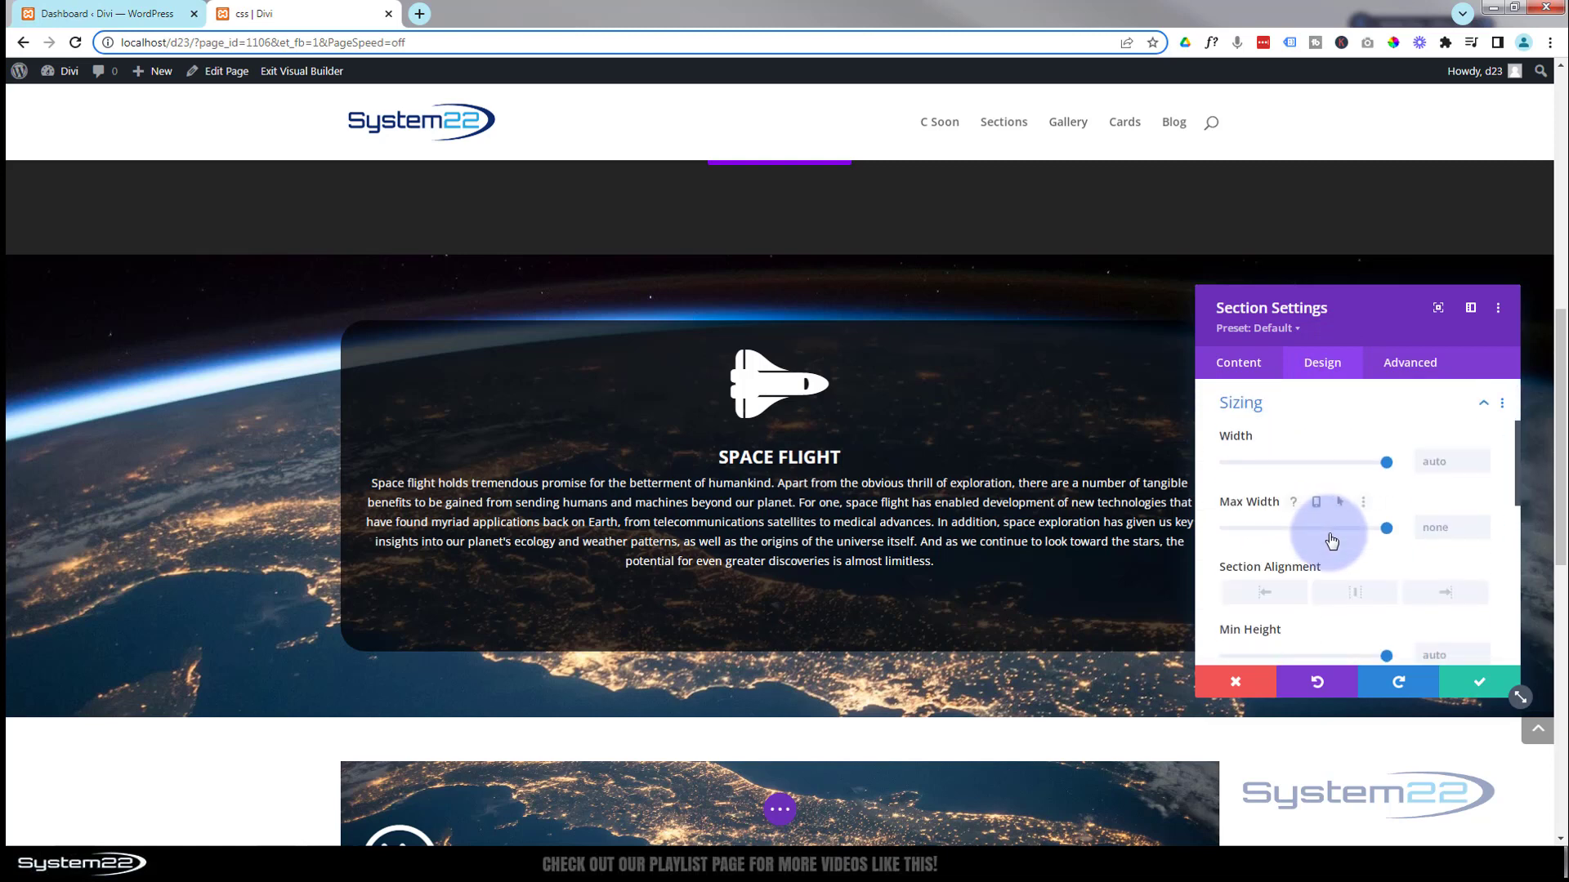
pyautogui.scroll(-2, 1331, 523)
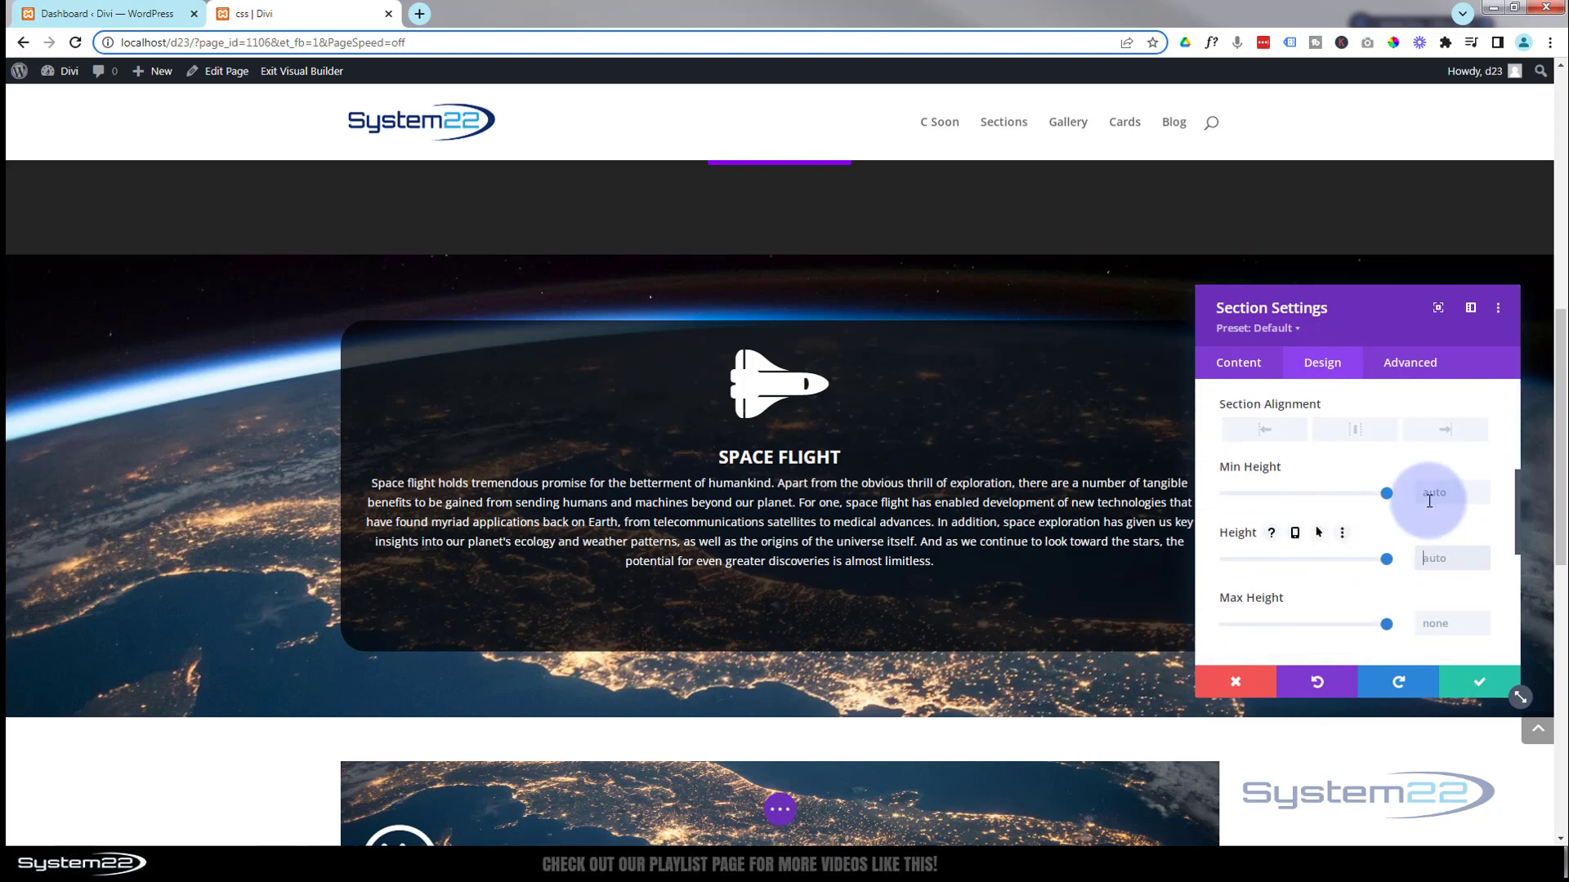
pyautogui.click(1267, 428)
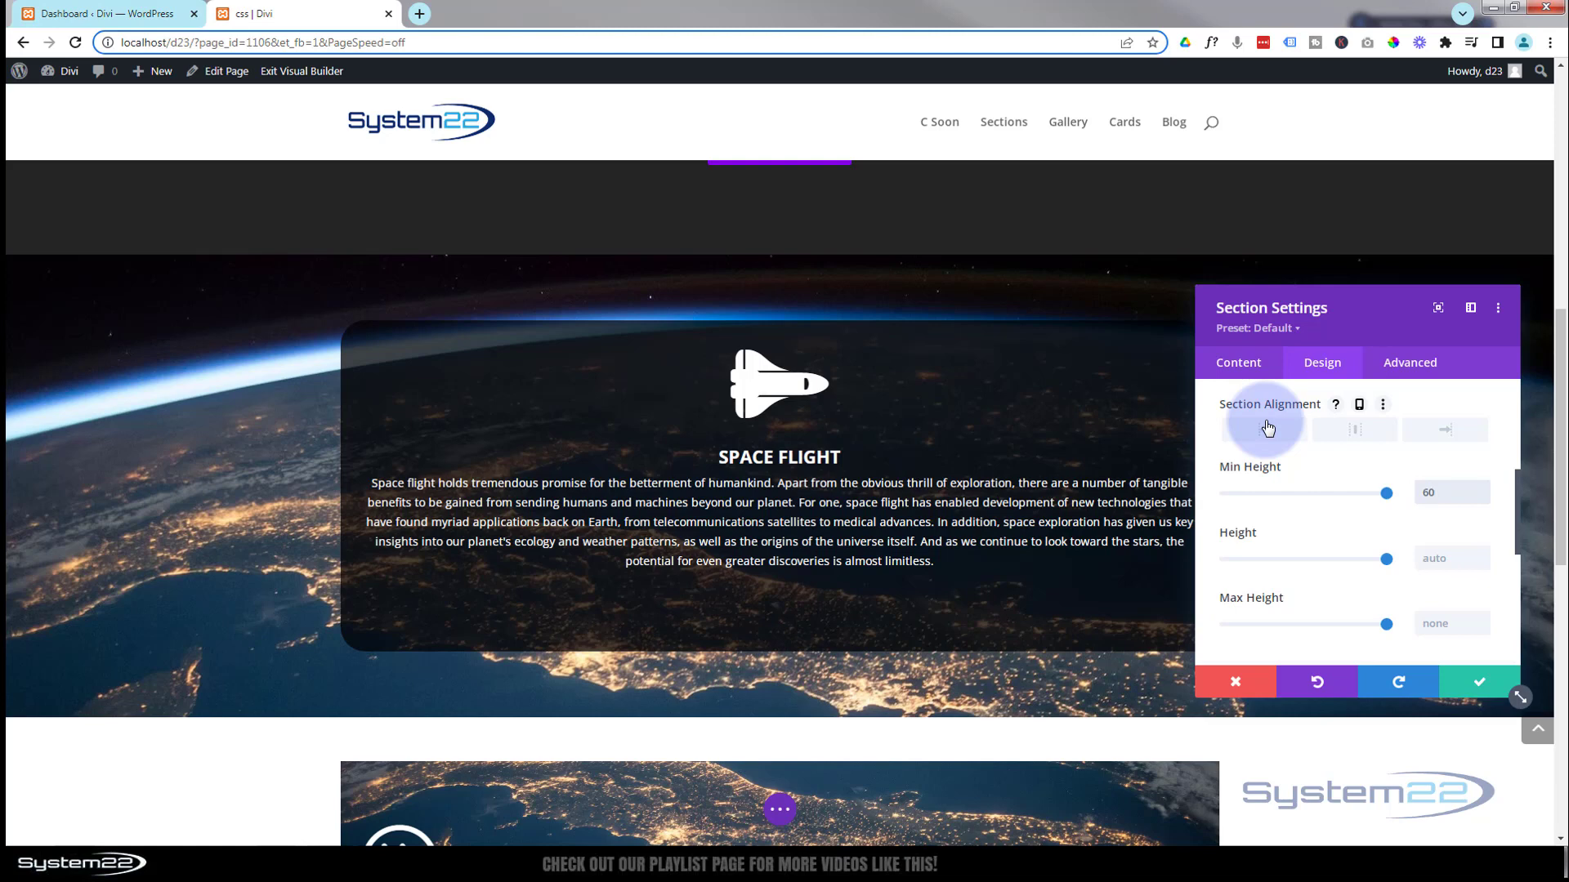
pyautogui.press('BackSpace')
pyautogui.press('BackSpace')
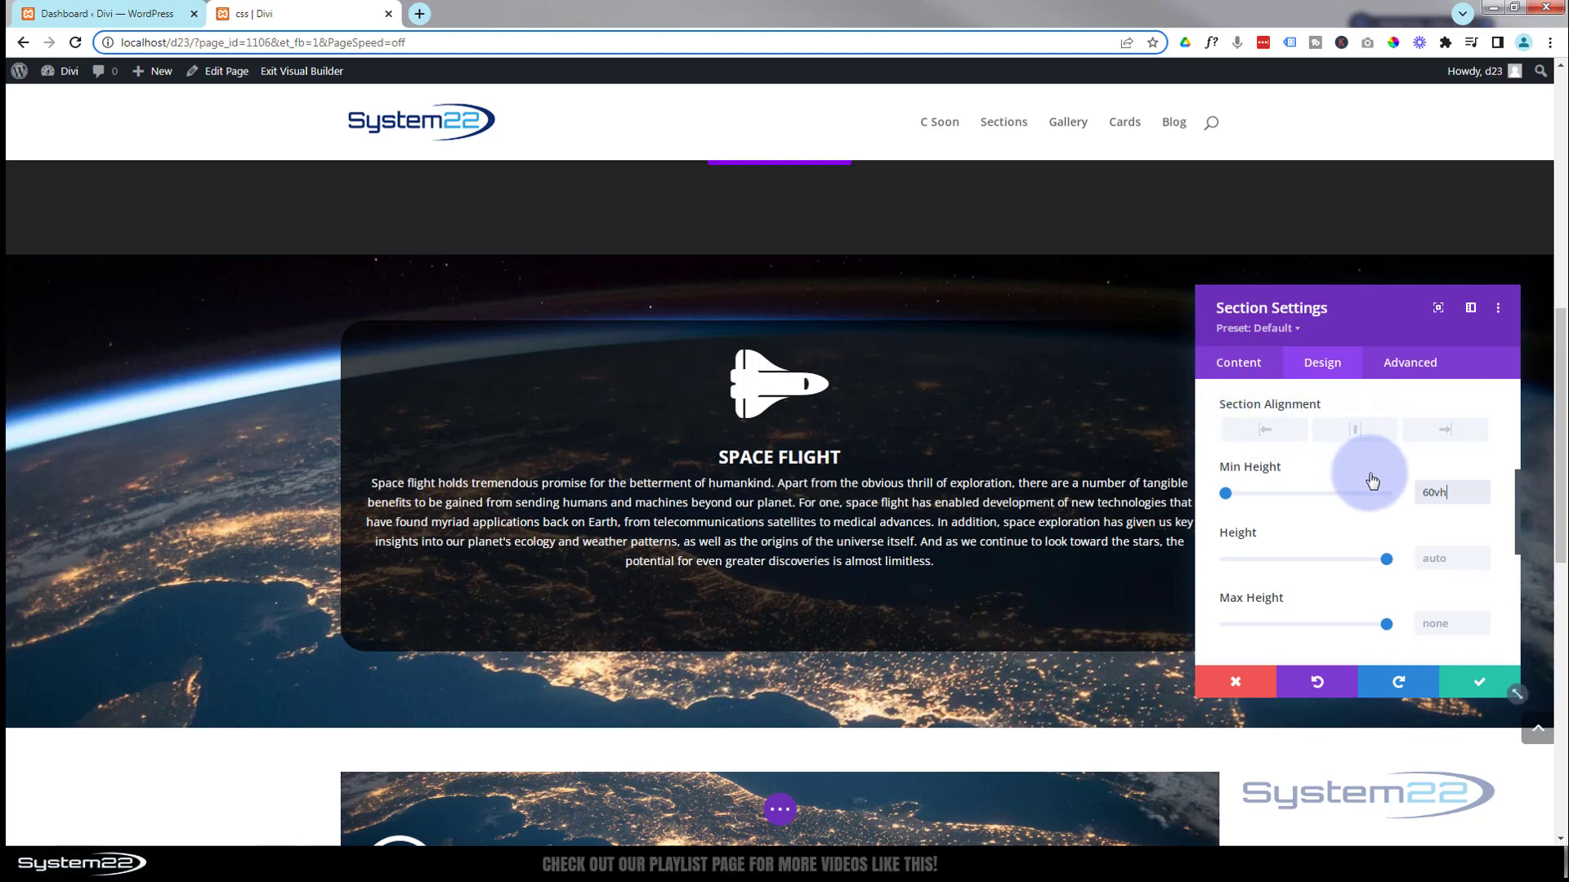
# Step: Increase the section's minimum height to 70vh, check it on the page and save the section settings
pyautogui.click(1424, 493)
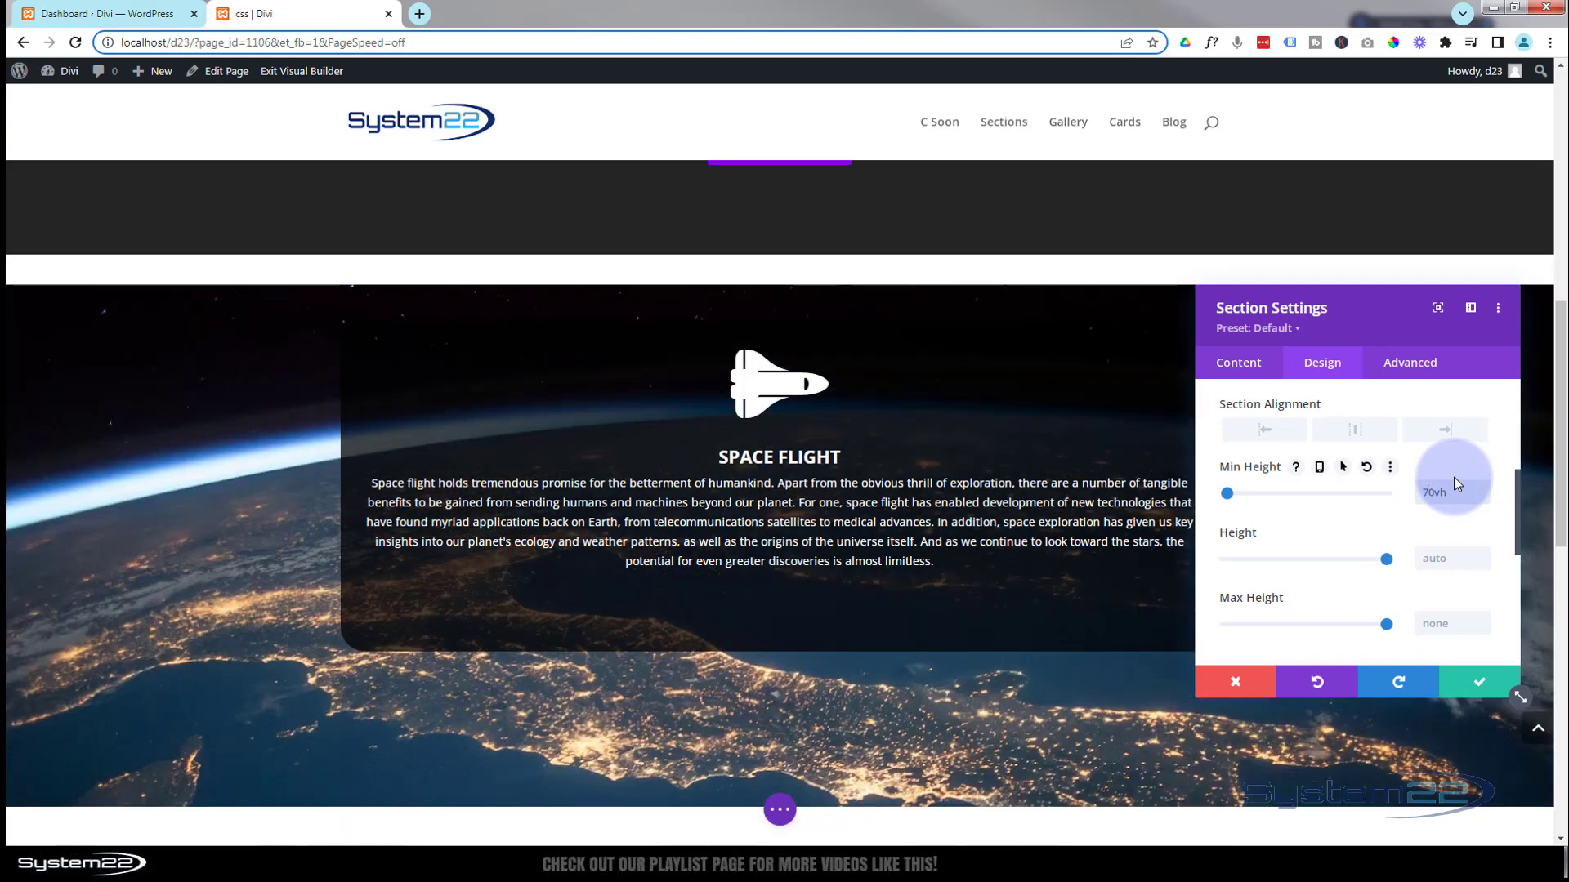
pyautogui.scroll(-4, 281, 379)
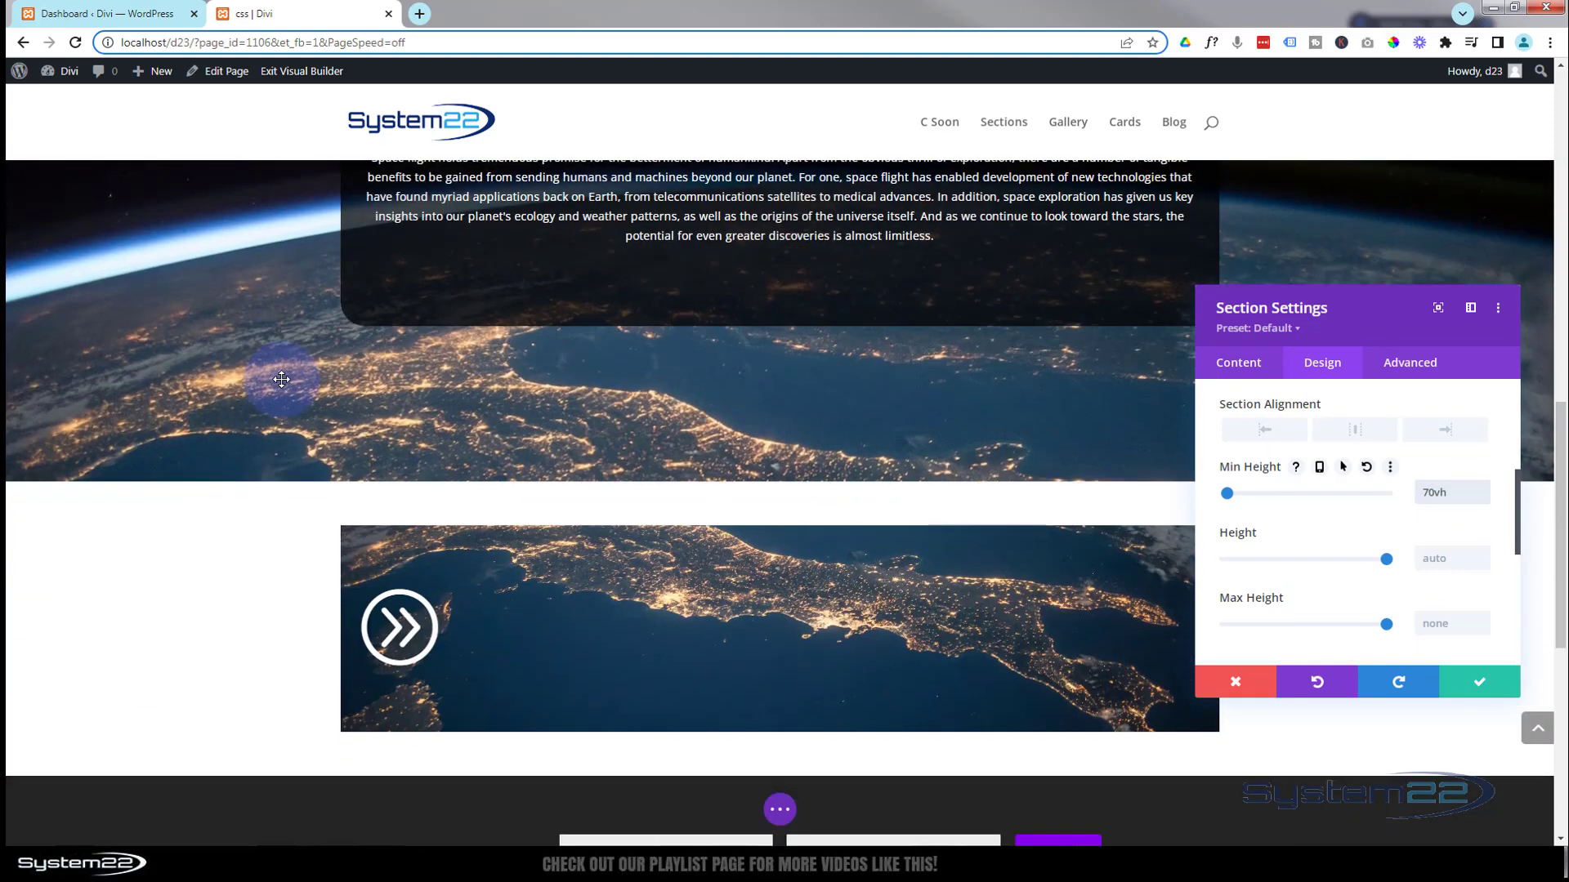
pyautogui.scroll(3, 281, 379)
pyautogui.scroll(1, 1460, 641)
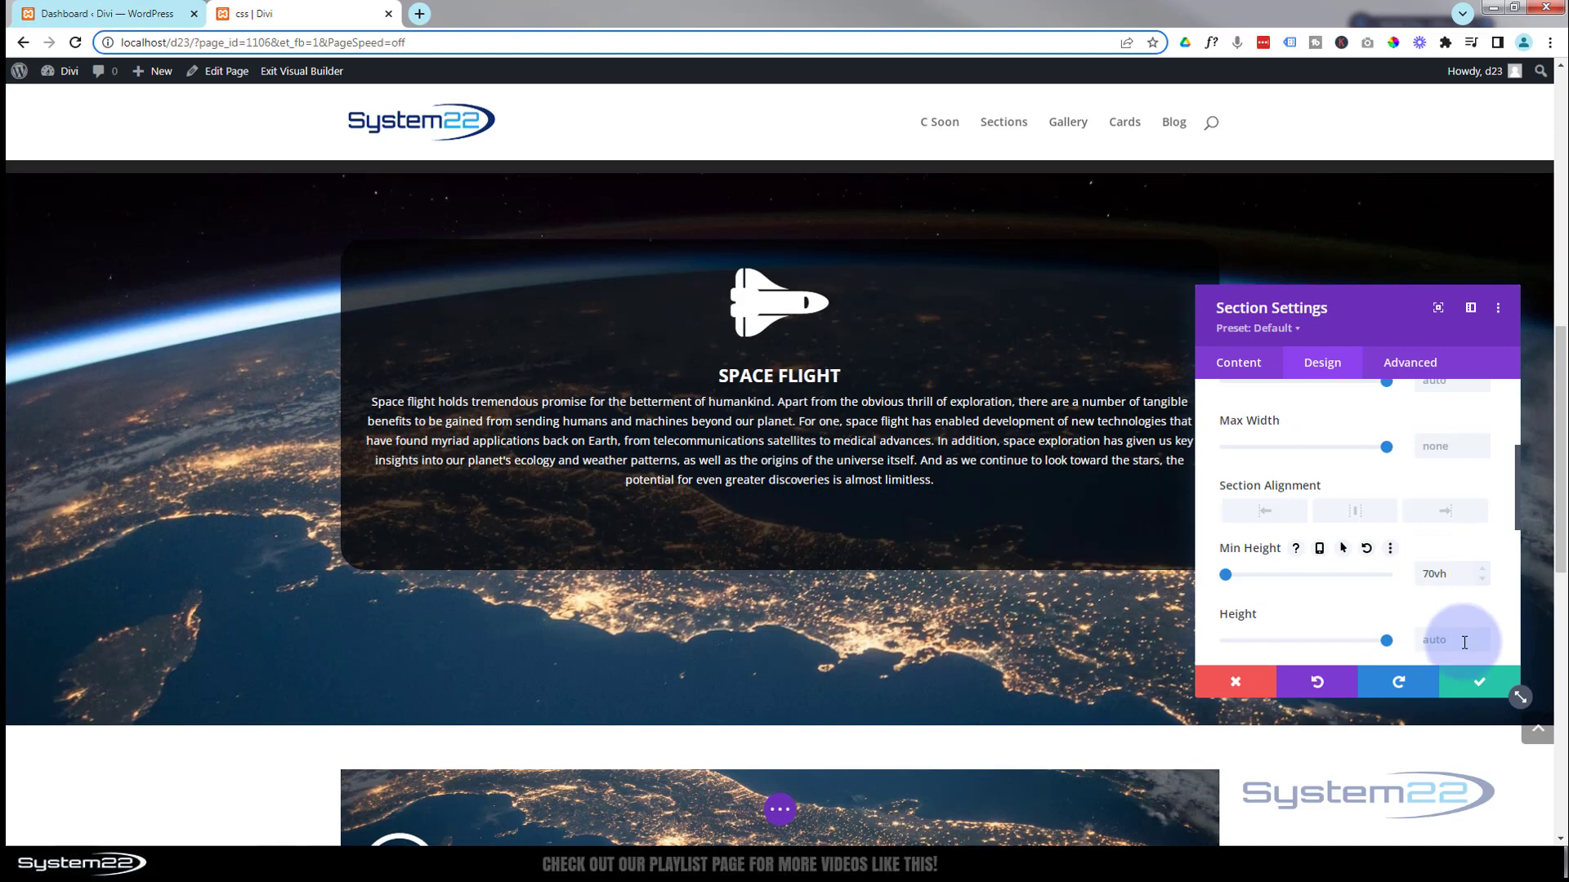
pyautogui.click(1481, 683)
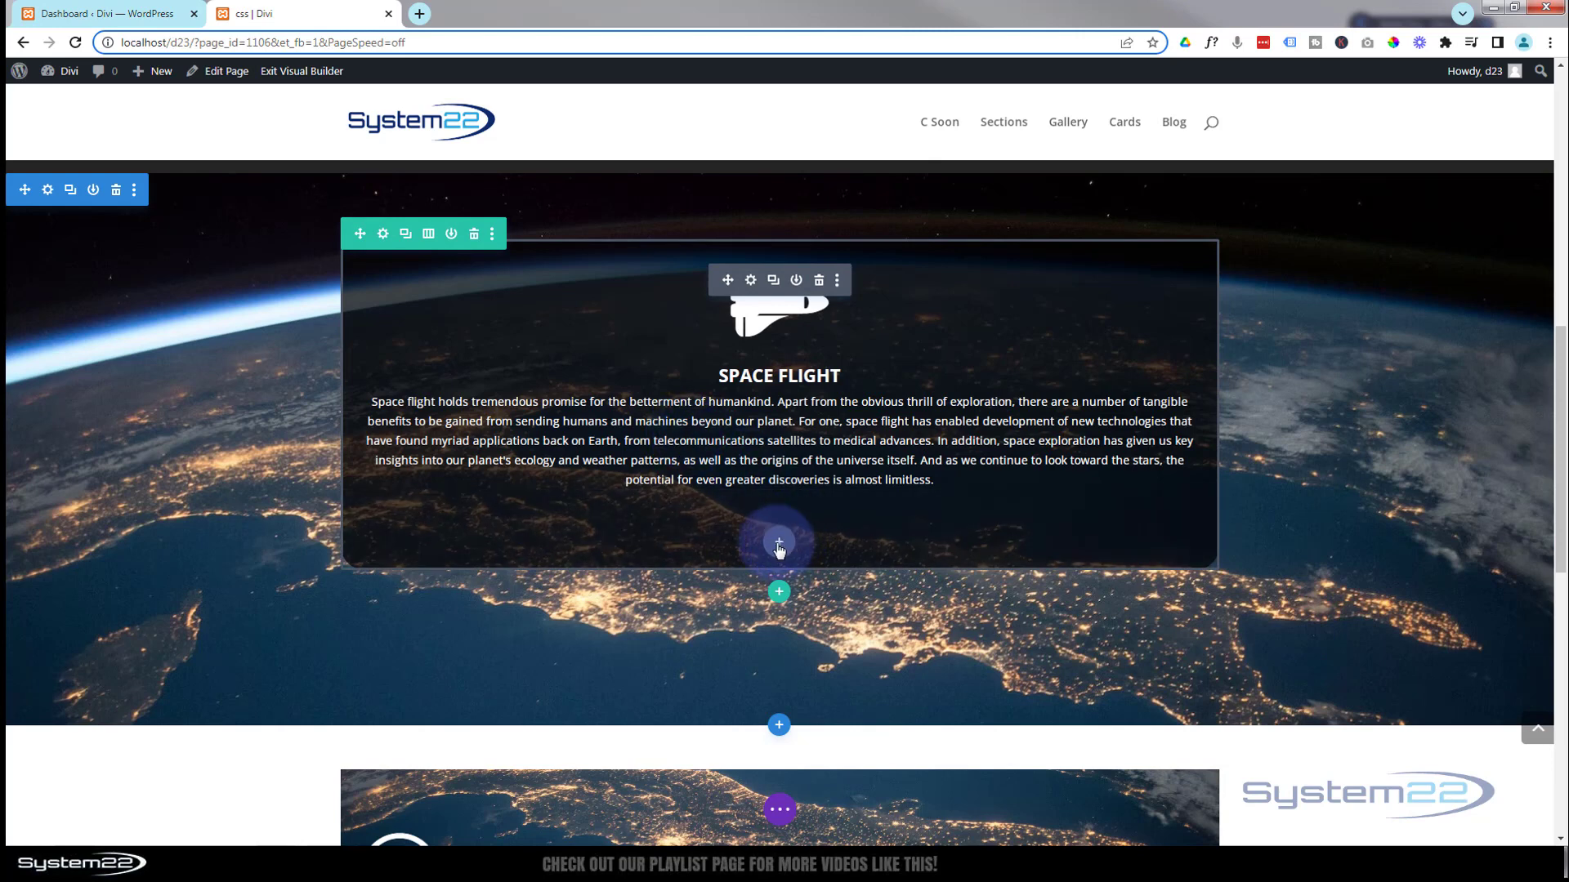
# Step: Add a Button module below the Space Flight blurb with the text "Learn More"
pyautogui.click(778, 543)
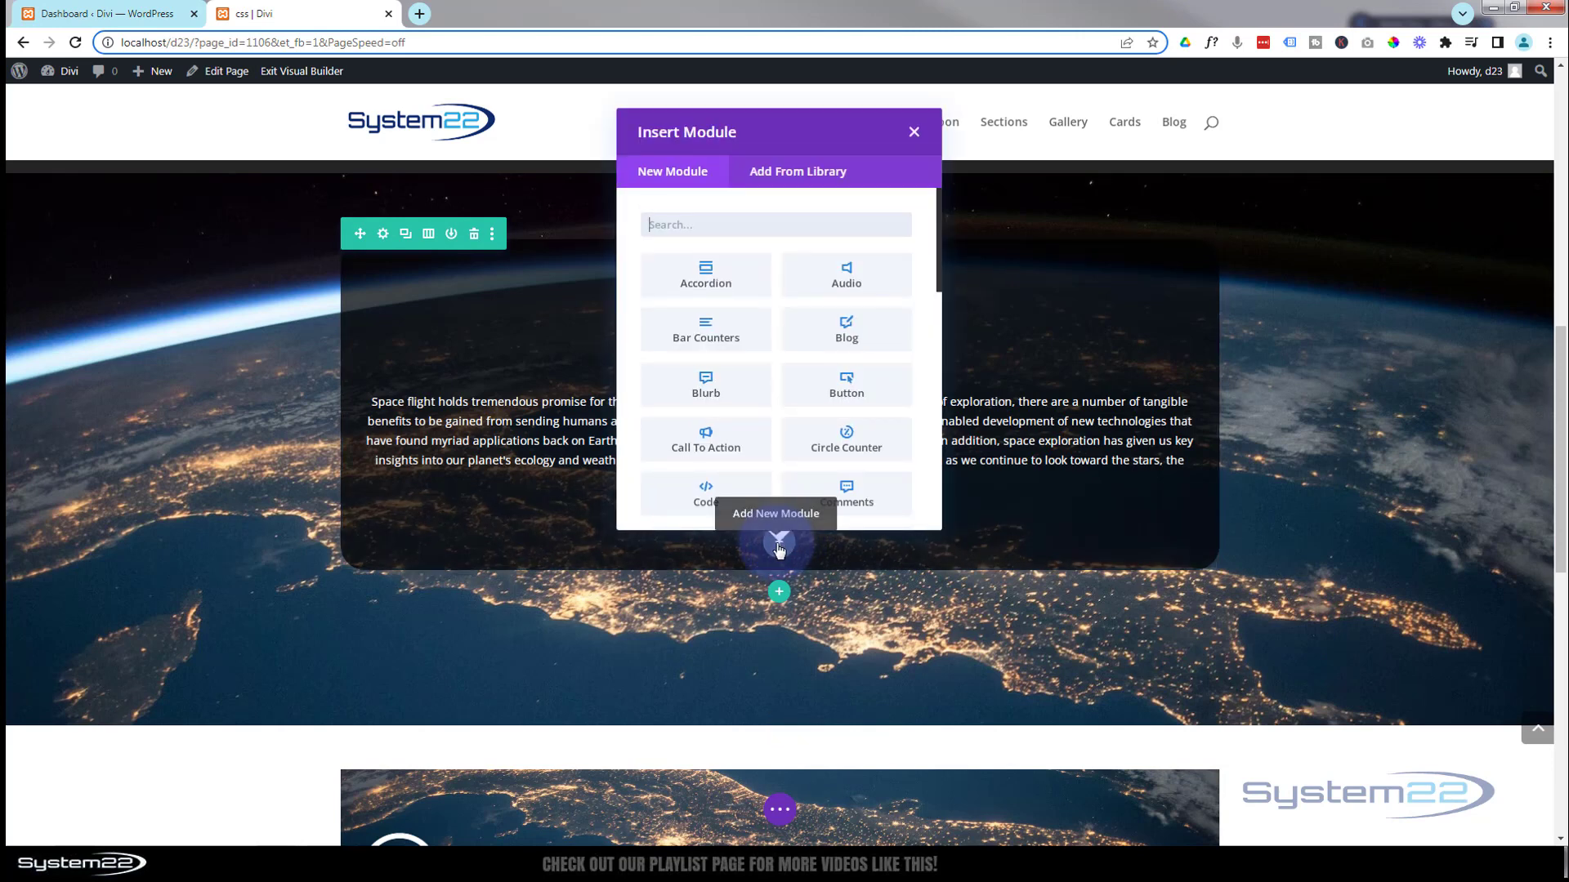
pyautogui.click(826, 394)
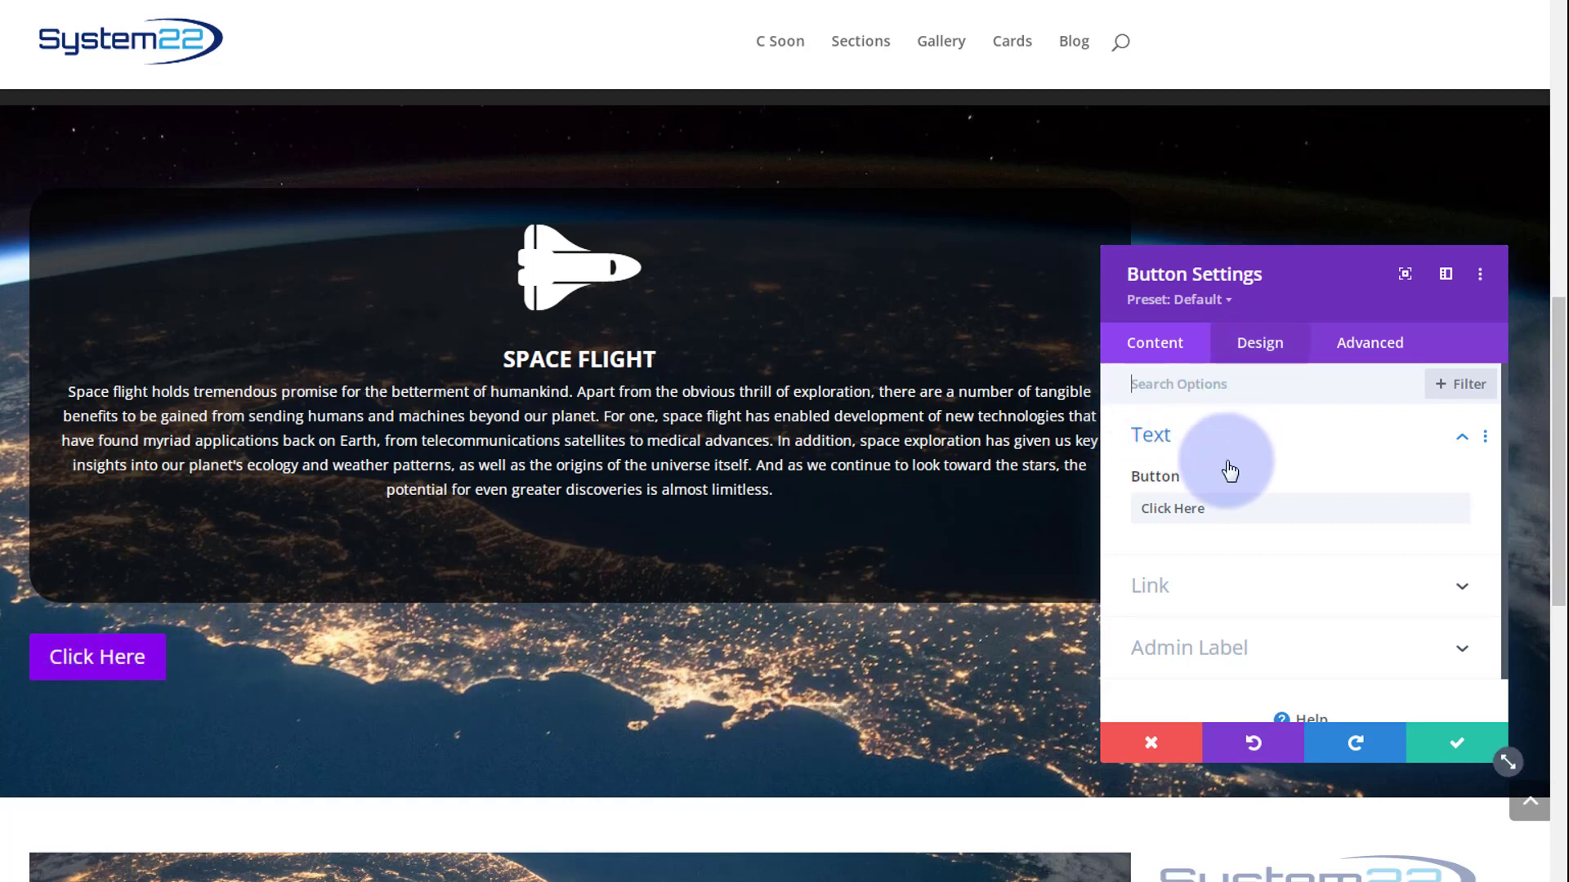
pyautogui.moveTo(1217, 508); pyautogui.dragTo(1138, 512)
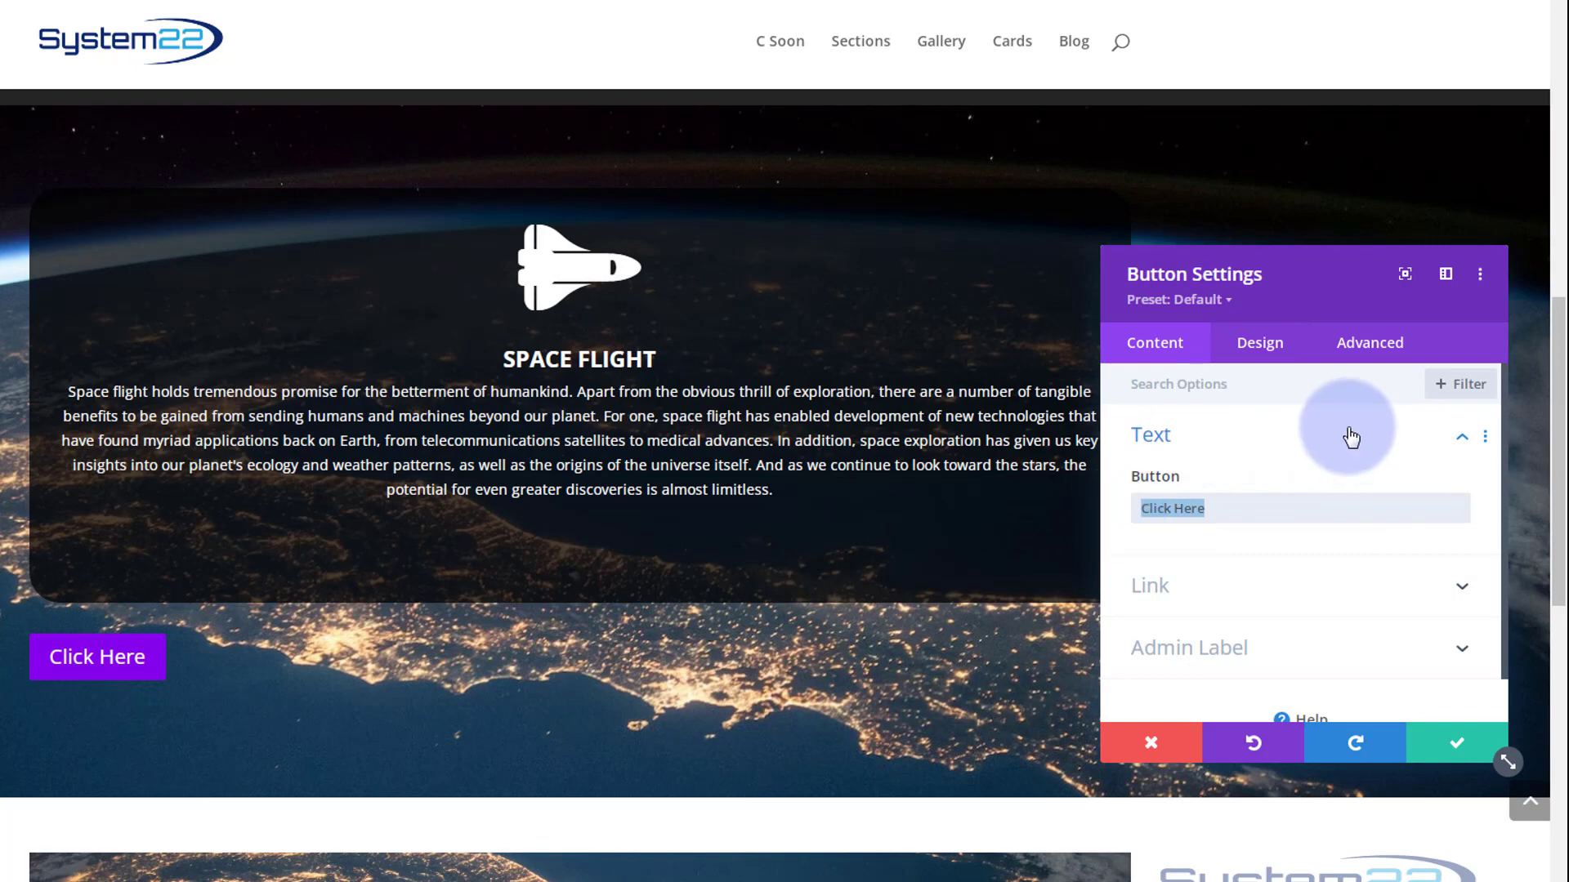
pyautogui.write('Lear')
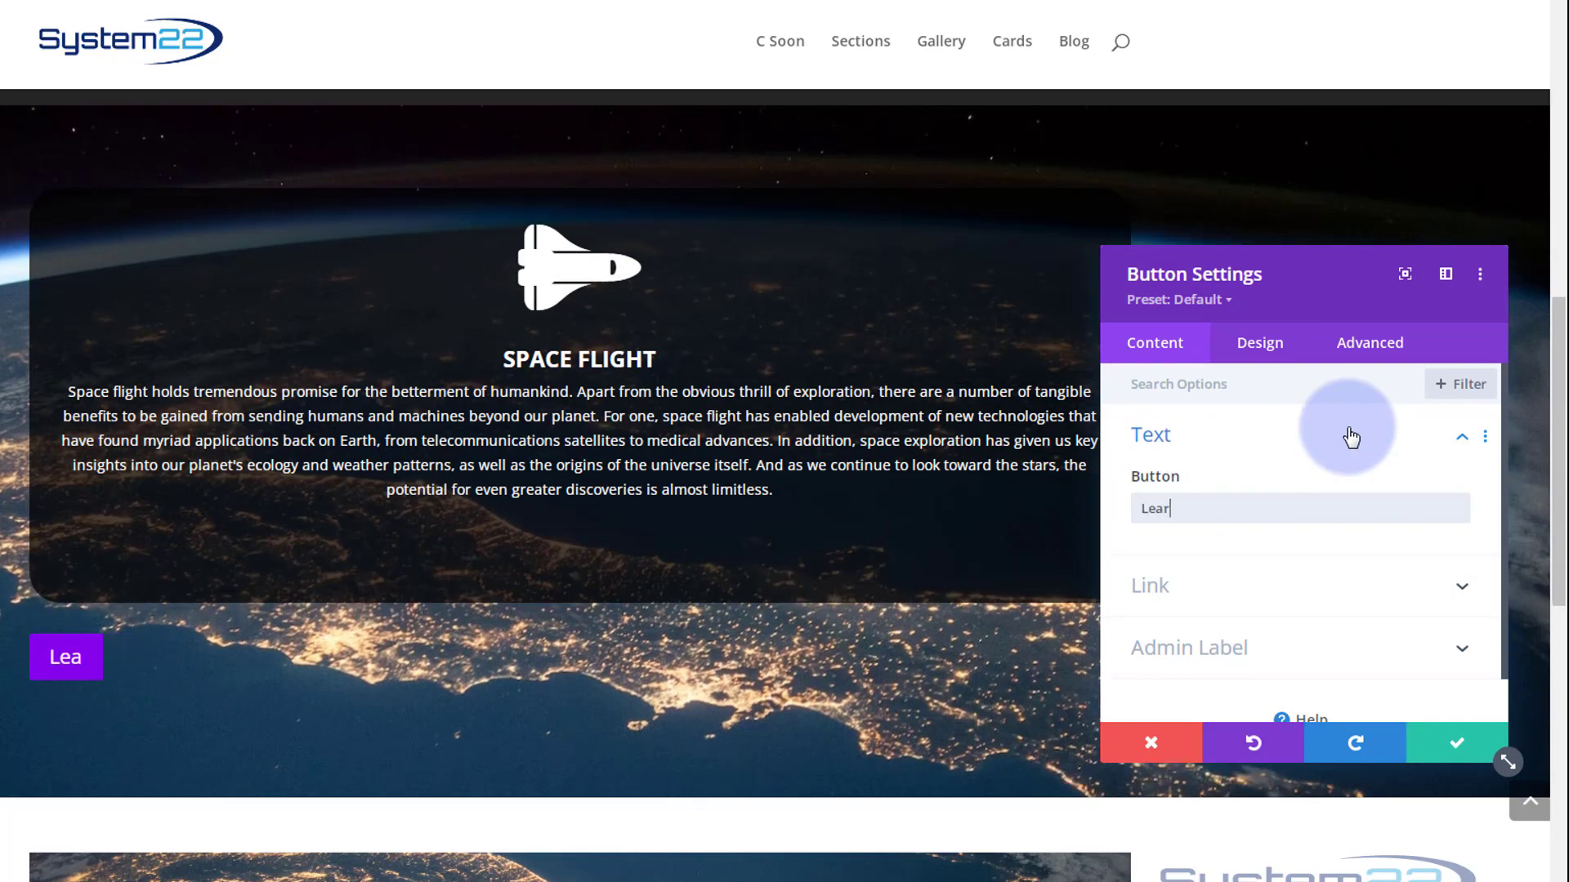
pyautogui.write('n More')
# Step: Set the button's link URL to # and keep its link target as In The Same Window
pyautogui.click(1233, 585)
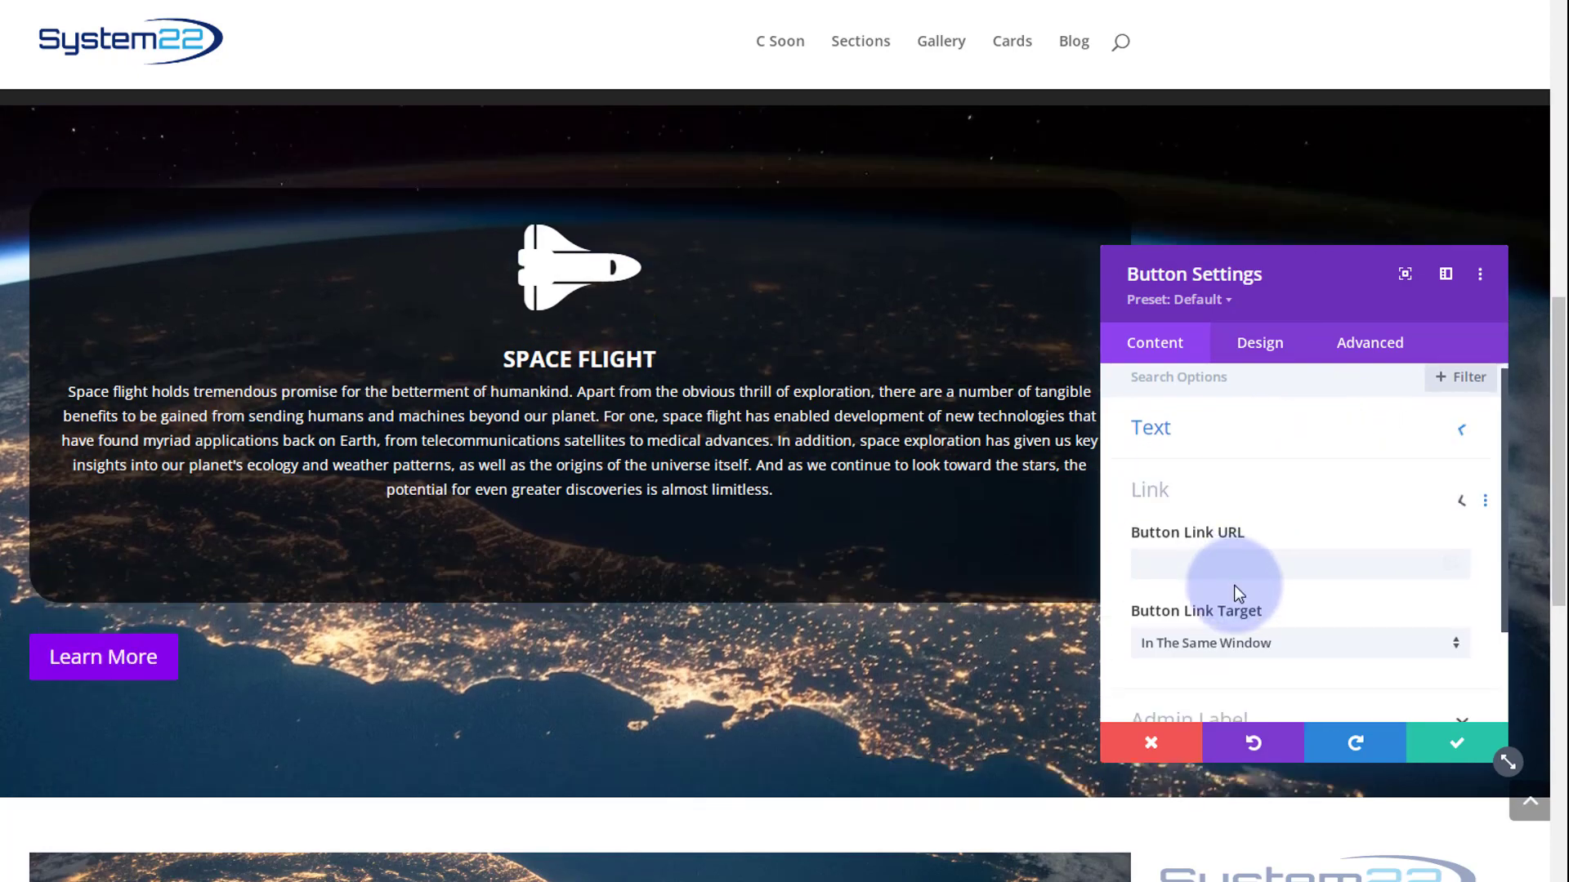
pyautogui.click(1151, 467)
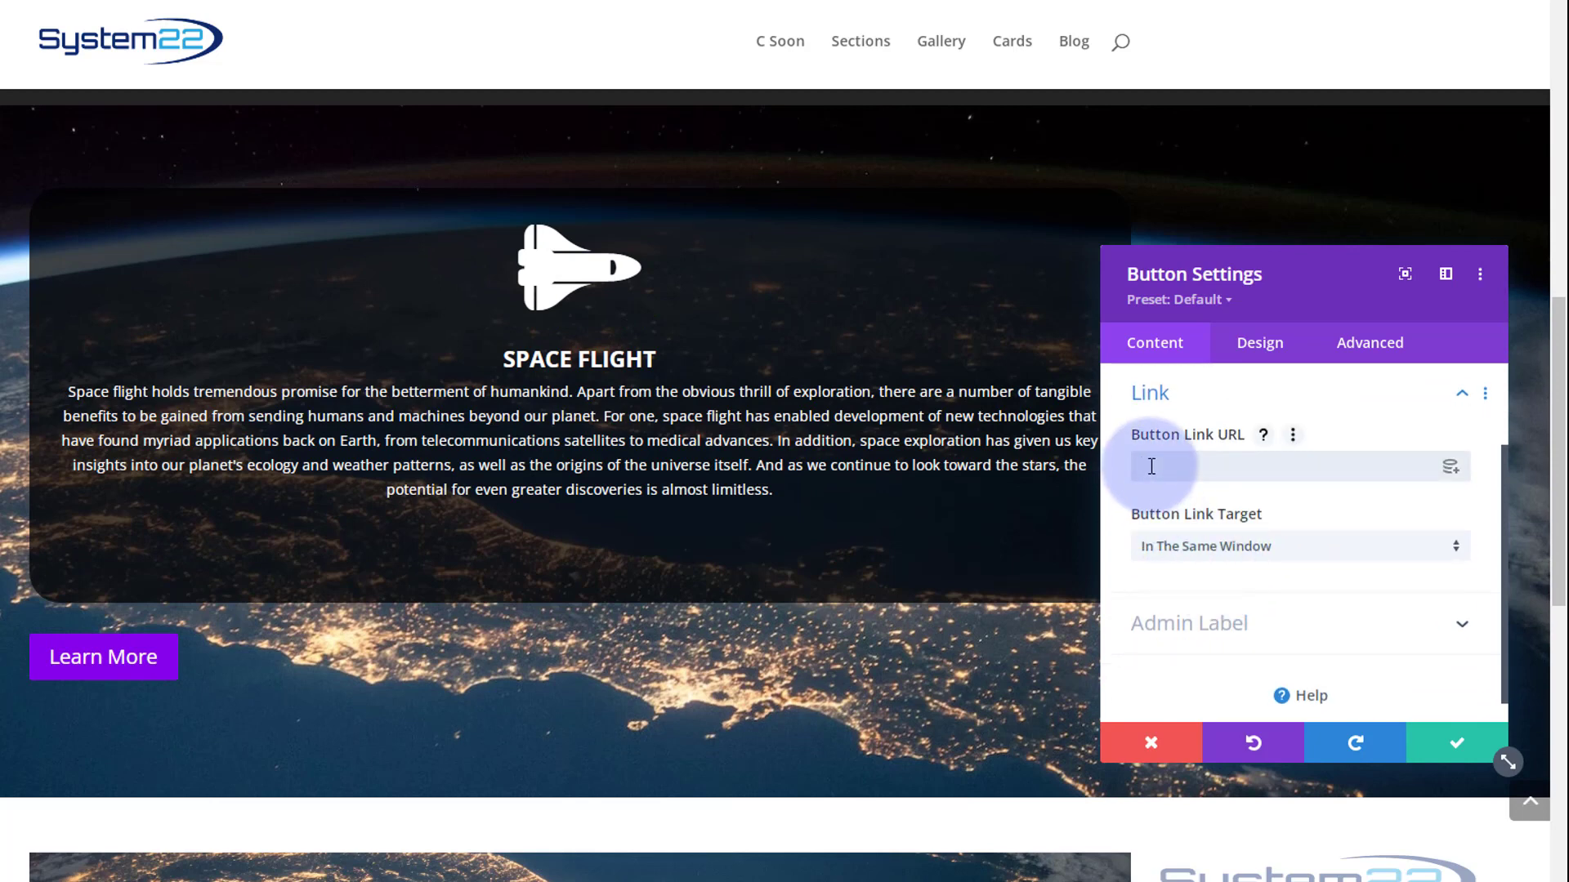
pyautogui.write('#')
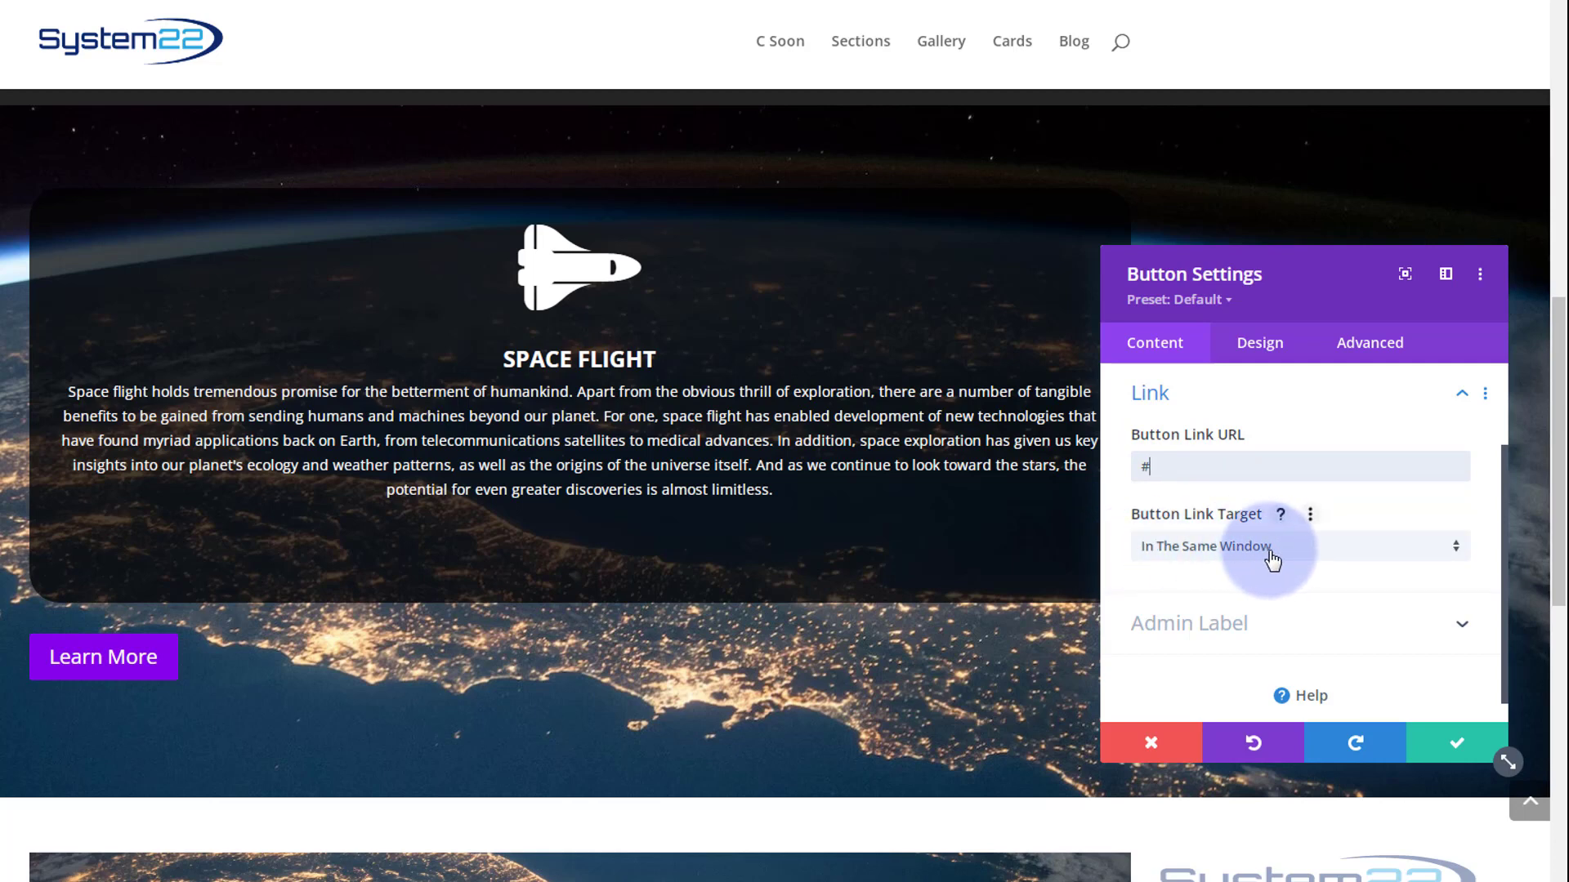
pyautogui.click(1331, 560)
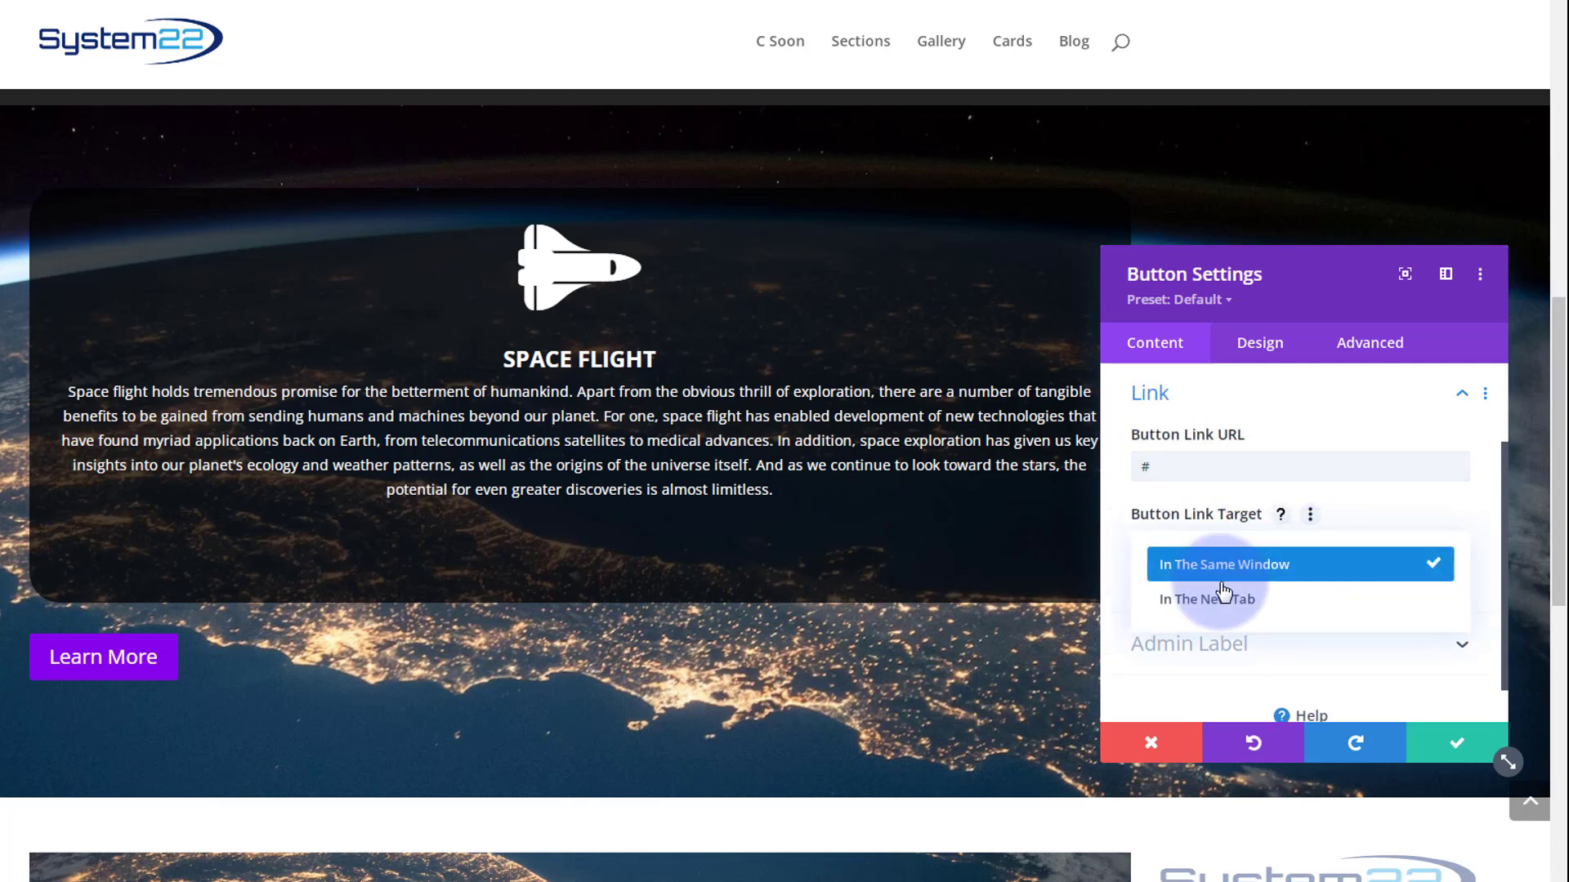
pyautogui.click(1121, 561)
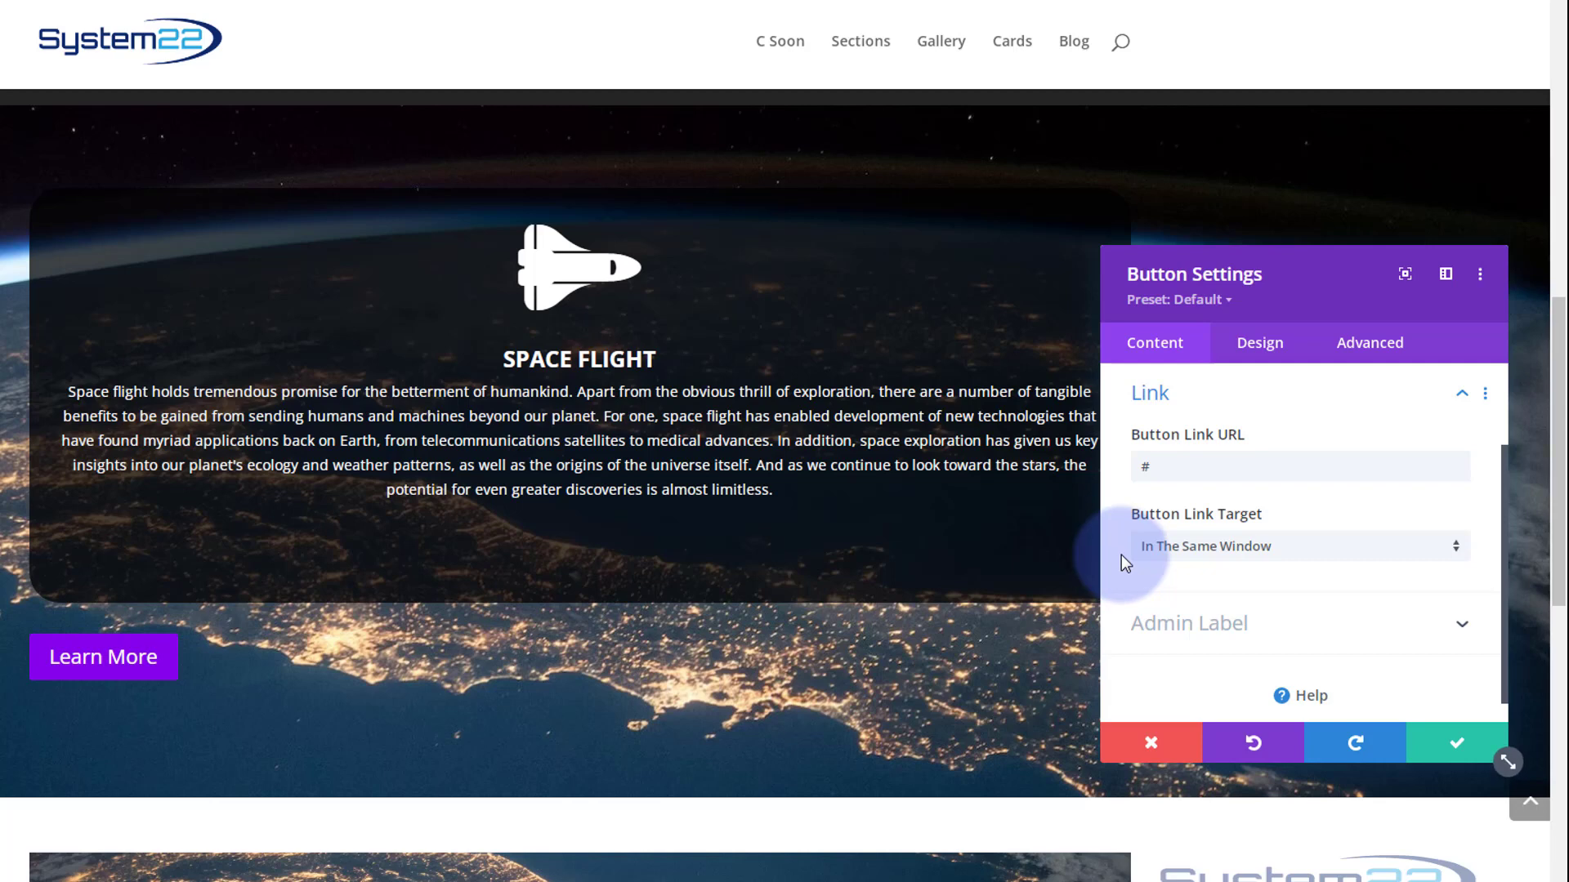
# Step: Align the Learn More button to the center in its design settings
pyautogui.click(1254, 347)
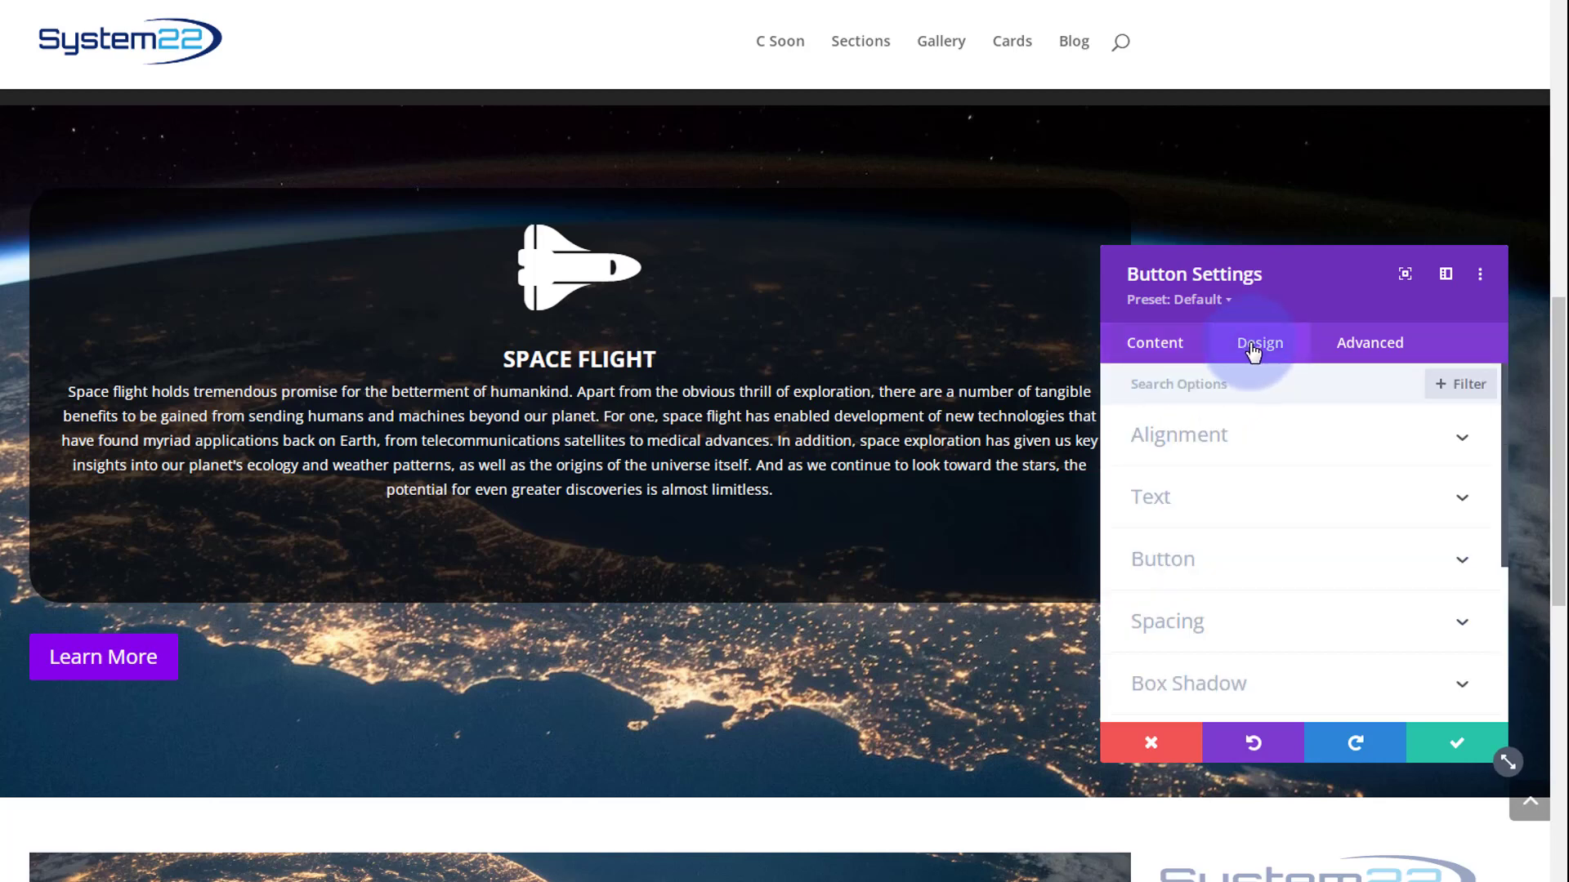
pyautogui.click(1278, 443)
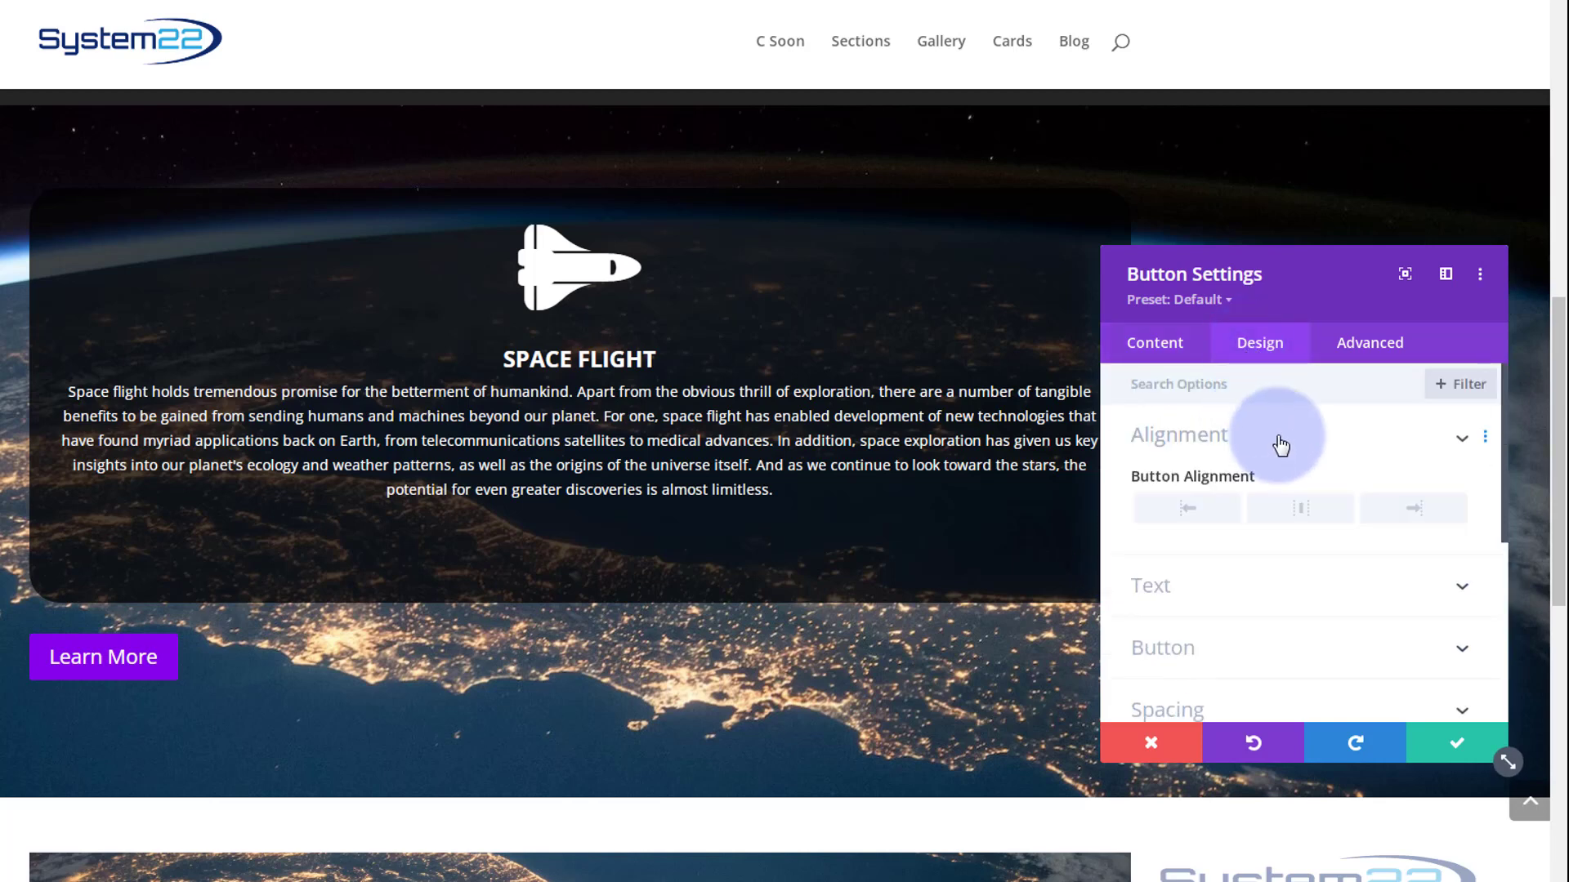
pyautogui.click(1300, 517)
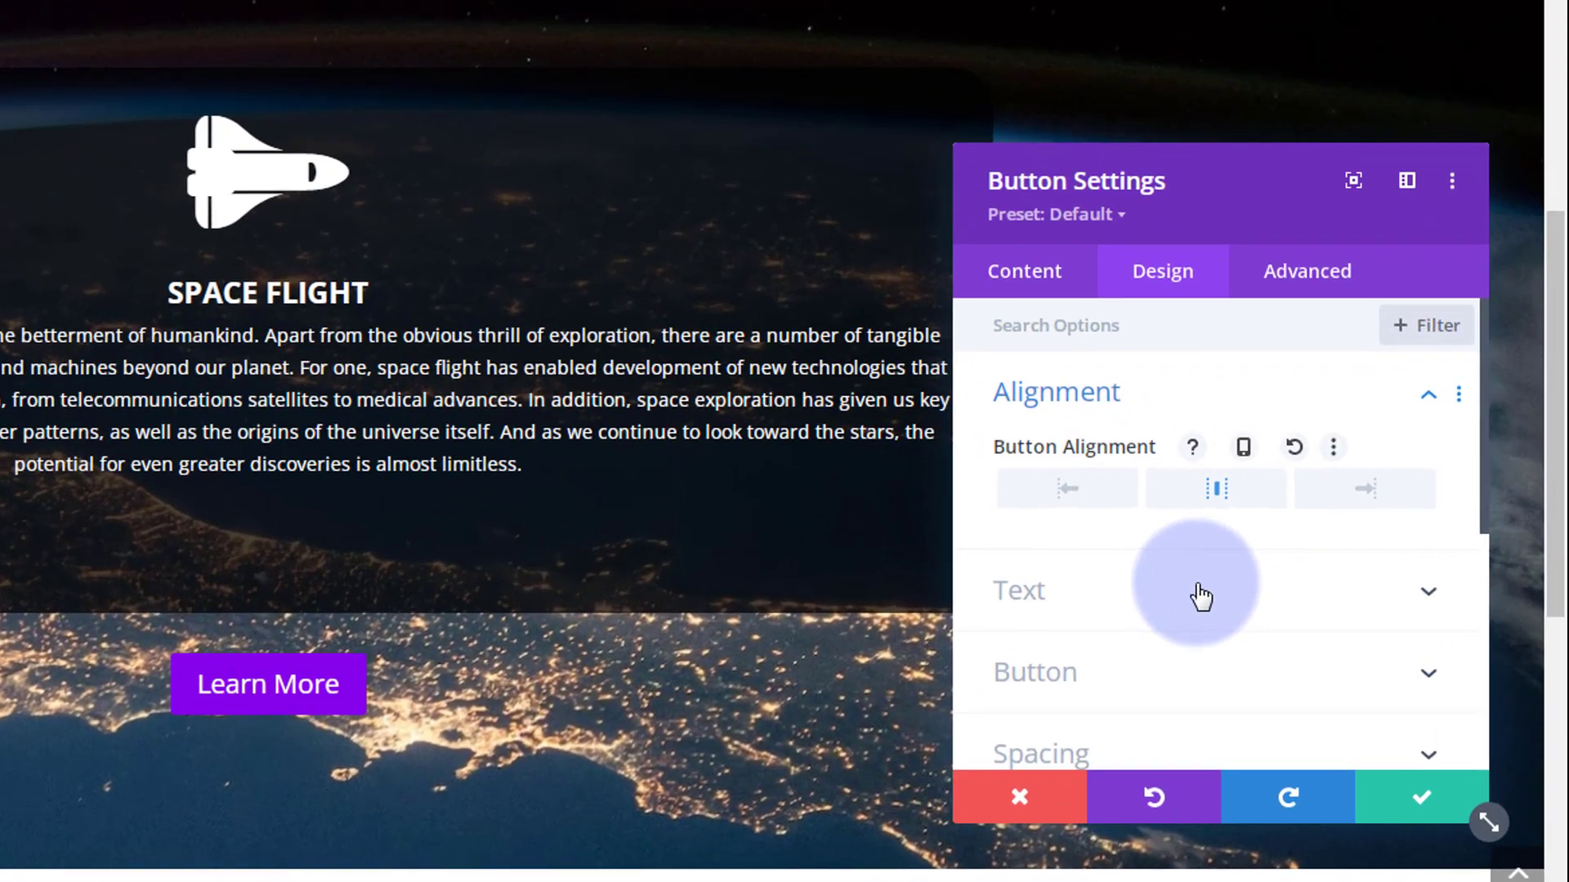
# Step: Enable custom styles for the button and set its background to semi-transparent black, rgba(0,0,0,0.75)
pyautogui.scroll(-3, 1192, 556)
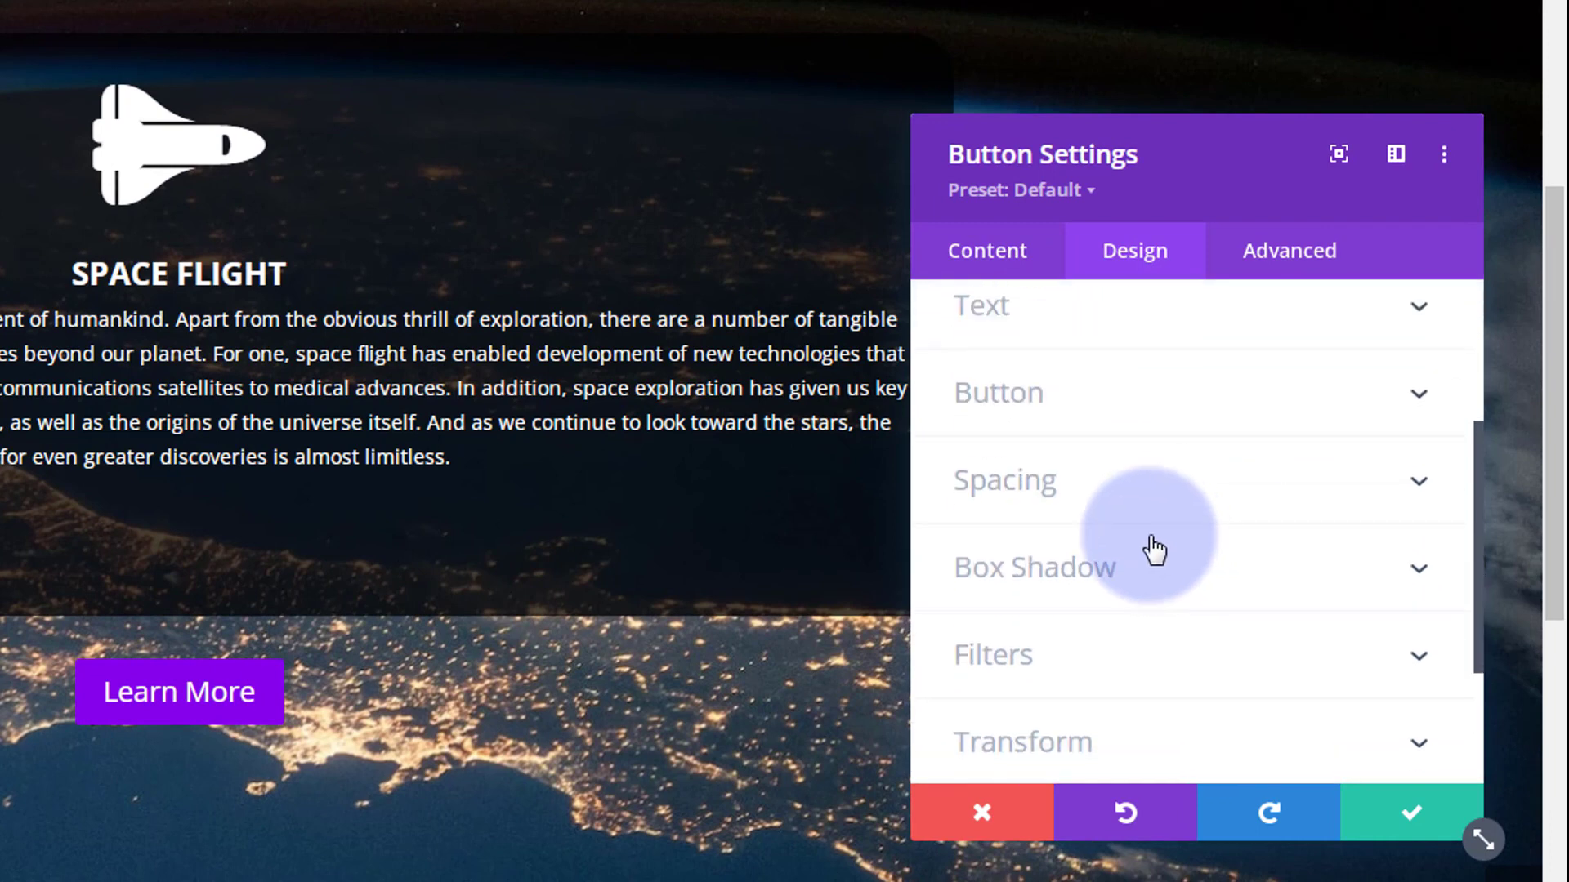
pyautogui.click(1103, 411)
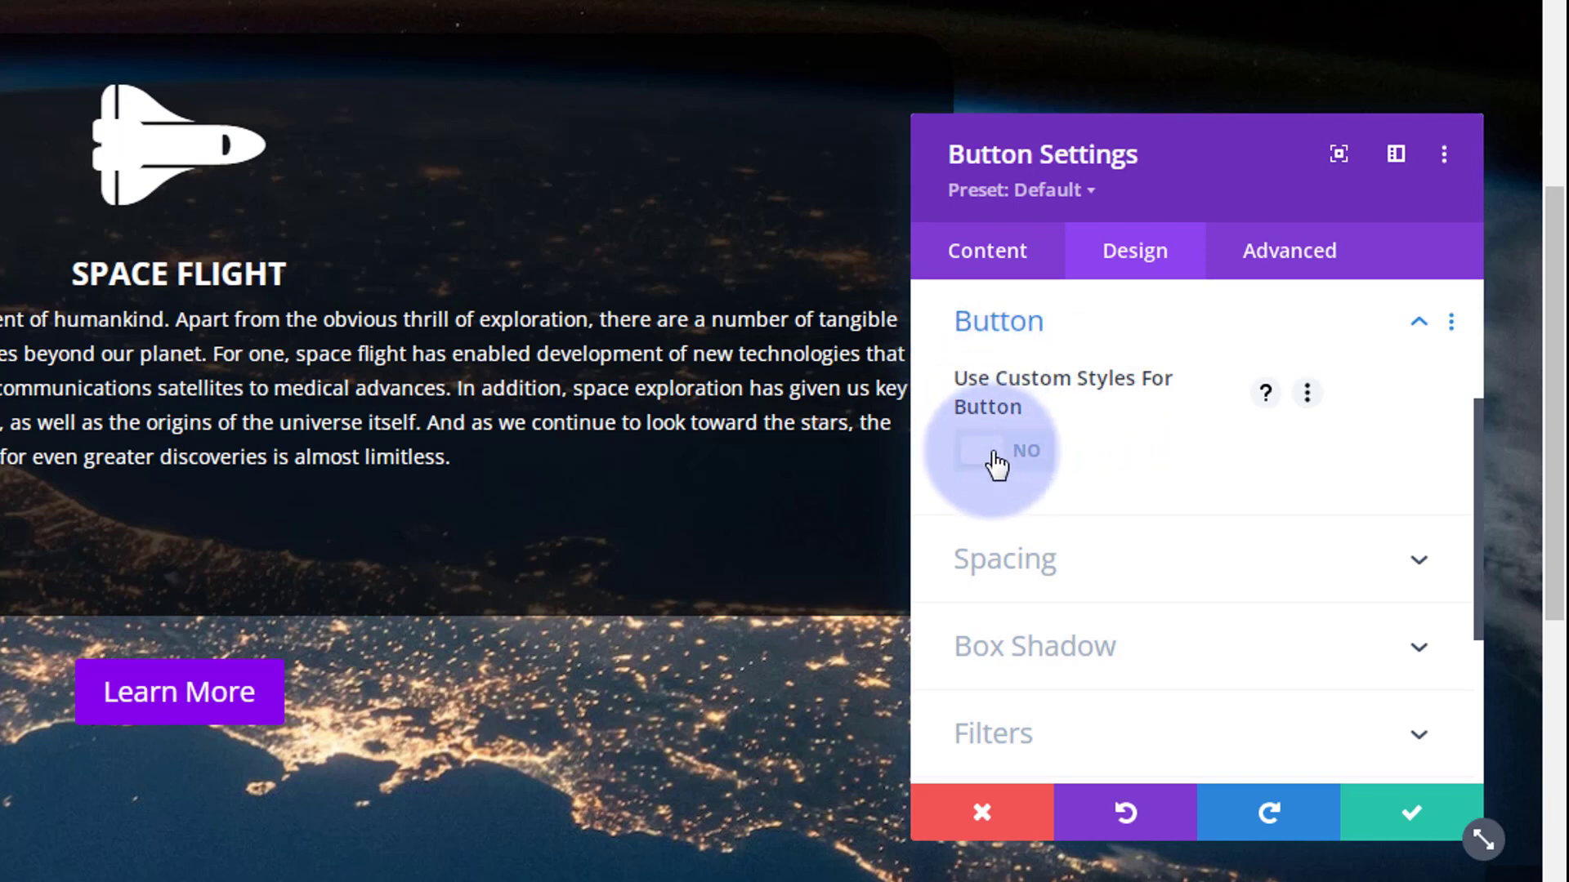
pyautogui.click(1083, 459)
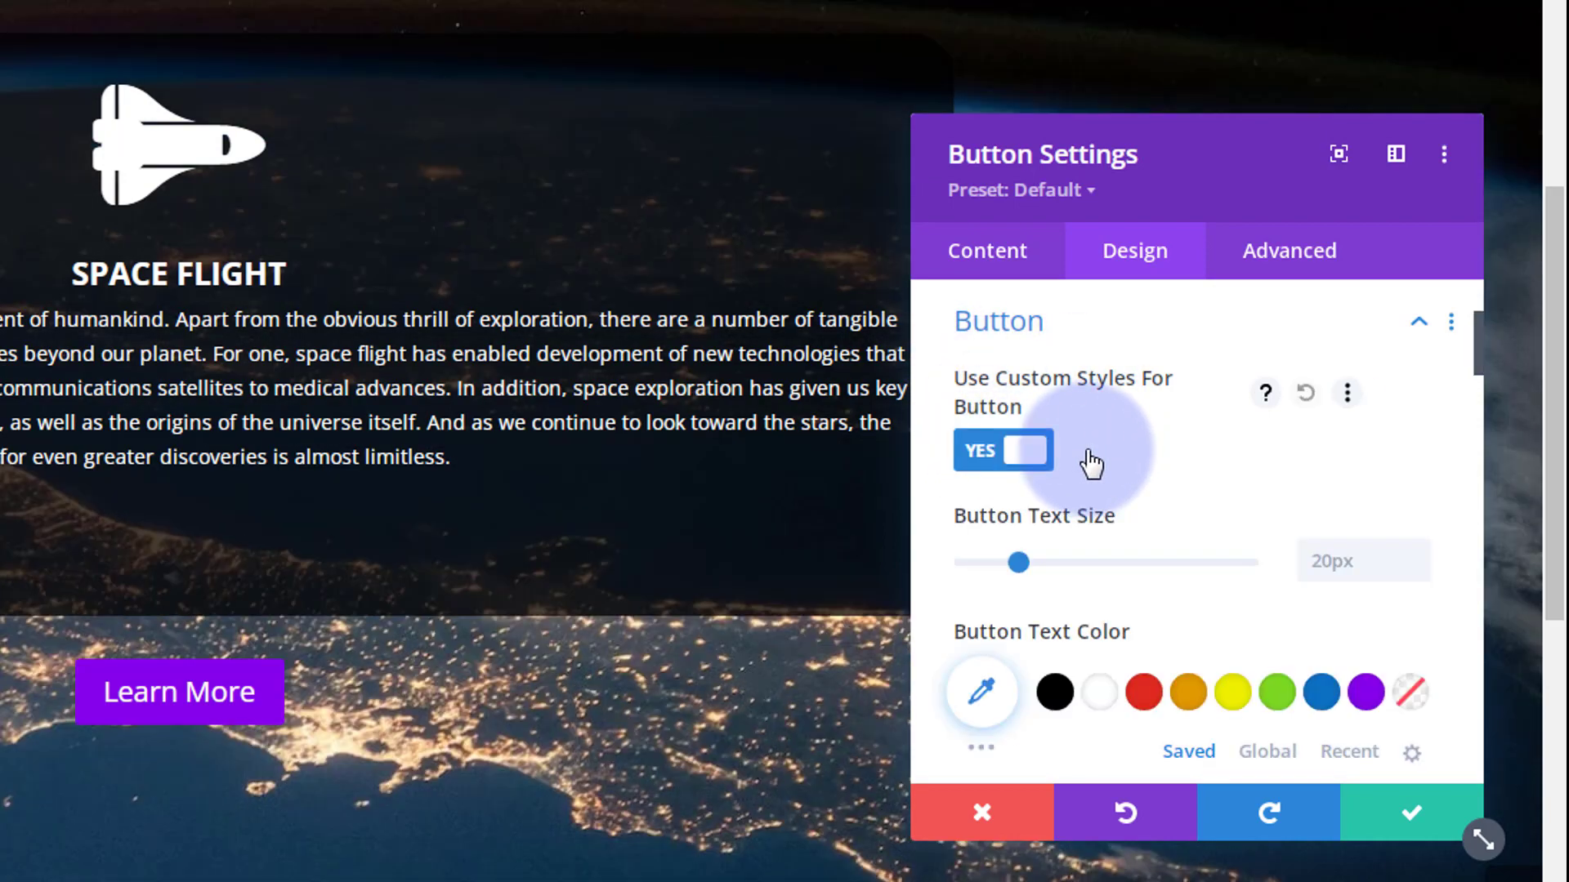
pyautogui.scroll(-2, 1218, 462)
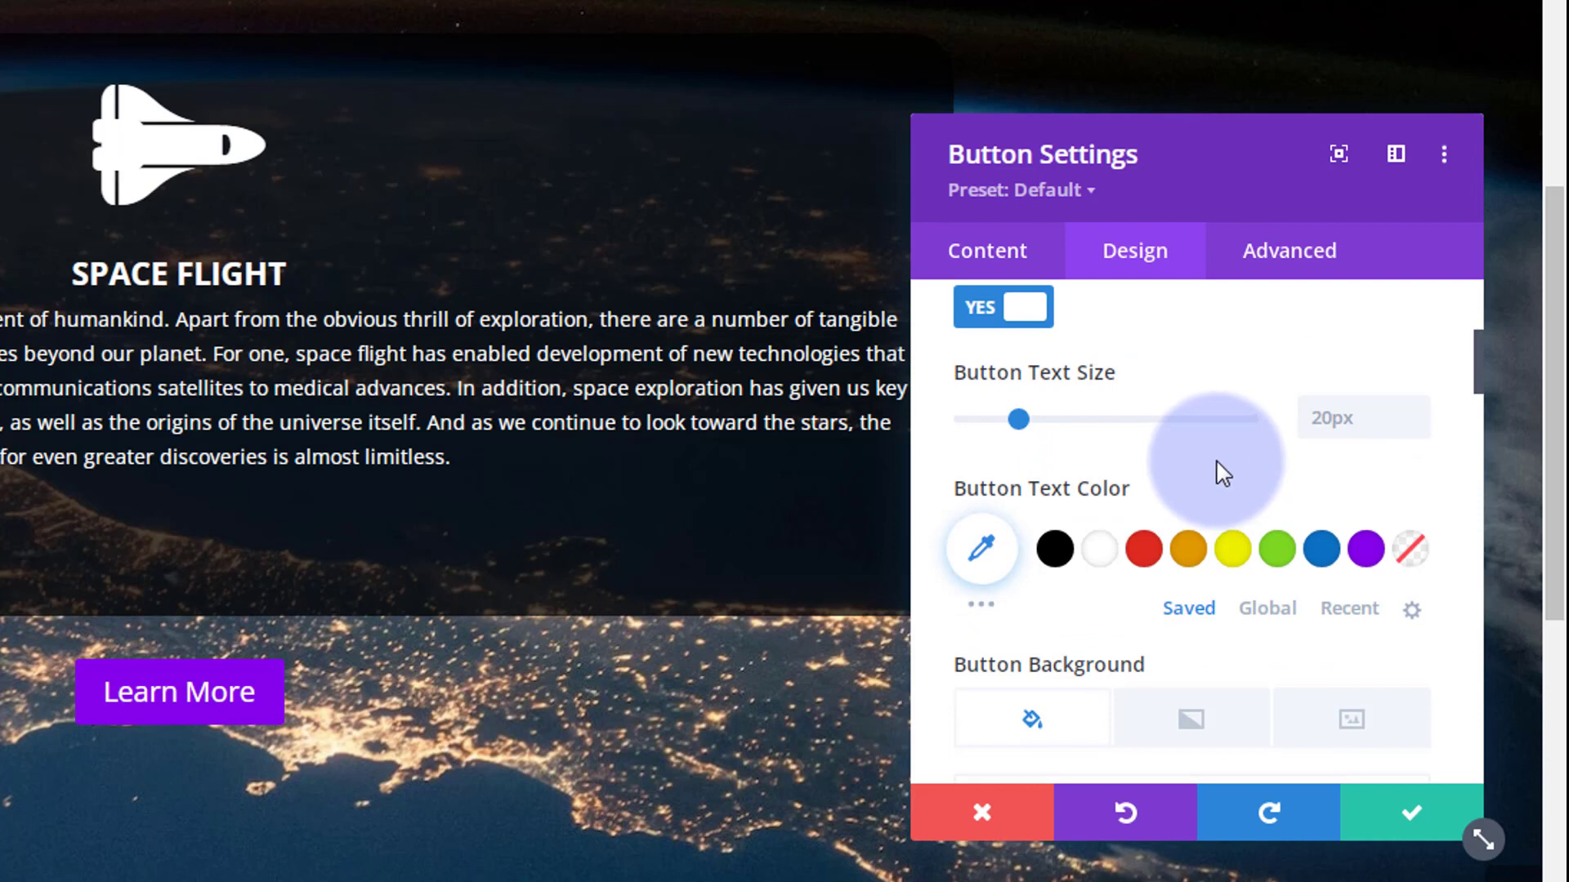
pyautogui.scroll(-2, 1210, 448)
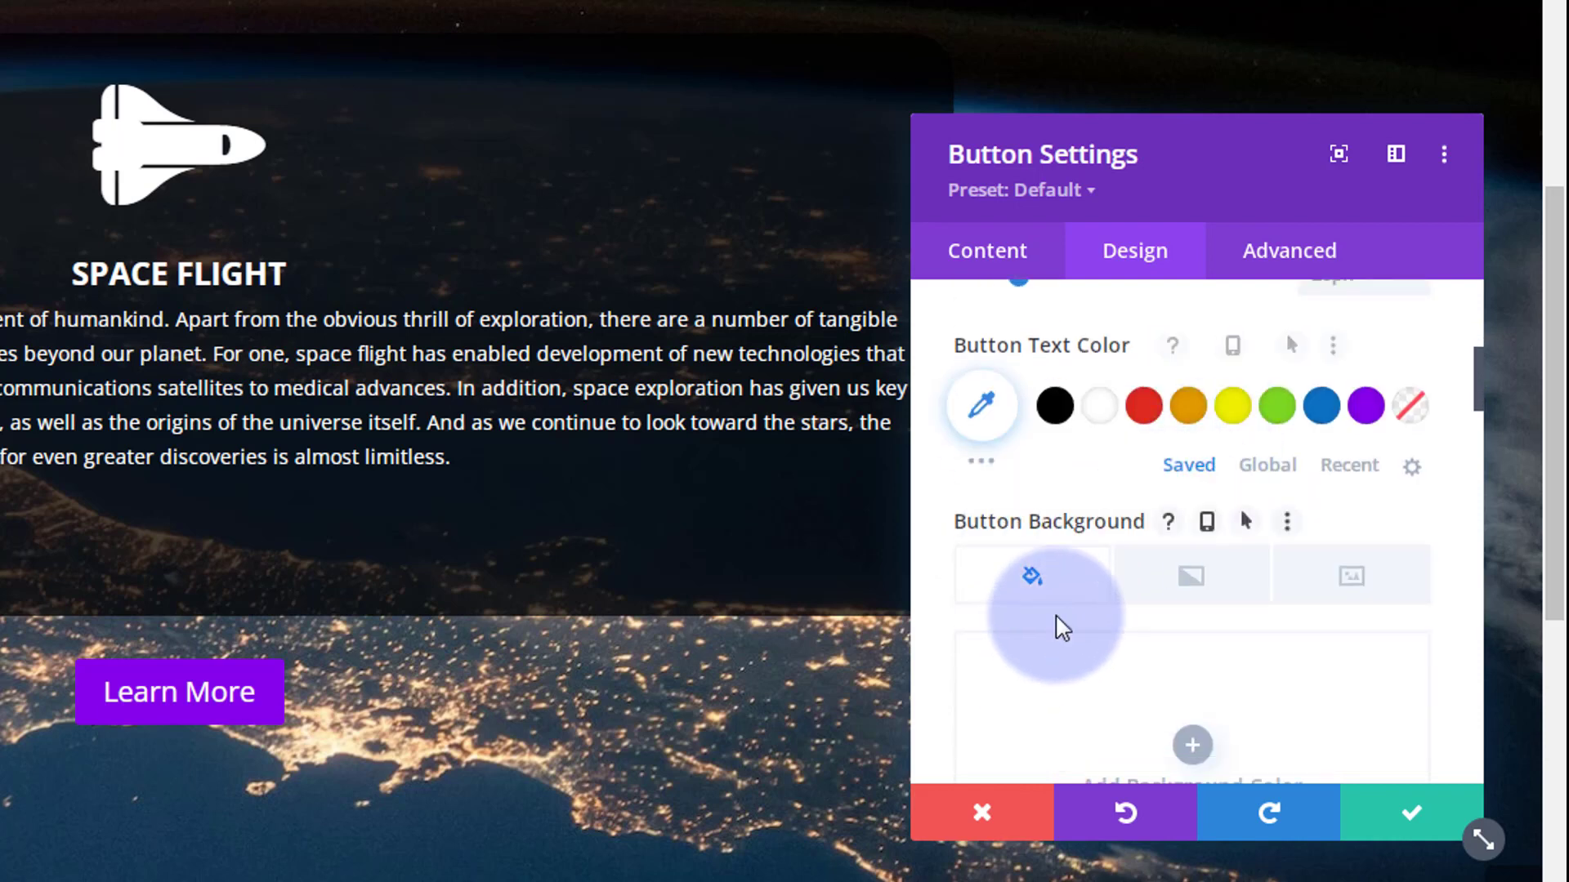
pyautogui.scroll(-4, 1057, 624)
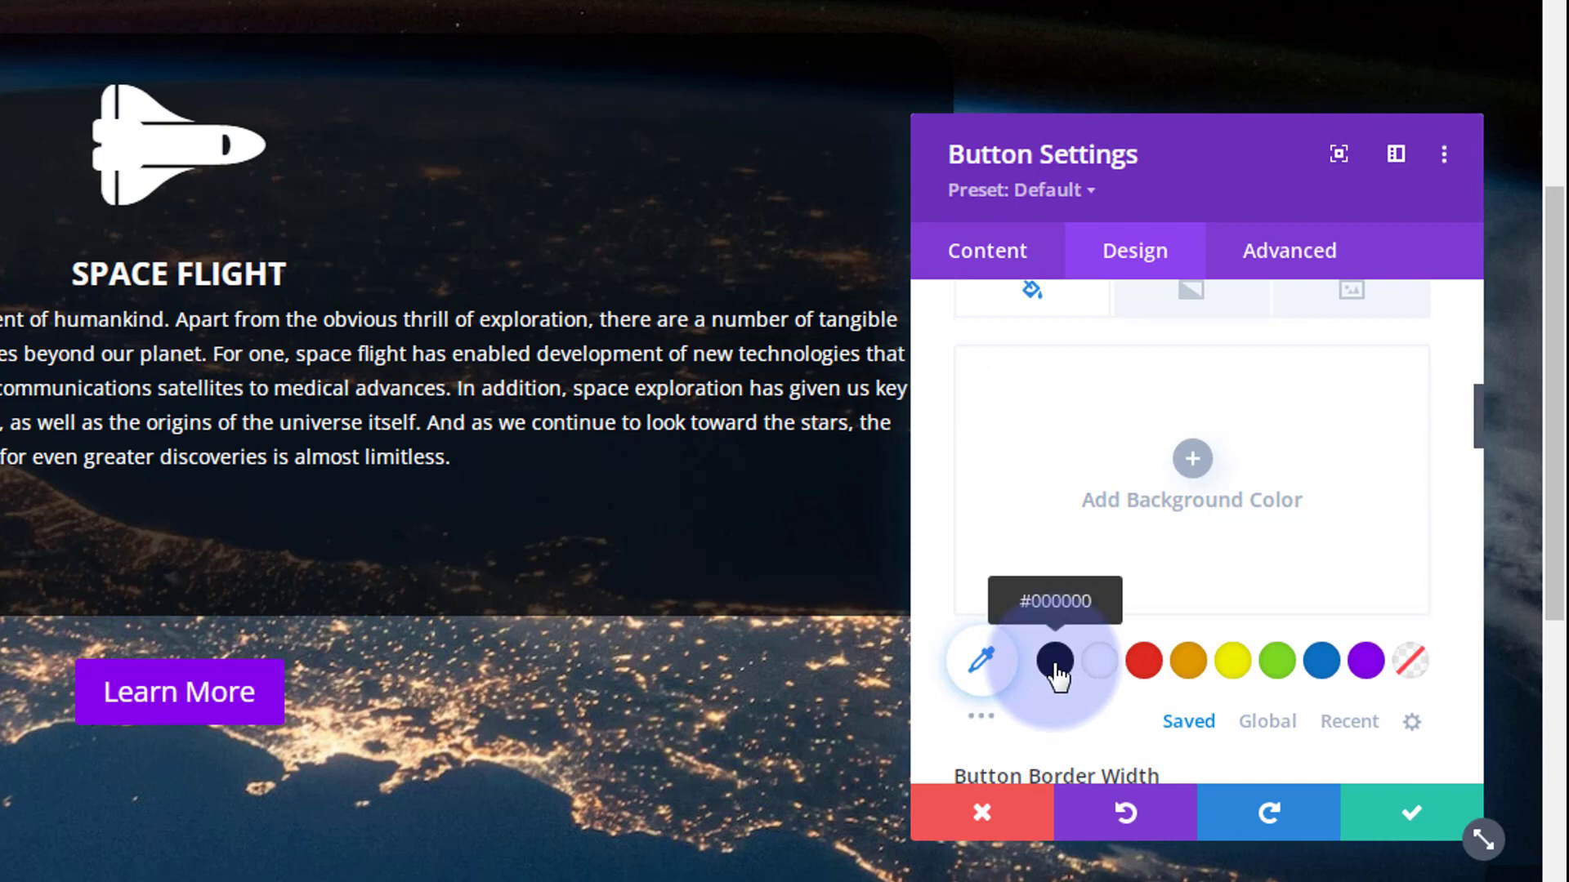
pyautogui.click(1056, 662)
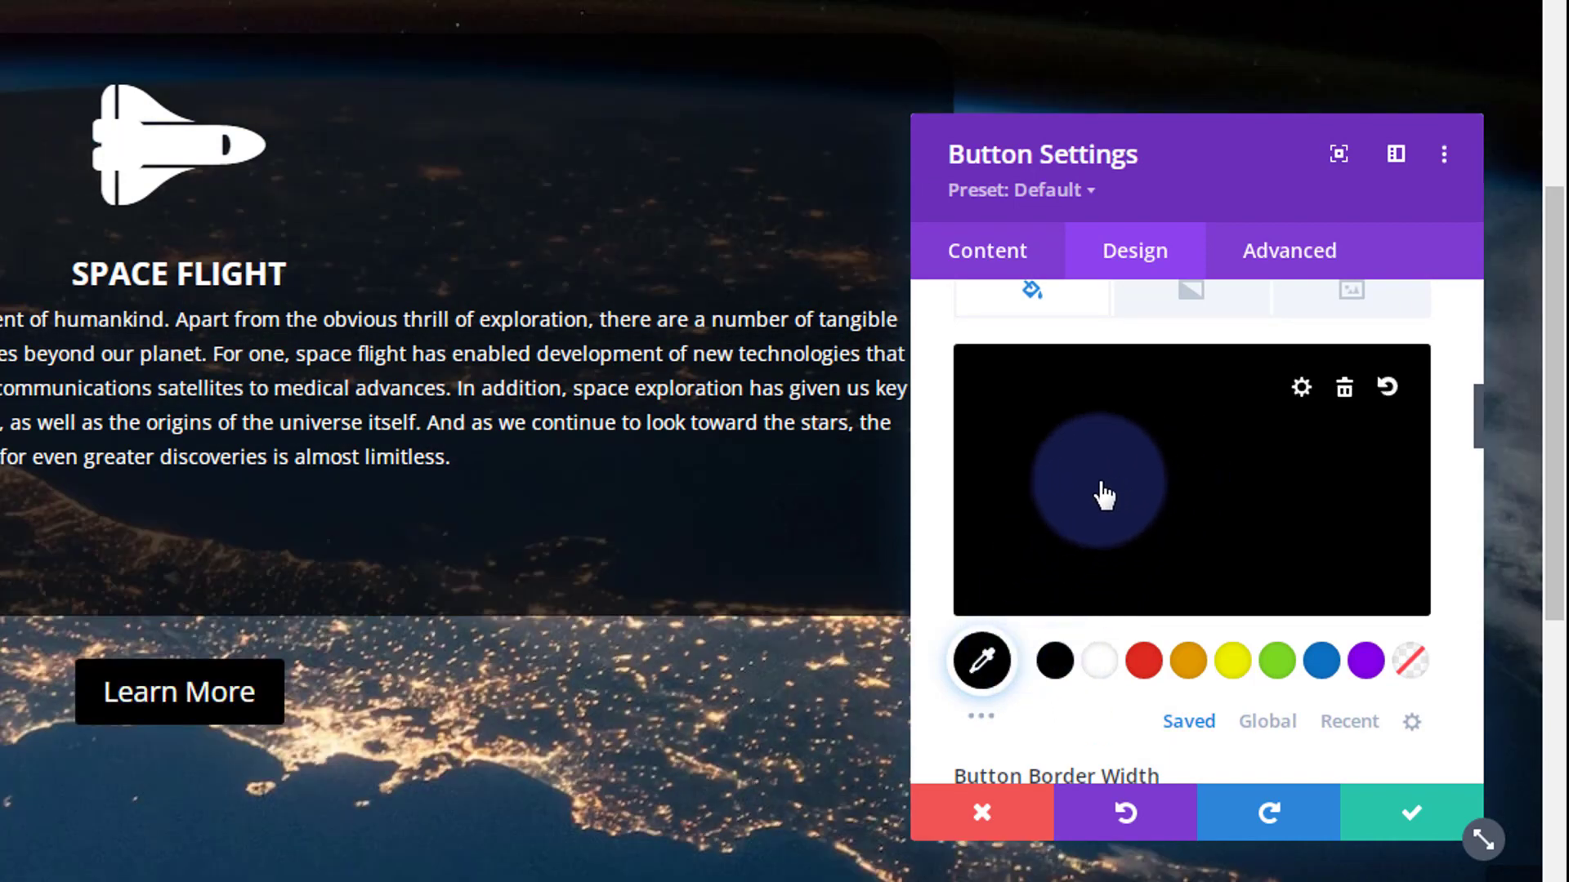
pyautogui.click(1103, 494)
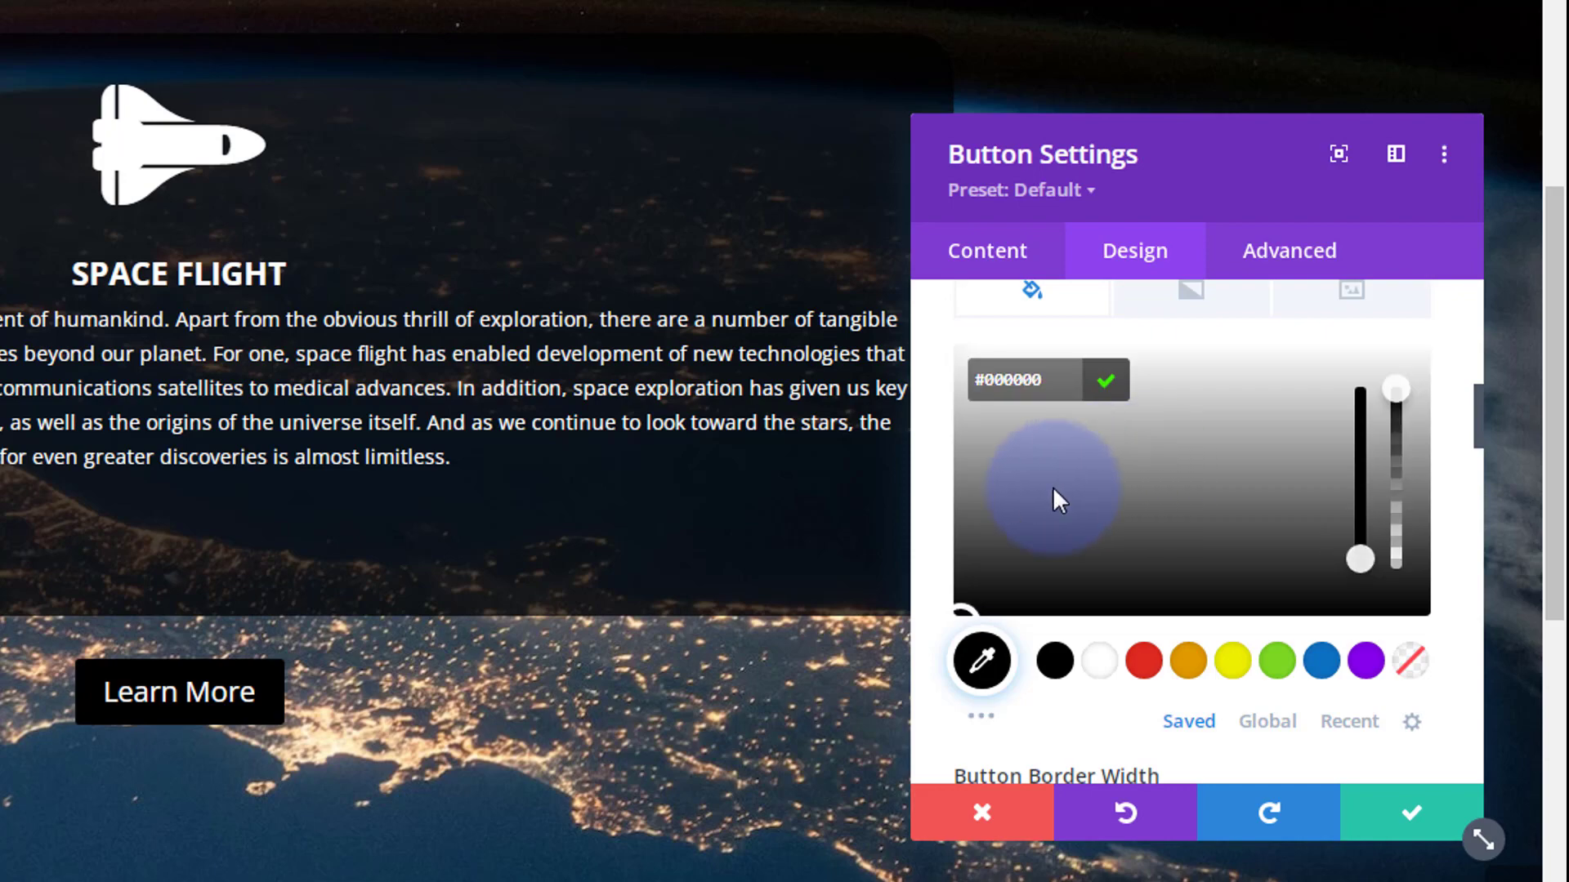
pyautogui.click(1396, 394)
pyautogui.moveTo(1399, 429); pyautogui.dragTo(1398, 448)
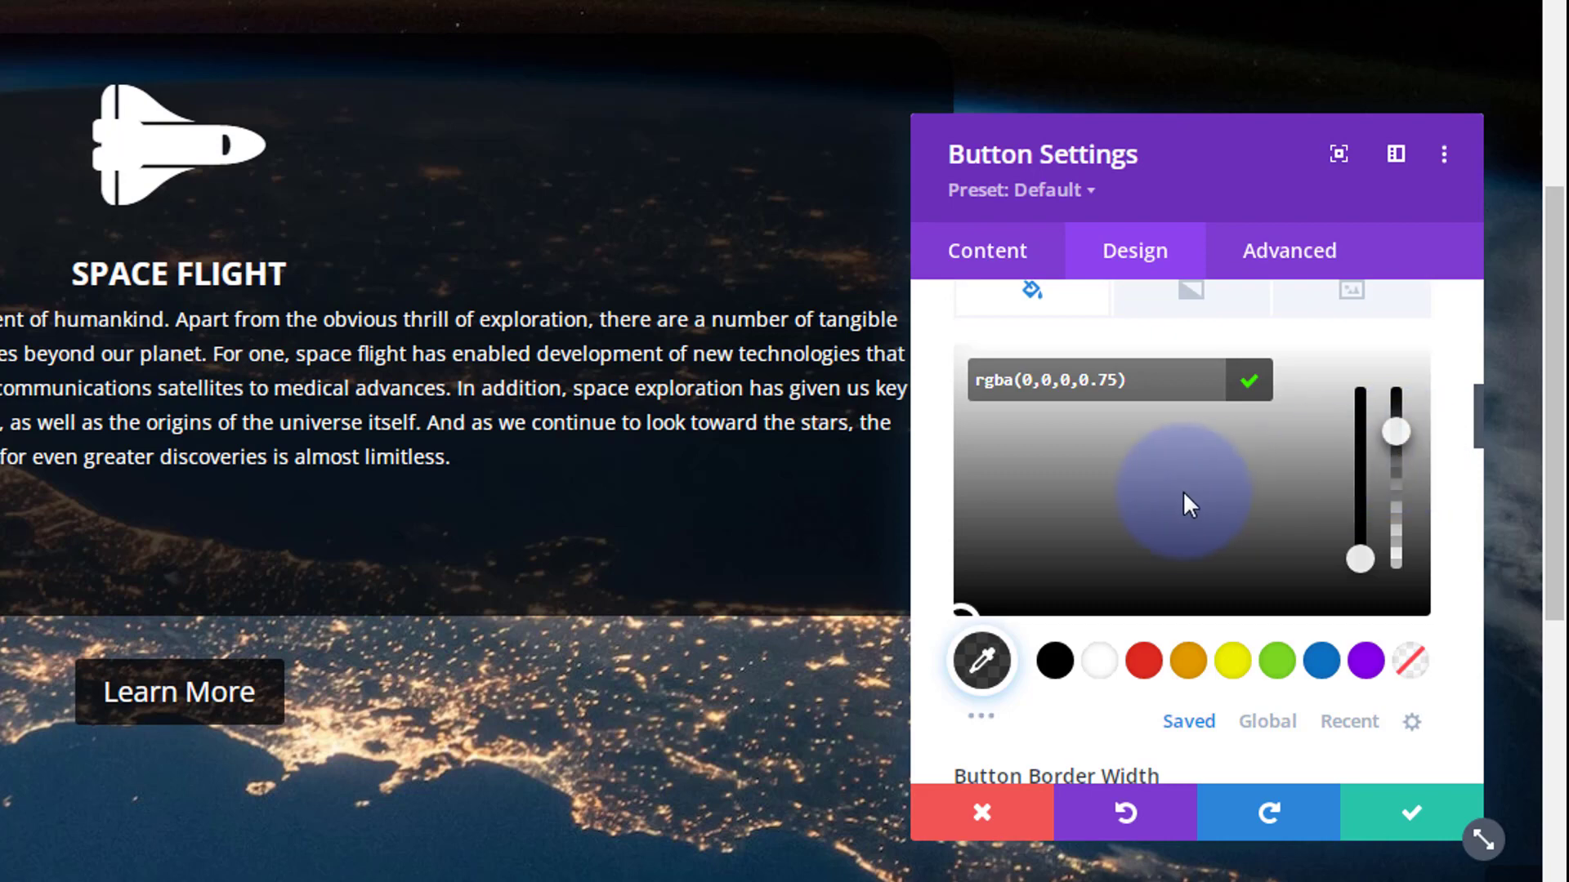
# Step: Give the button a 2px border width and a 30px border radius
pyautogui.scroll(-4, 1188, 492)
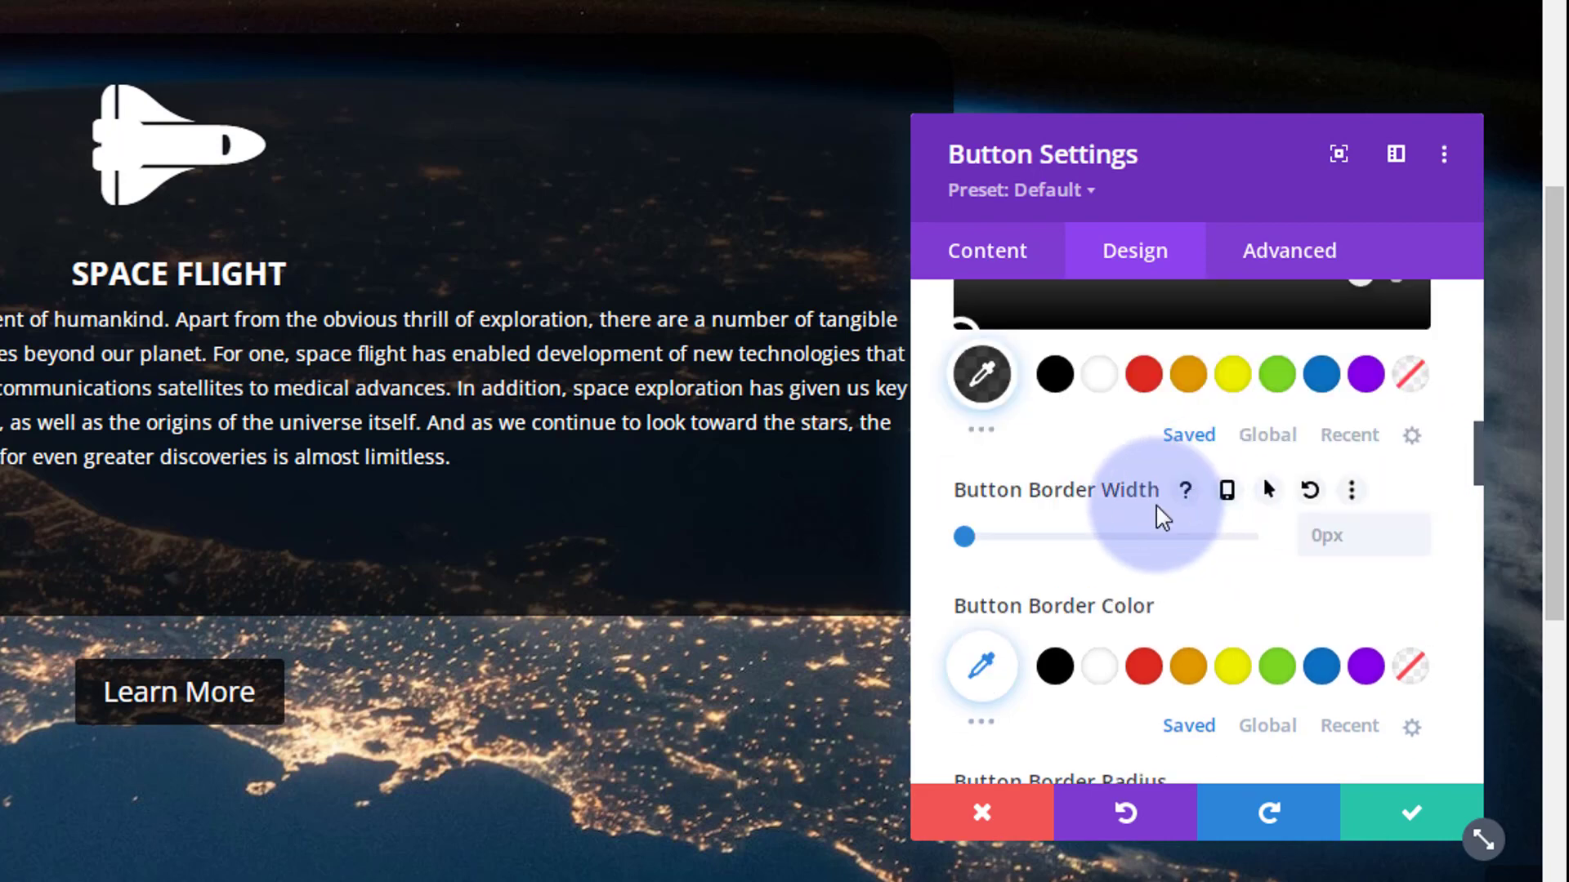
pyautogui.click(1414, 527)
pyautogui.click(1414, 527)
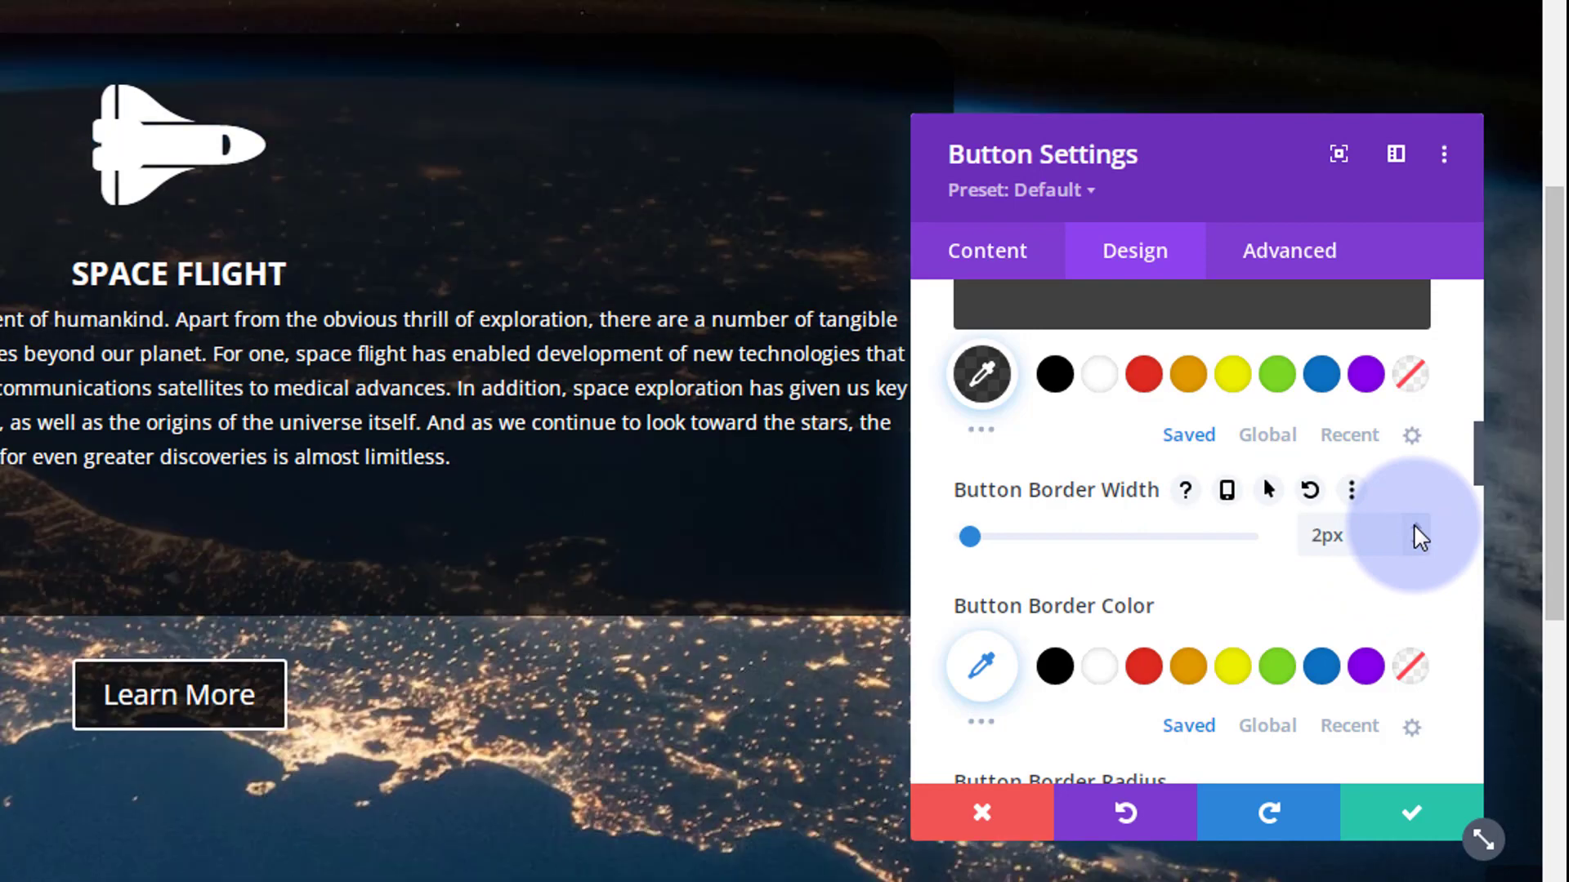
pyautogui.scroll(-4, 1250, 611)
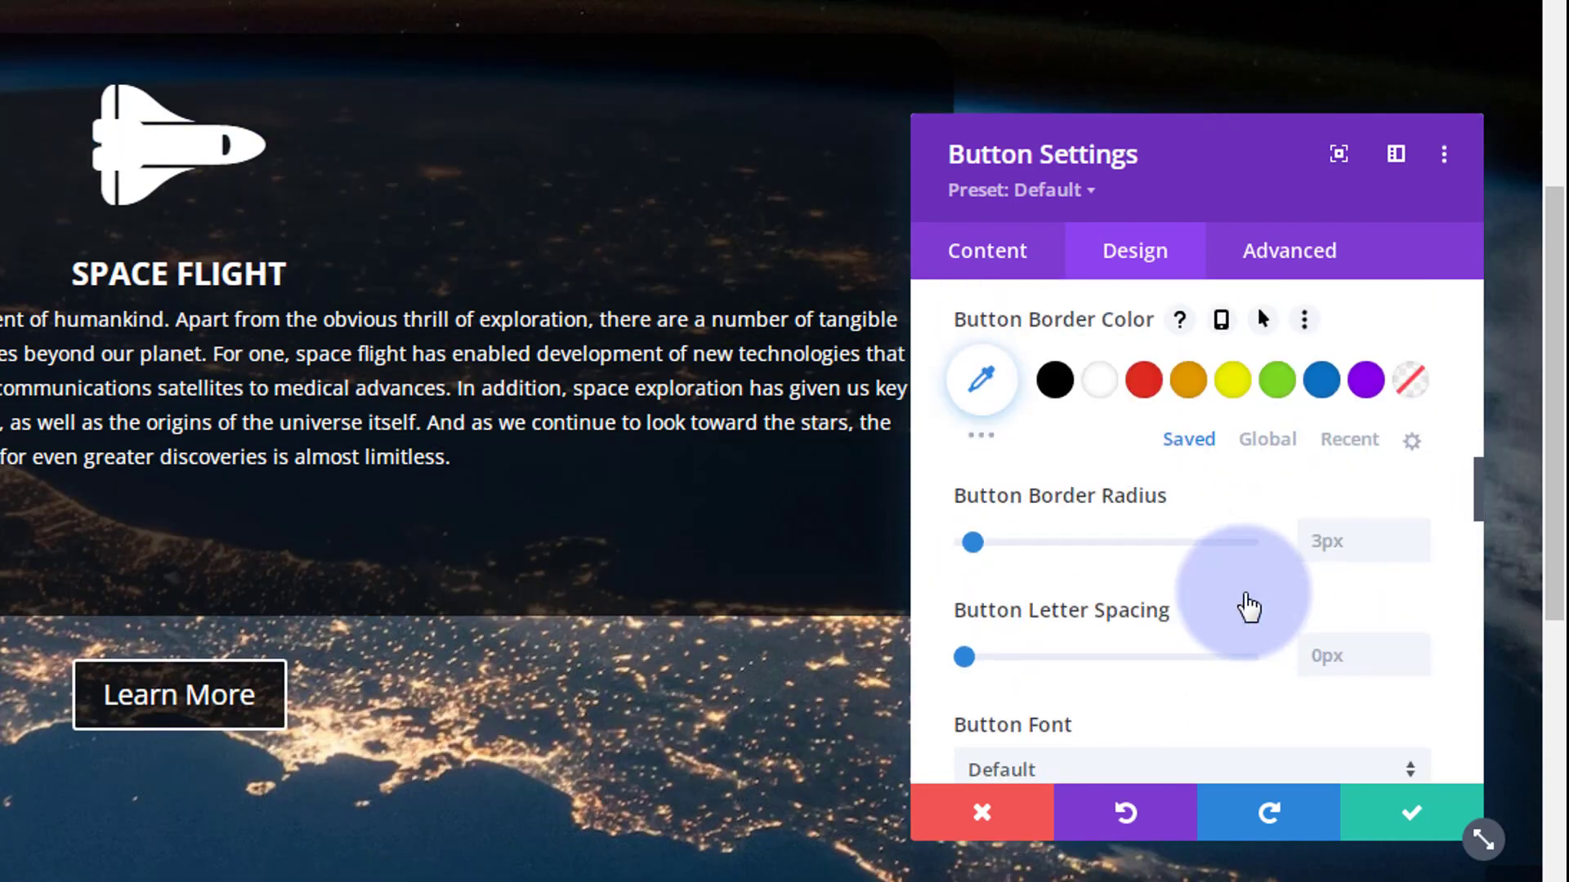
pyautogui.click(1328, 536)
pyautogui.write('30px')
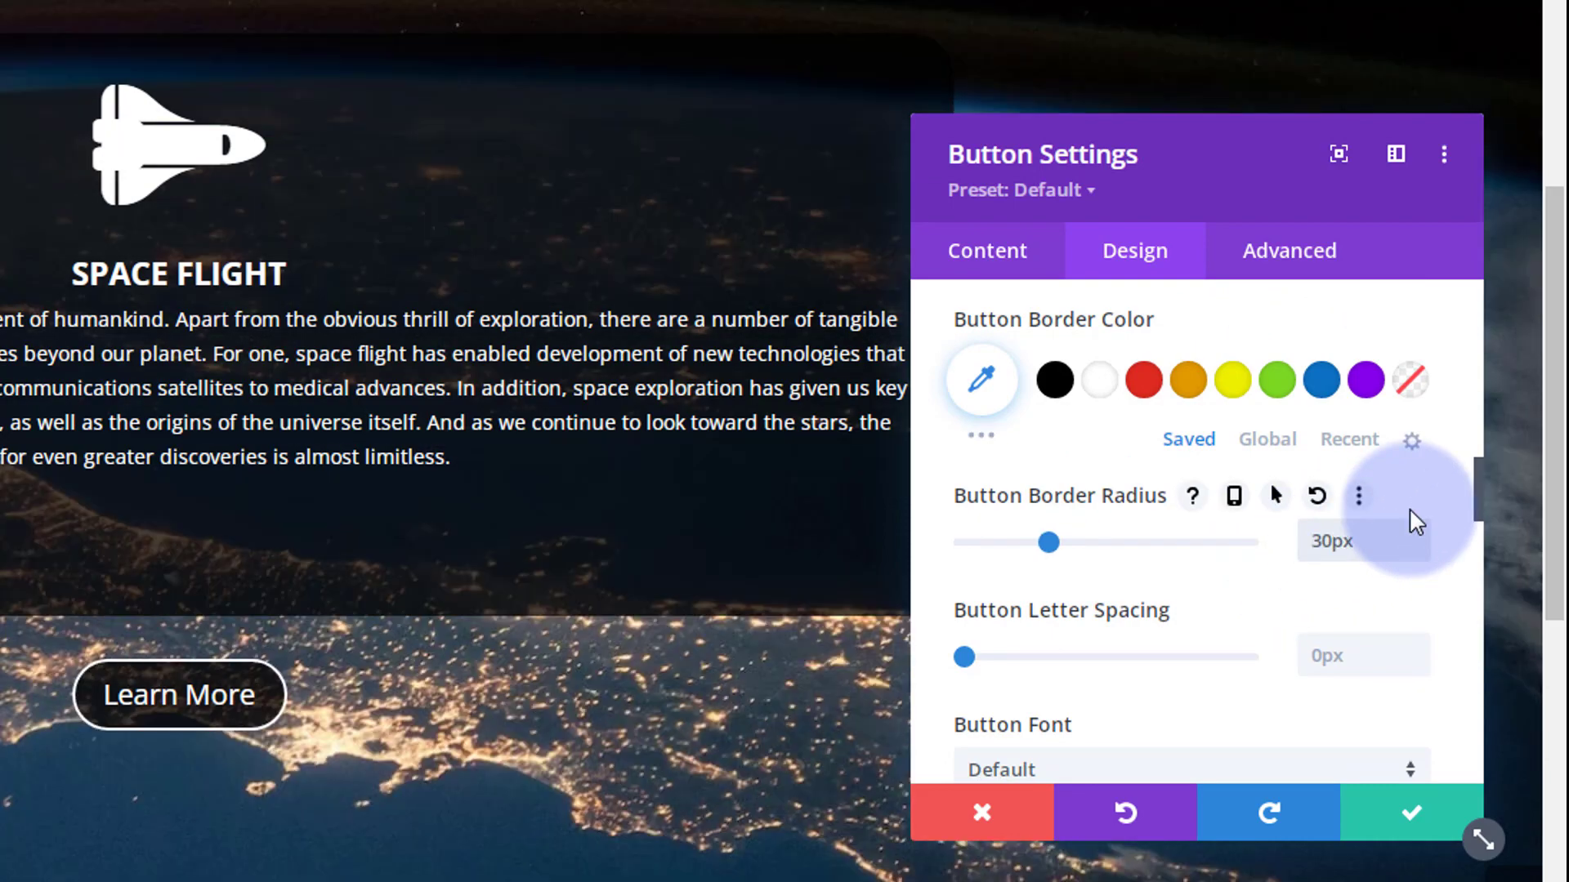
# Step: Keep the default button font, set the font style to uppercase and turn off the button icon
pyautogui.scroll(-2, 1140, 506)
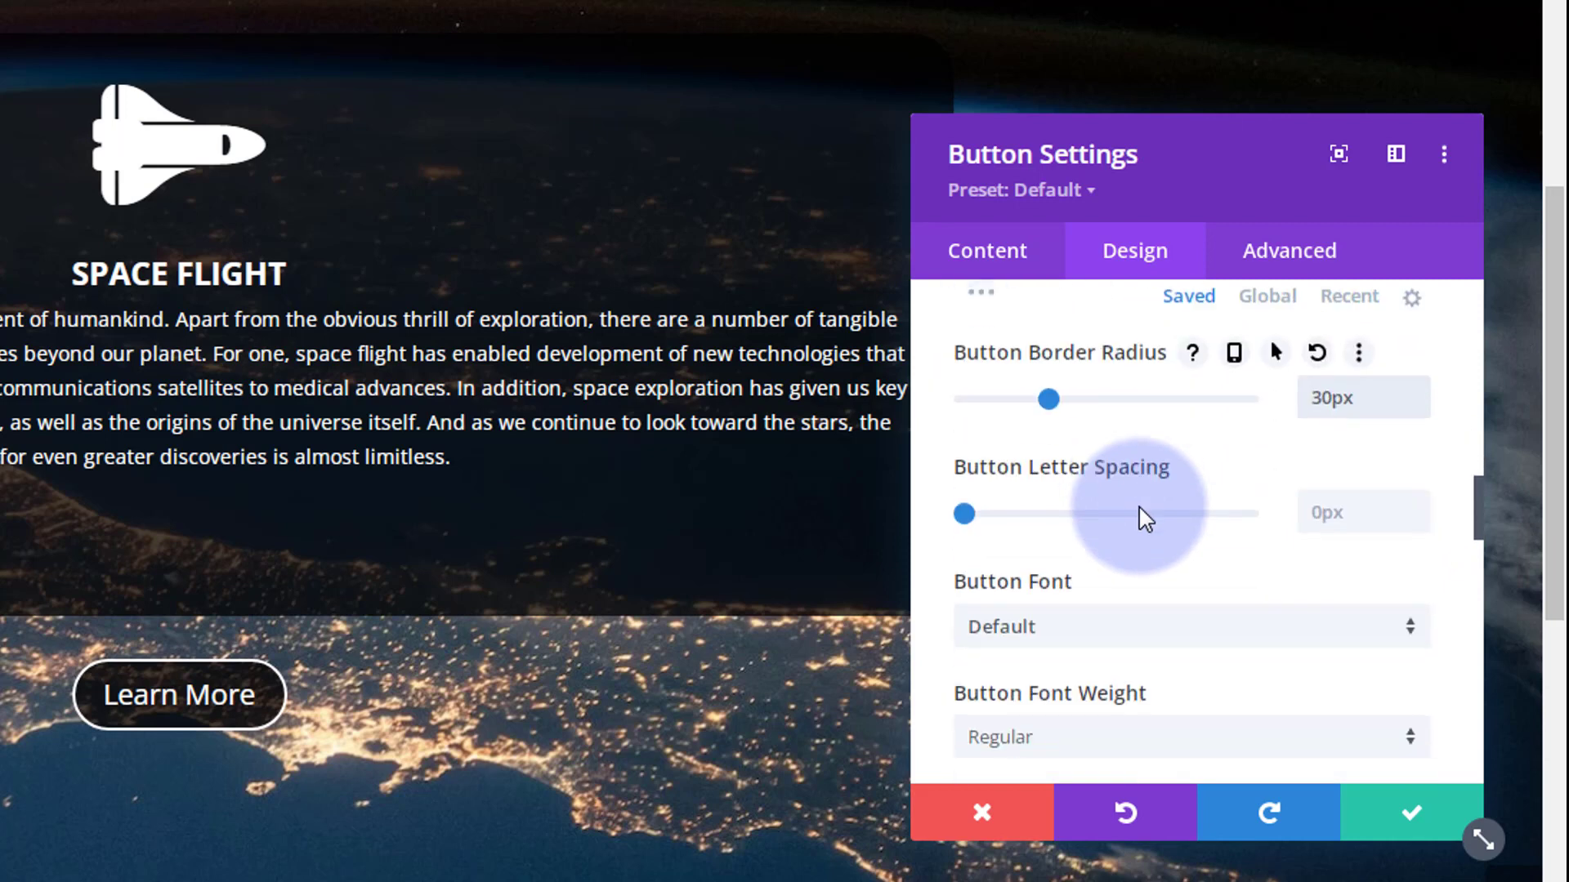
pyautogui.scroll(-4, 1140, 501)
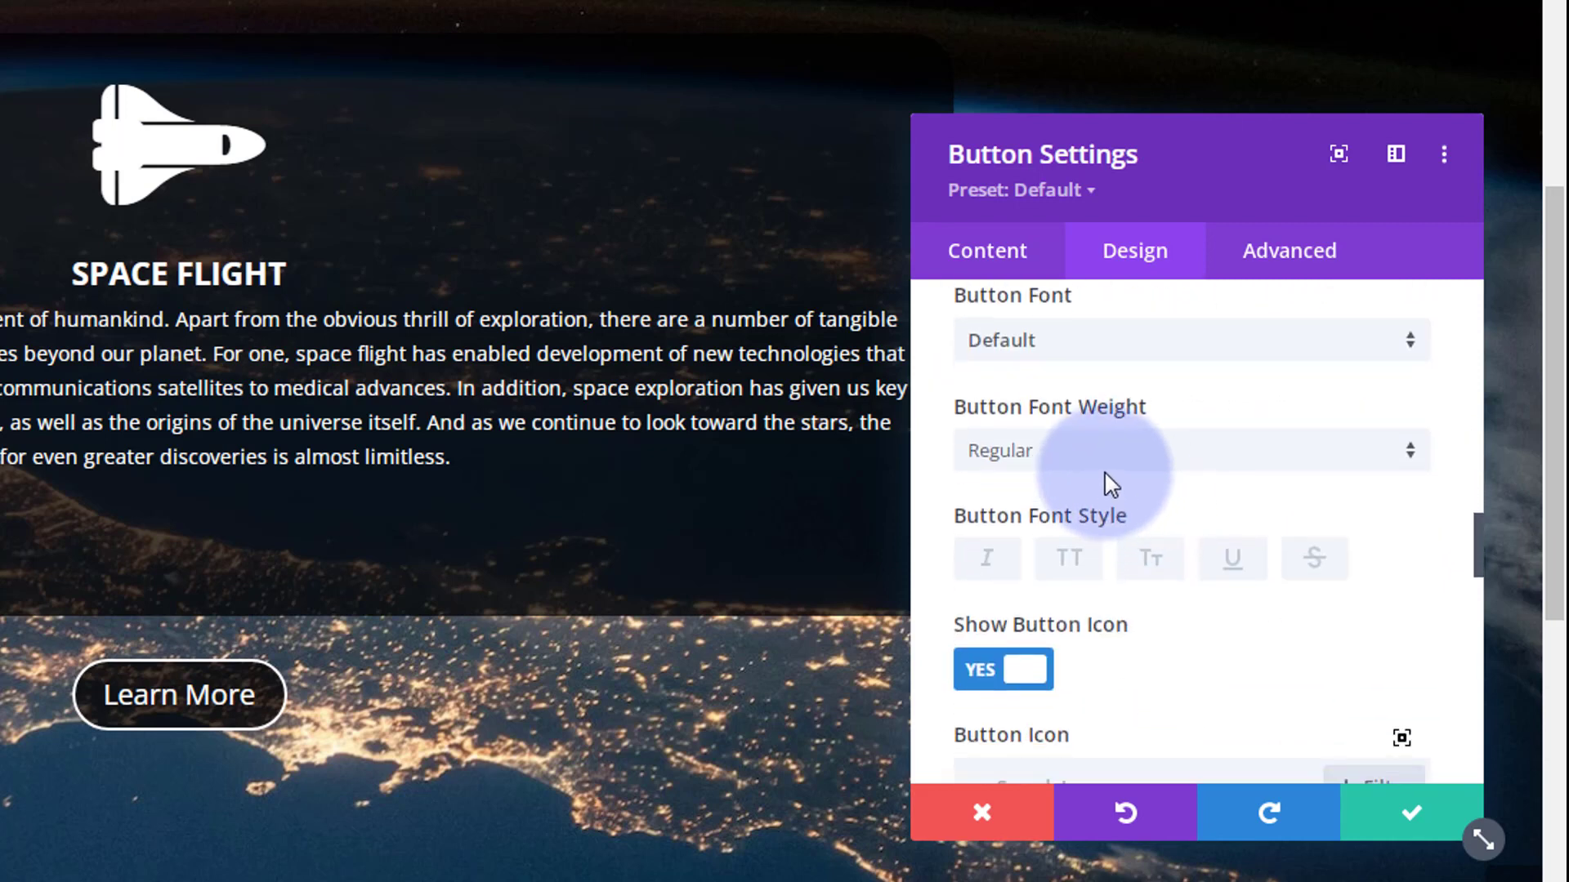
pyautogui.click(1072, 360)
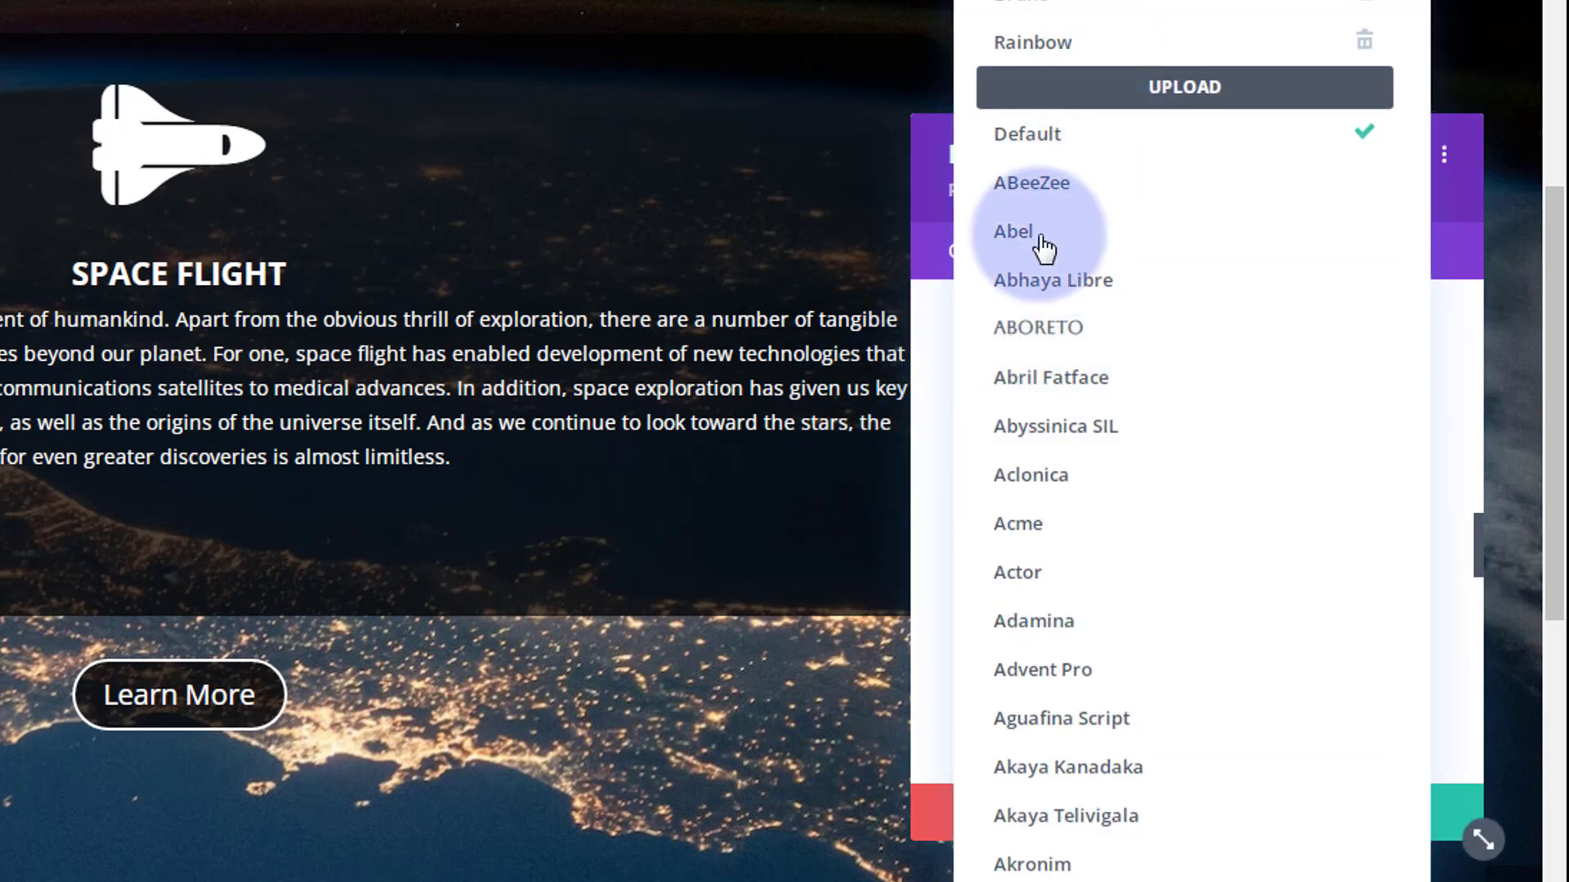
pyautogui.click(933, 301)
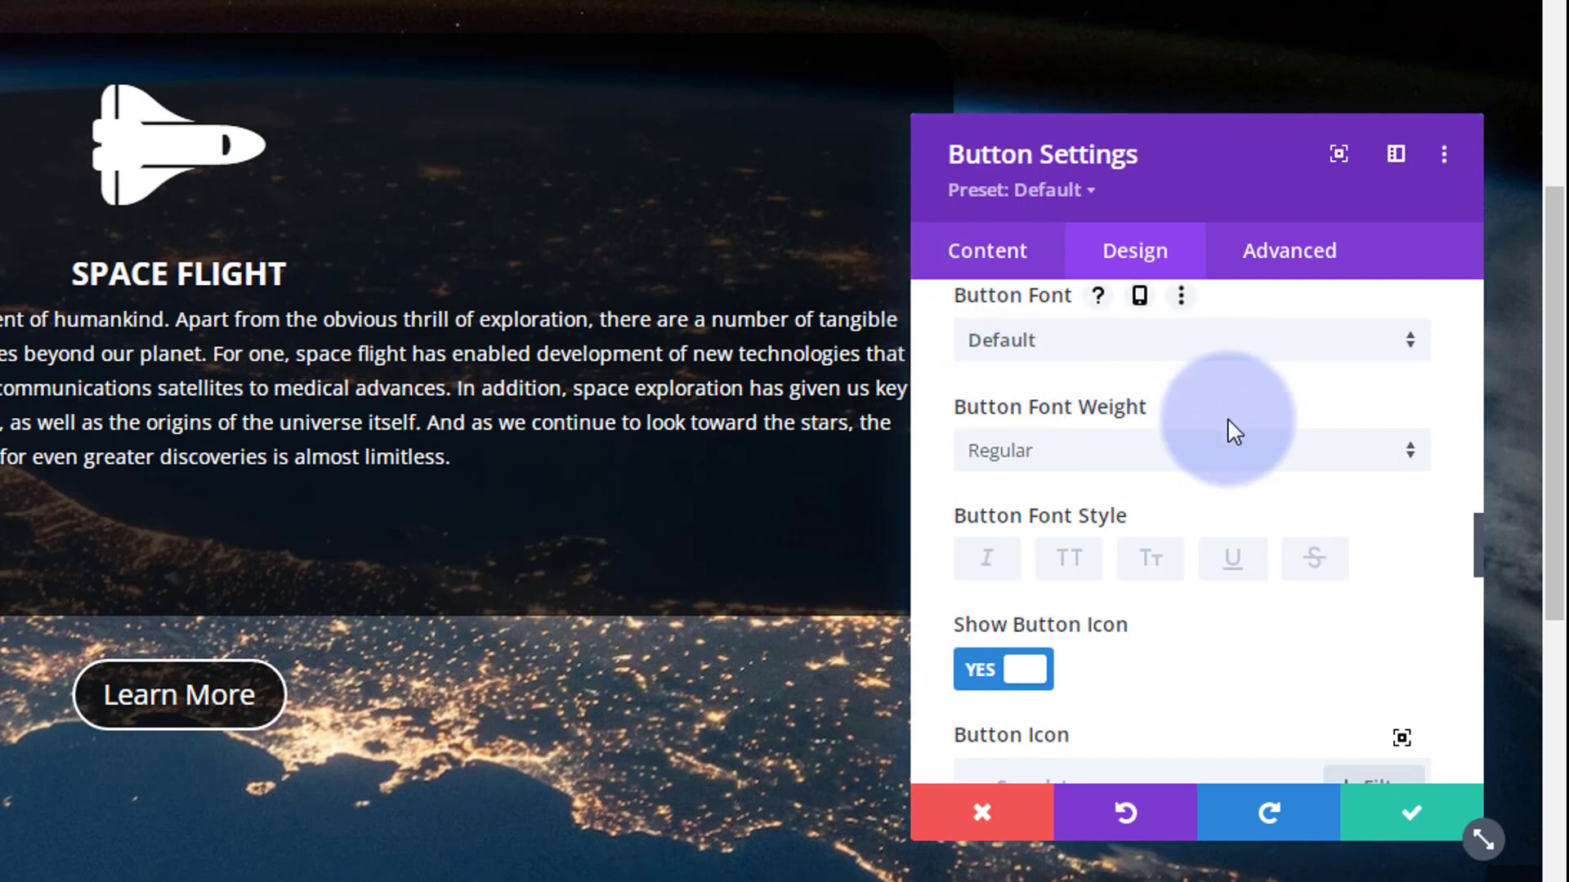
pyautogui.scroll(-2, 1232, 419)
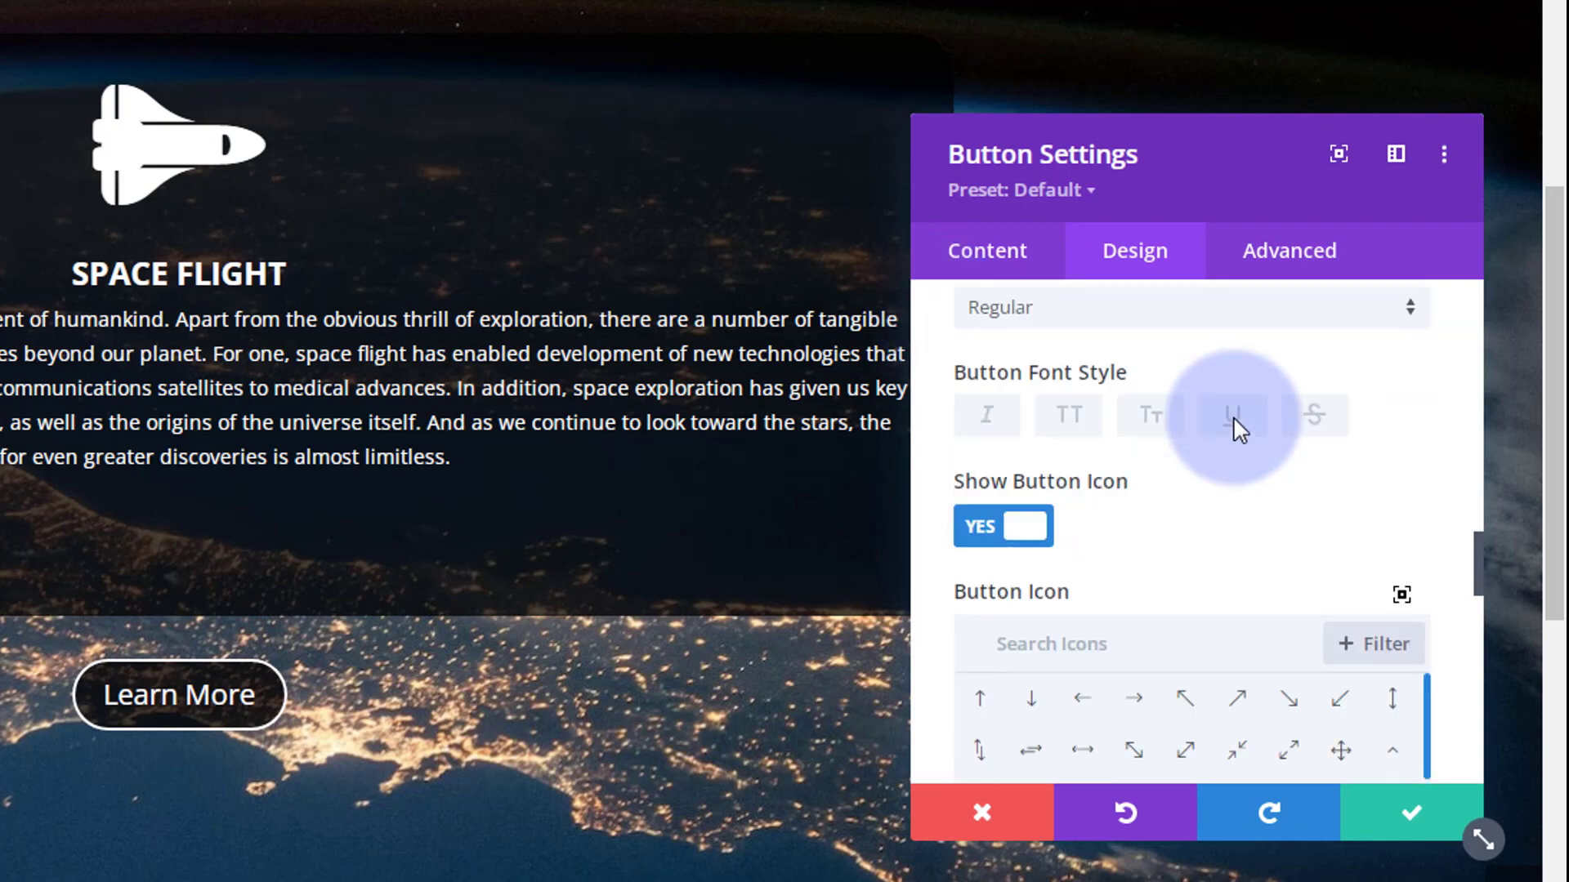
pyautogui.click(1072, 418)
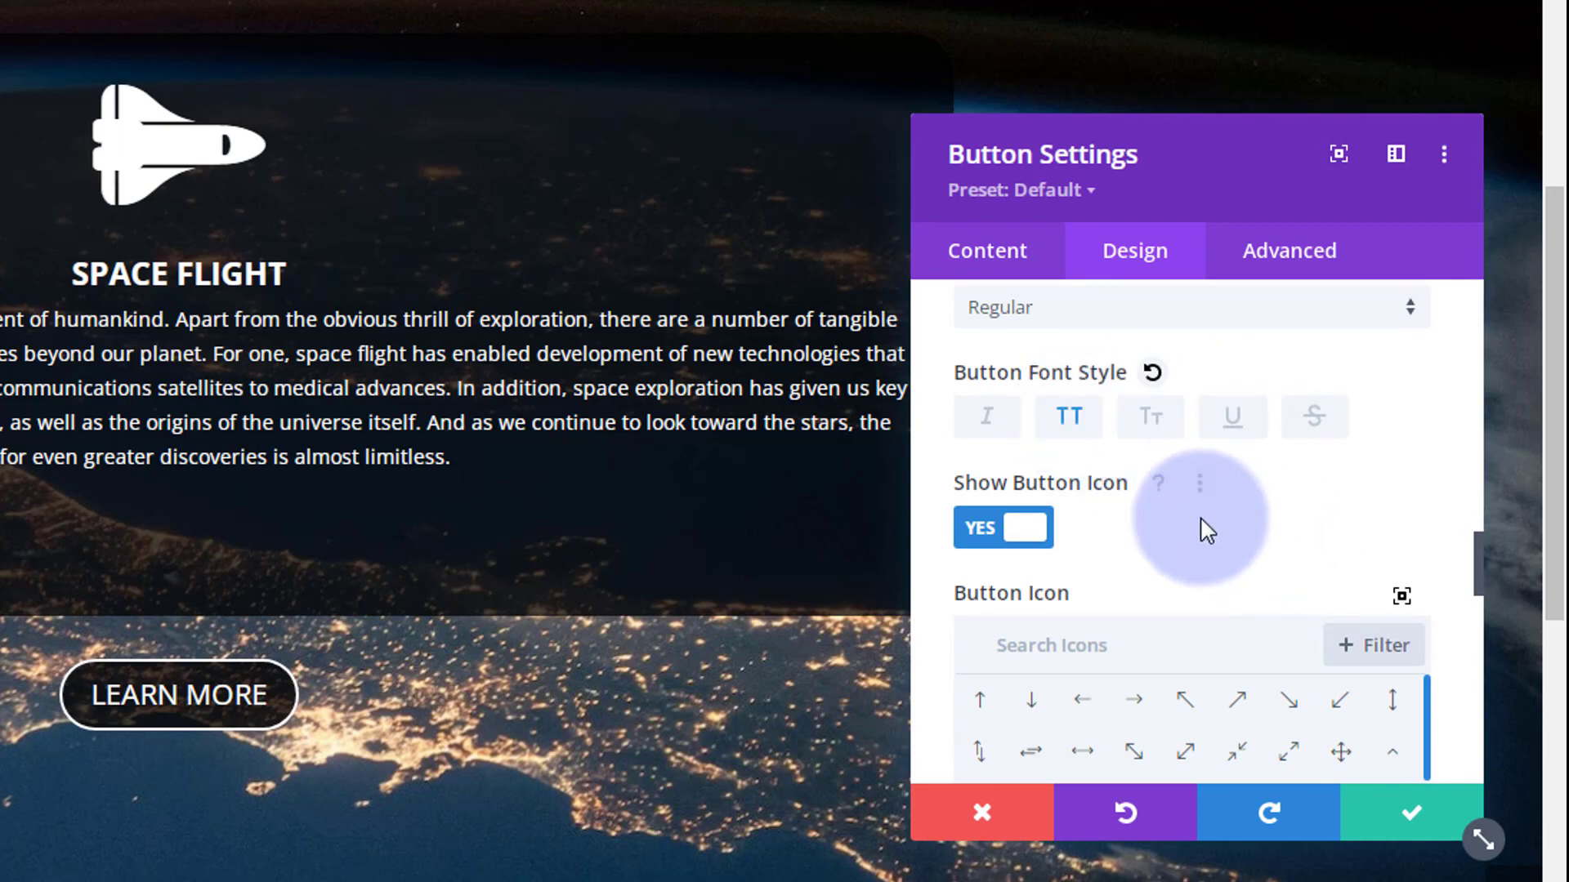
pyautogui.click(1004, 539)
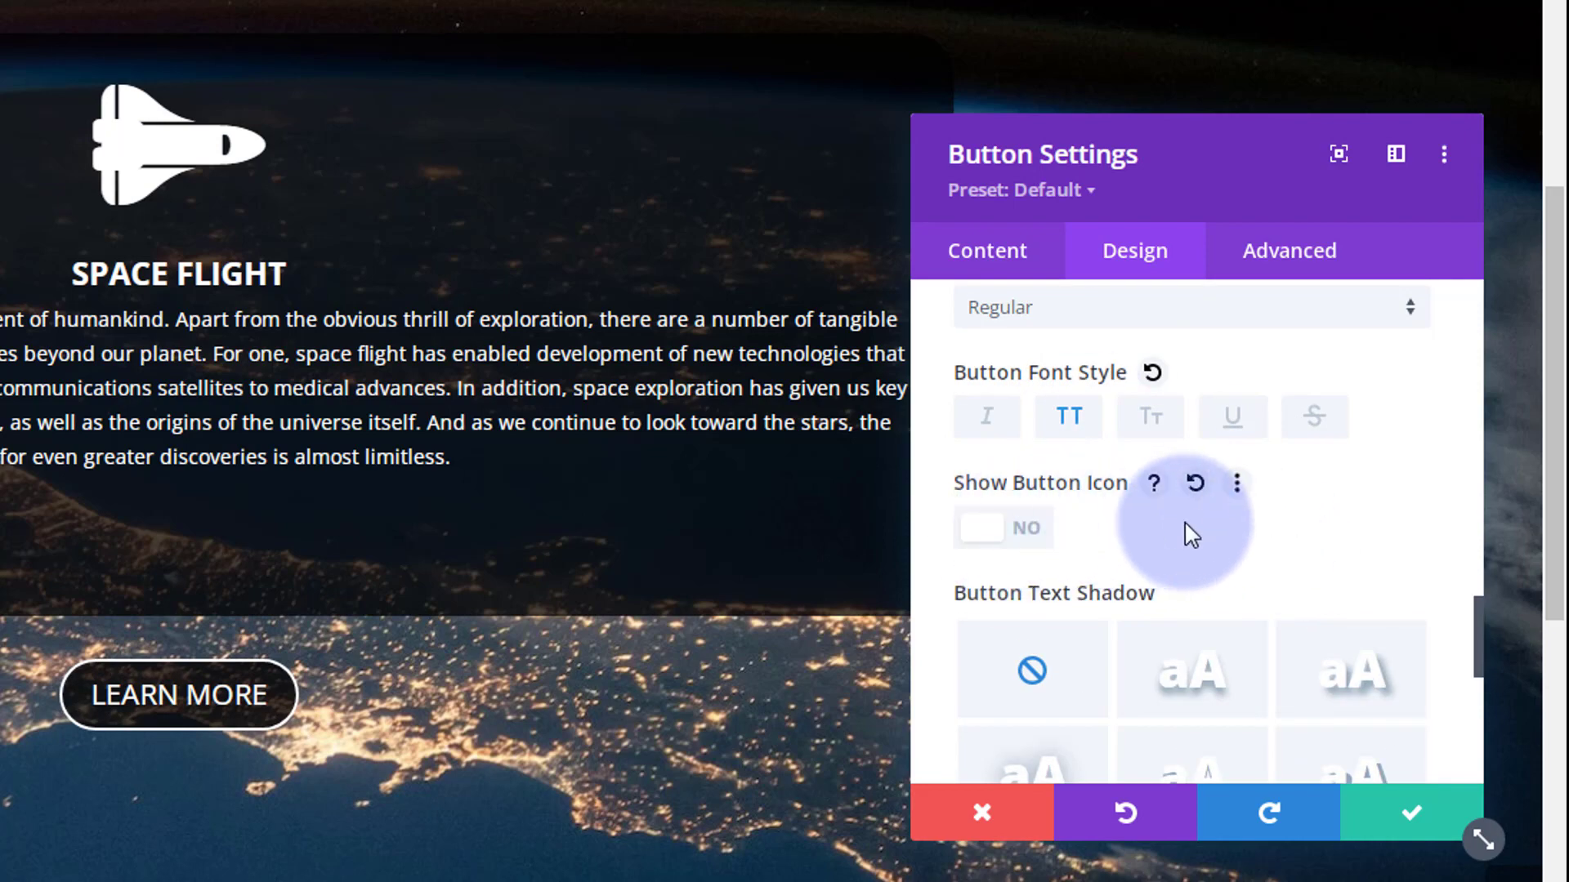
# Step: Give the Learn More button the first box shadow preset, an all-round blurred shadow, and set the shadow color to white, #ffffff
pyautogui.scroll(-3, 1185, 525)
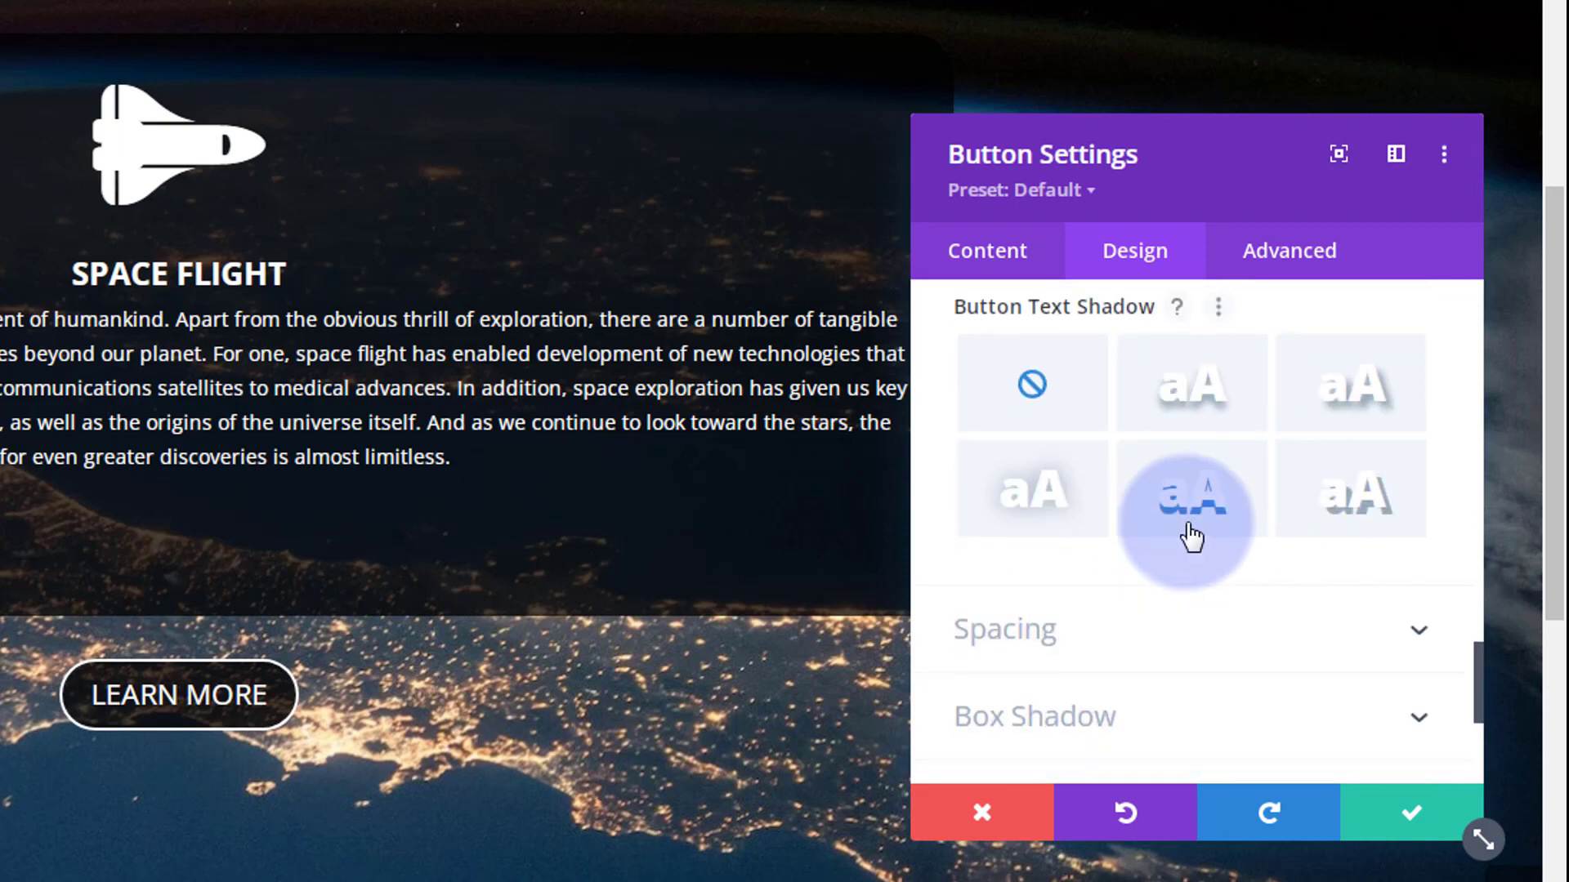
pyautogui.scroll(-3, 1192, 537)
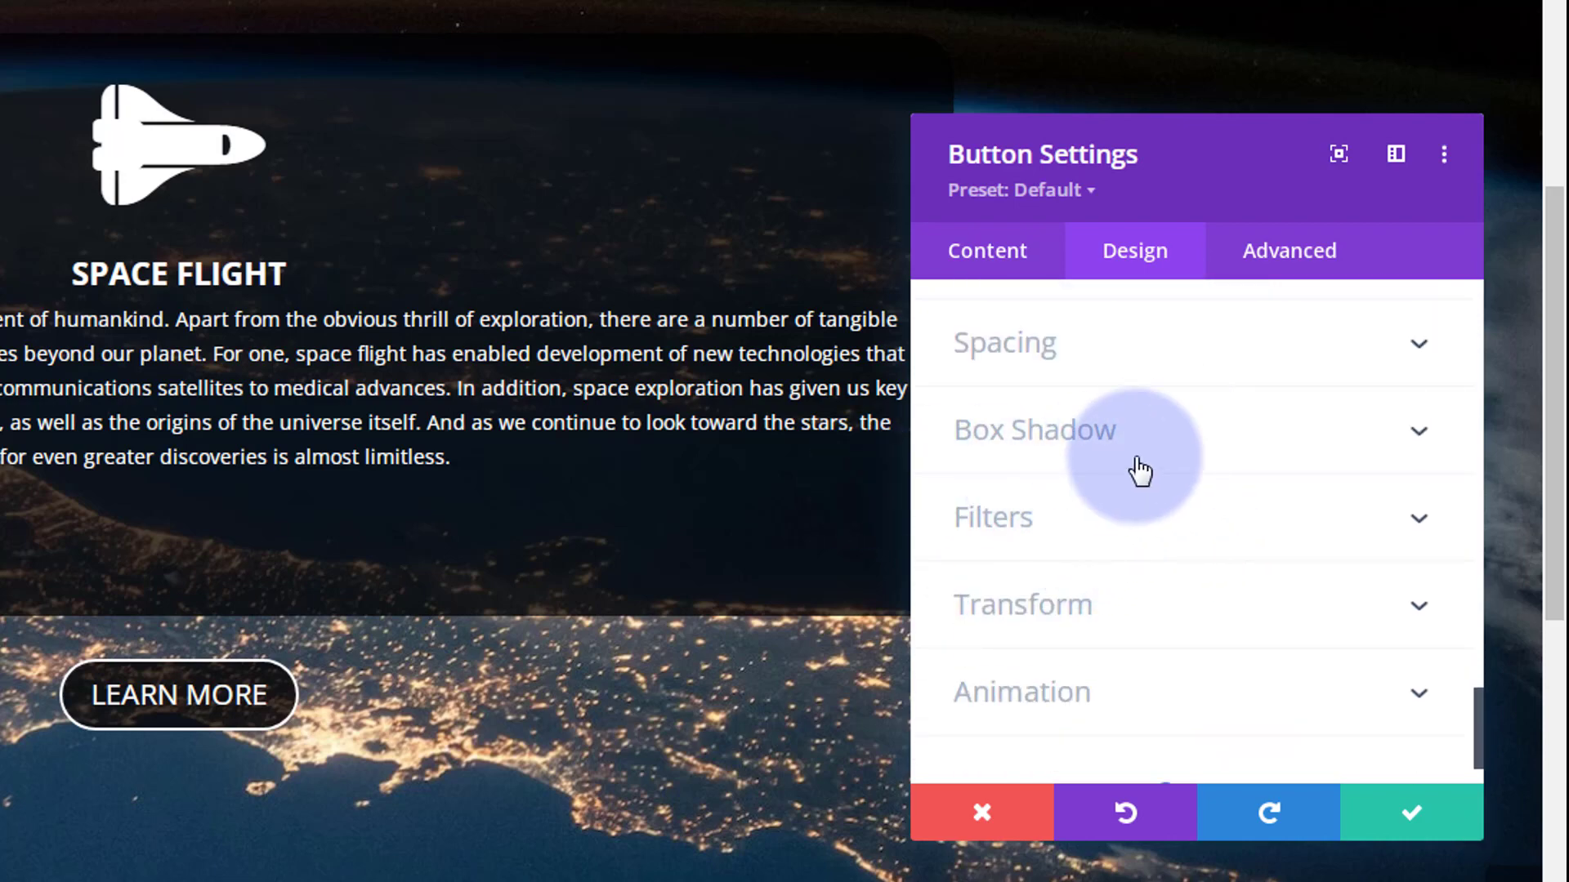
pyautogui.click(1203, 452)
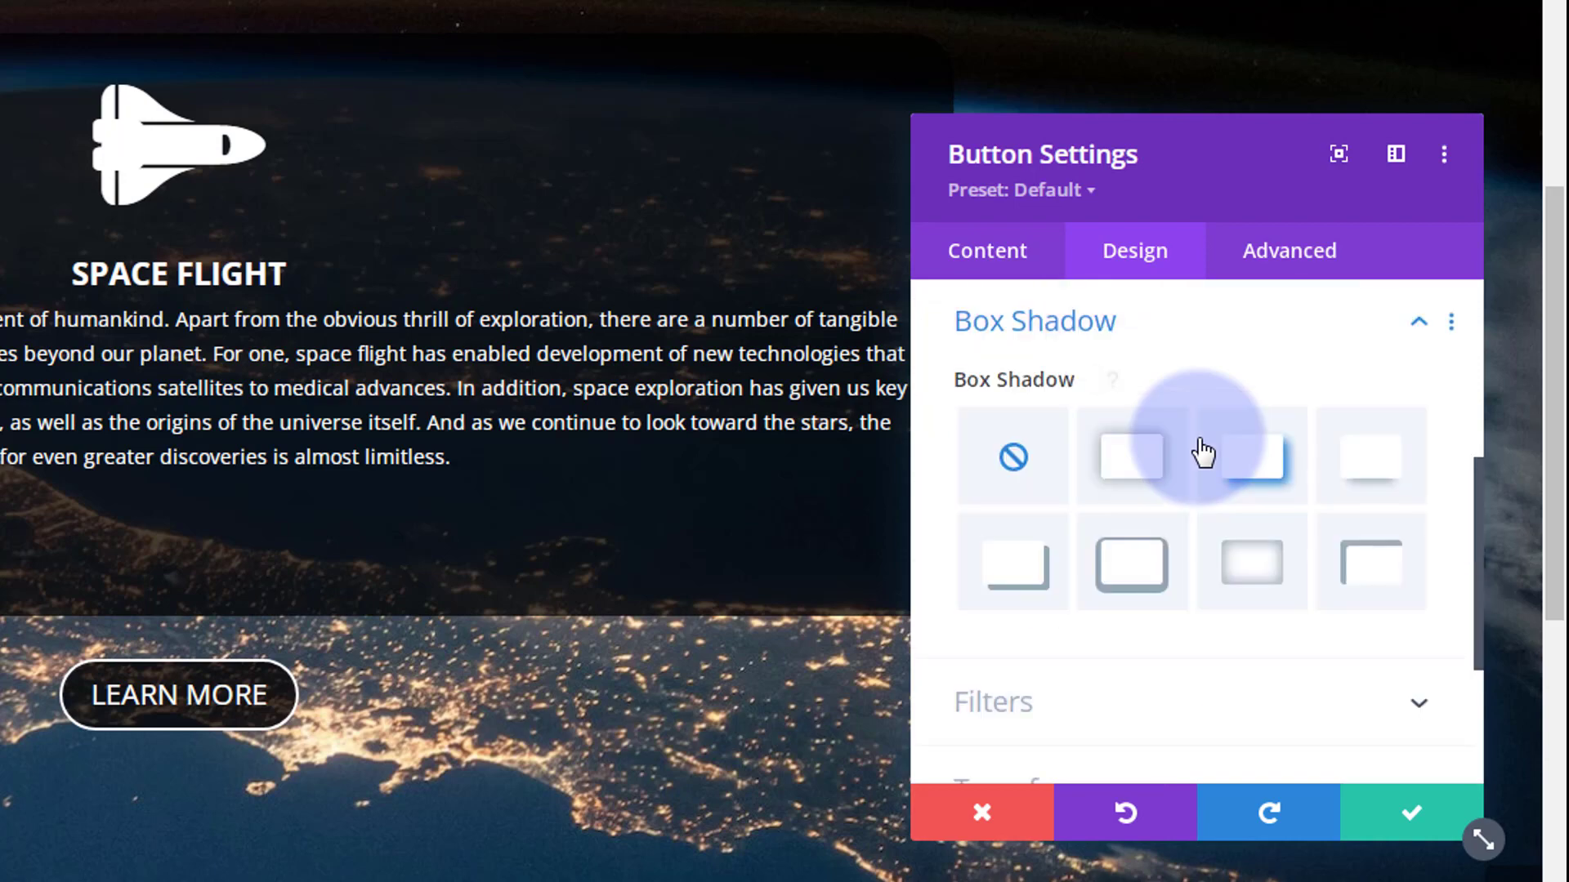
pyautogui.click(1138, 472)
pyautogui.scroll(-5, 1173, 490)
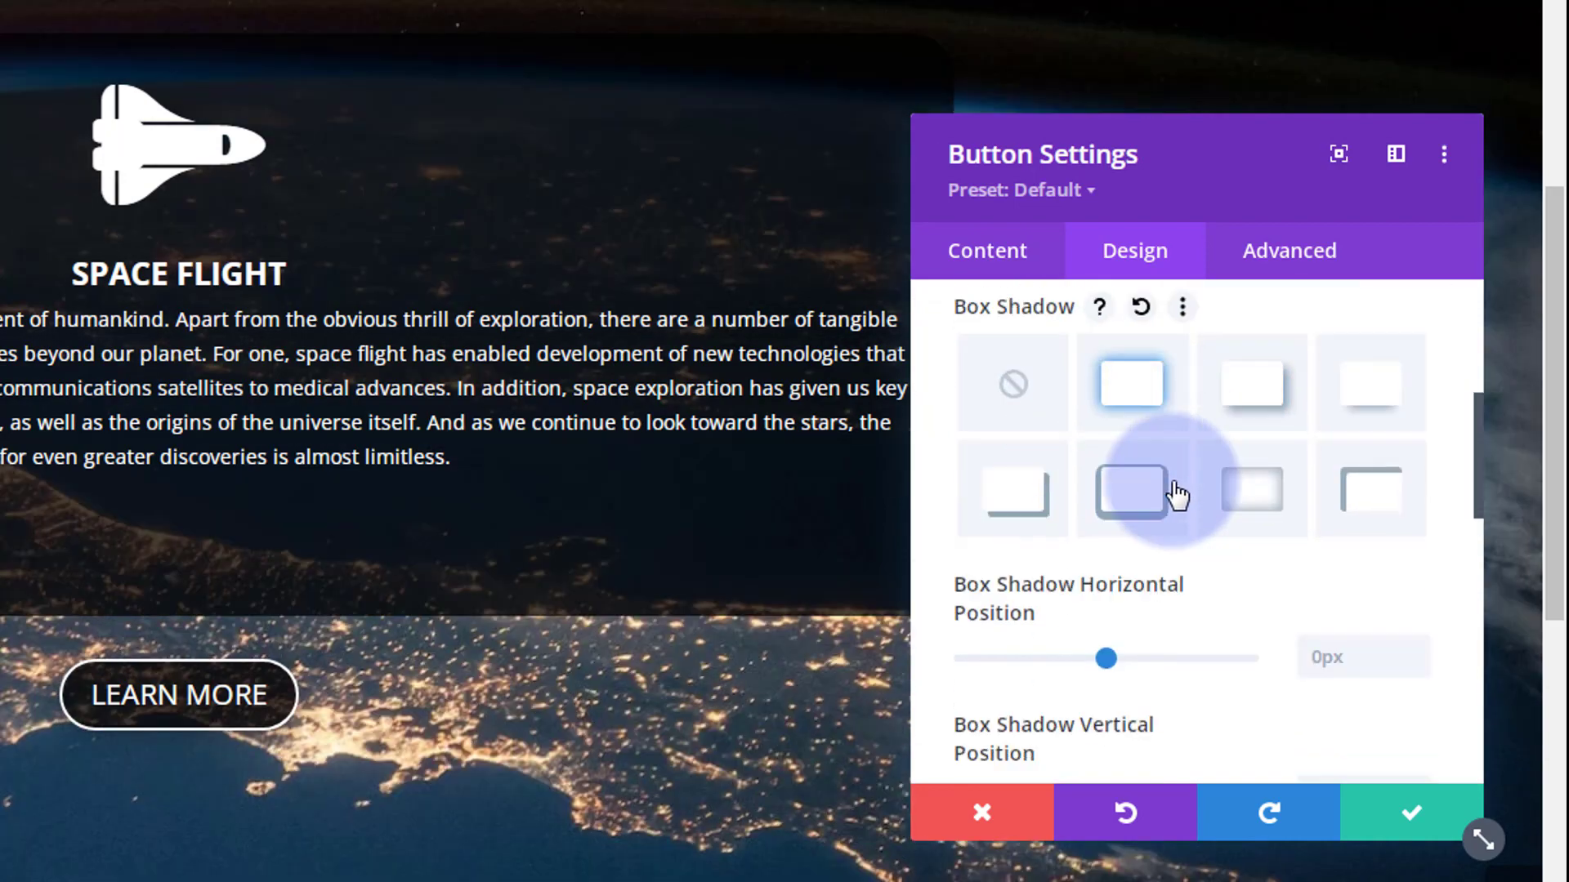
pyautogui.scroll(-4, 1182, 491)
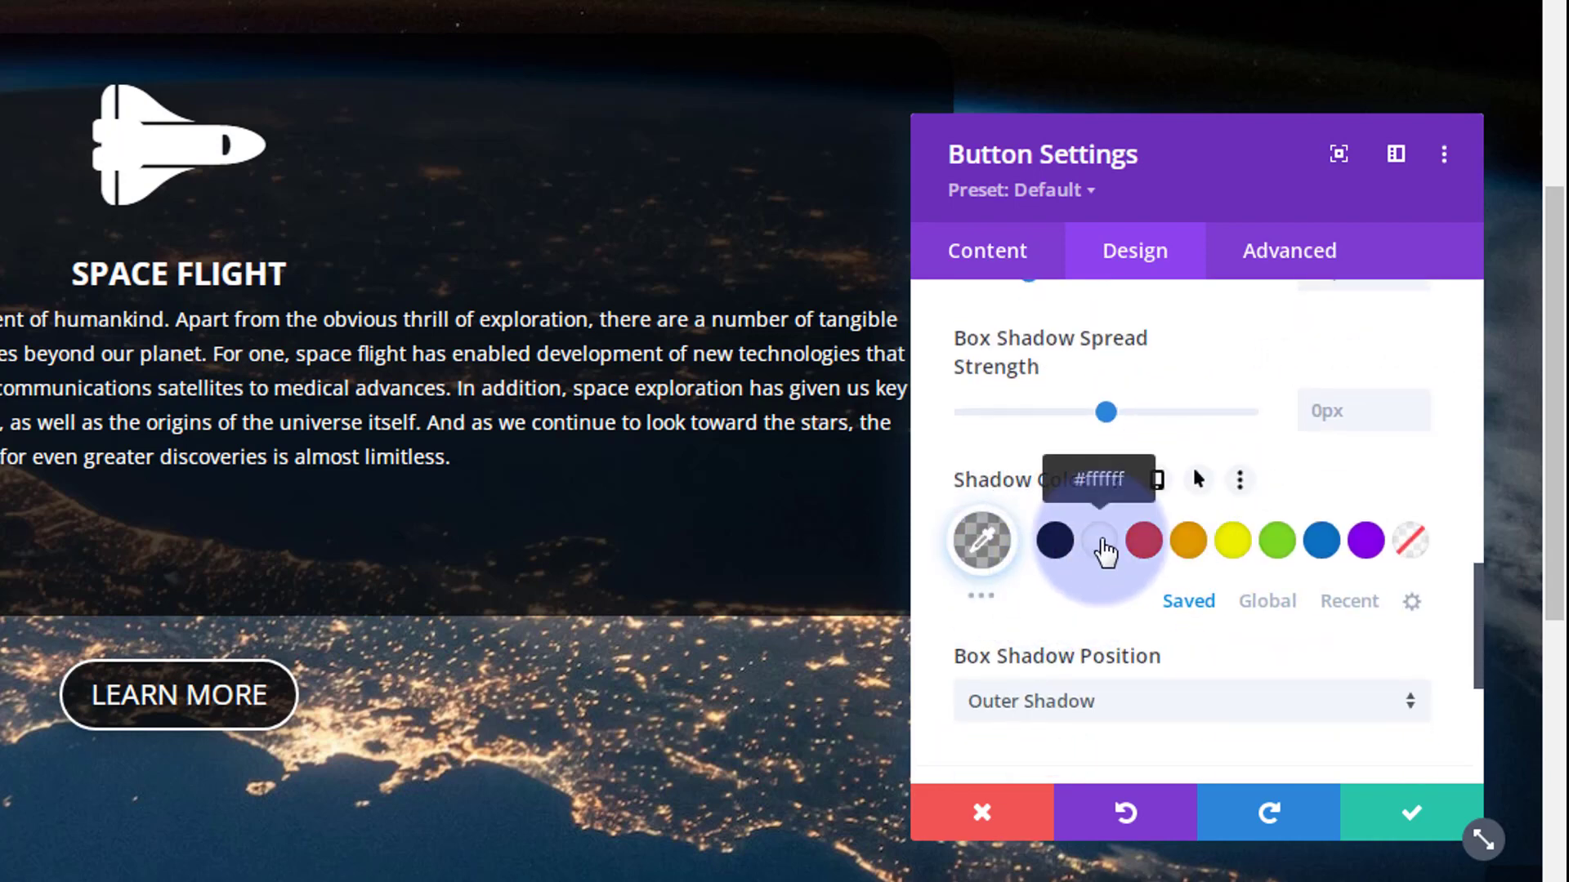
pyautogui.click(1099, 542)
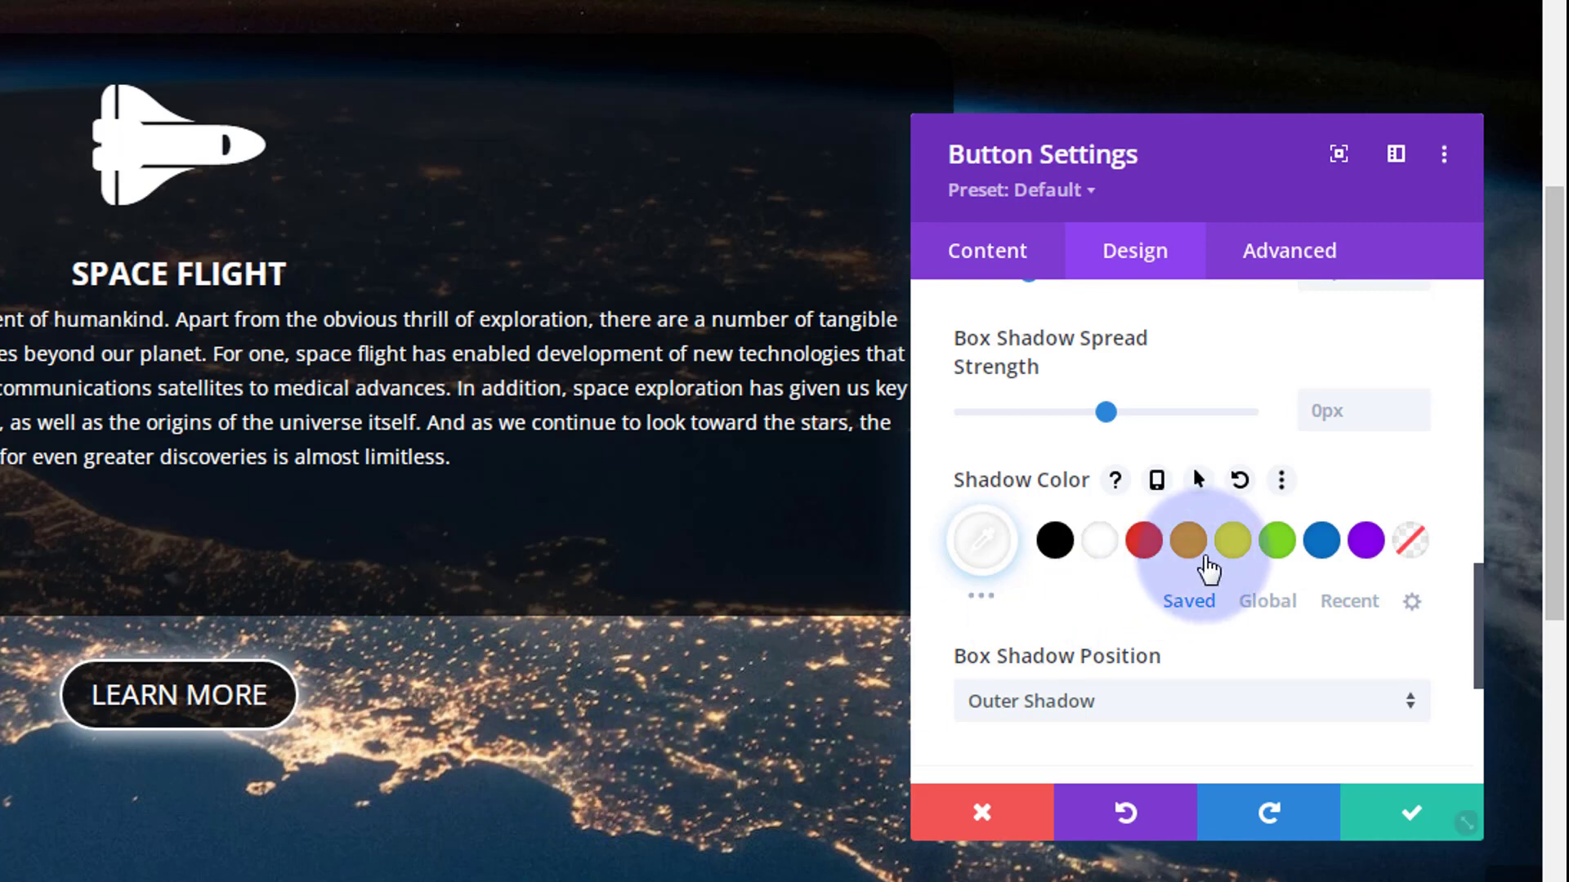
# Step: Set the button's left padding to 50px and link it so the right padding is also 50px
pyautogui.scroll(1, 1135, 565)
pyautogui.scroll(12, 1136, 566)
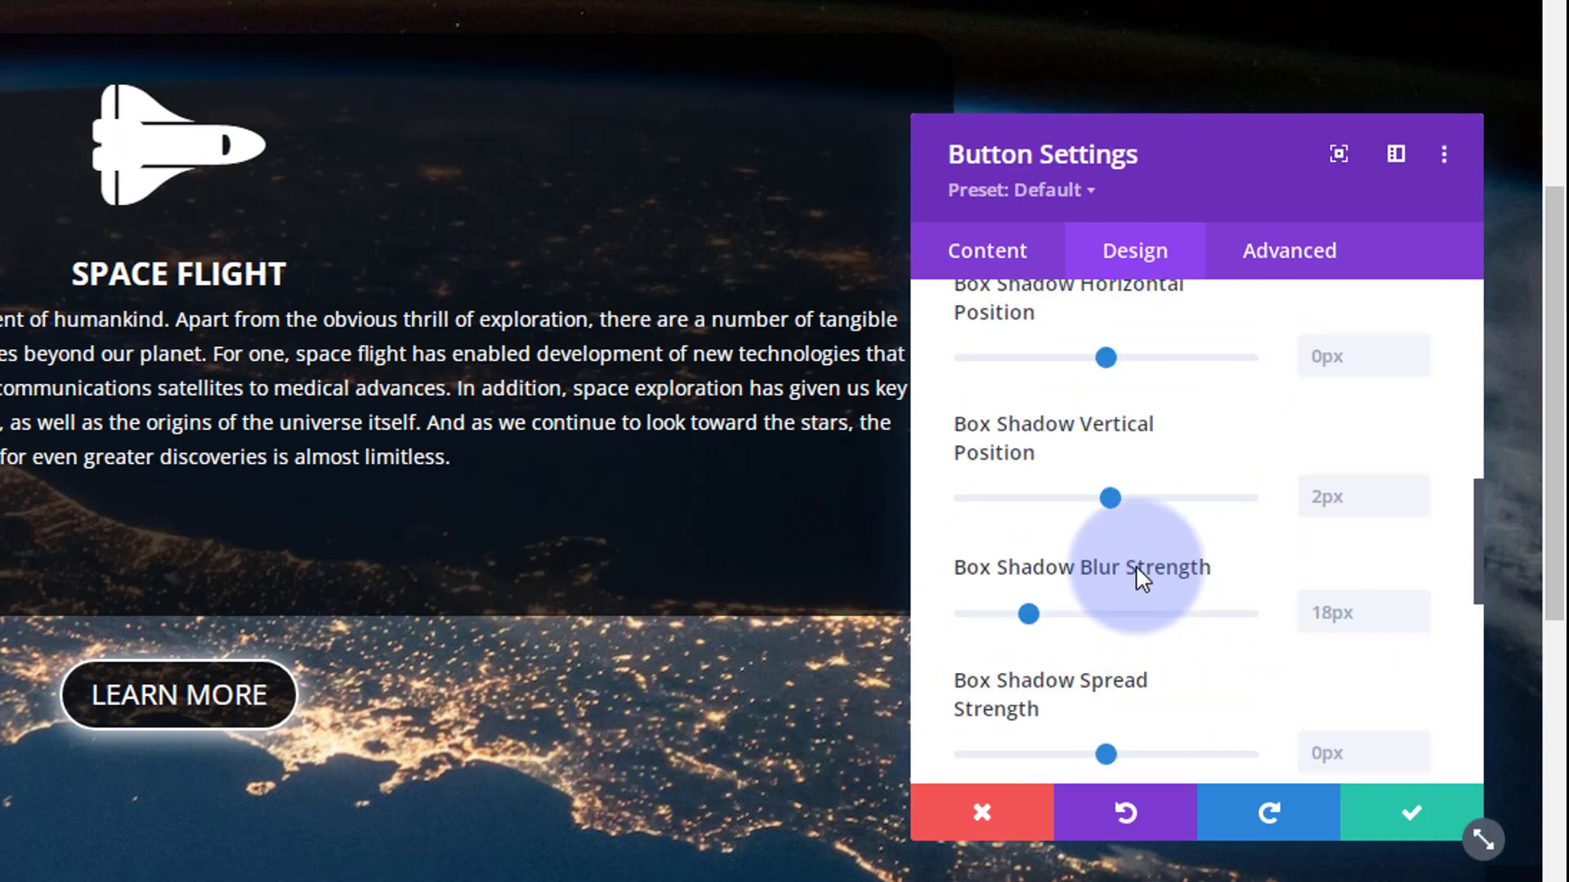
pyautogui.click(1139, 582)
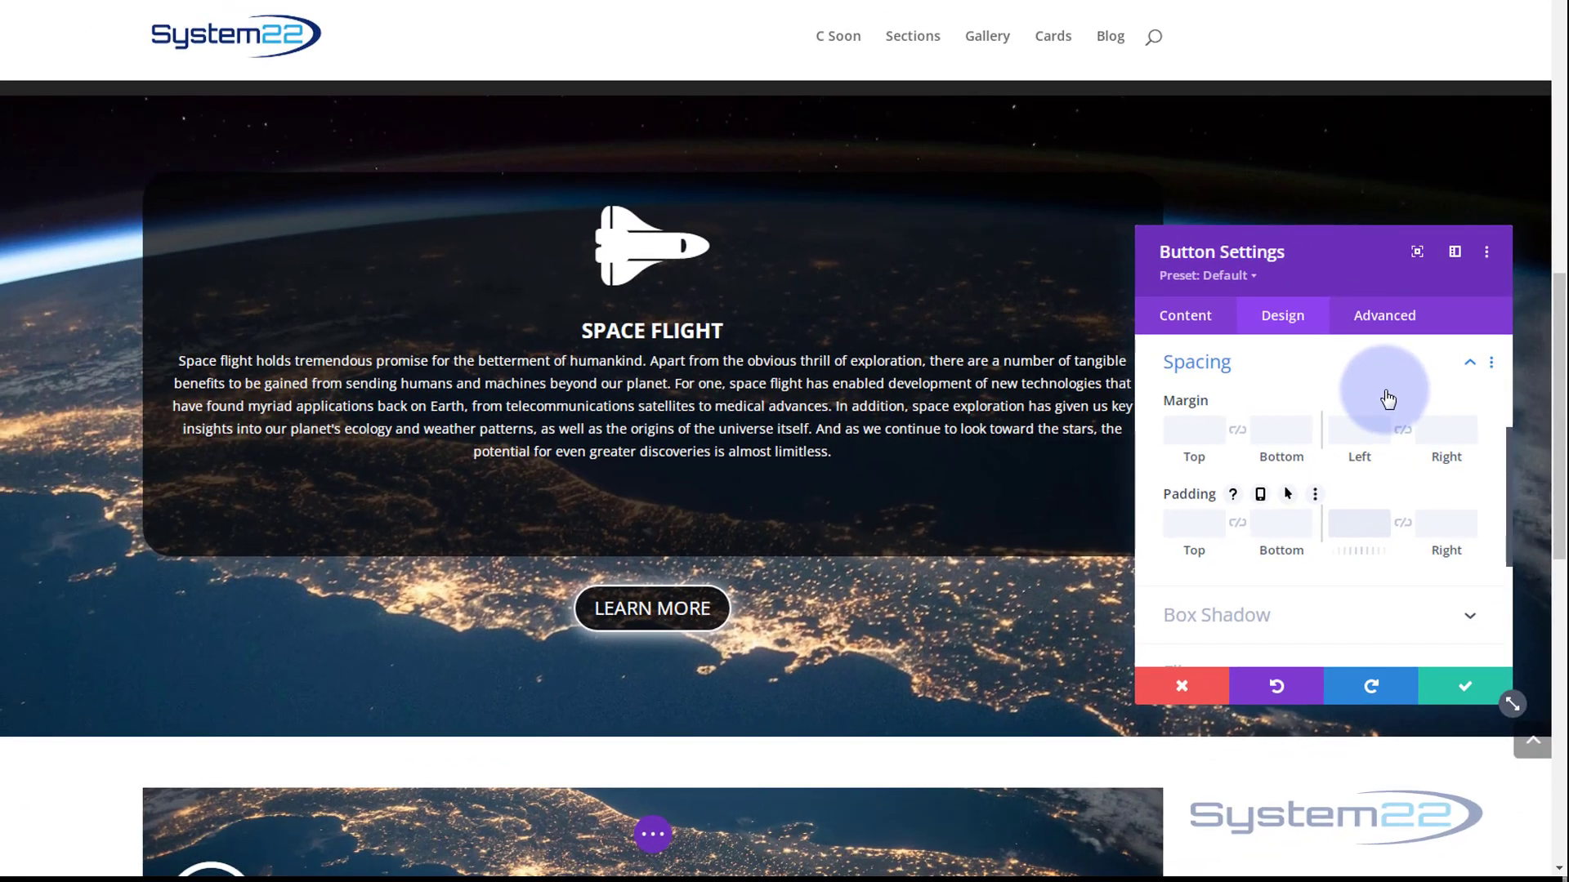
pyautogui.click(1387, 399)
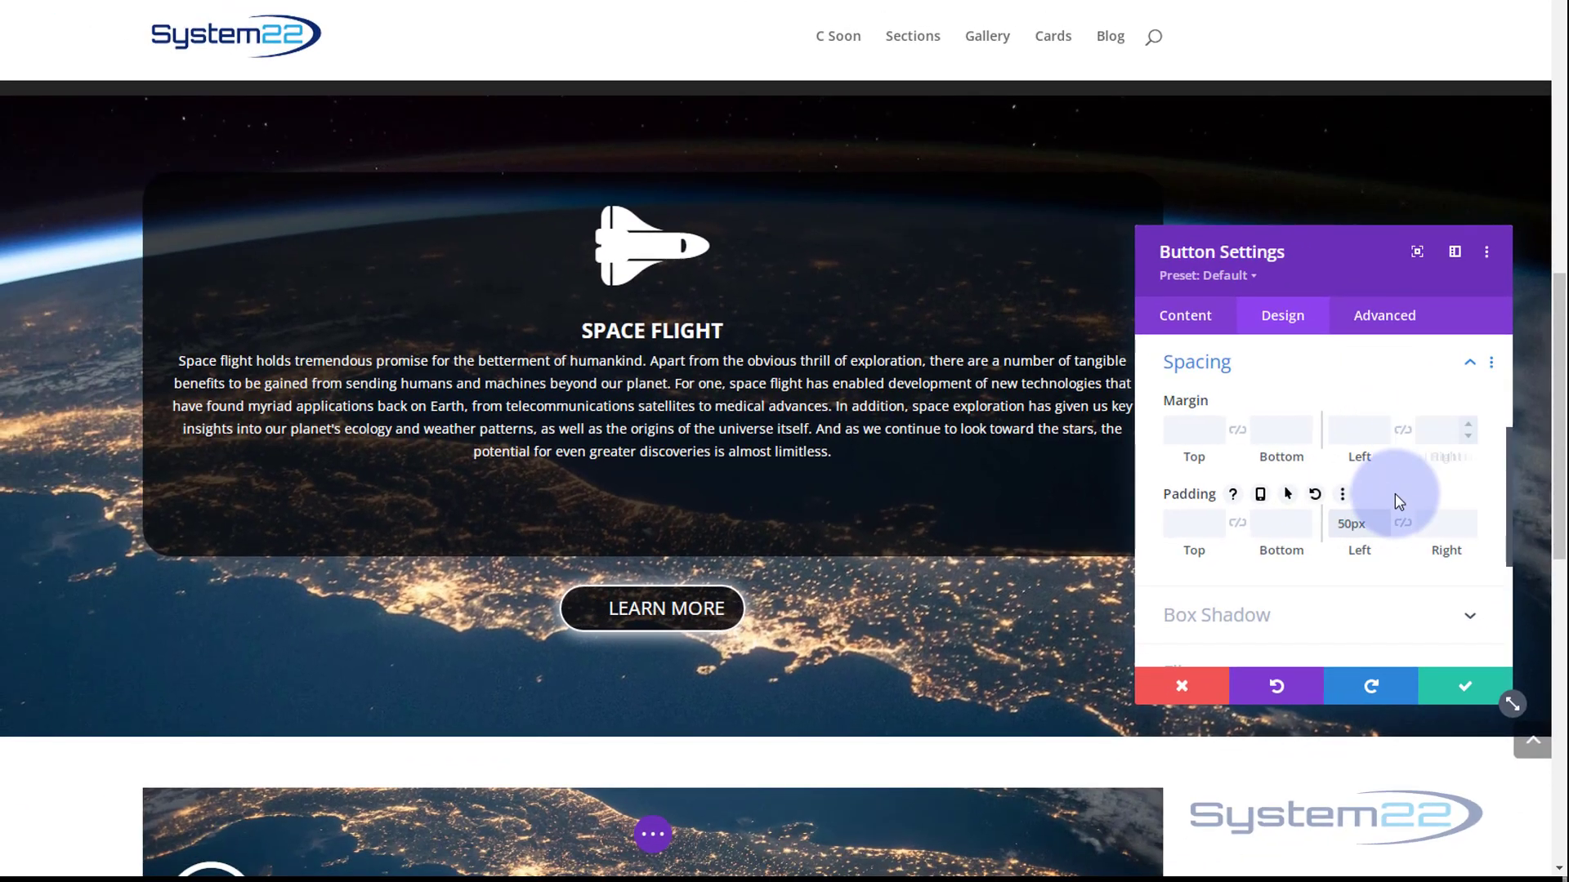
pyautogui.click(1403, 527)
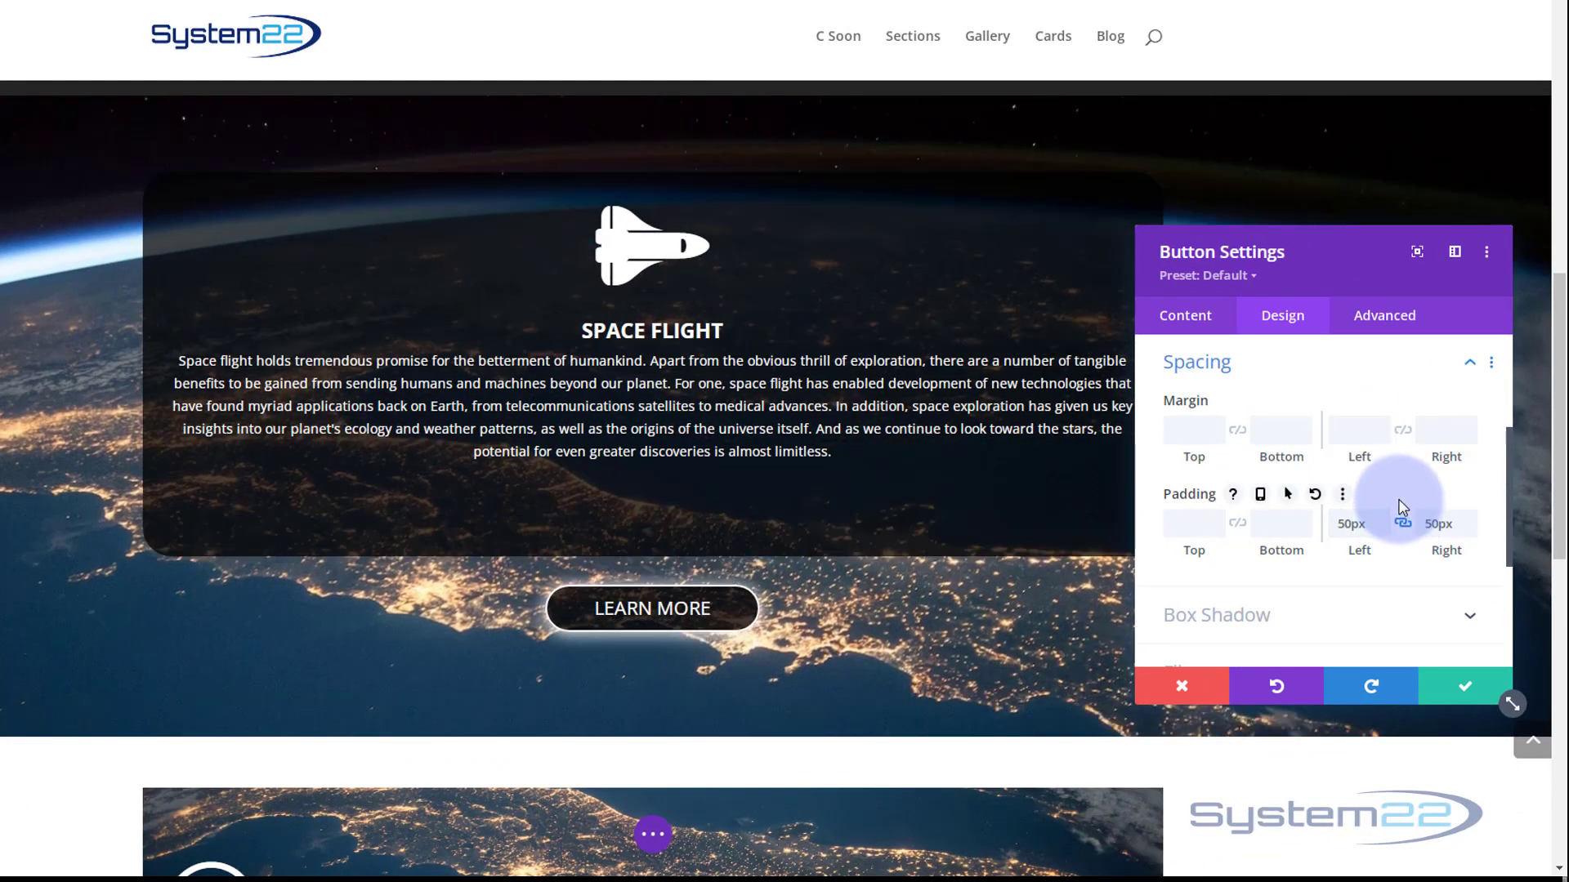
# Step: Examine the styled Learn More button and the parallax background at different scroll positions of the Space Flight section
pyautogui.scroll(3, 965, 647)
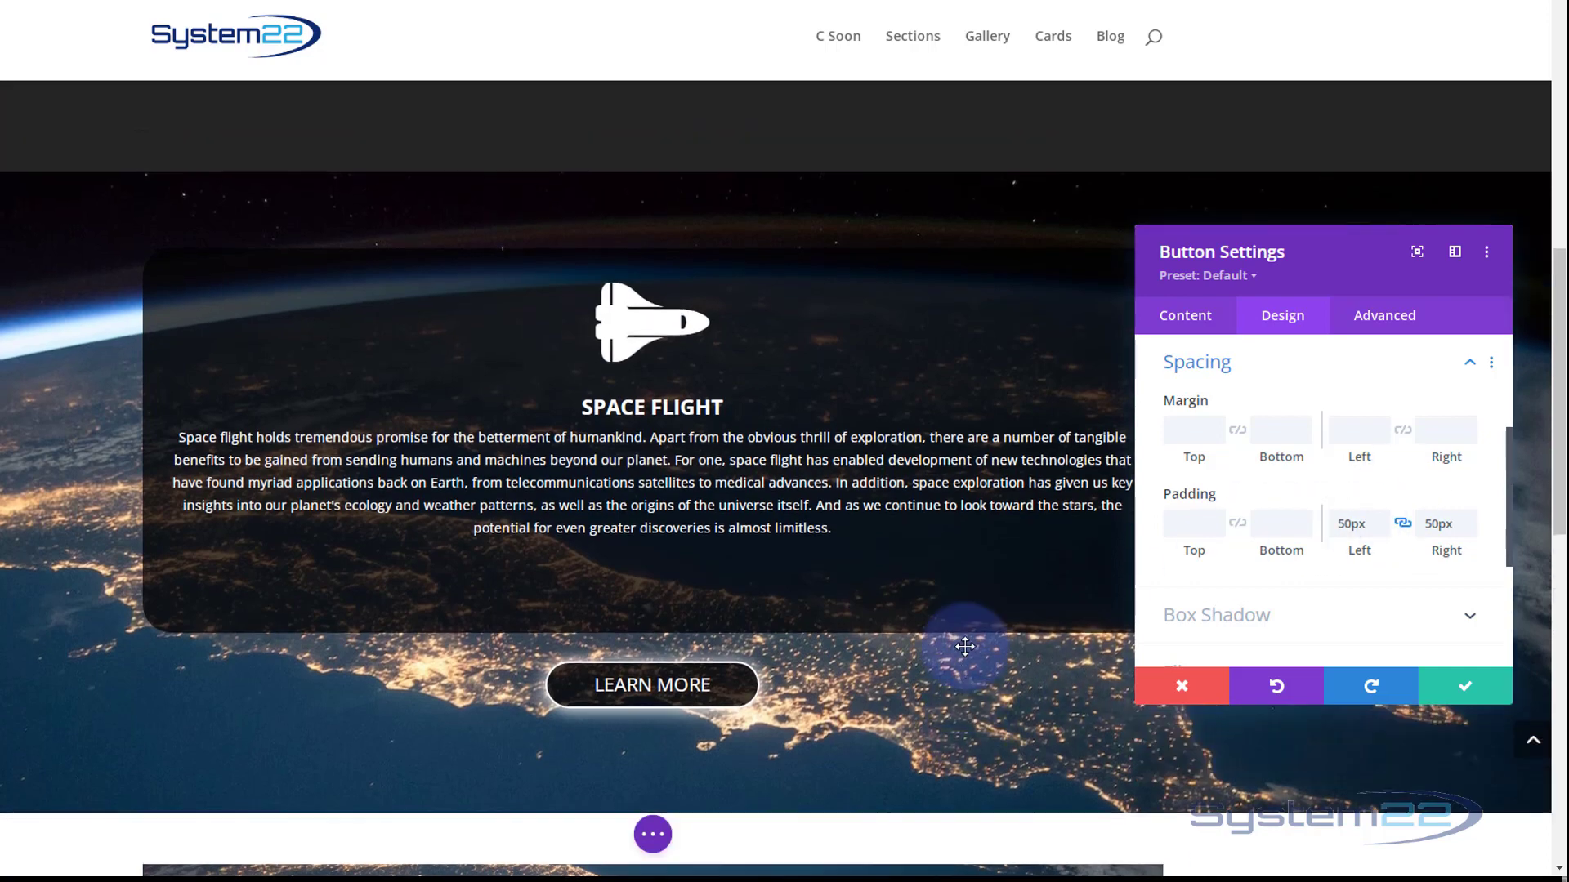
pyautogui.scroll(-10, 966, 647)
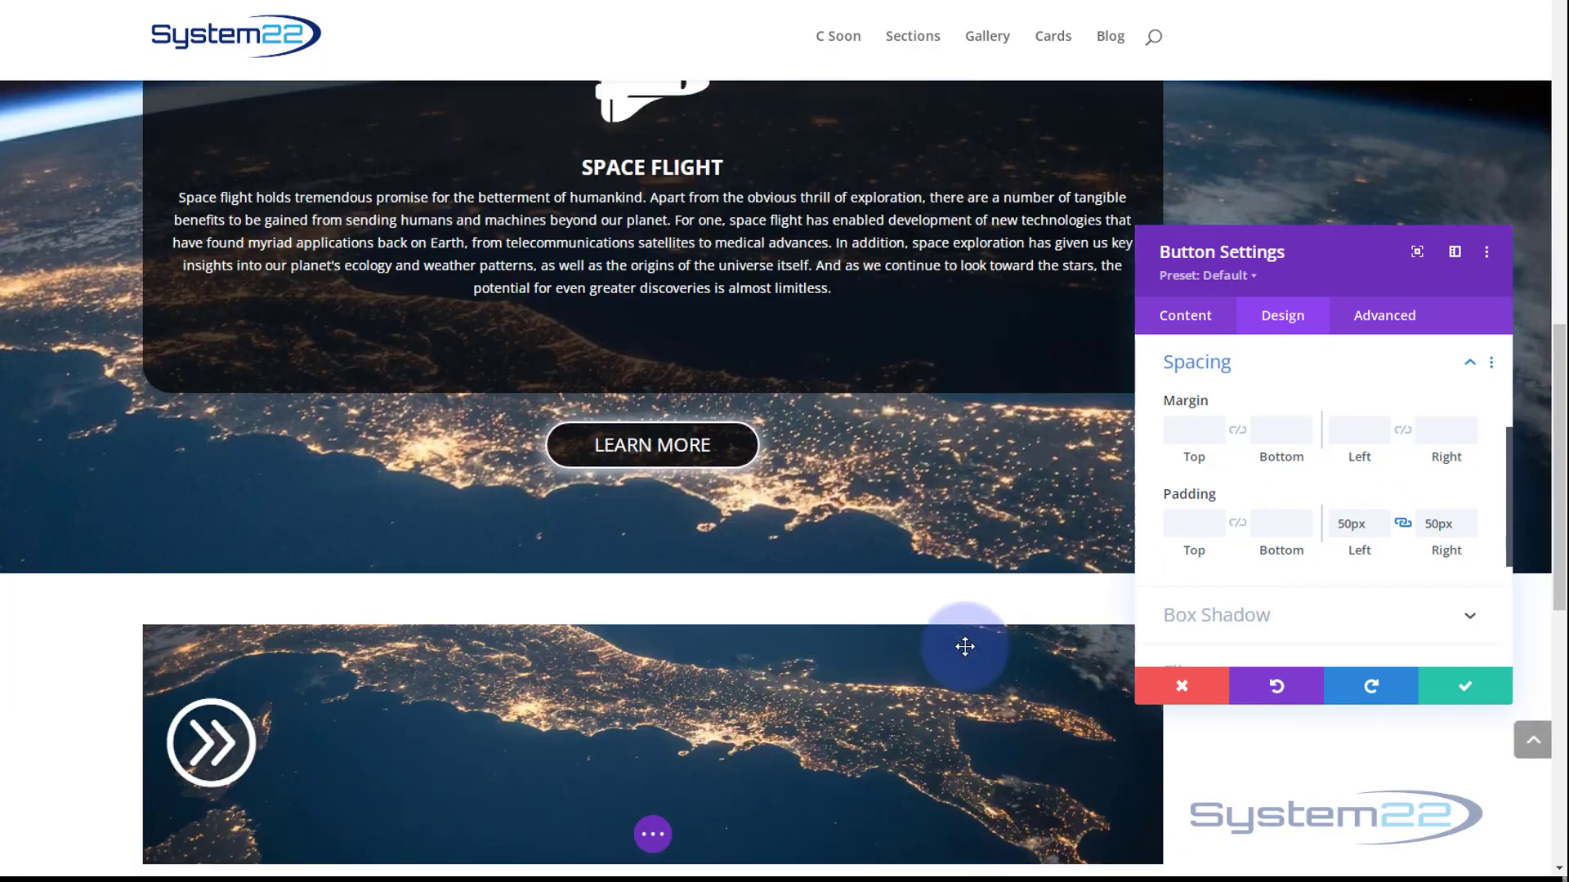
pyautogui.scroll(10, 965, 646)
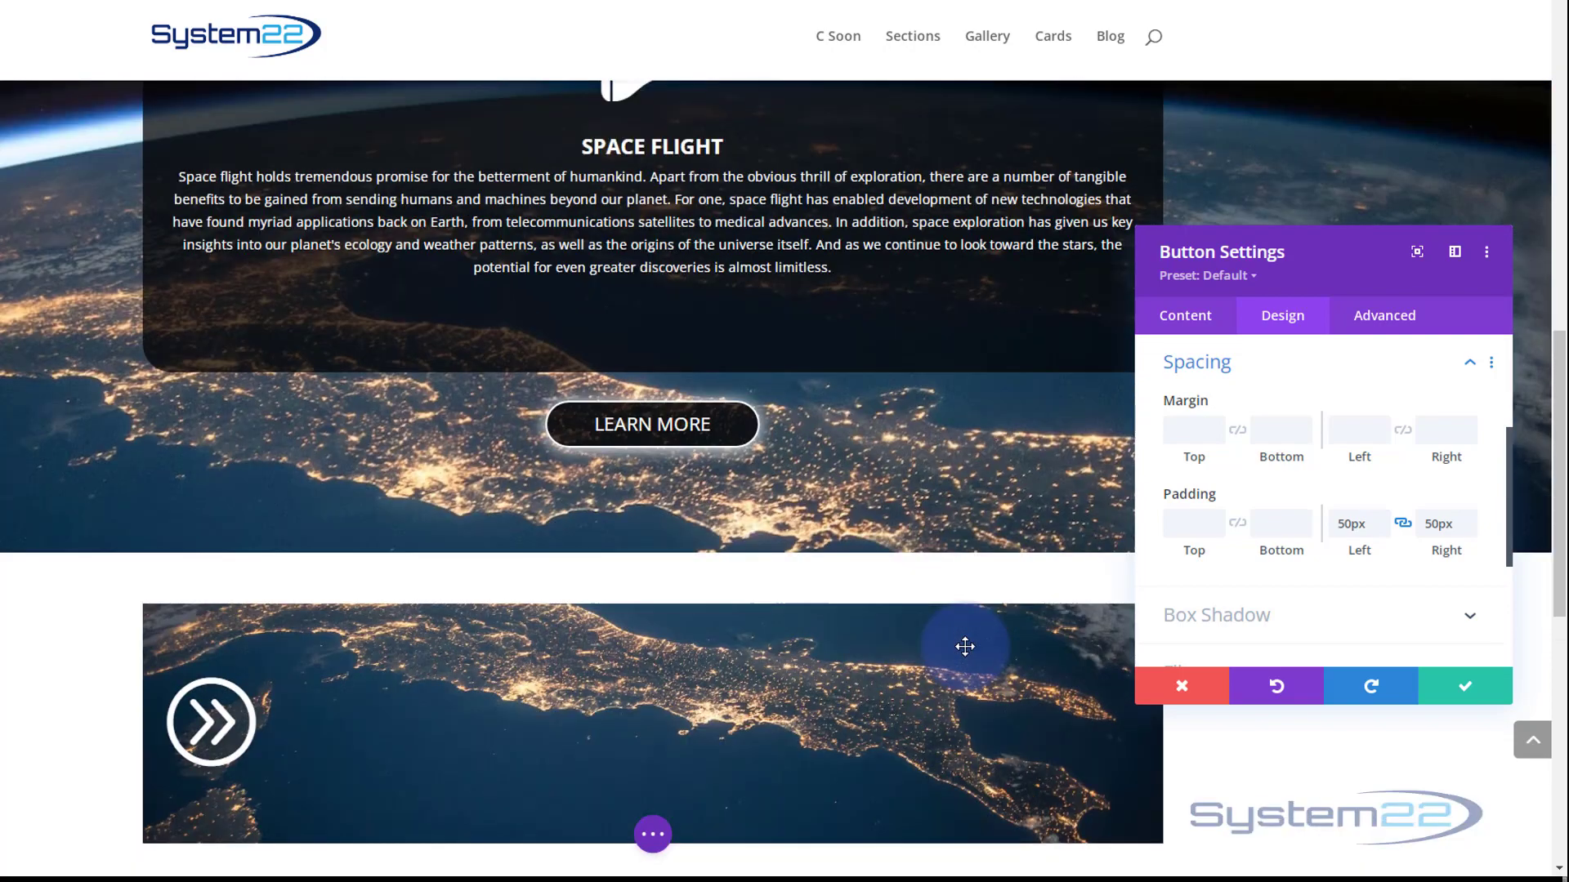
pyautogui.scroll(6, 965, 647)
pyautogui.scroll(-4, 963, 645)
pyautogui.scroll(-1, 953, 637)
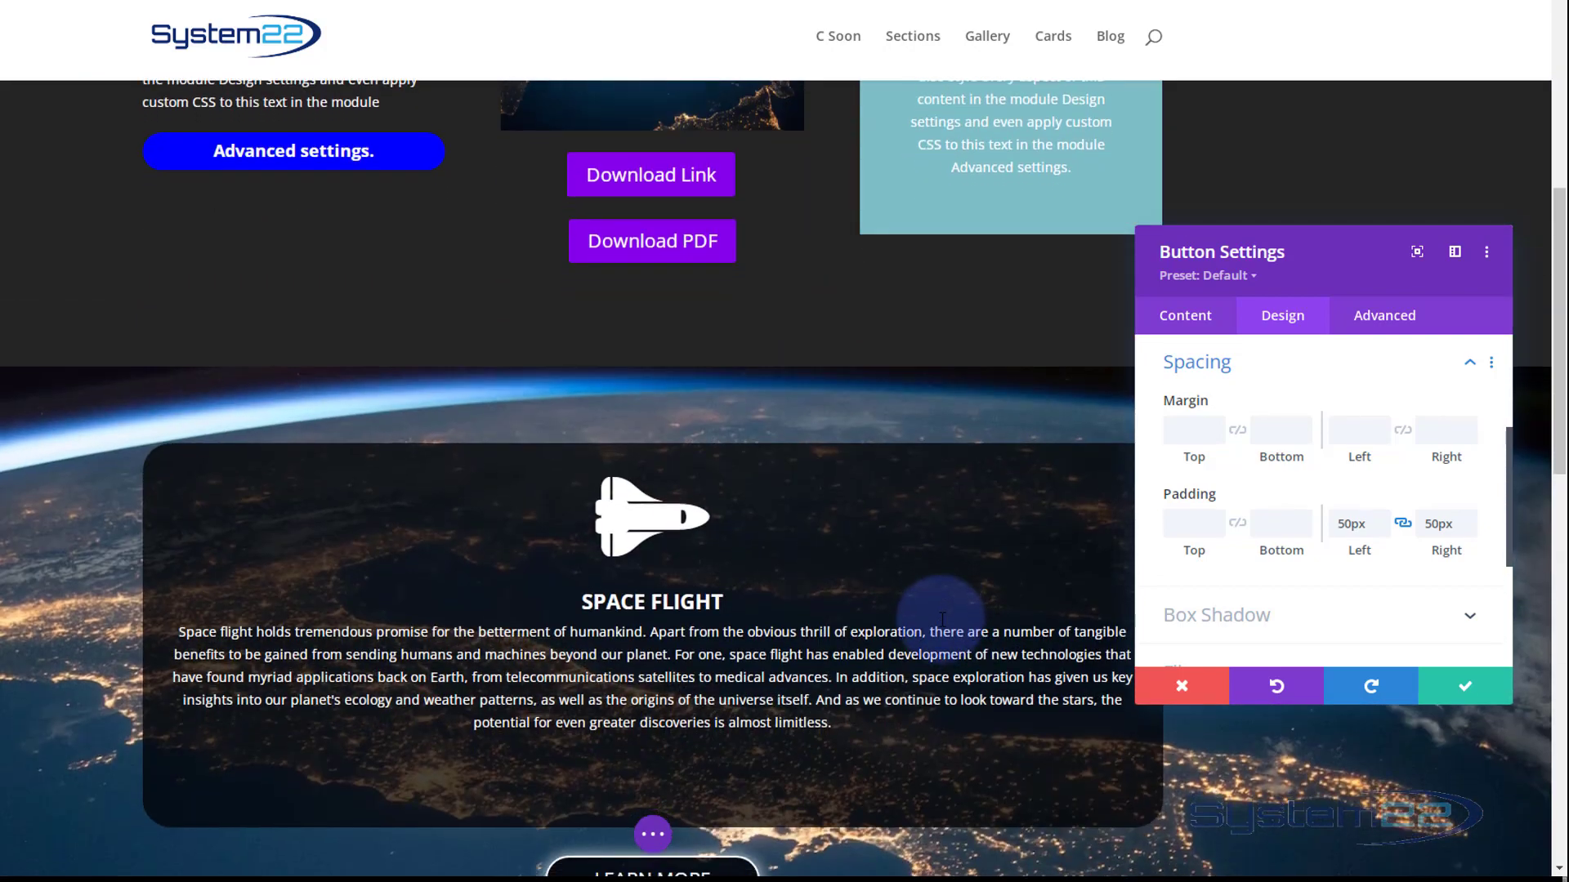
pyautogui.scroll(-2, 942, 621)
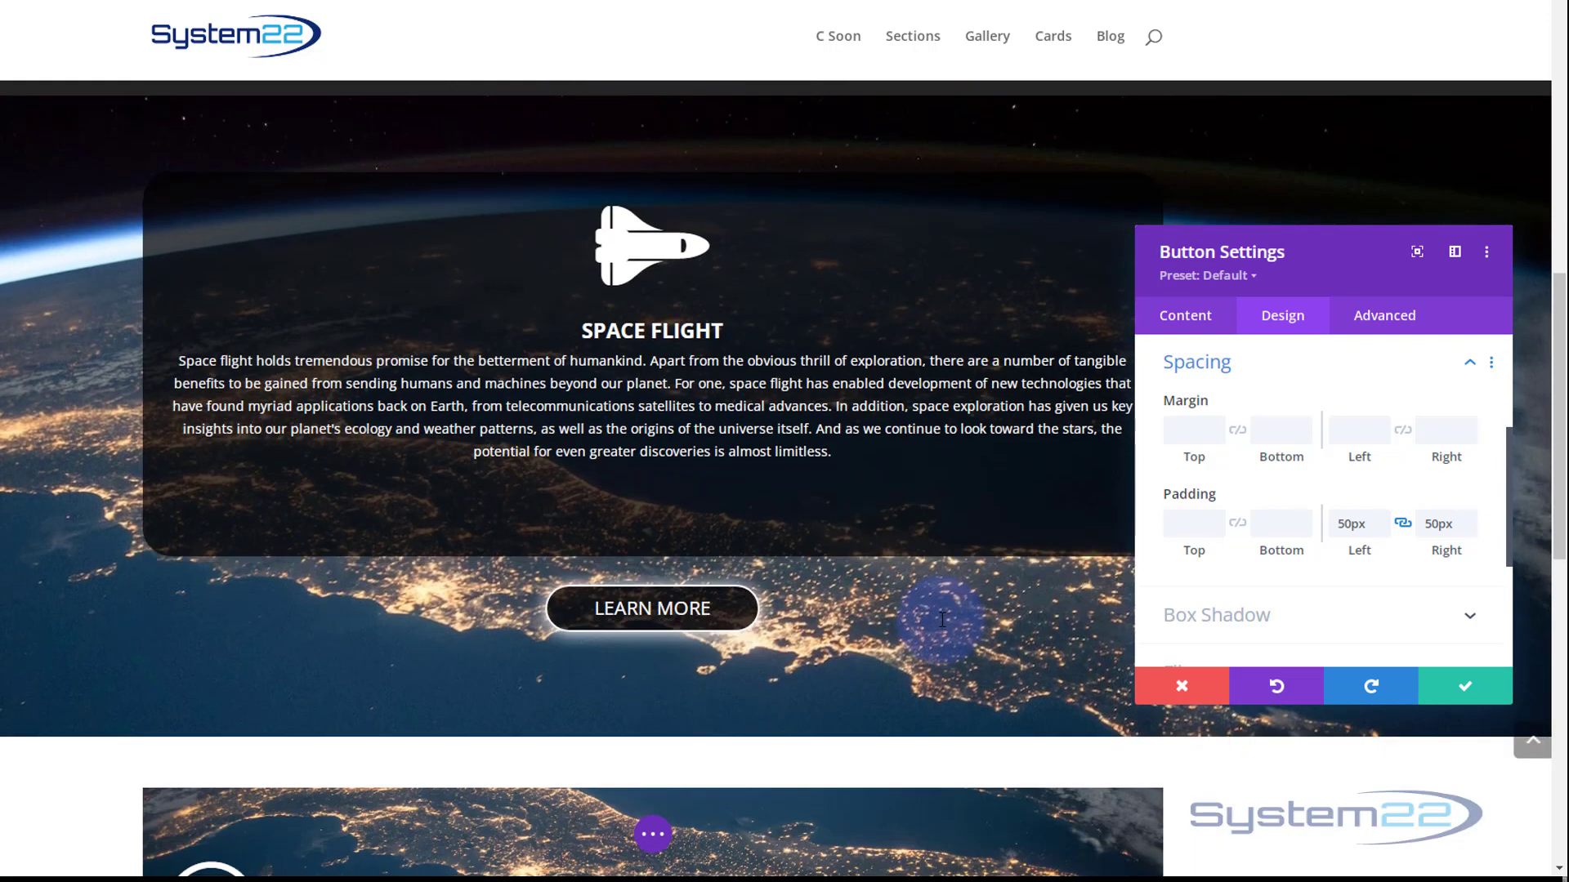
pyautogui.scroll(-2, 942, 621)
pyautogui.scroll(-1, 634, 372)
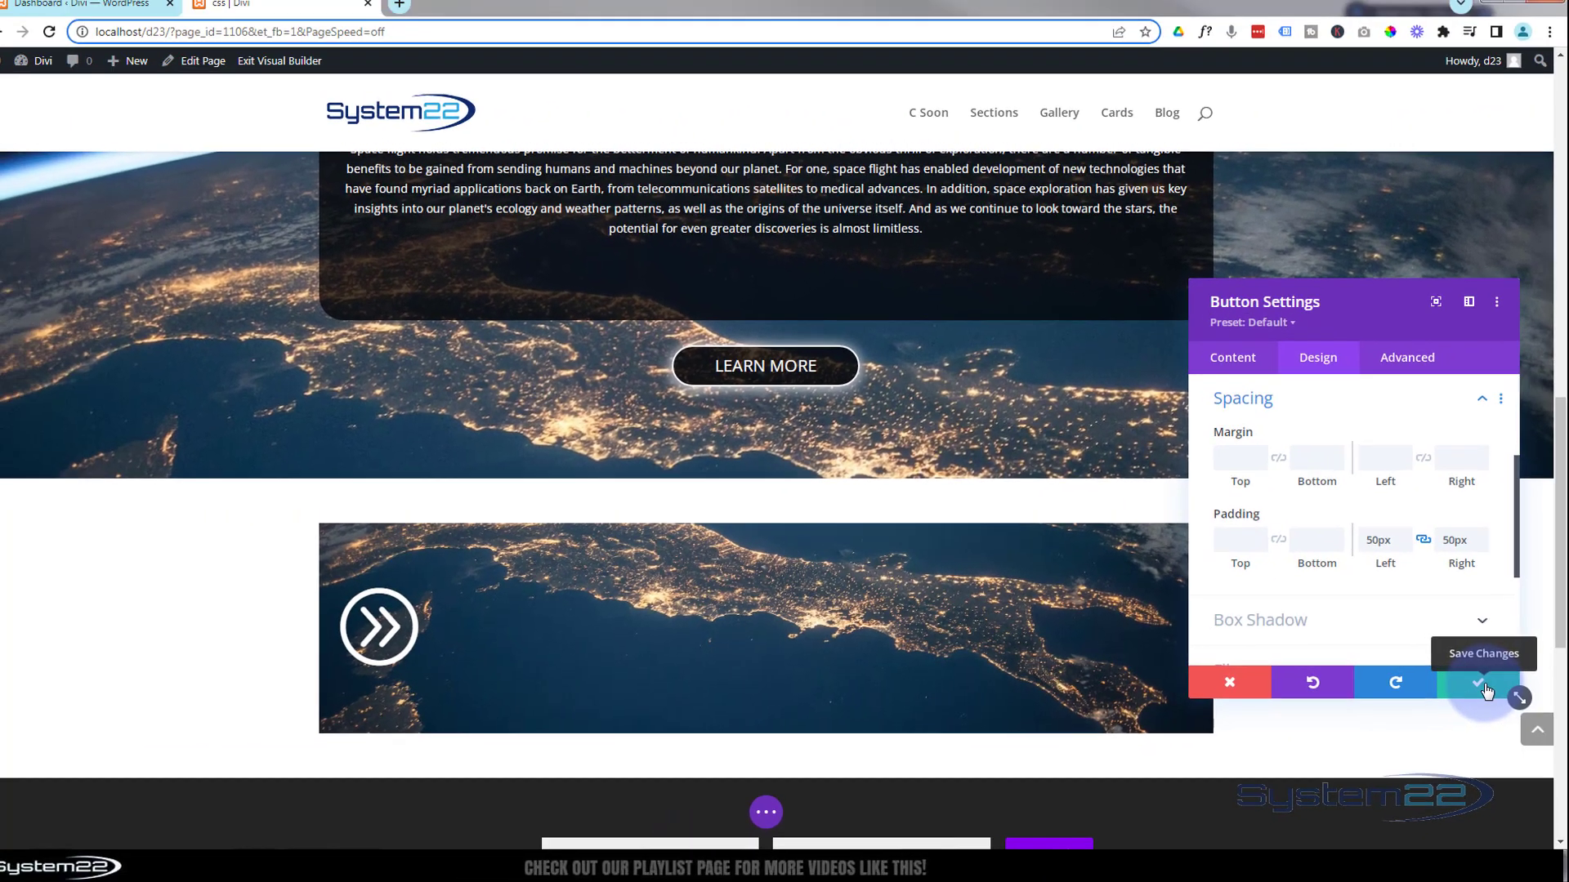
# Step: Save the button settings and enable Scaling Up and Down in the Space Flight blurb's scroll effects
pyautogui.click(1473, 693)
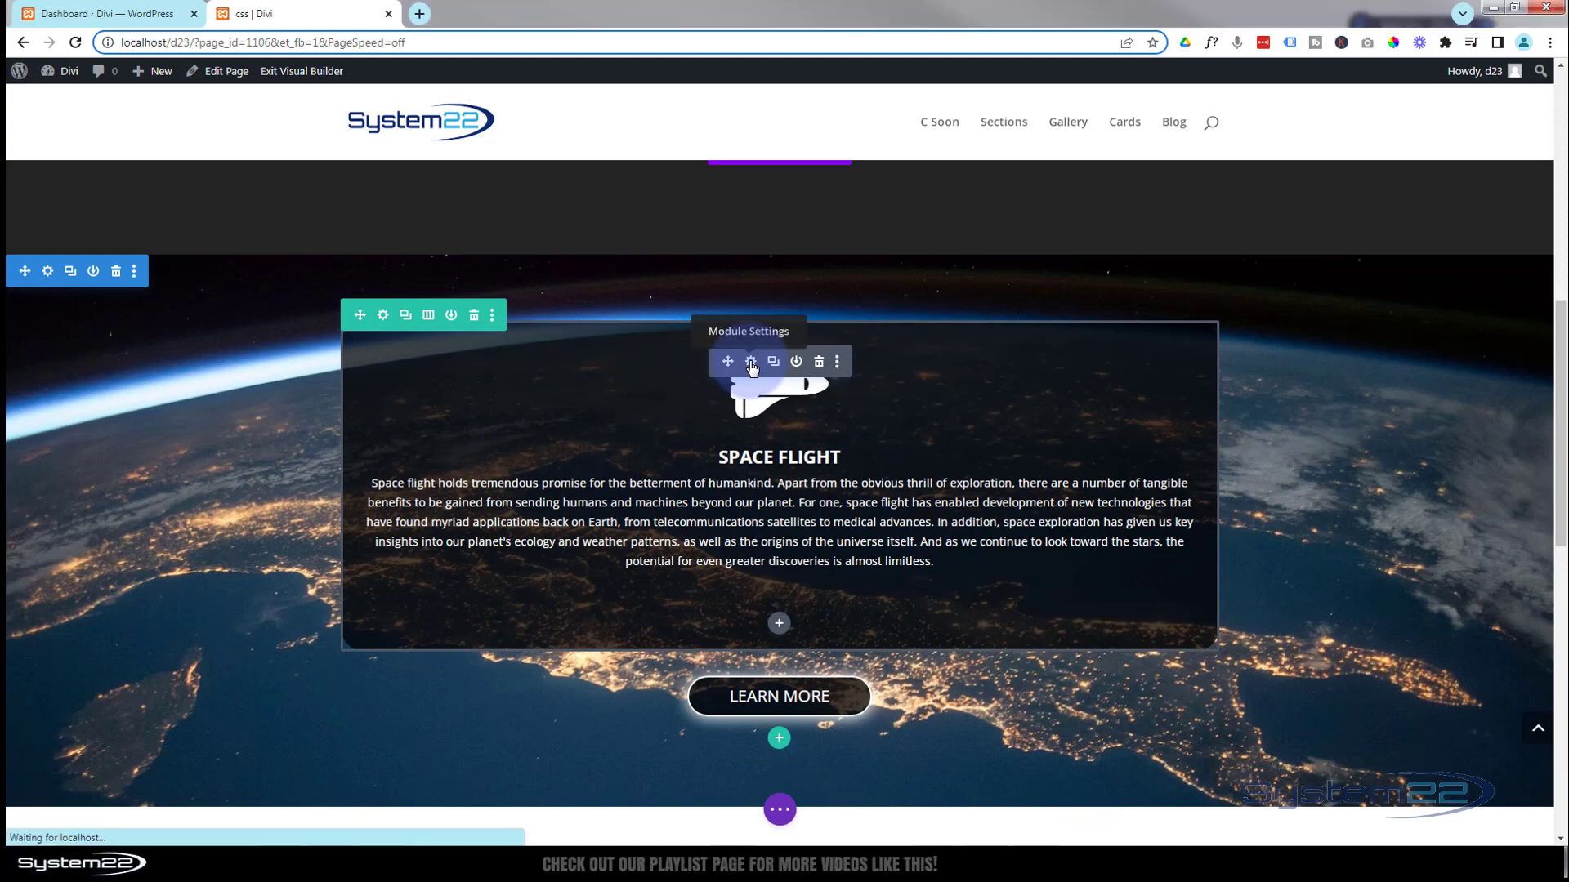
pyautogui.click(751, 363)
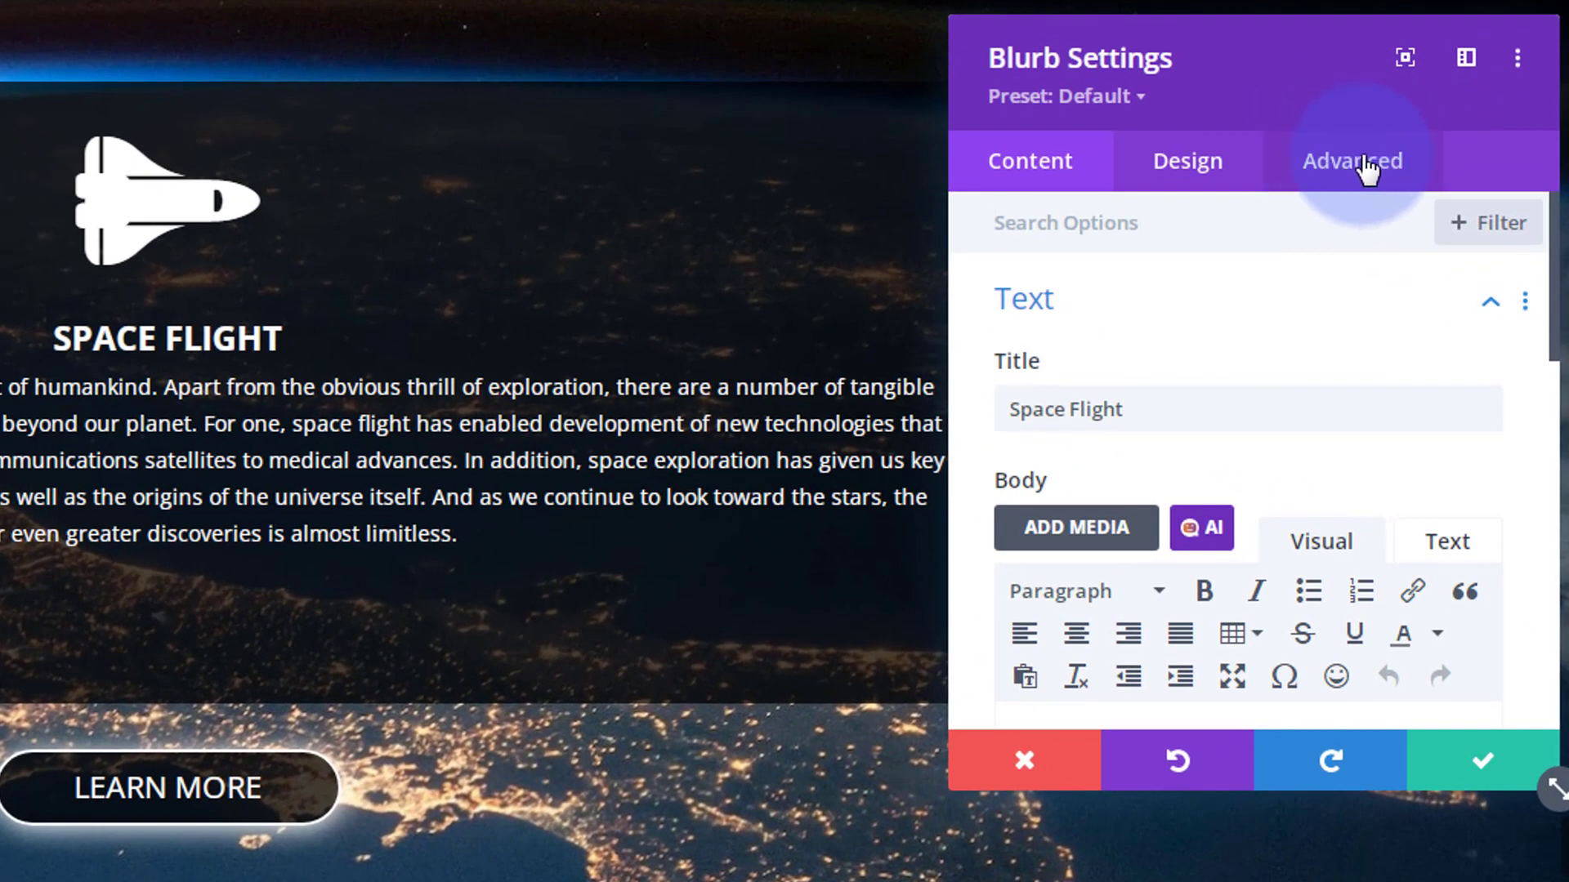
pyautogui.click(1365, 164)
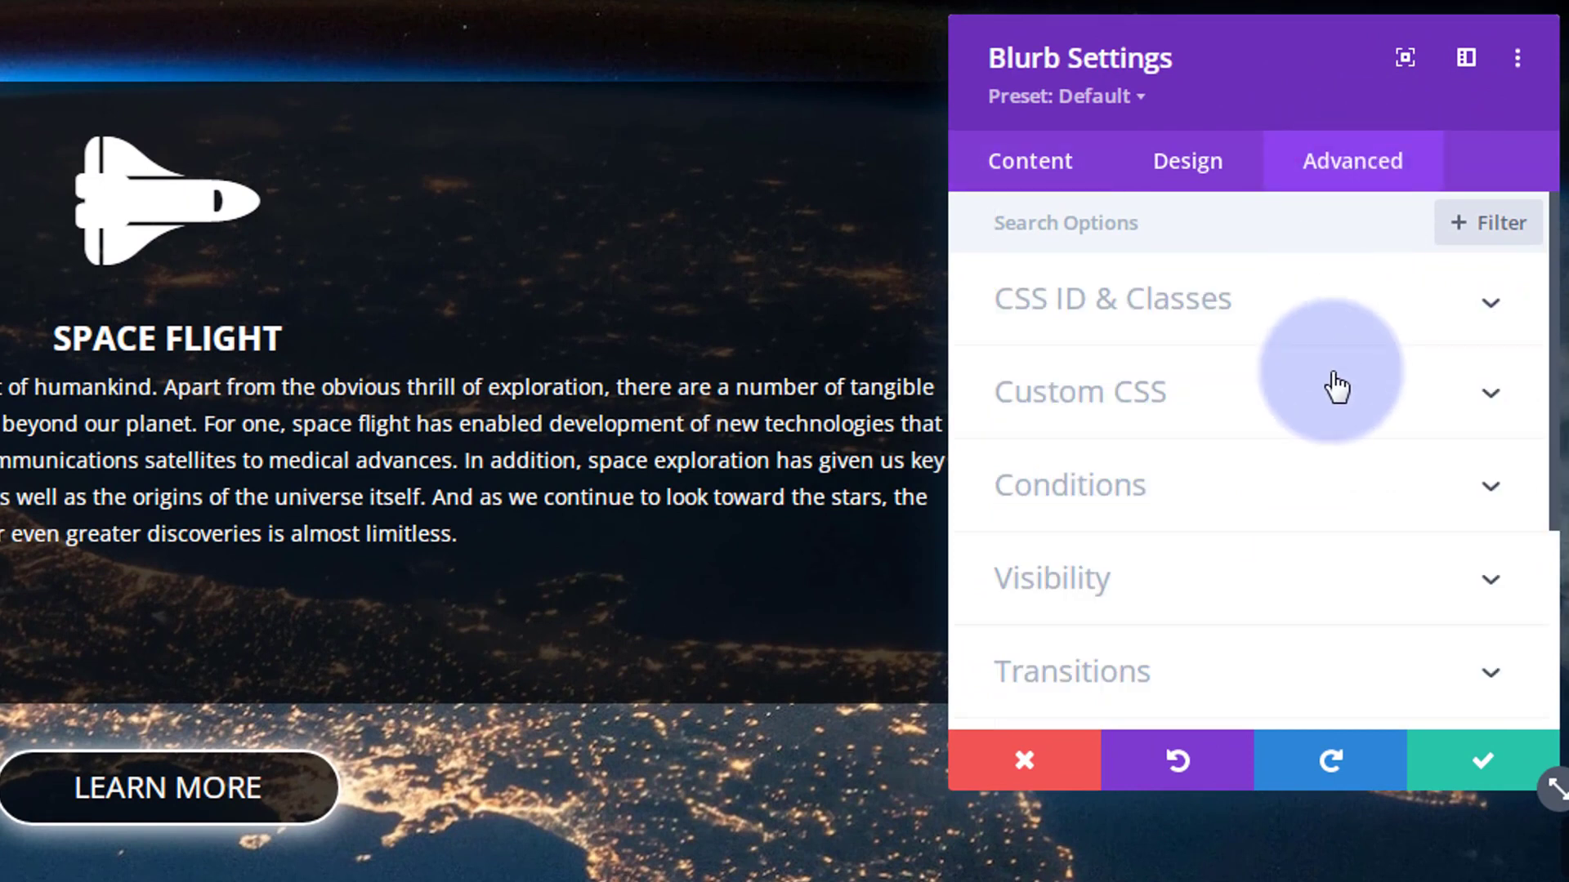
pyautogui.scroll(-3, 1334, 364)
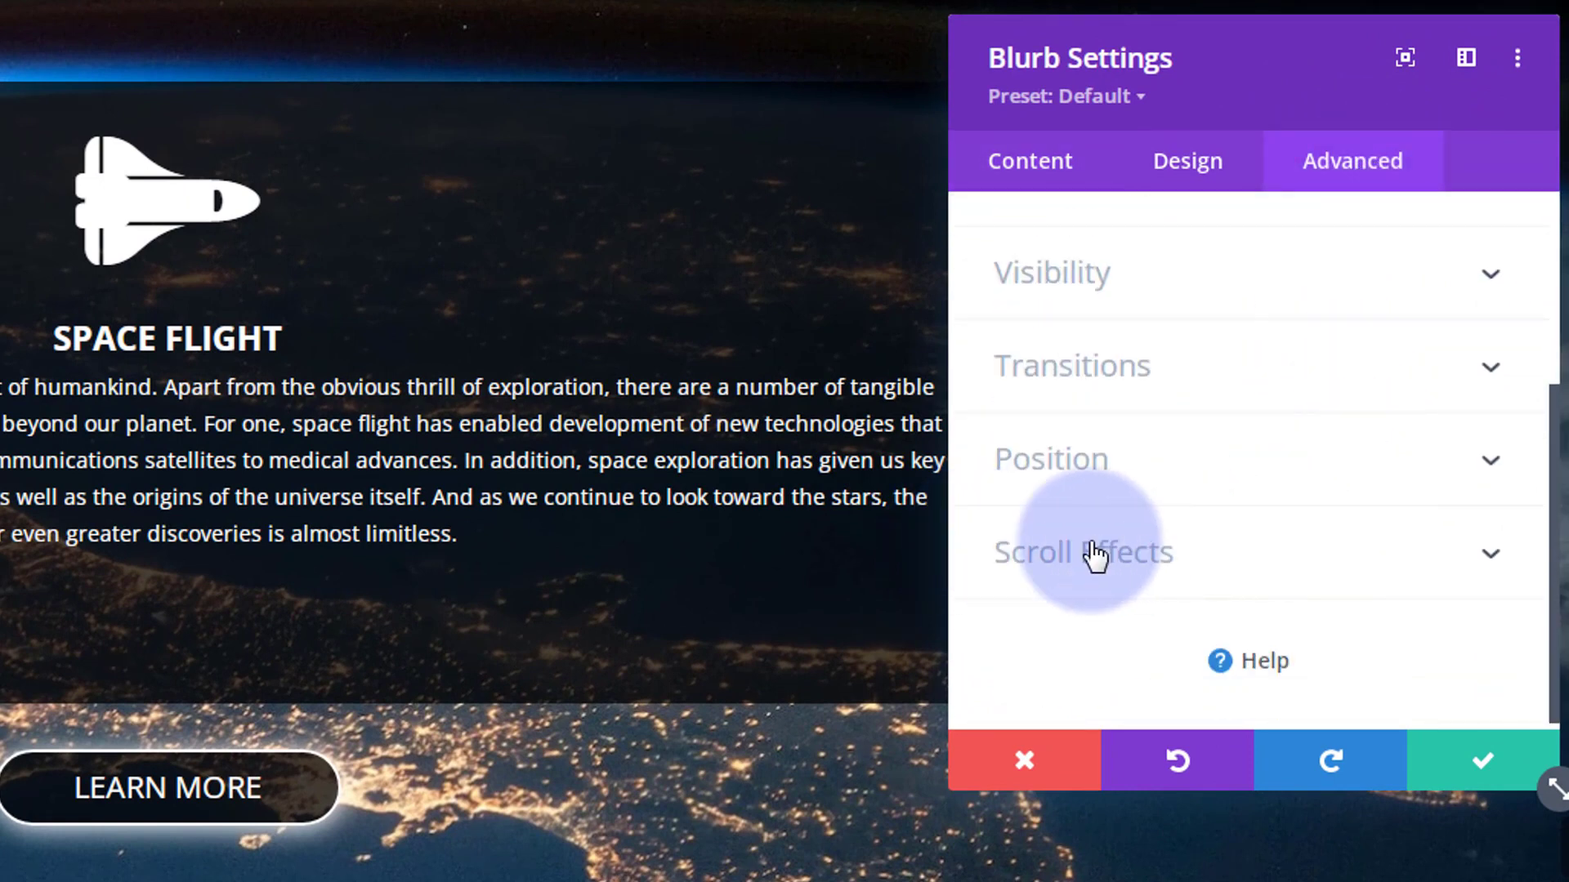
pyautogui.click(1190, 557)
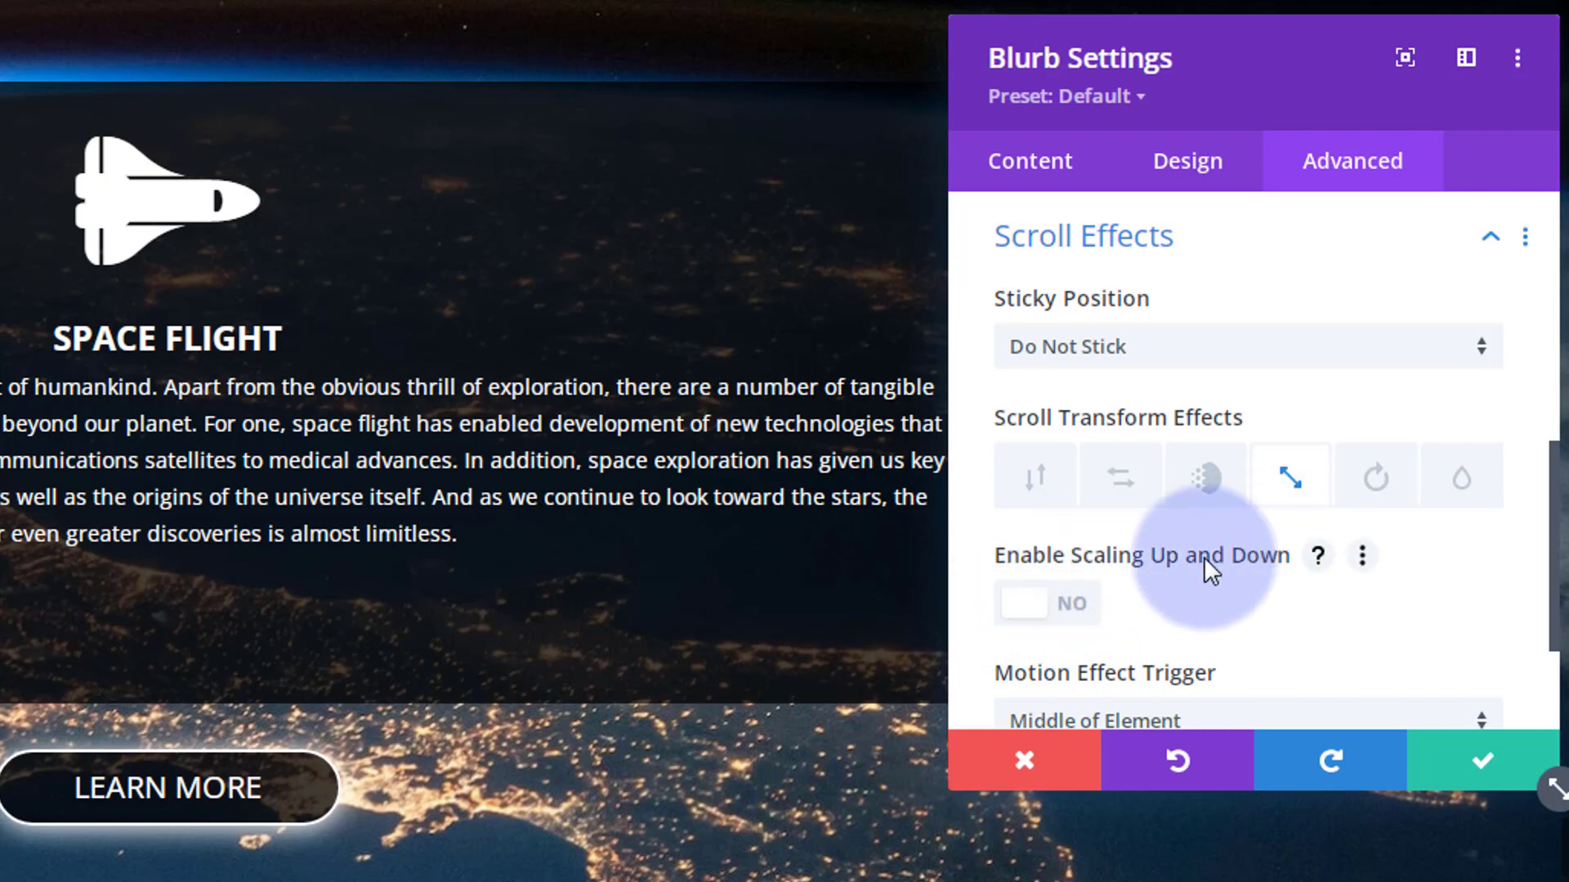
pyautogui.click(1055, 604)
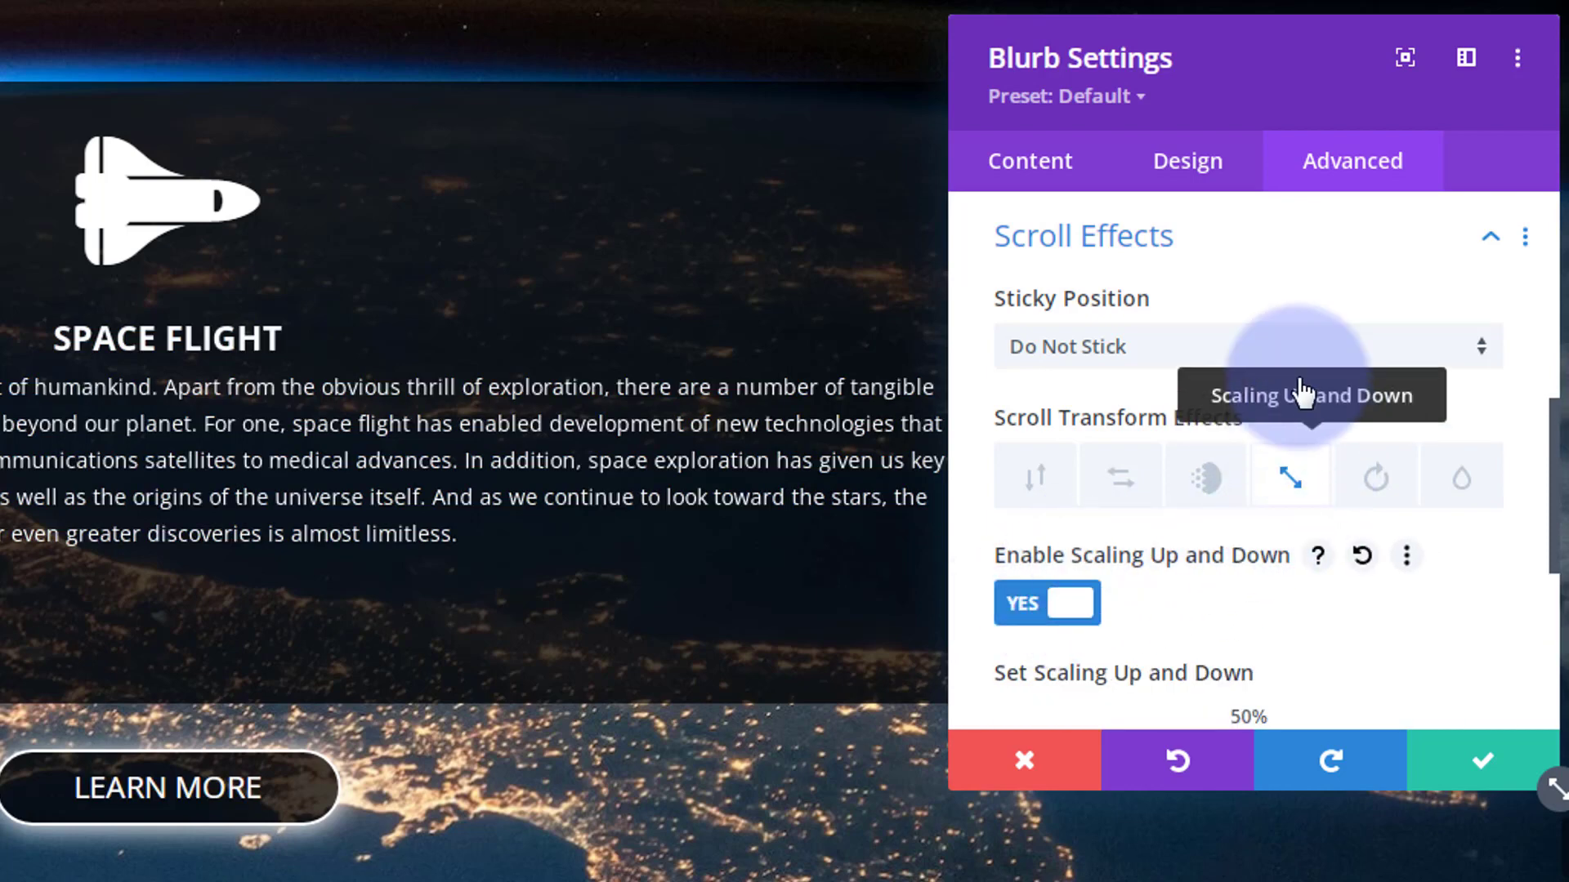
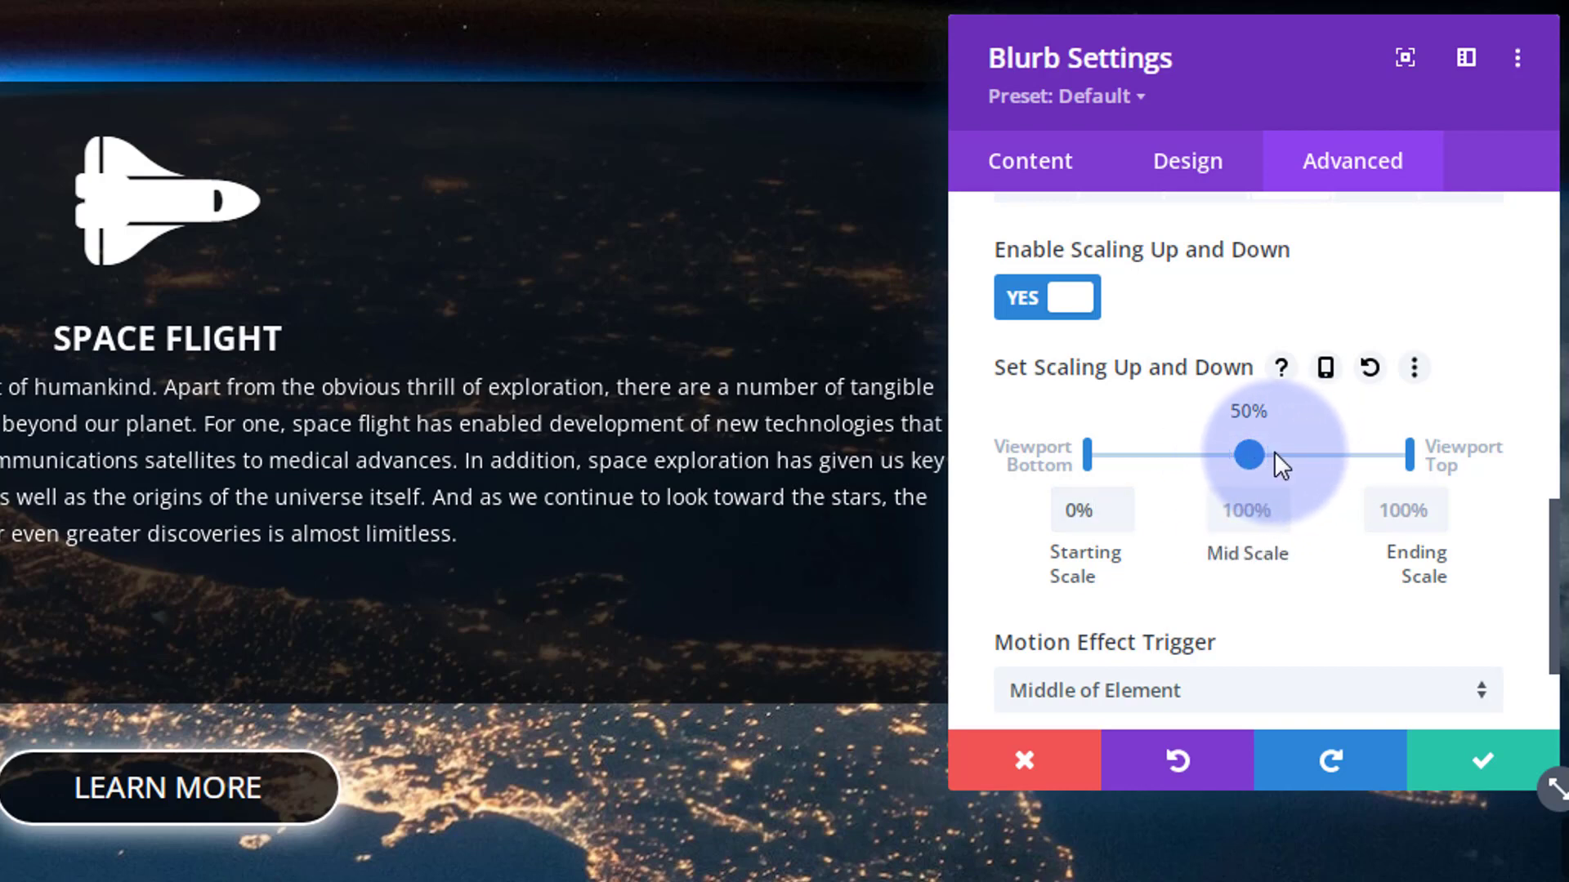
# Step: Set the blurb's starting scale to 0%, the mid scale range to 50%–70% of the viewport, and the ending scale to 0% at 80%
pyautogui.moveTo(1293, 452); pyautogui.dragTo(1330, 453)
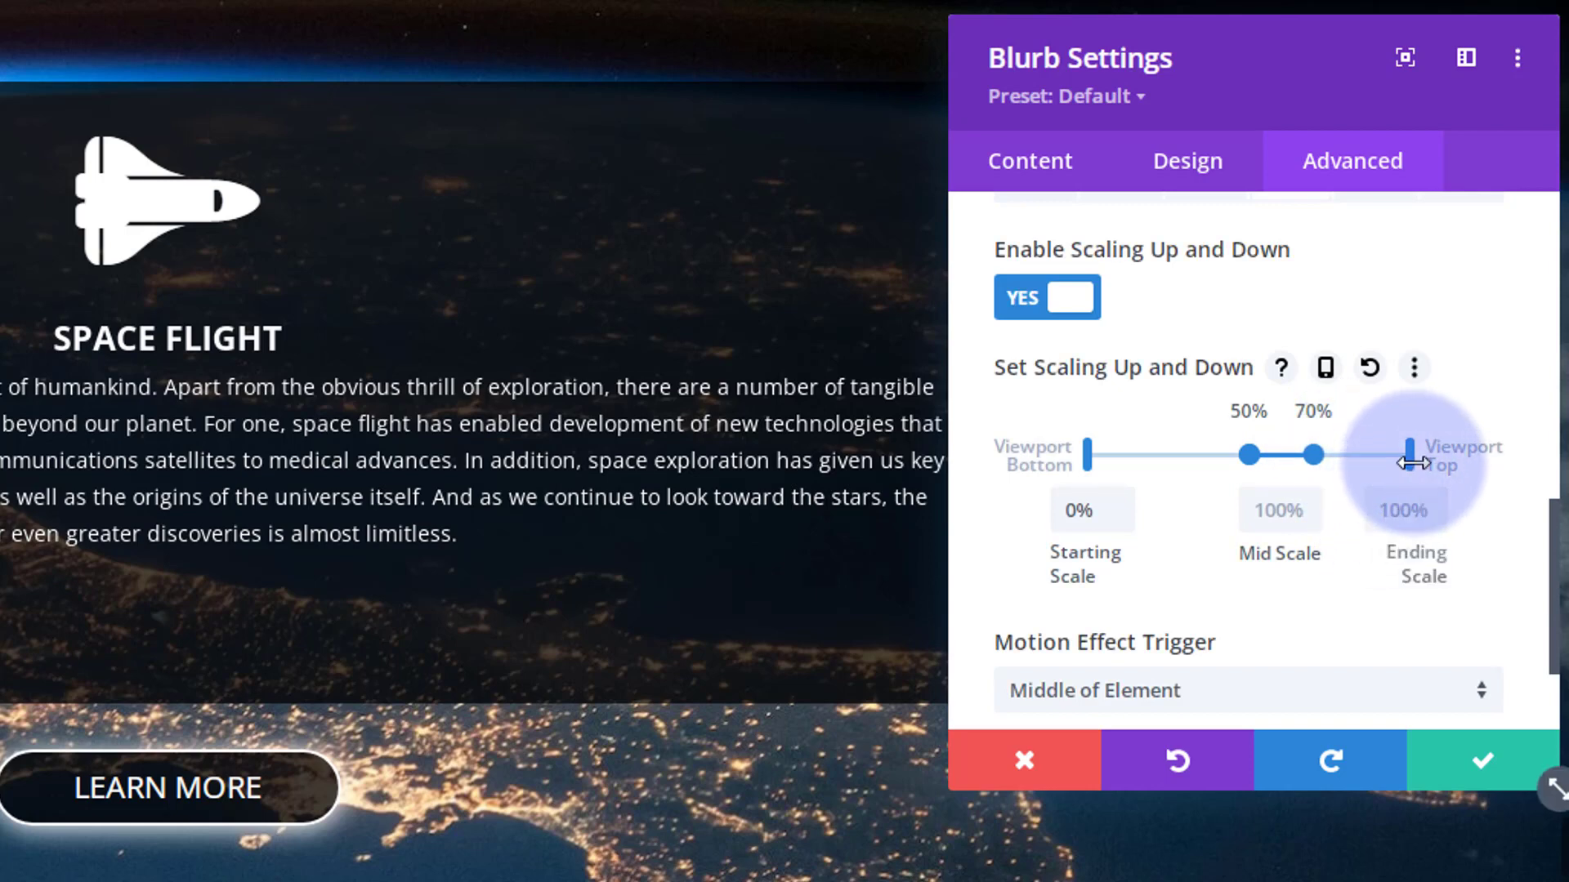
pyautogui.moveTo(1407, 464); pyautogui.dragTo(1345, 464)
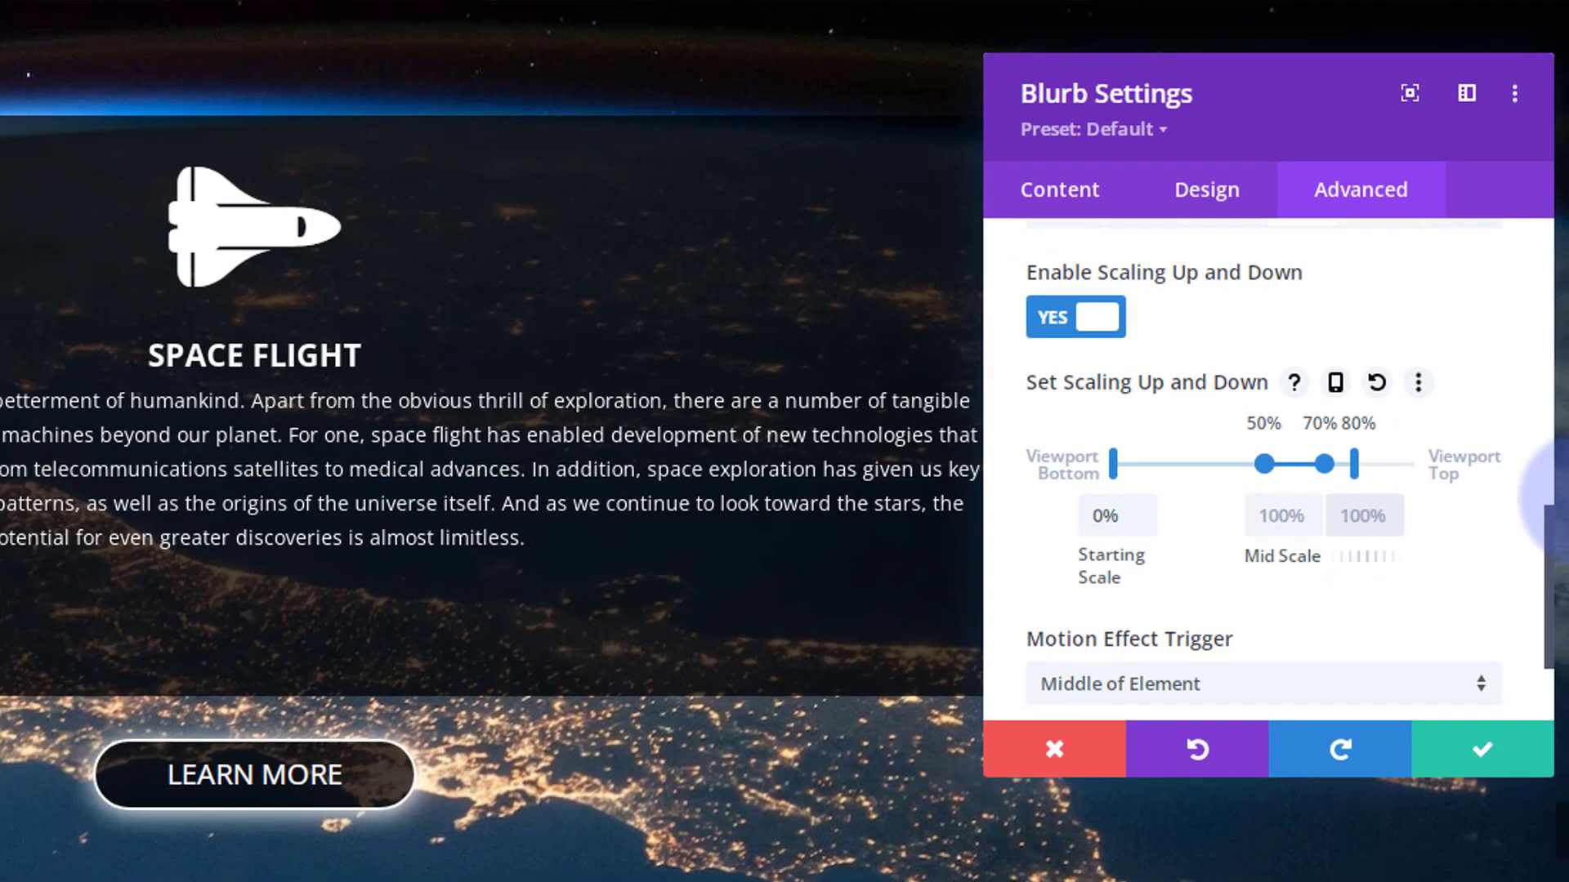
pyautogui.write('0')
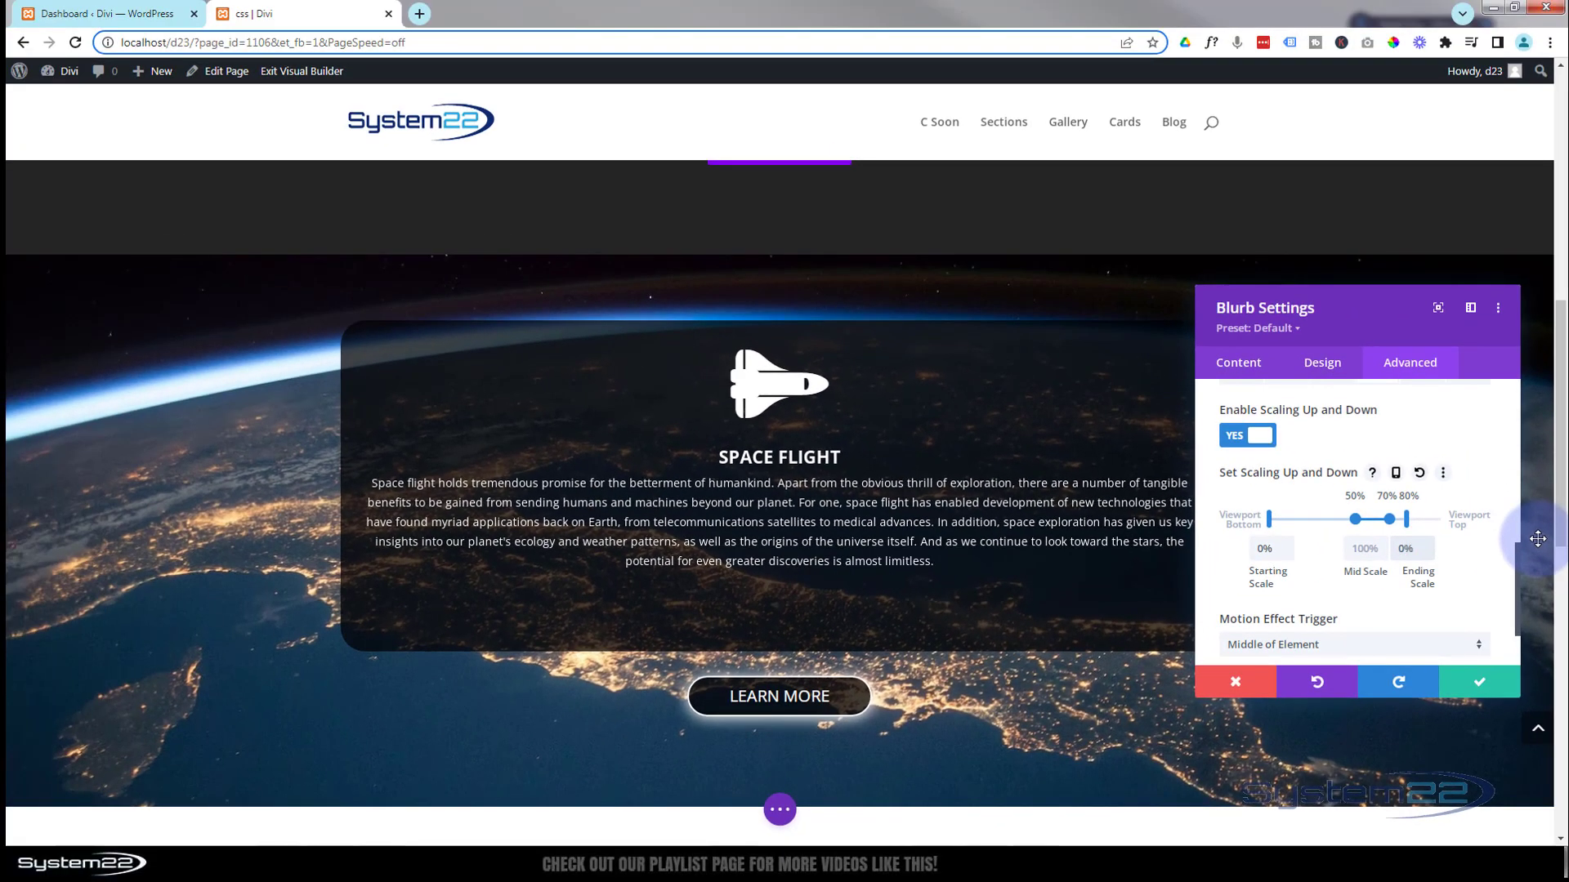
# Step: Examine how the Space Flight blurb scales up and down as it moves through the viewport
pyautogui.scroll(4, 1034, 685)
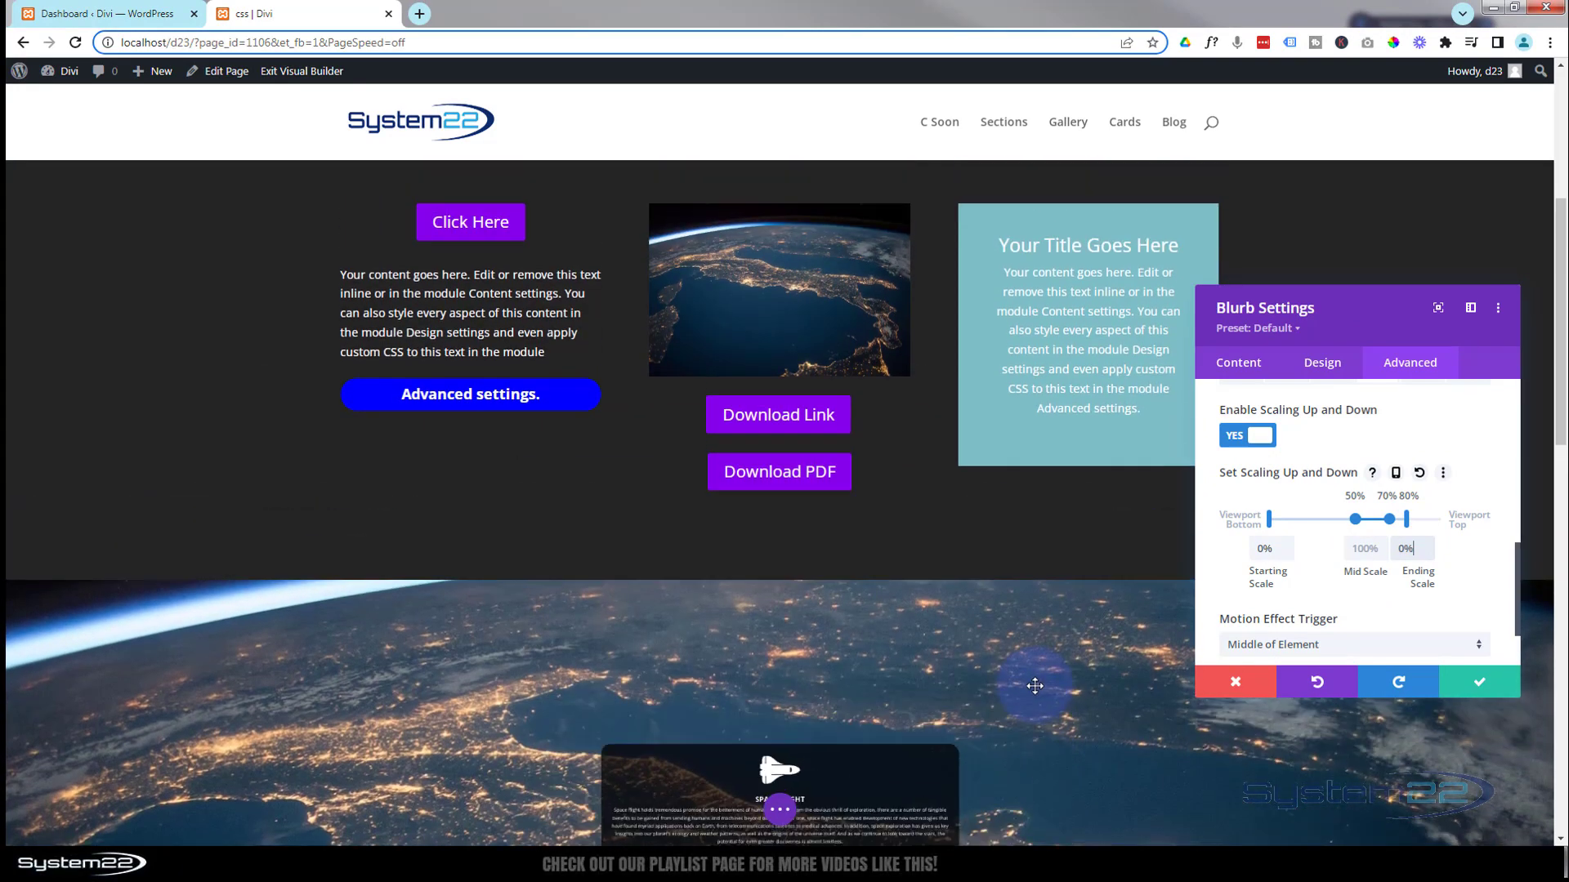
pyautogui.scroll(2, 1035, 686)
pyautogui.scroll(-2, 1036, 683)
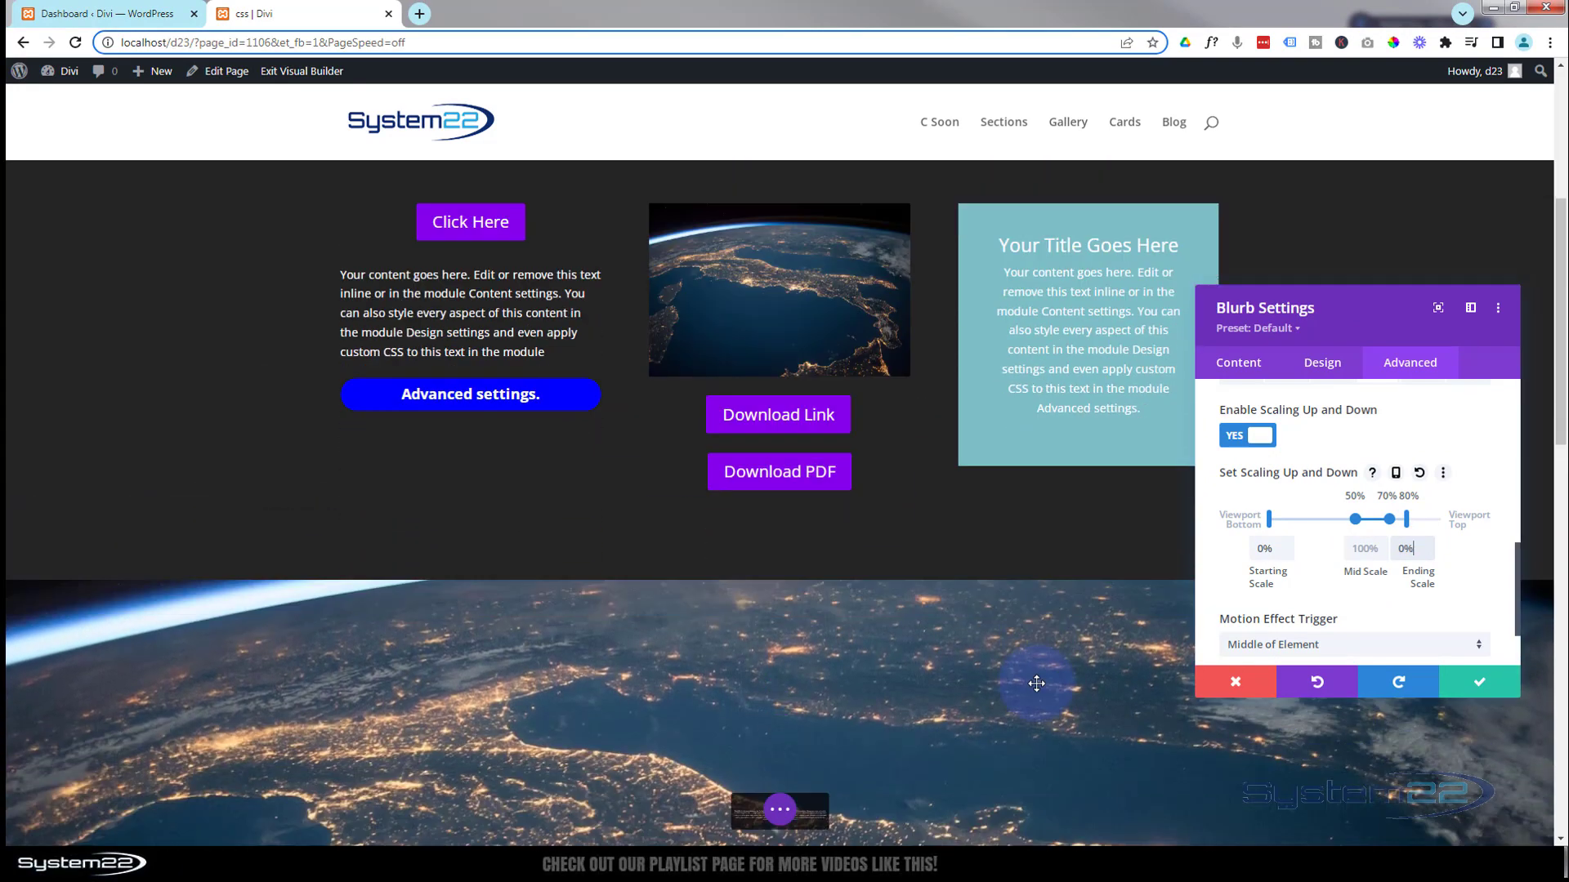
pyautogui.scroll(-3, 1036, 683)
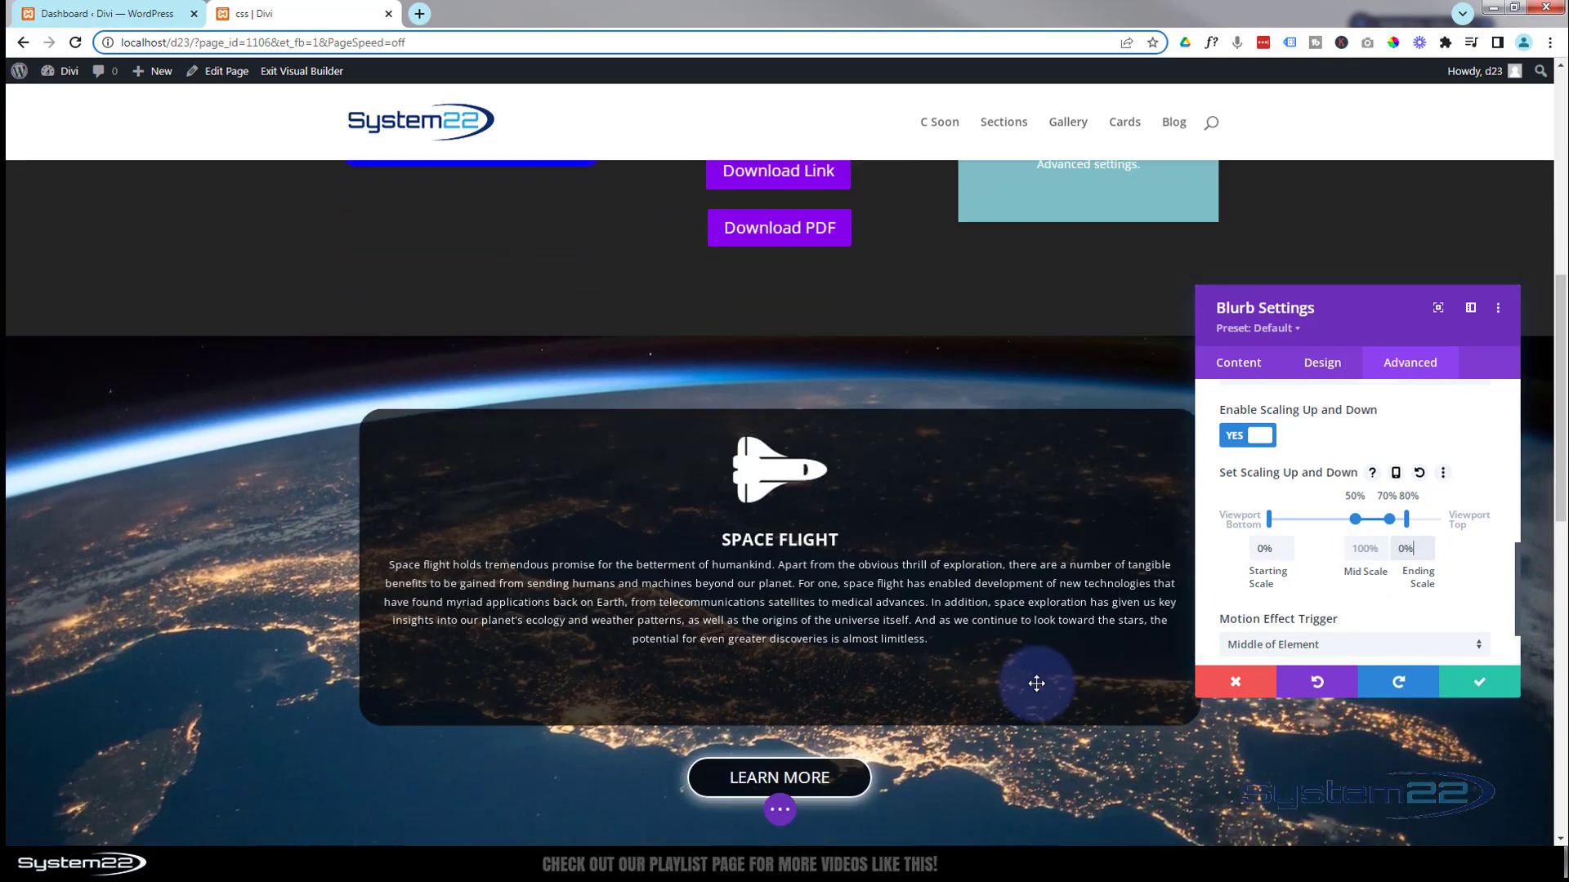
pyautogui.scroll(-1, 1036, 683)
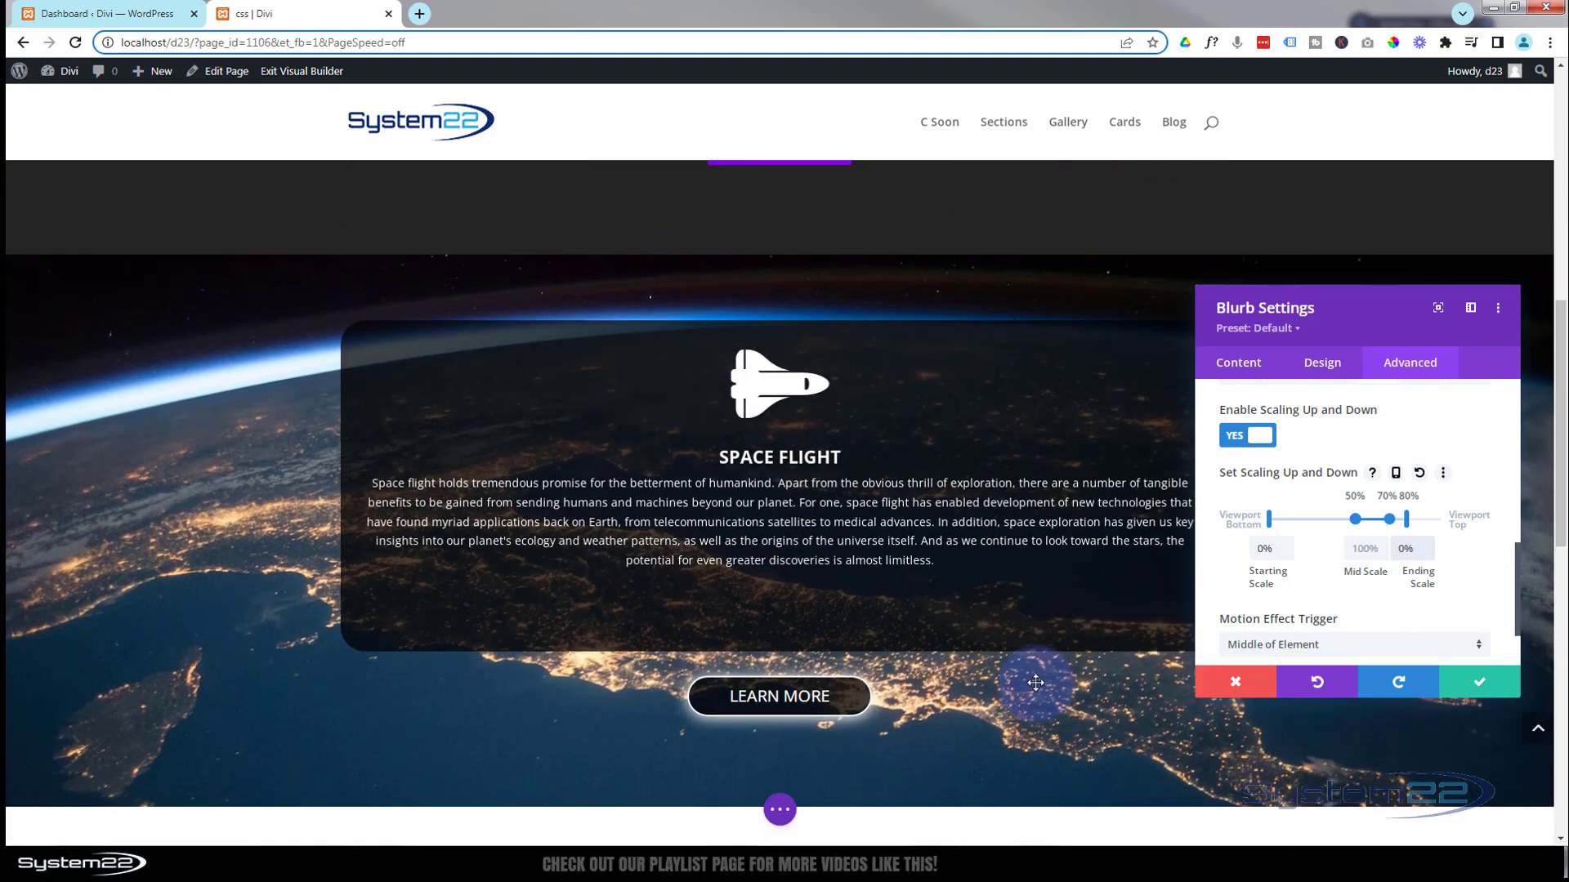
pyautogui.scroll(-3, 1035, 683)
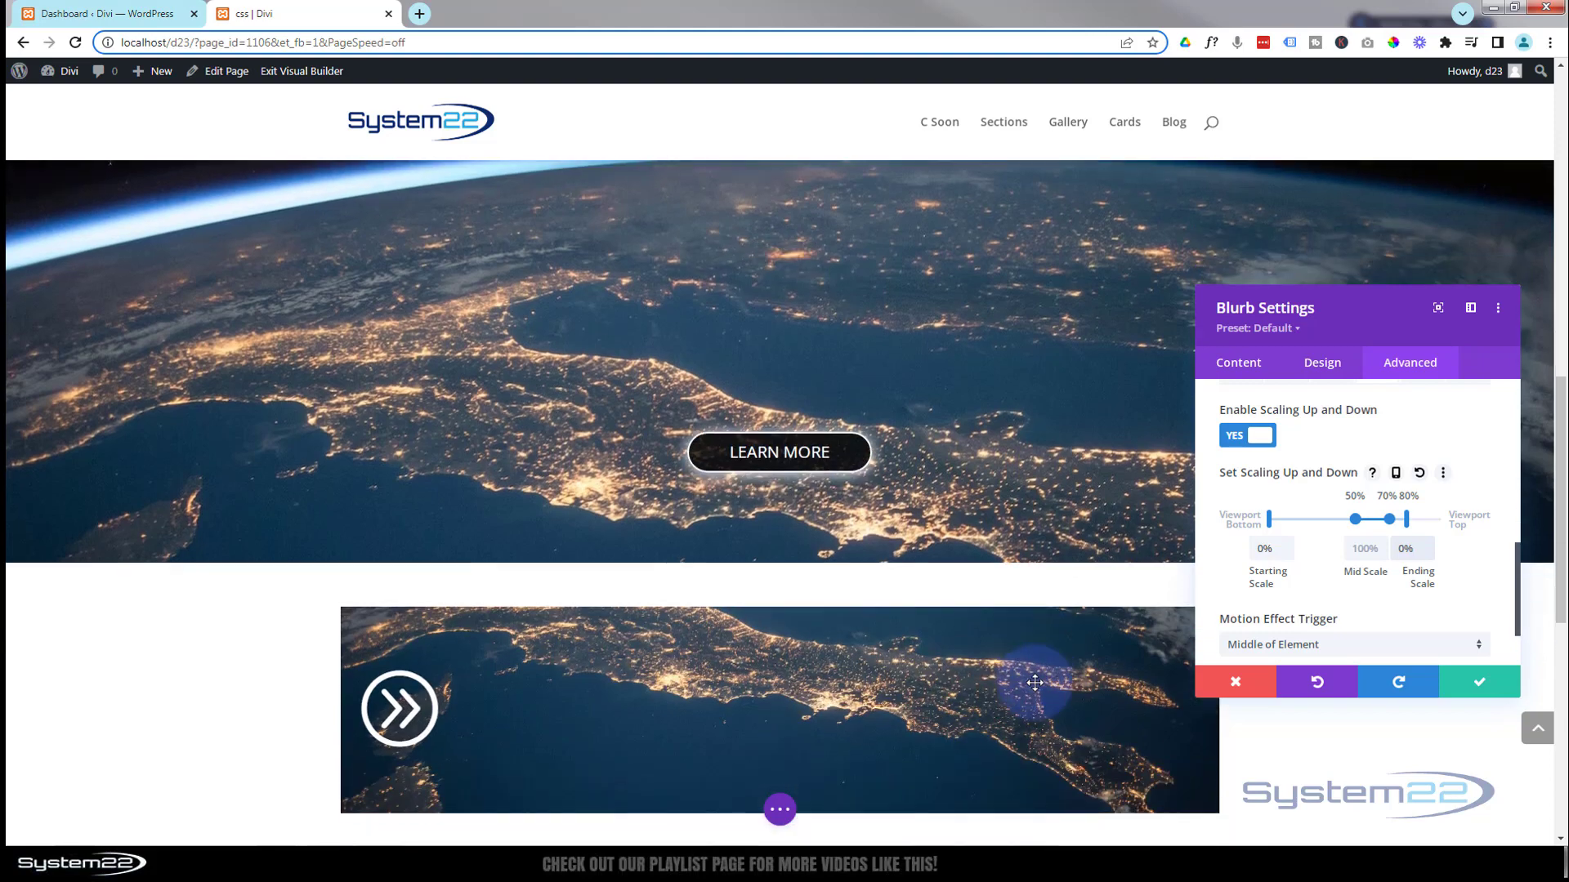
pyautogui.scroll(-2, 1035, 683)
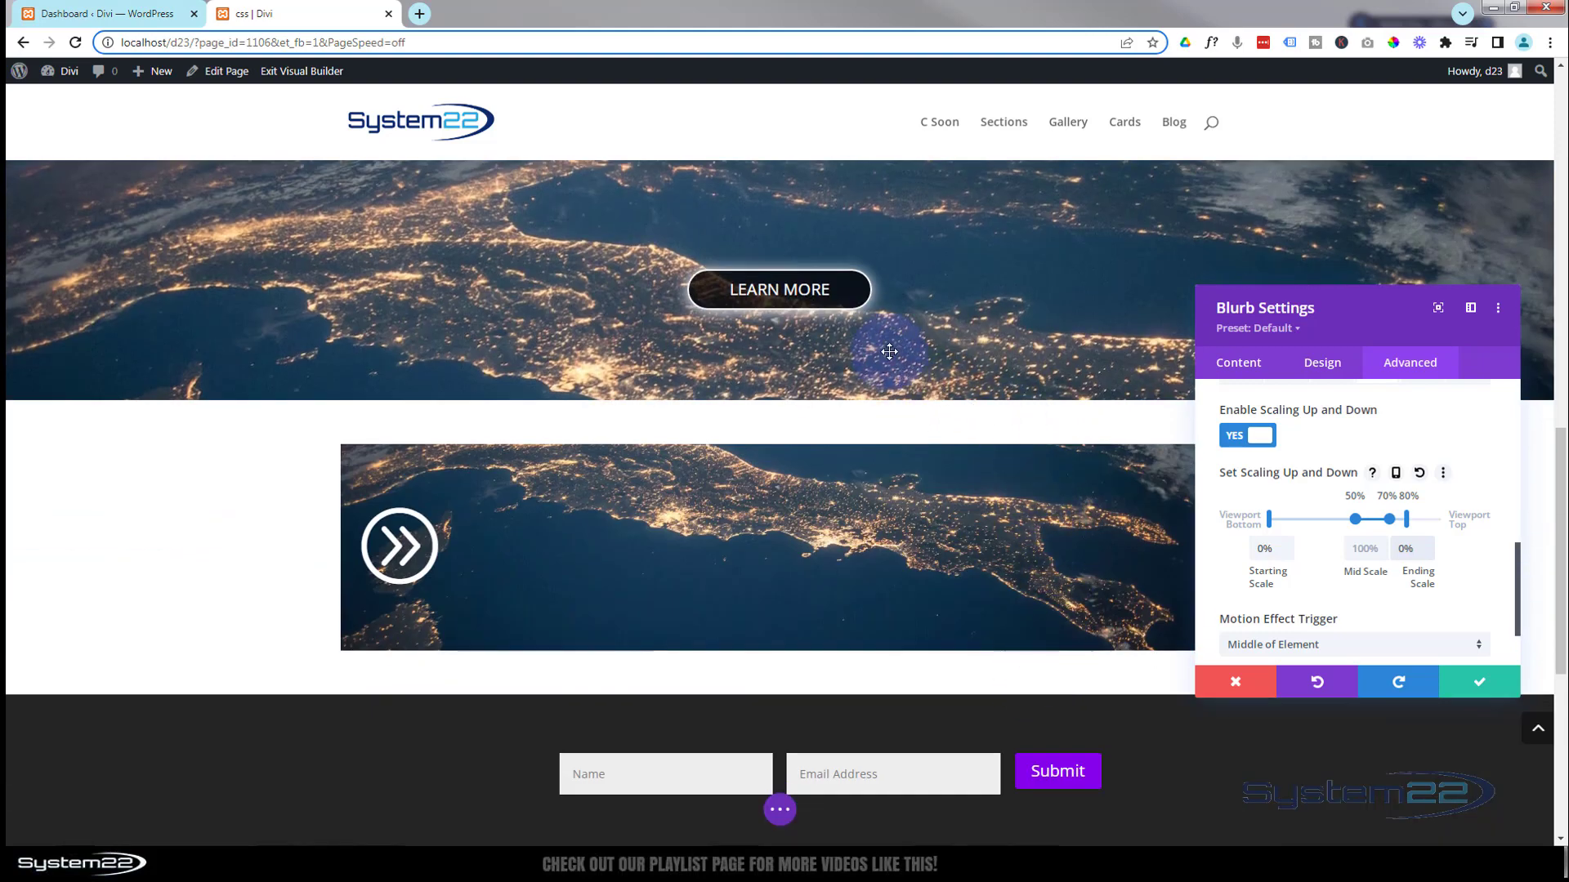
pyautogui.scroll(3, 809, 378)
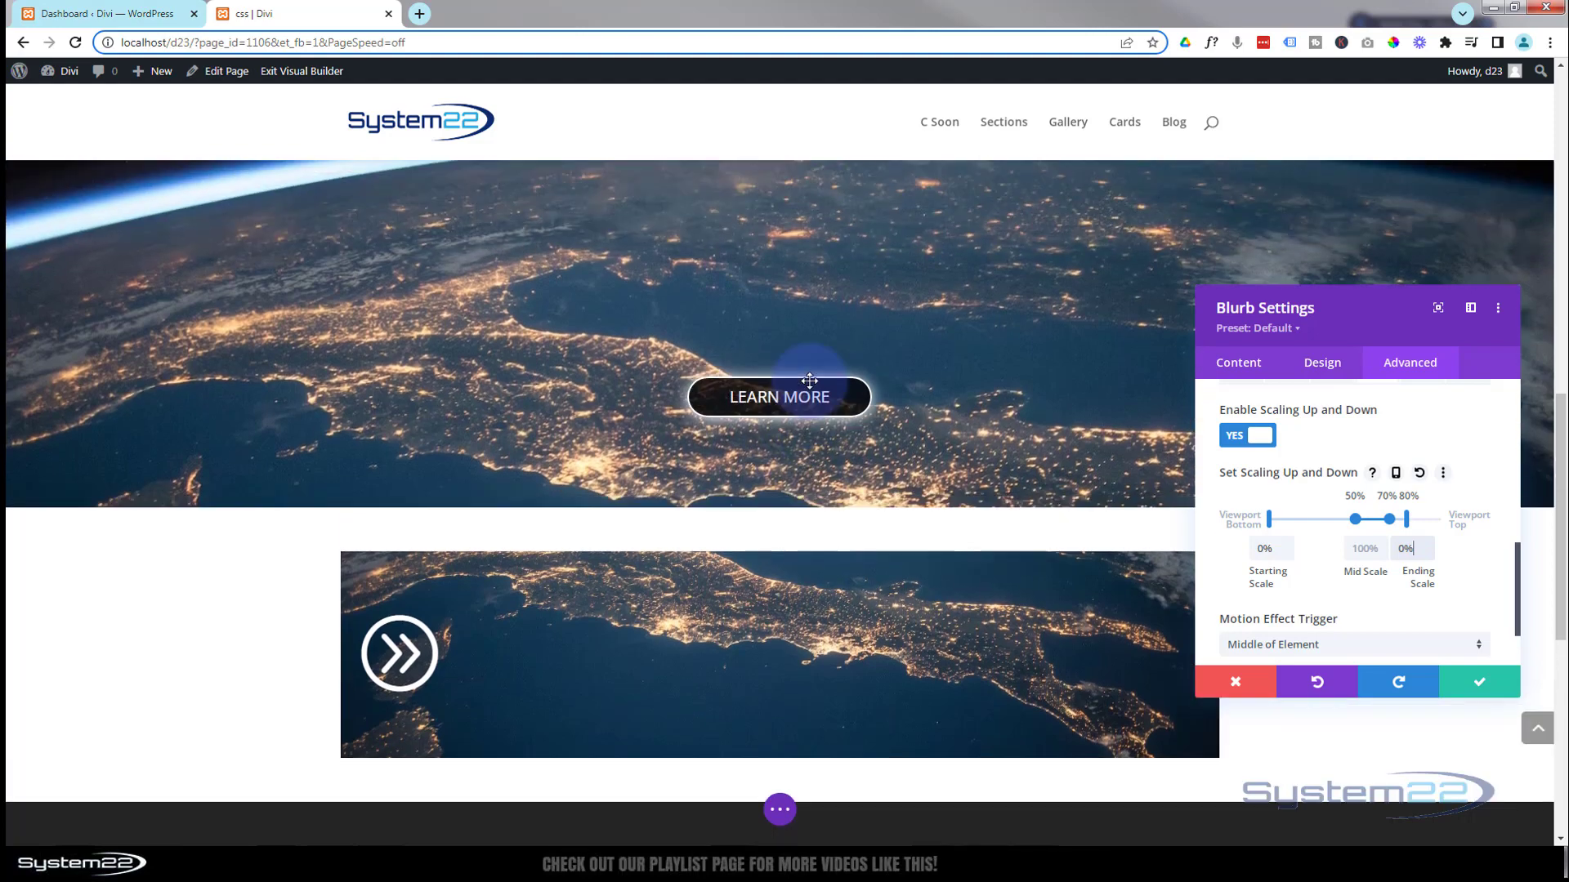
pyautogui.scroll(4, 809, 382)
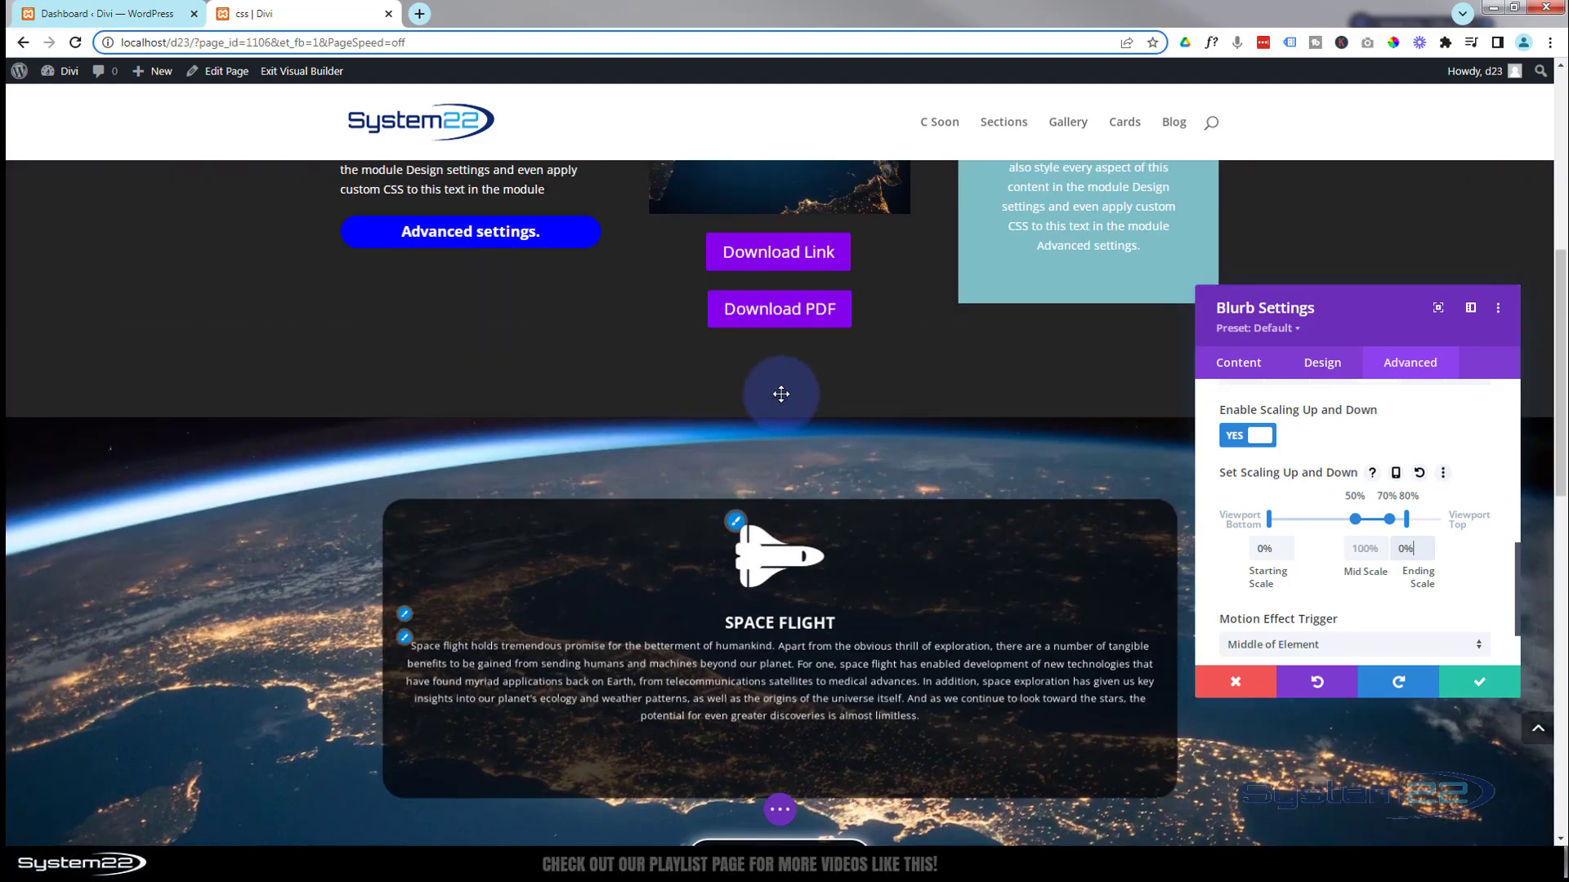
pyautogui.scroll(-2, 764, 611)
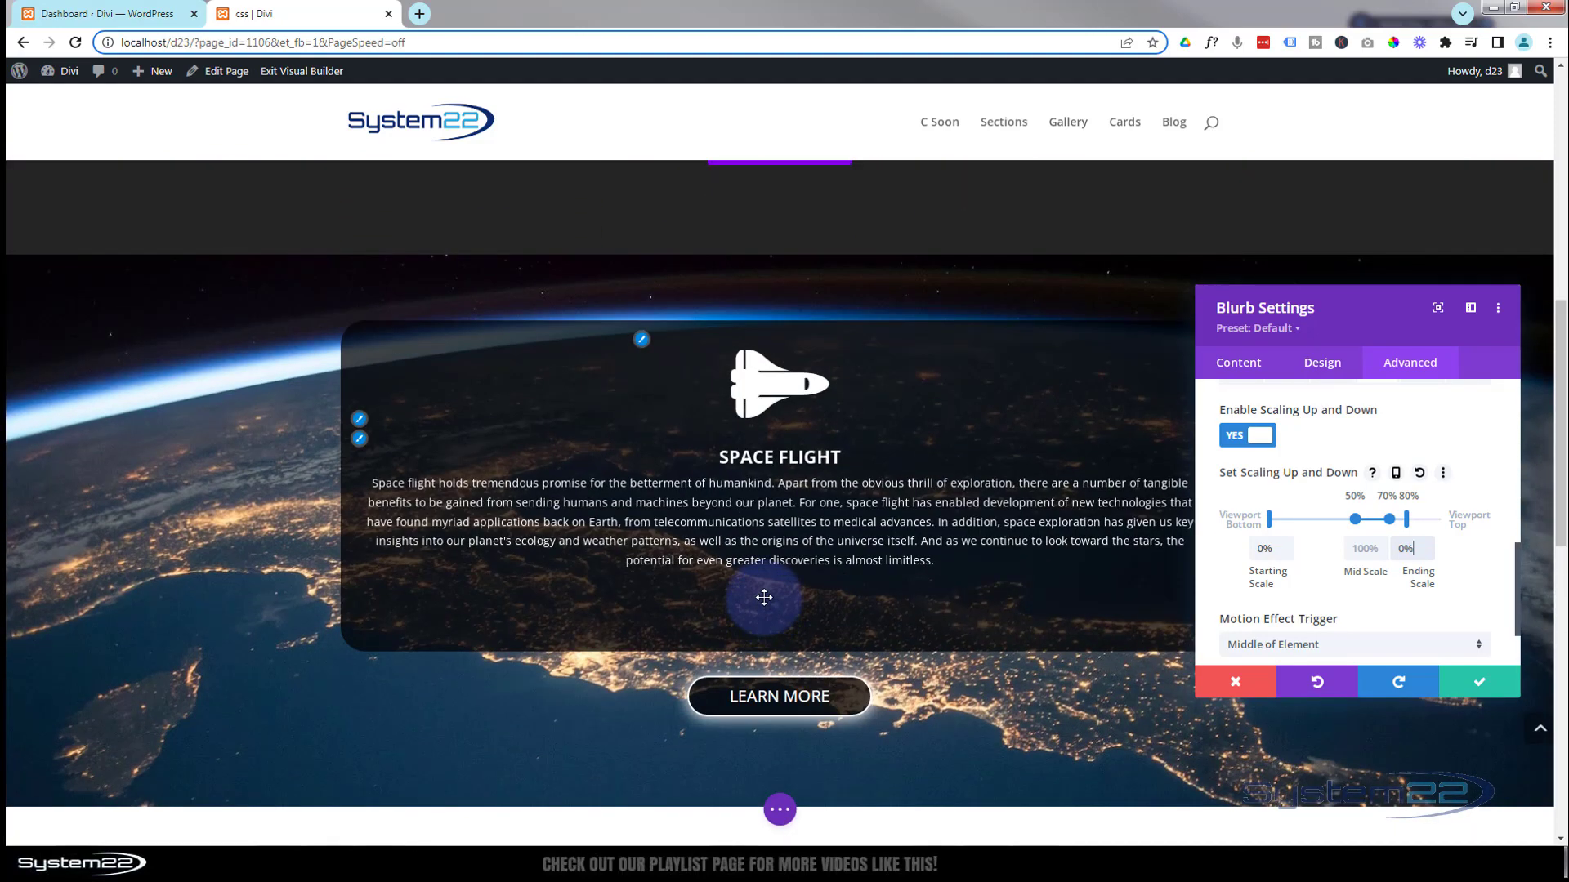
# Step: Enable Fading In and Out in the Space Flight blurb's scroll effects
pyautogui.scroll(-2, 764, 605)
pyautogui.scroll(-3, 764, 597)
pyautogui.scroll(5, 764, 597)
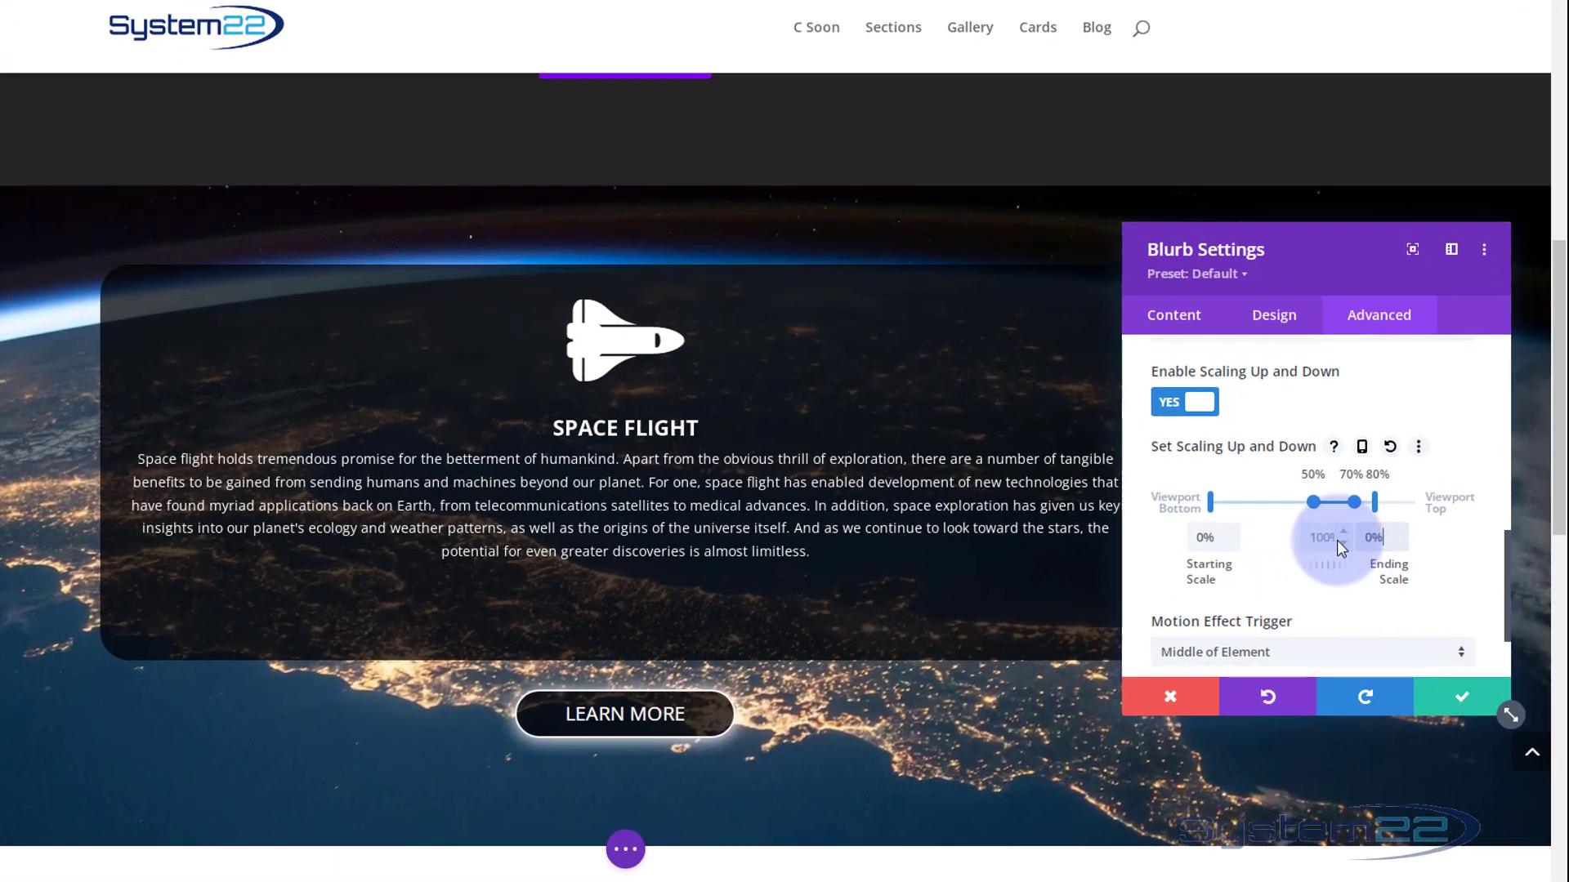
pyautogui.scroll(2, 1327, 589)
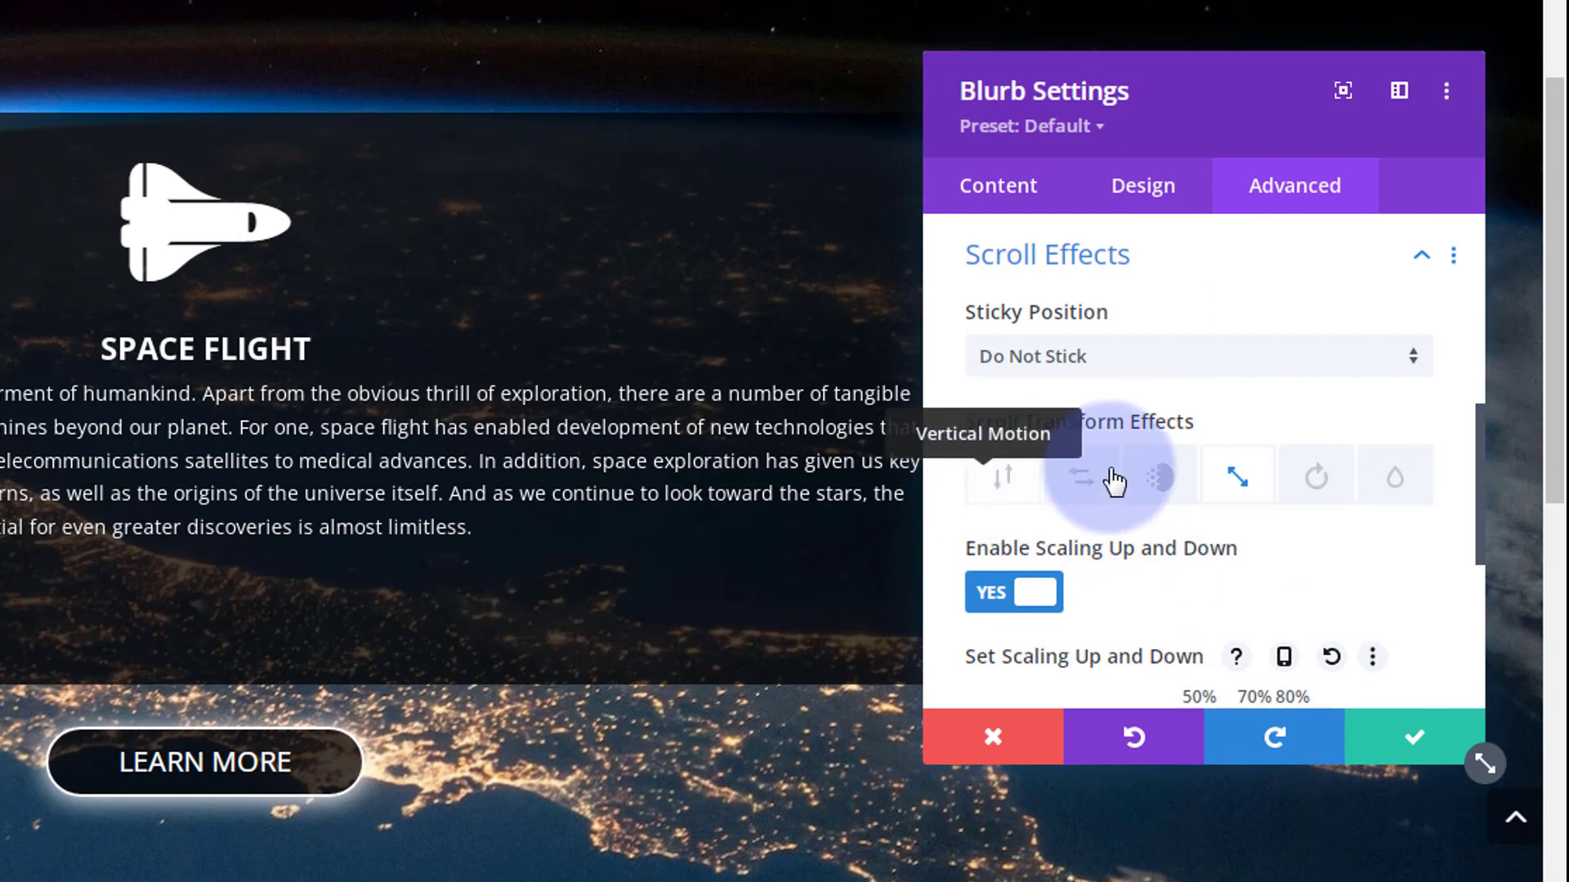
pyautogui.click(1160, 480)
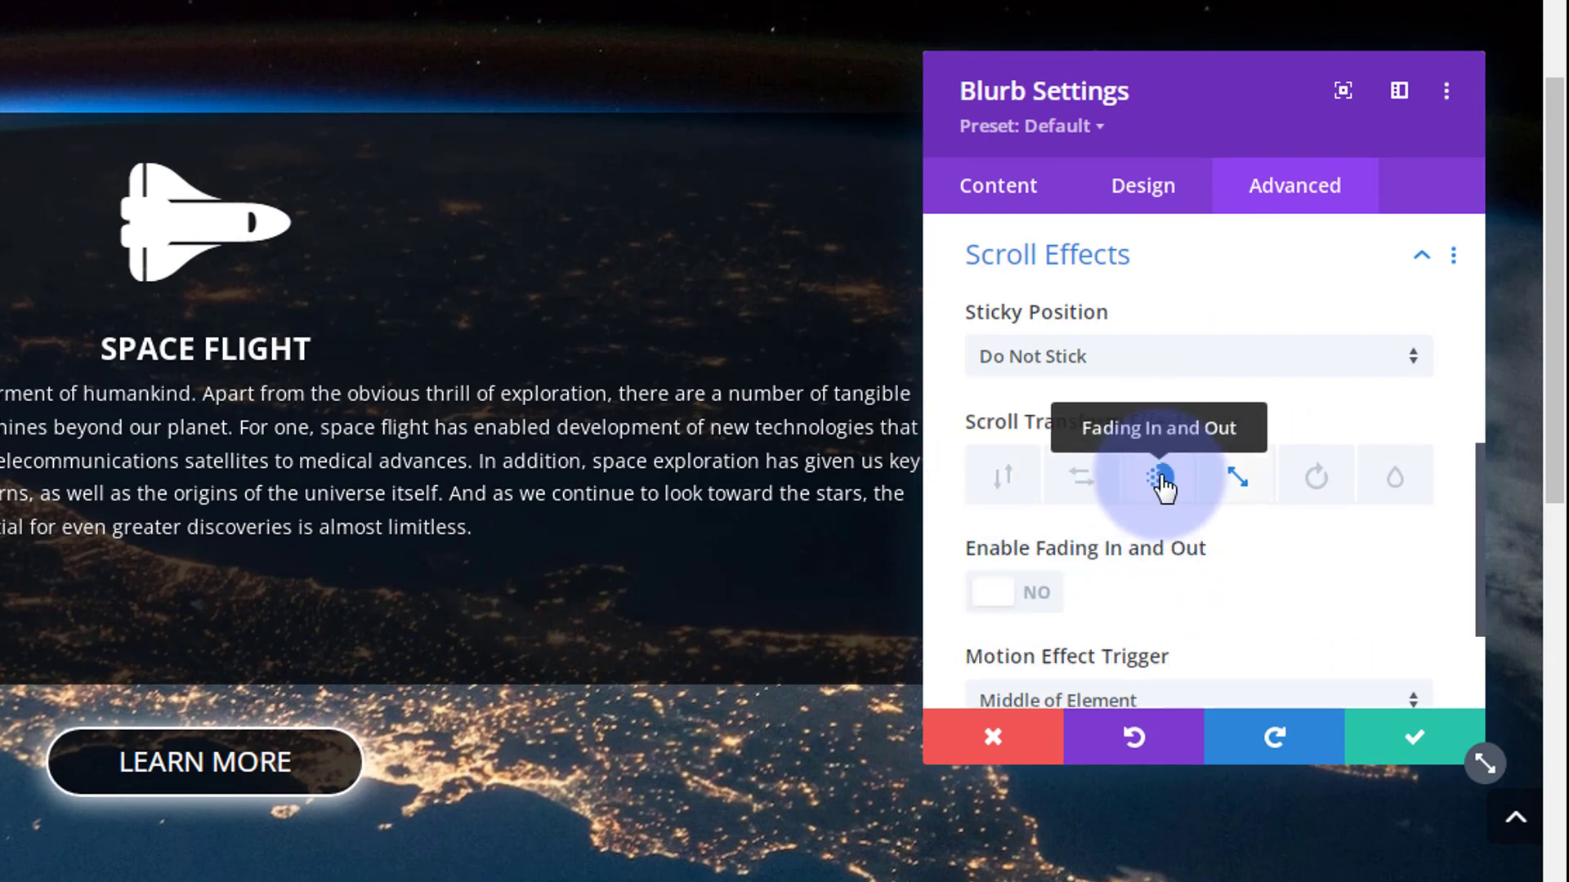
pyautogui.click(1048, 601)
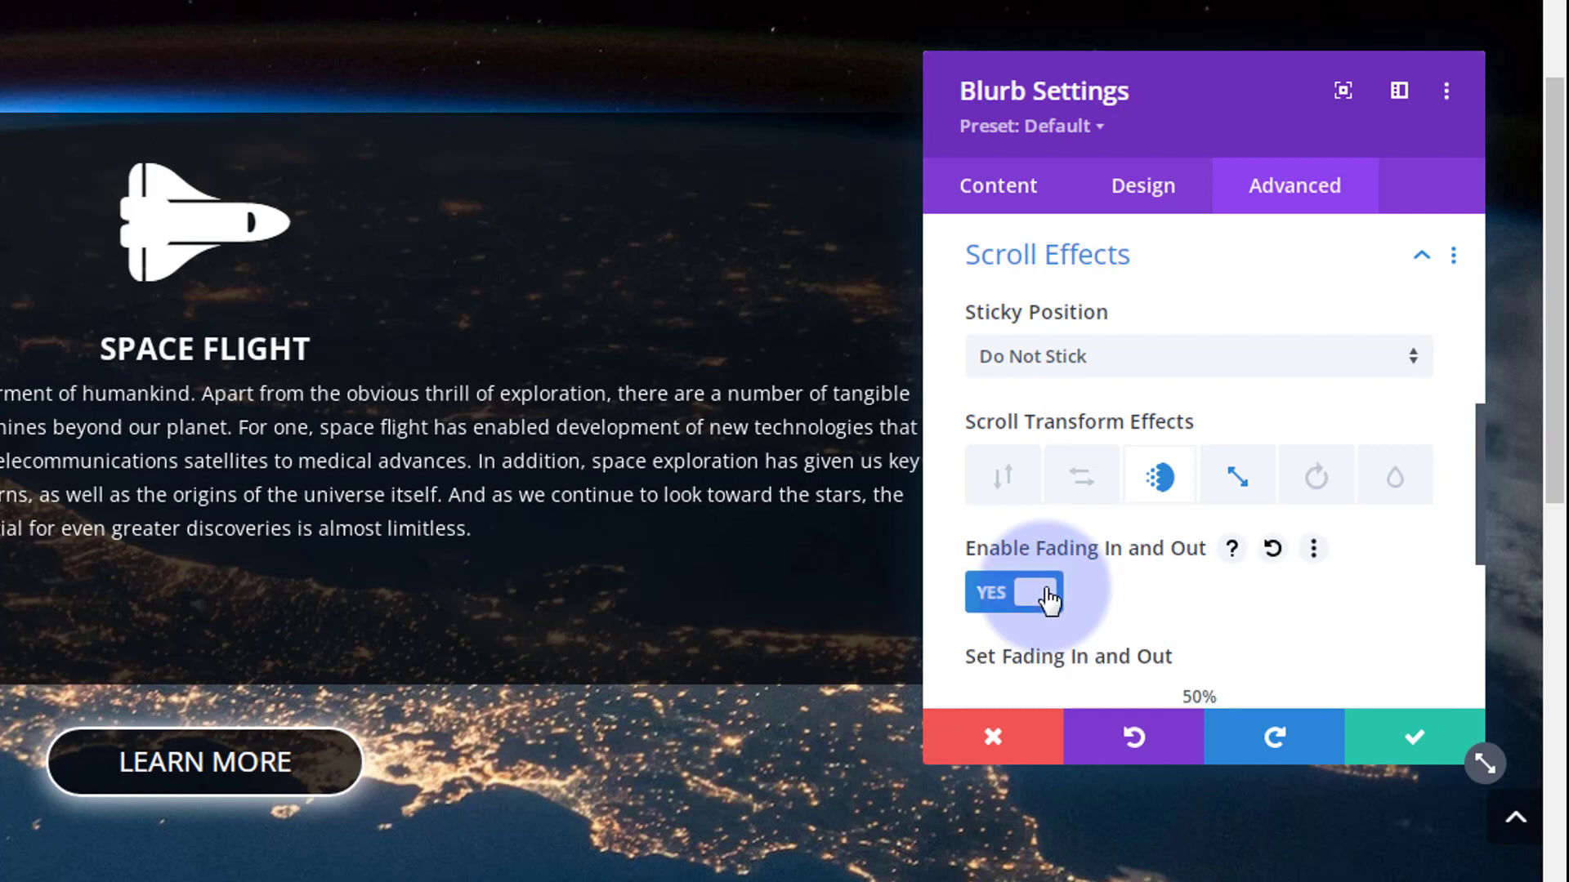
# Step: Set the blurb's fading to start at 20% of the viewport, reach mid opacity at 60%, and end with 0% opacity at 80%
pyautogui.scroll(-3, 1233, 585)
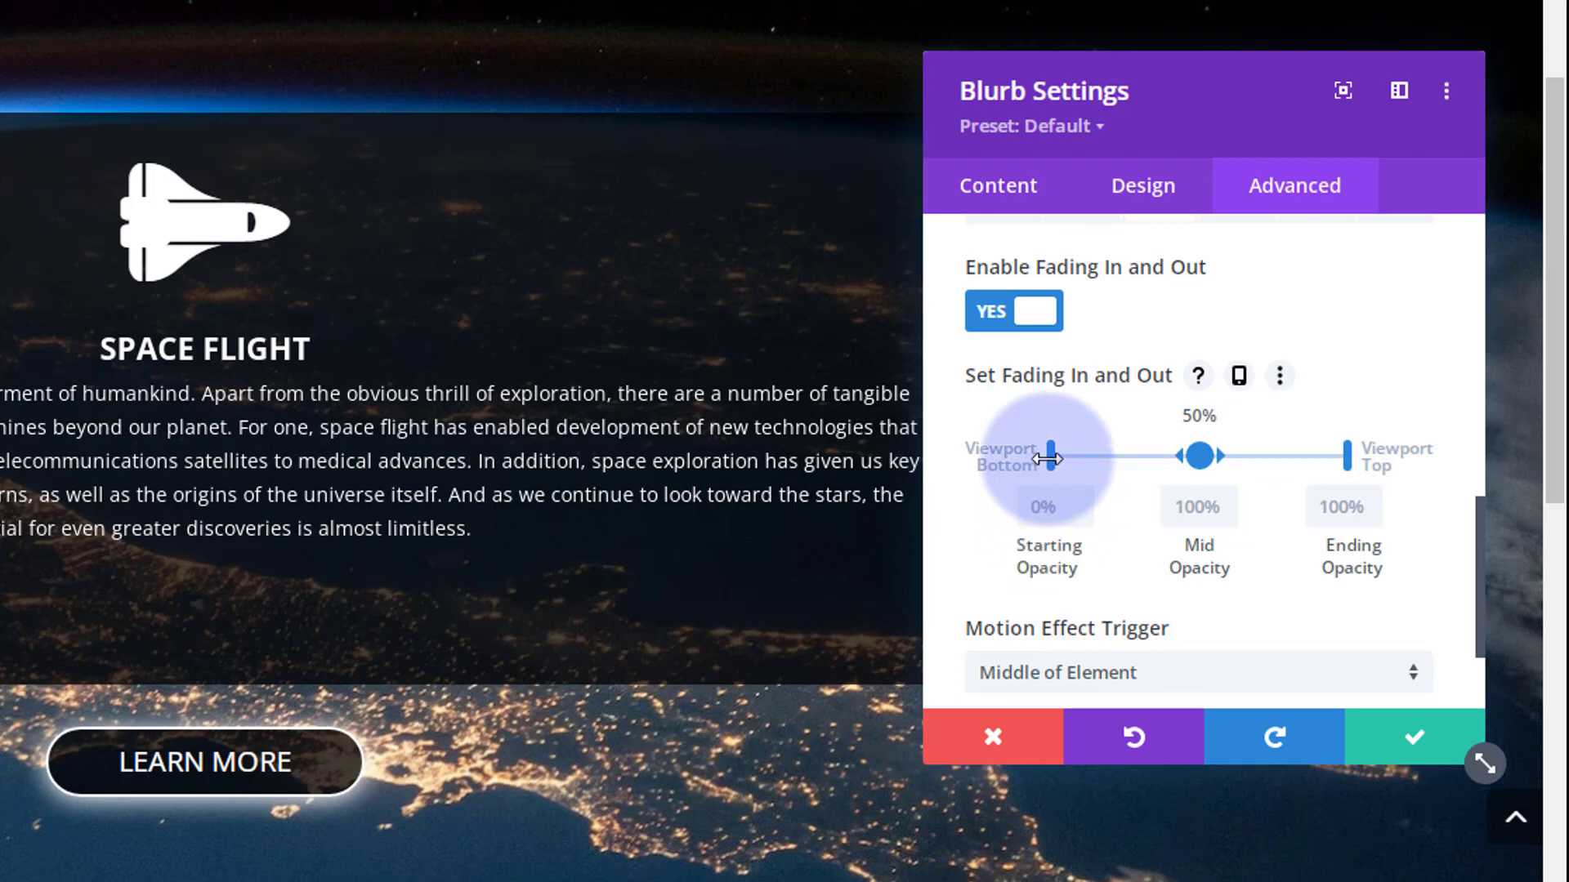
pyautogui.moveTo(1051, 458); pyautogui.dragTo(1106, 456)
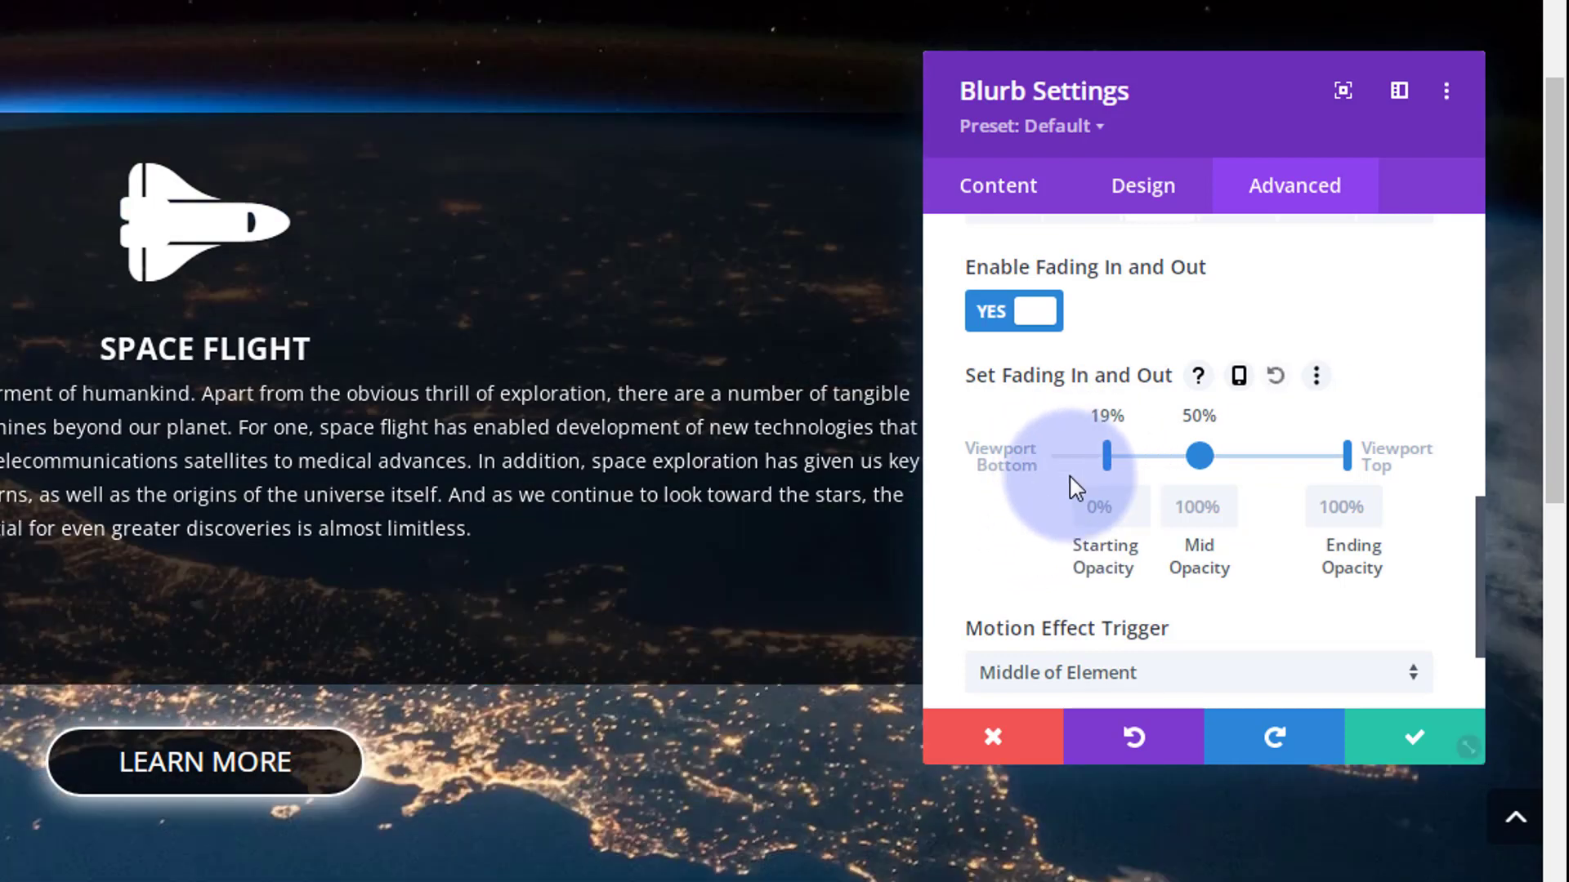
pyautogui.click(1113, 455)
pyautogui.moveTo(1111, 455); pyautogui.dragTo(1112, 455)
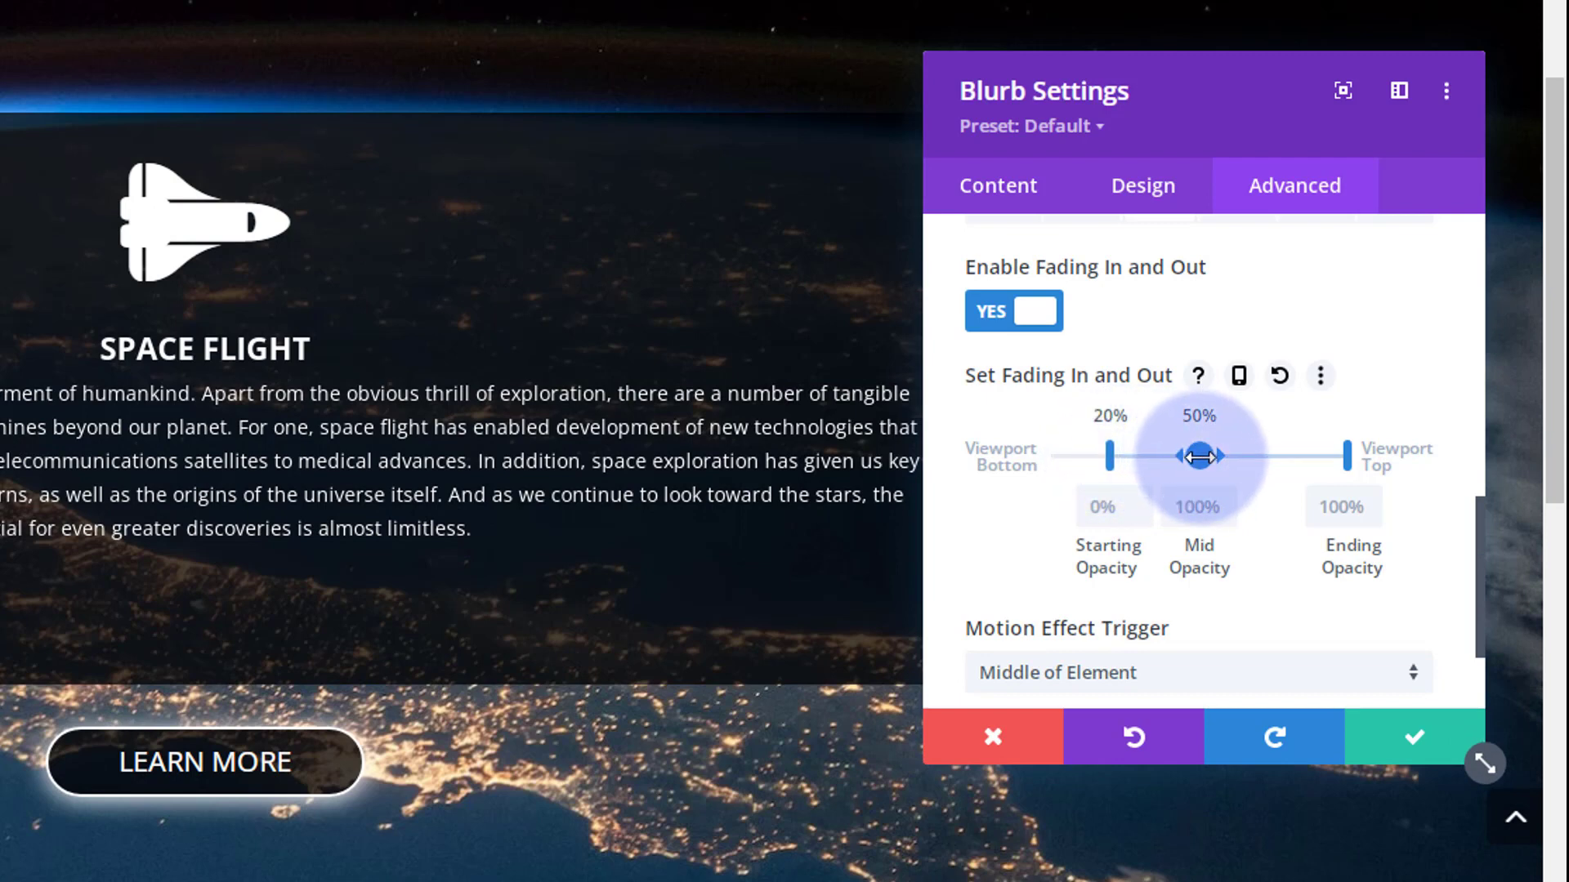
pyautogui.moveTo(1199, 456); pyautogui.dragTo(1229, 455)
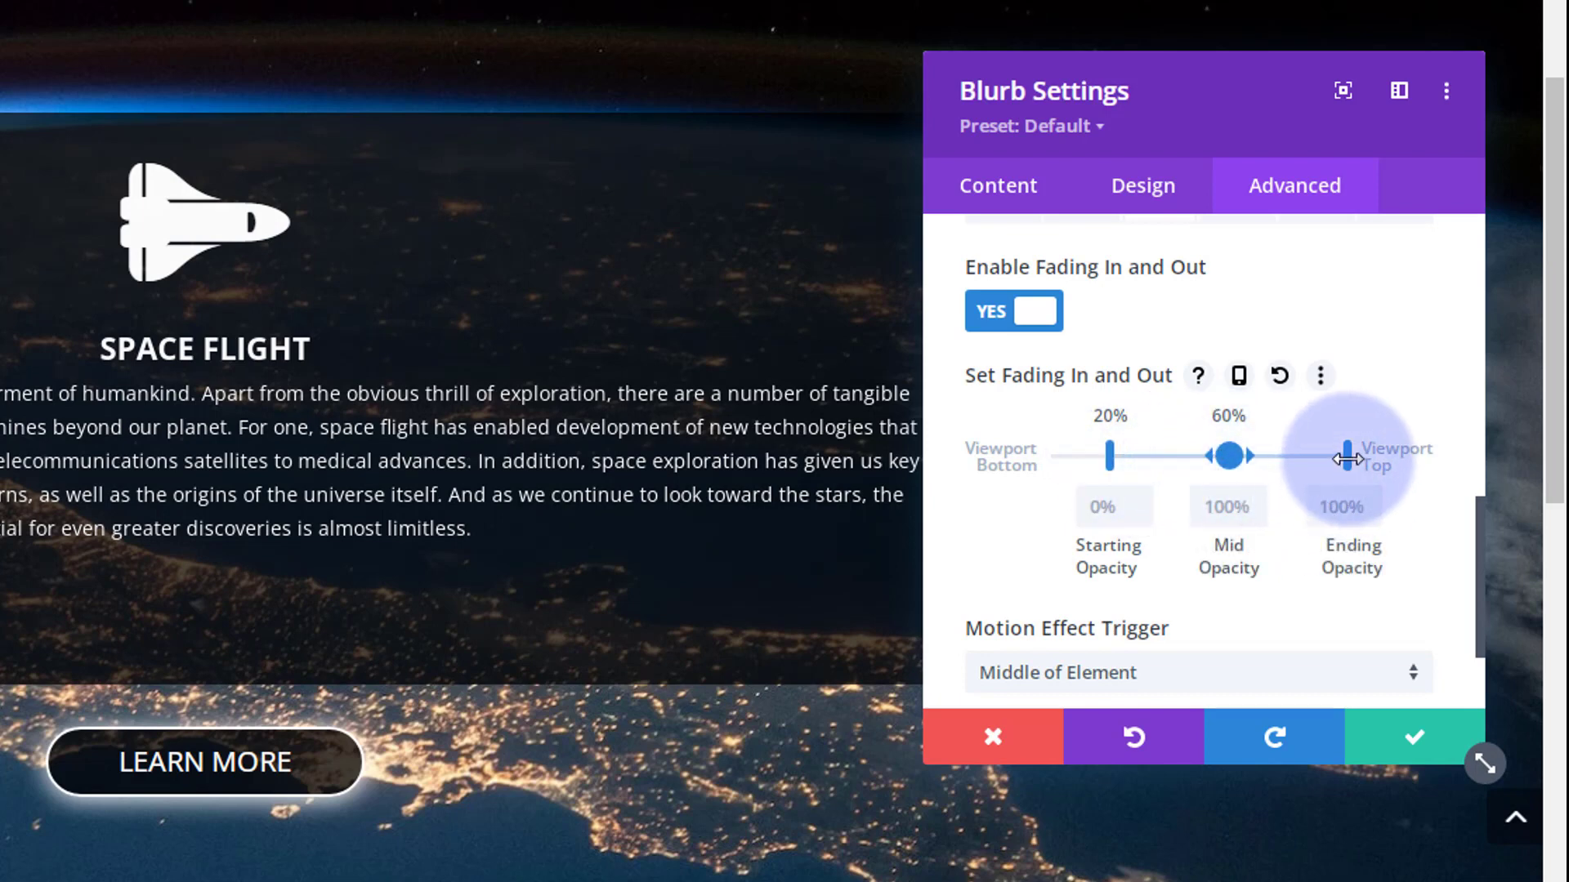
pyautogui.moveTo(1346, 457); pyautogui.dragTo(1289, 453)
pyautogui.click(1296, 506)
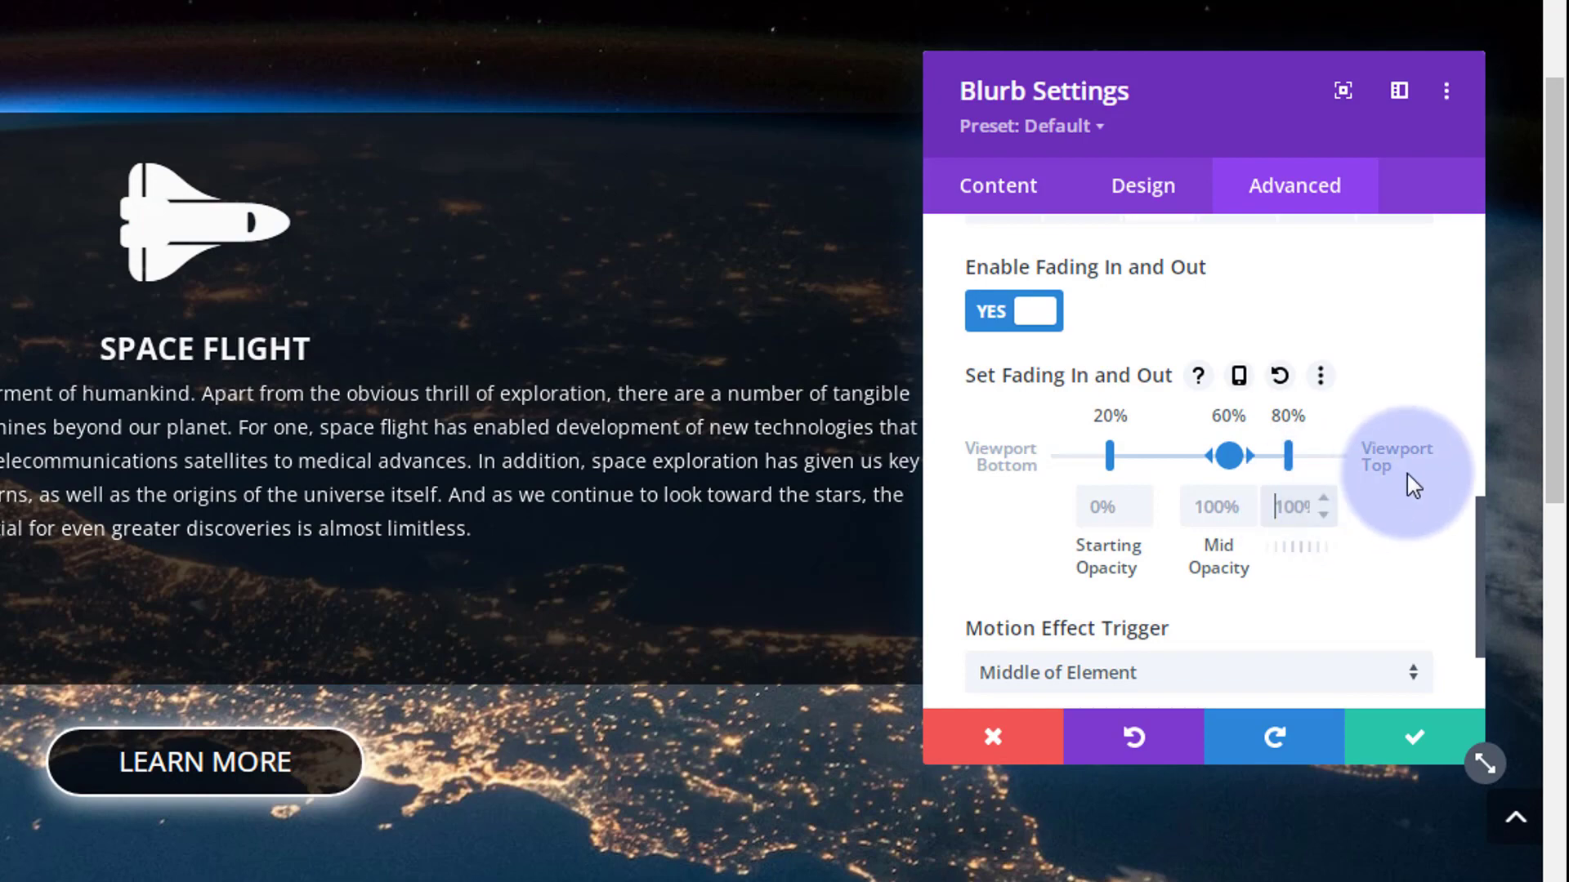
pyautogui.write('0%')
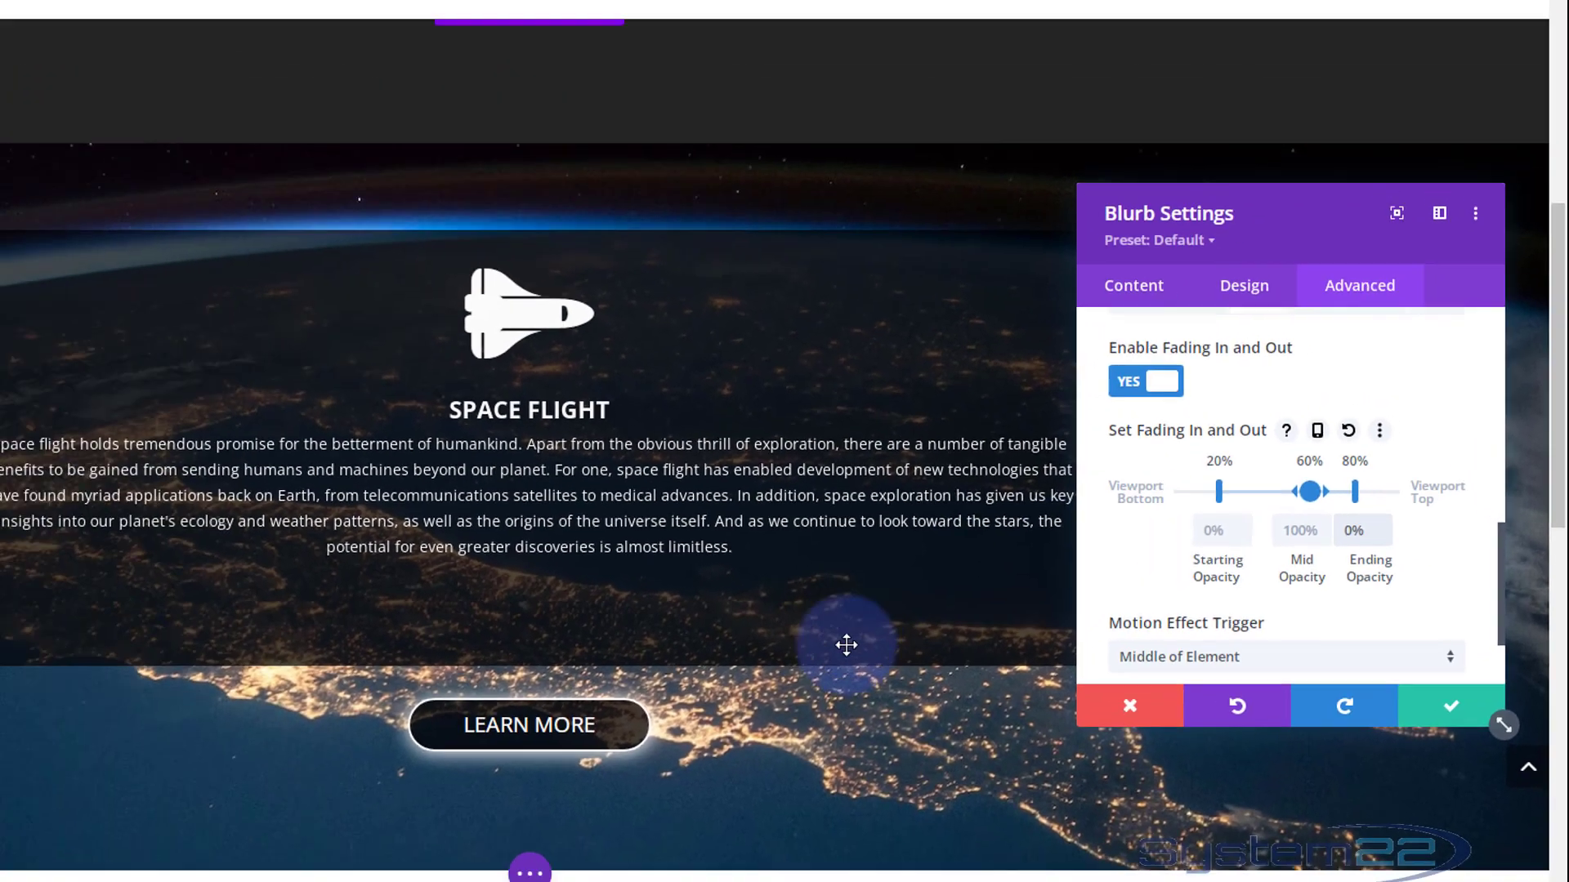
# Step: Examine how the Space Flight blurb fades in and out while it scrolls through the viewport
pyautogui.scroll(3, 1034, 720)
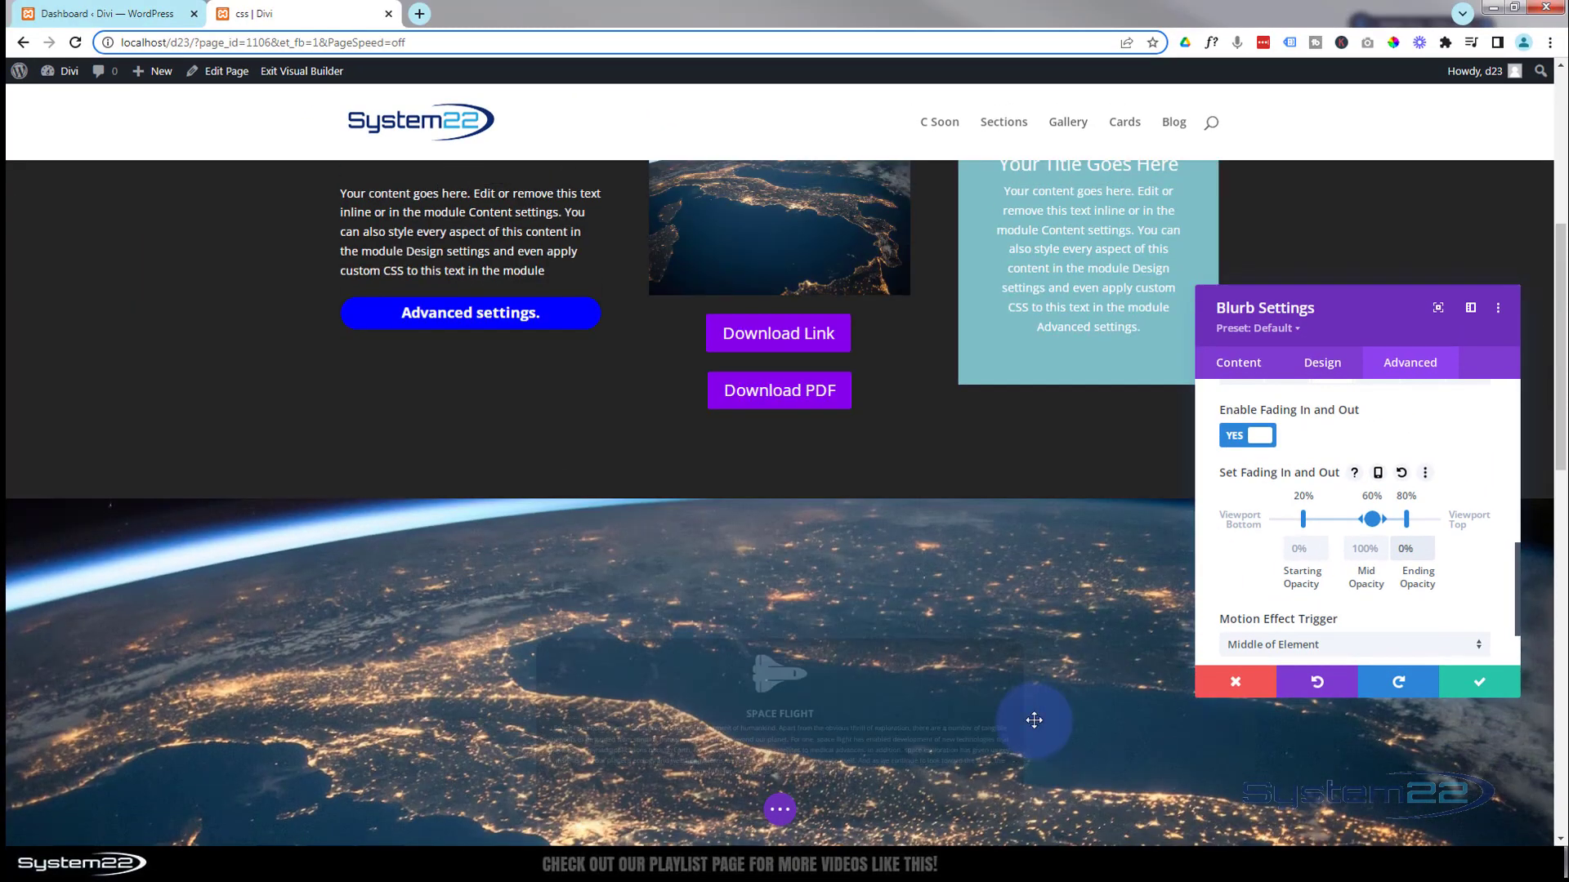
pyautogui.scroll(1, 1034, 720)
pyautogui.scroll(-2, 1038, 719)
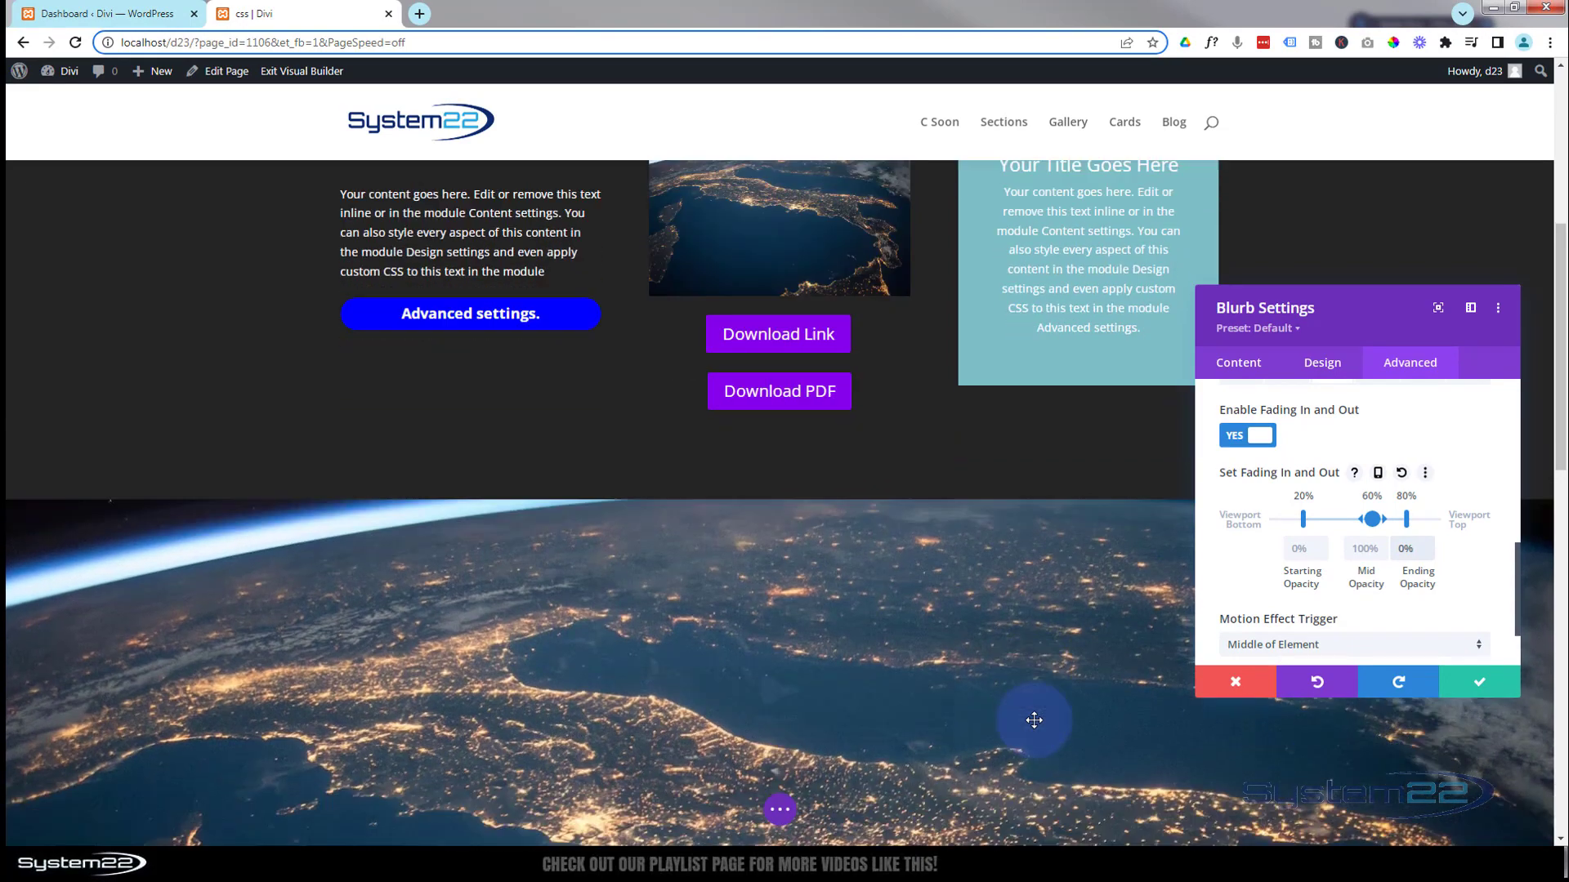
pyautogui.scroll(-2, 1046, 720)
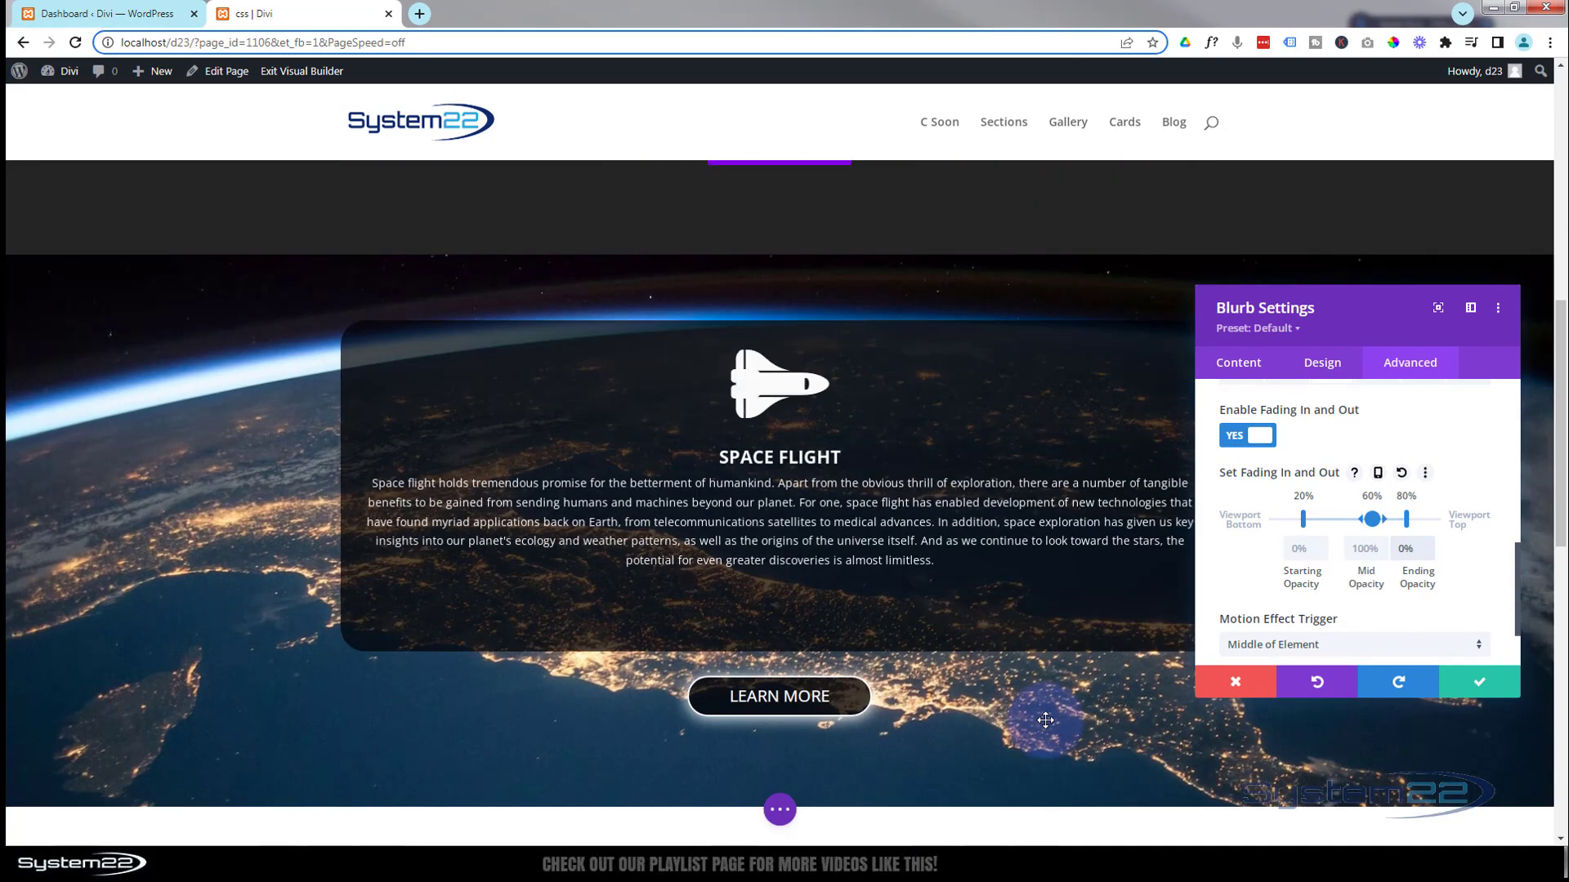
pyautogui.scroll(-1, 1045, 720)
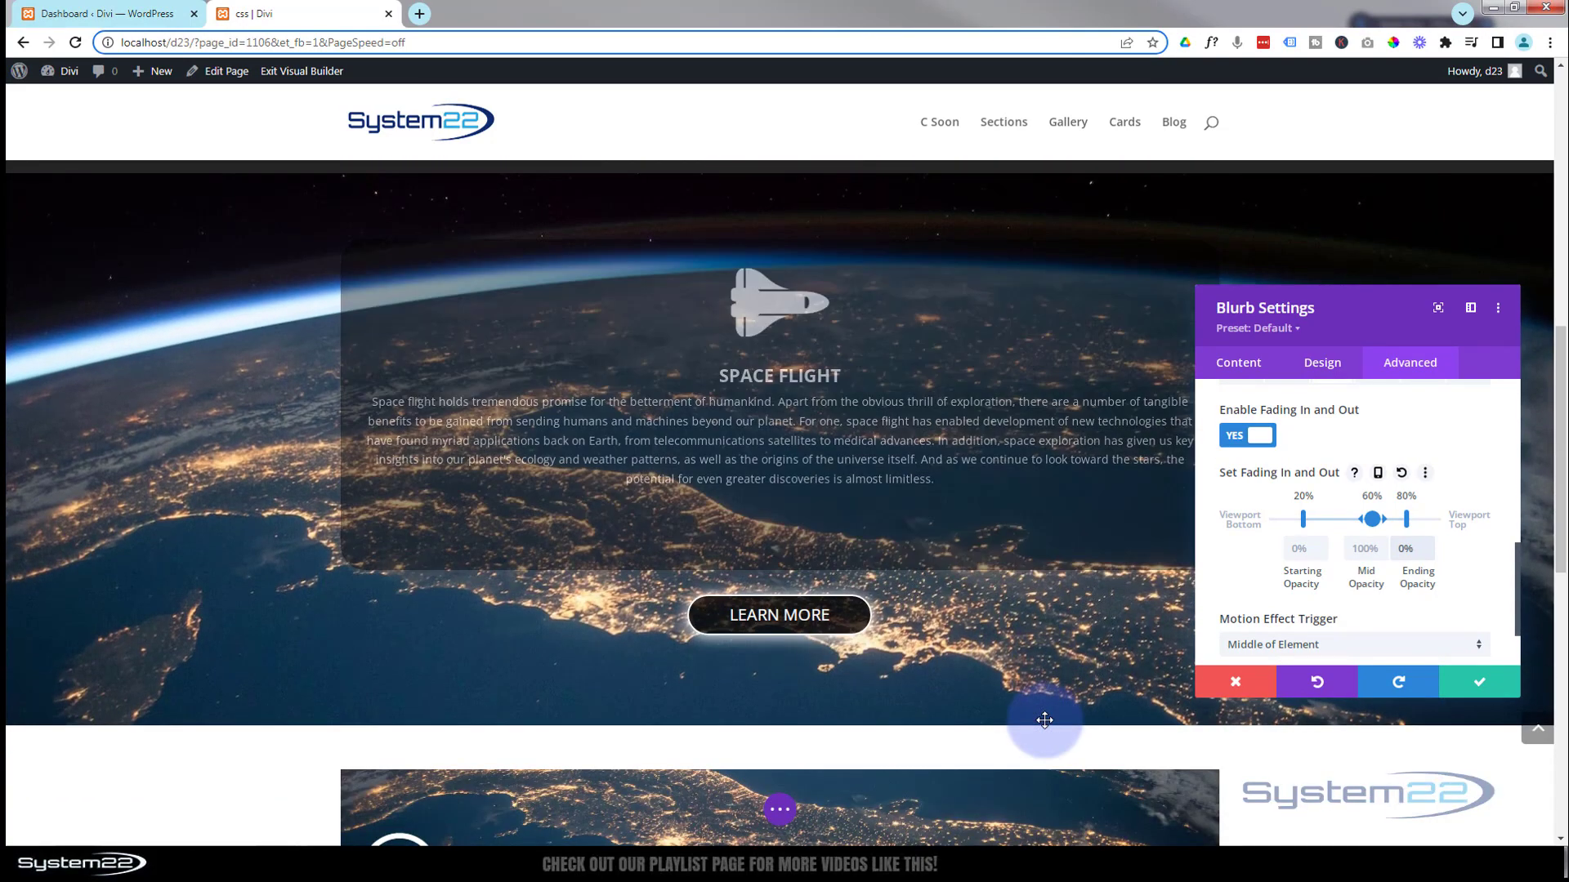
pyautogui.scroll(-1, 1045, 719)
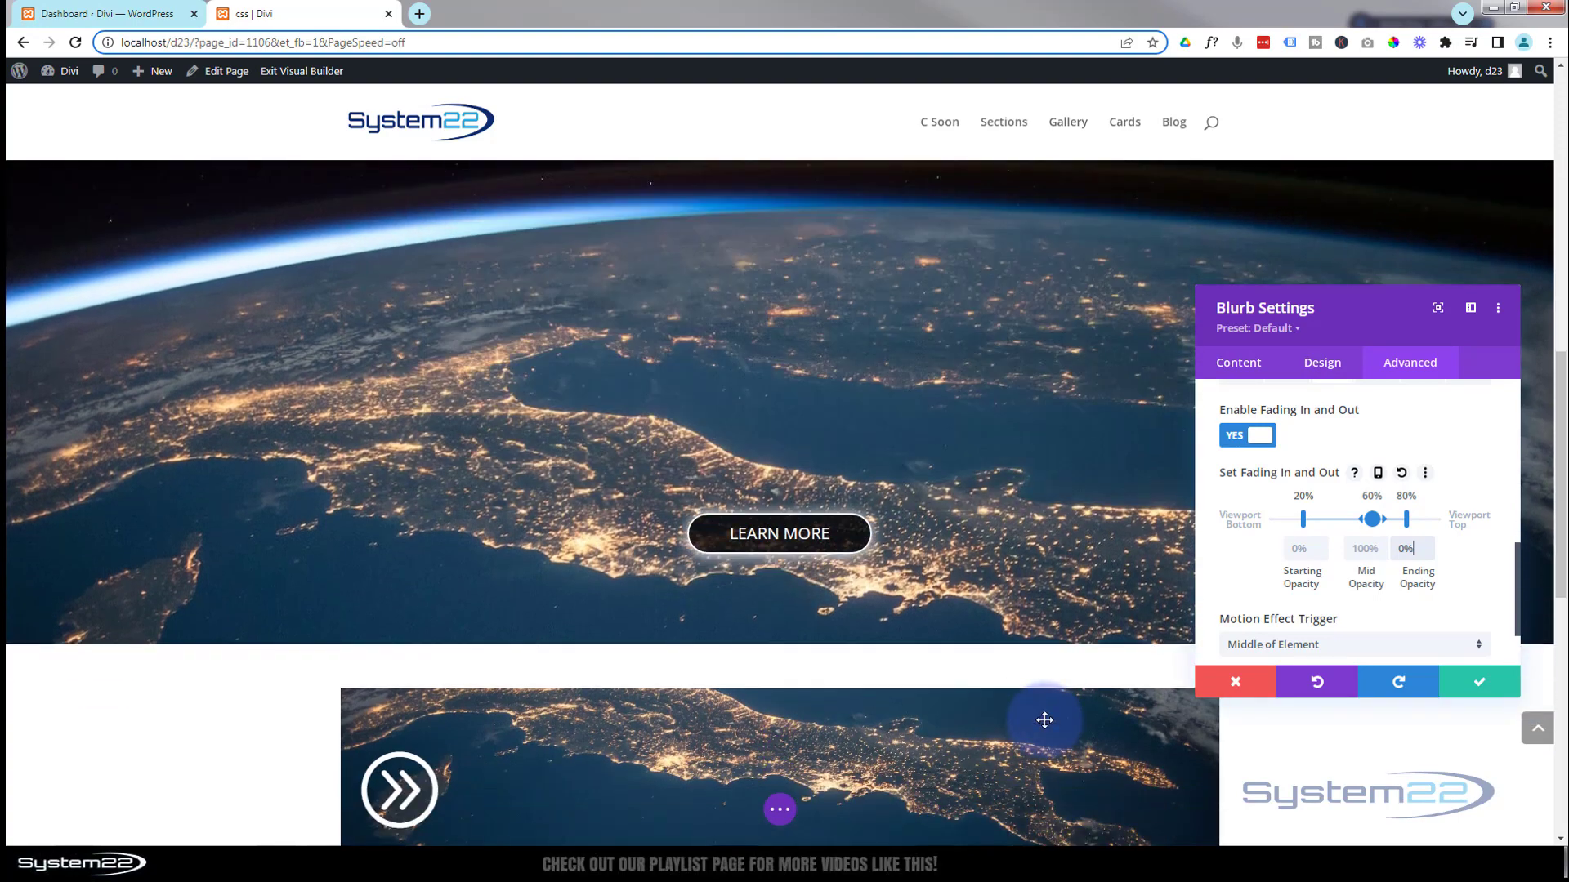
pyautogui.scroll(-1, 1044, 720)
pyautogui.scroll(5, 1045, 719)
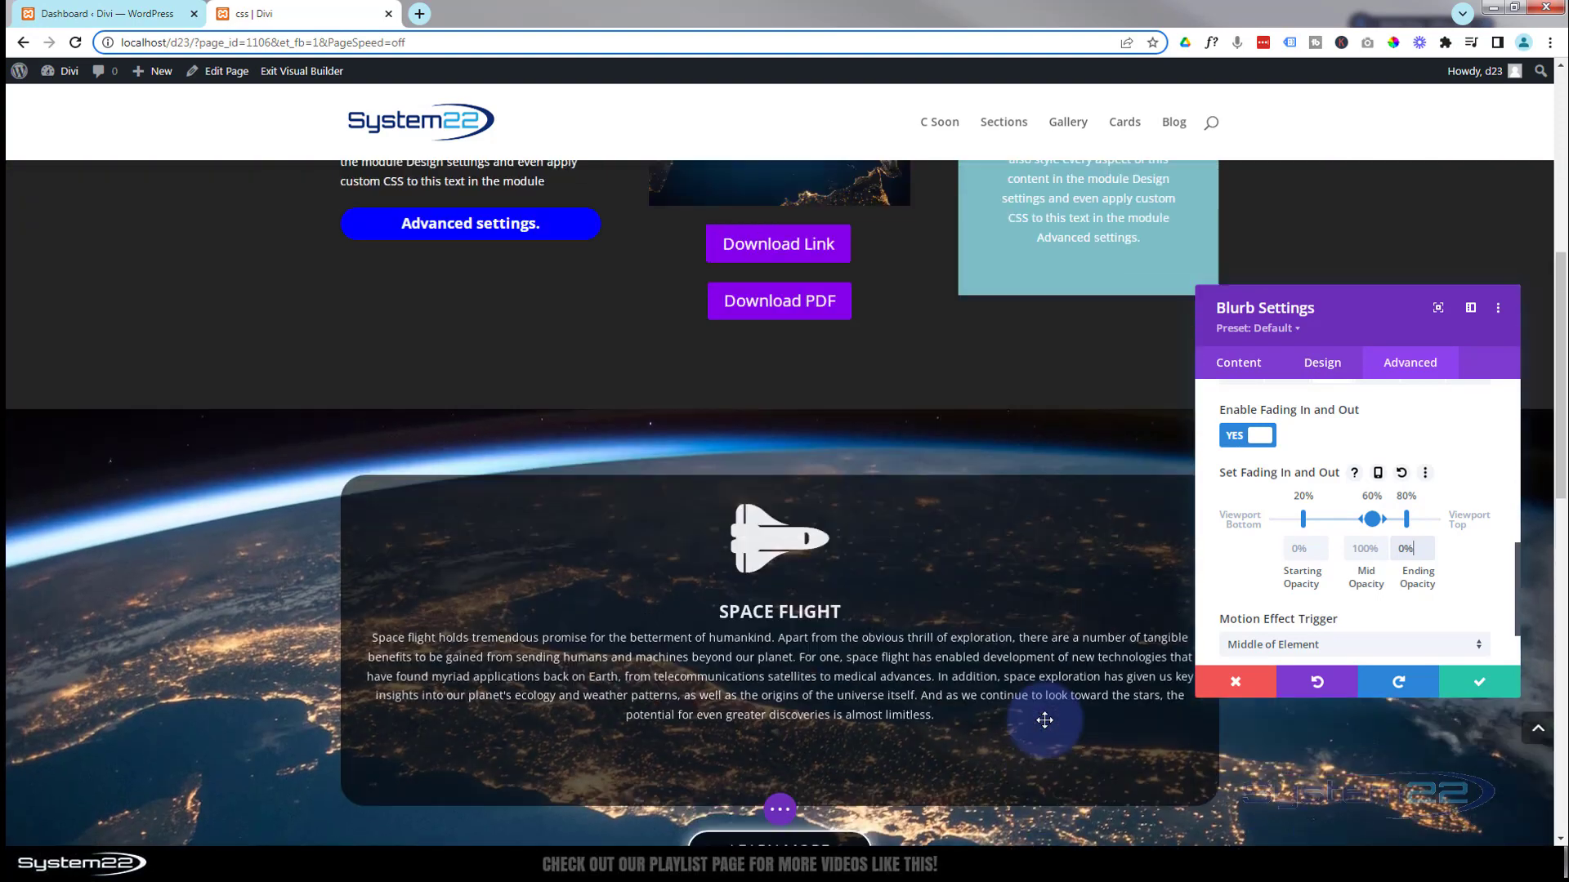
pyautogui.scroll(2, 1045, 719)
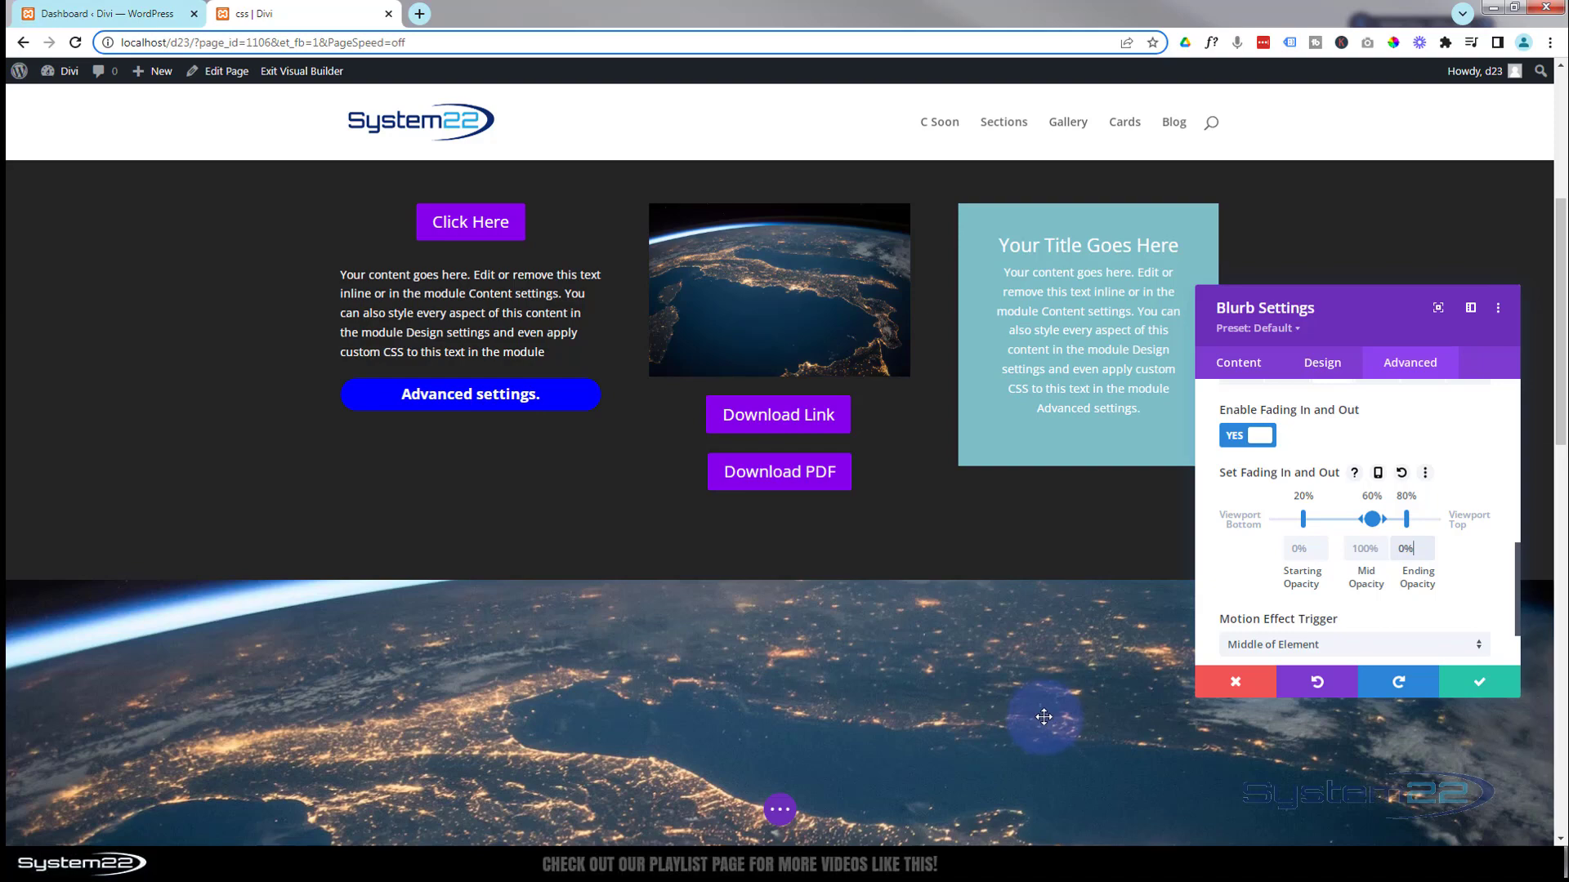
pyautogui.scroll(-4, 1044, 717)
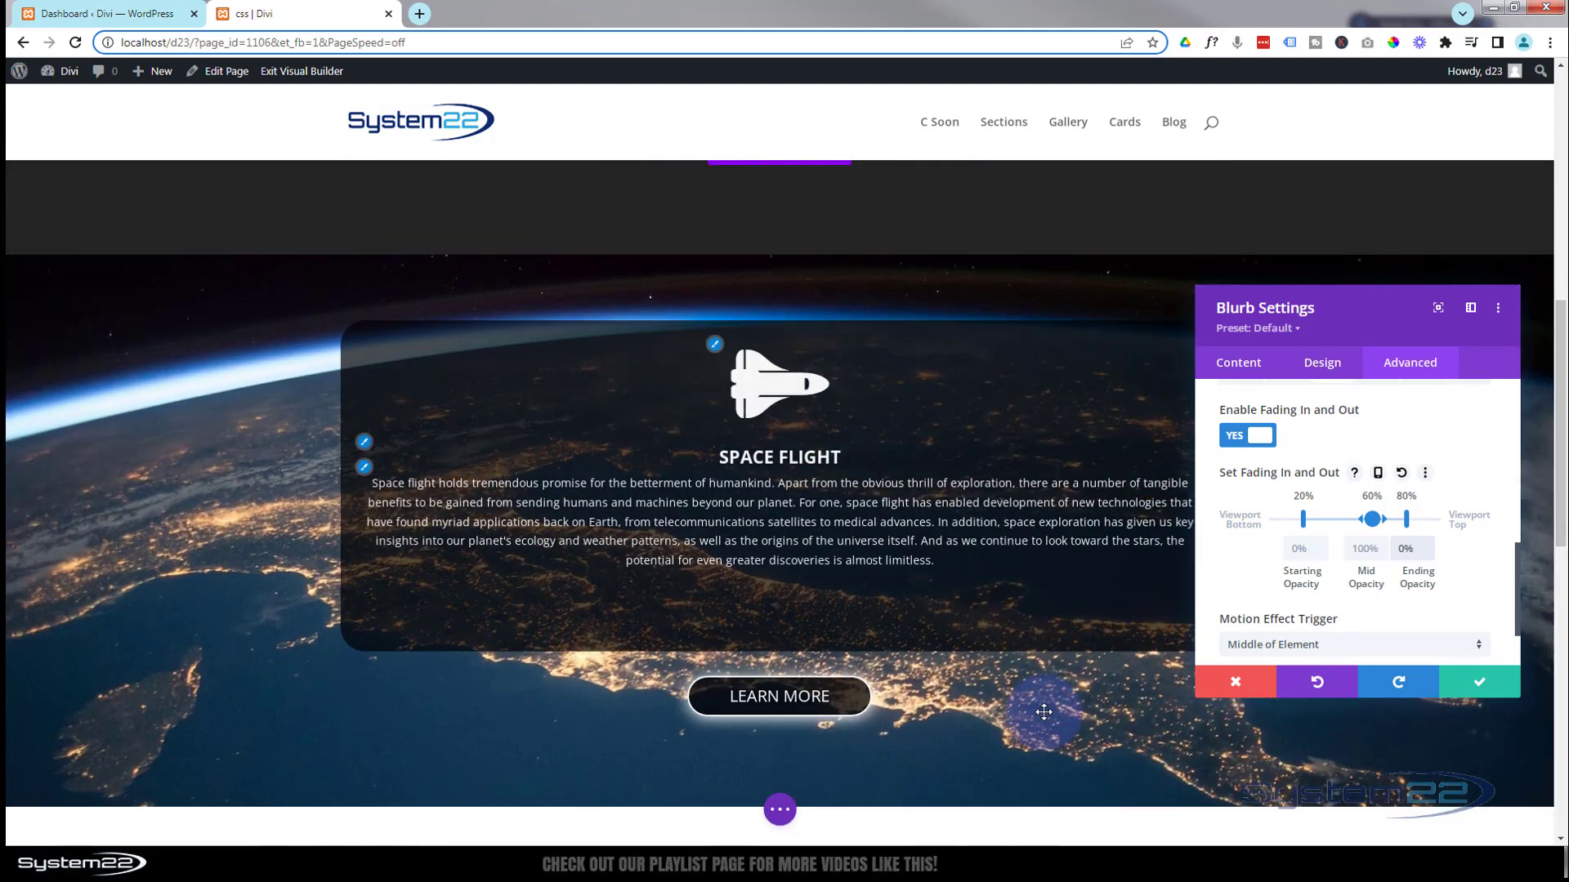
# Step: Save the blurb settings and enable Fading In and Out in the Learn More button's scroll effects
pyautogui.click(1480, 681)
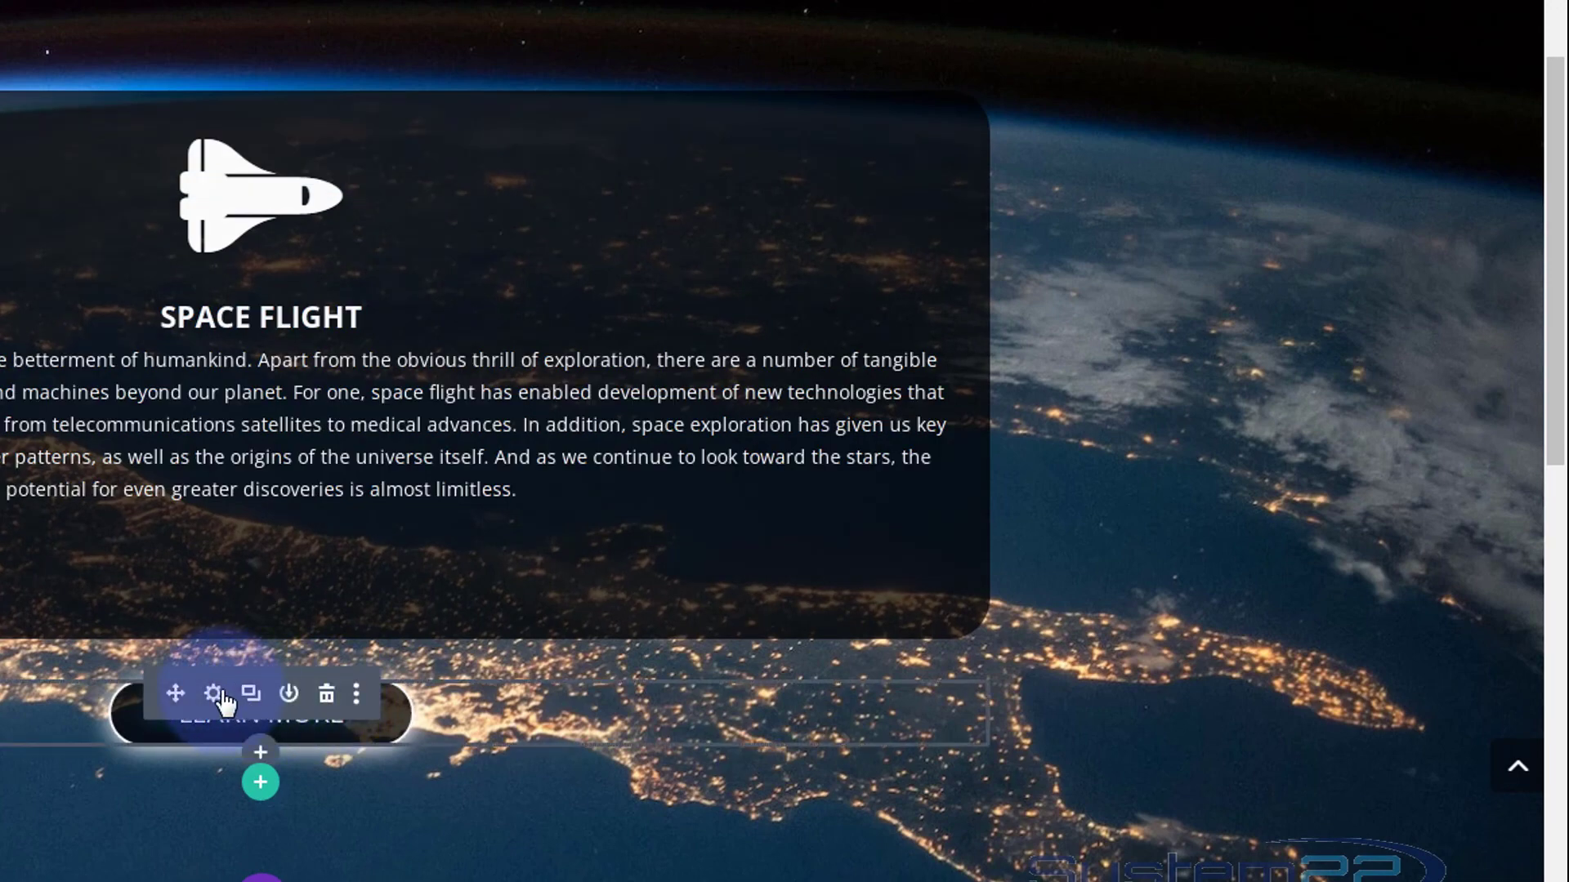
pyautogui.click(216, 691)
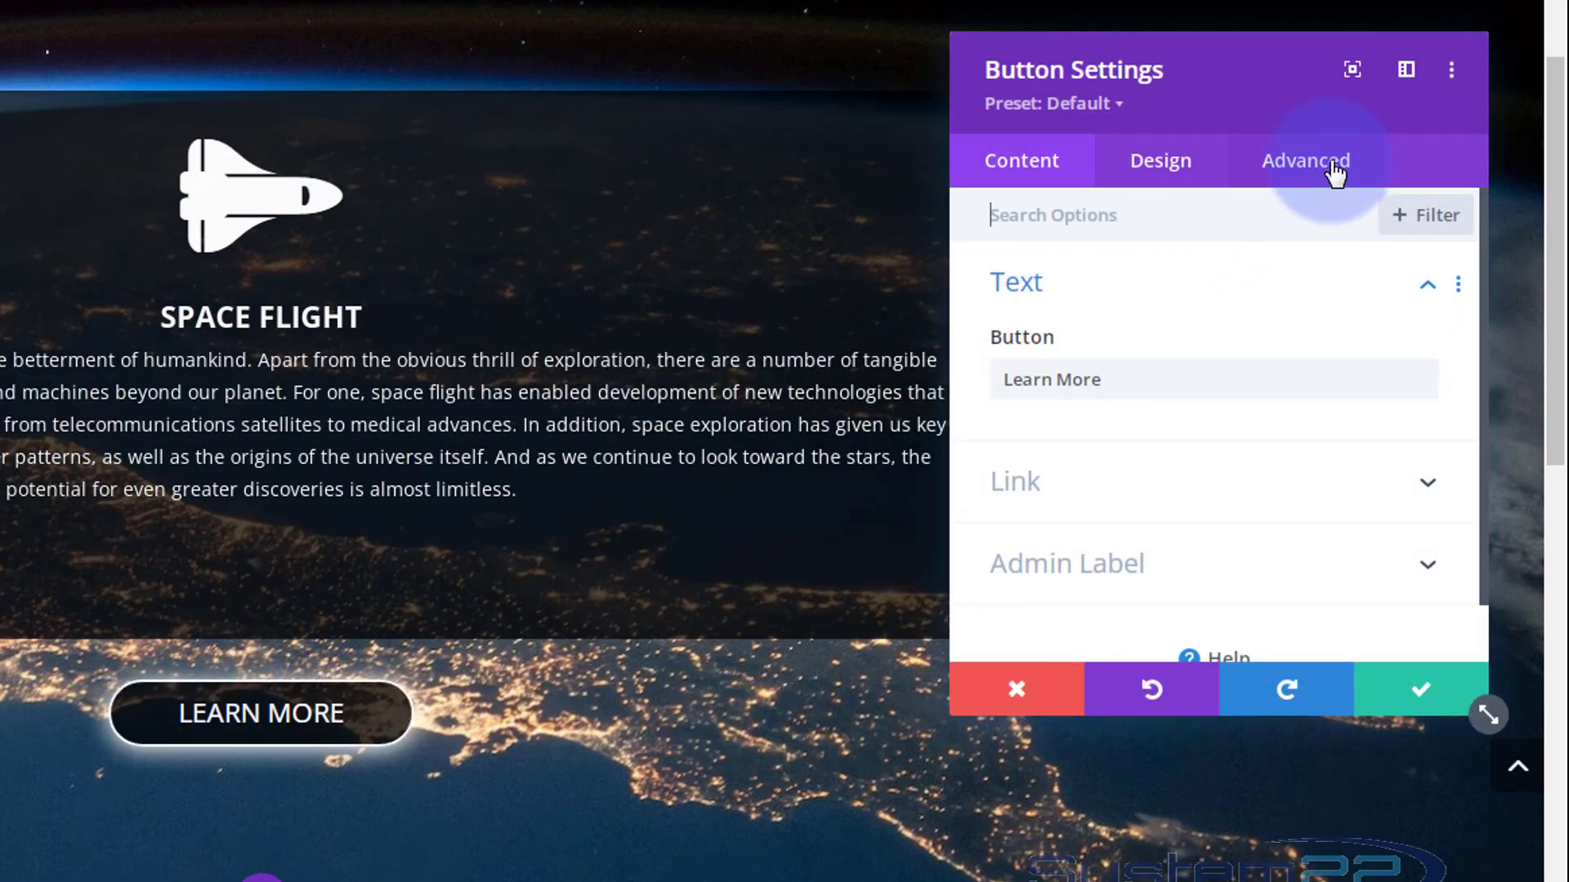
pyautogui.click(1333, 171)
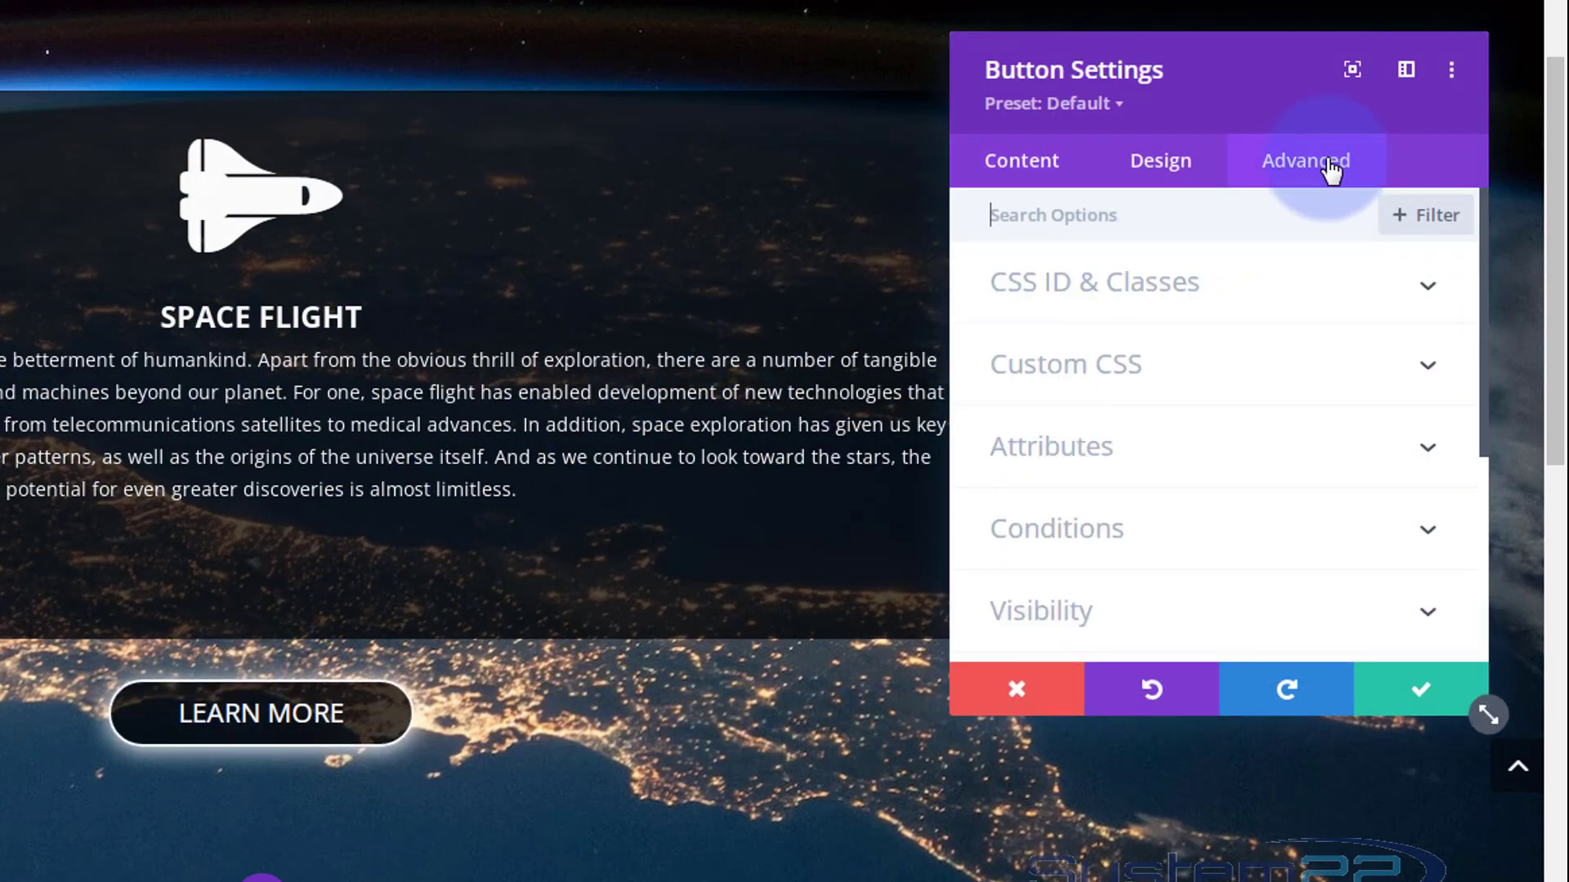
pyautogui.scroll(-5, 1296, 318)
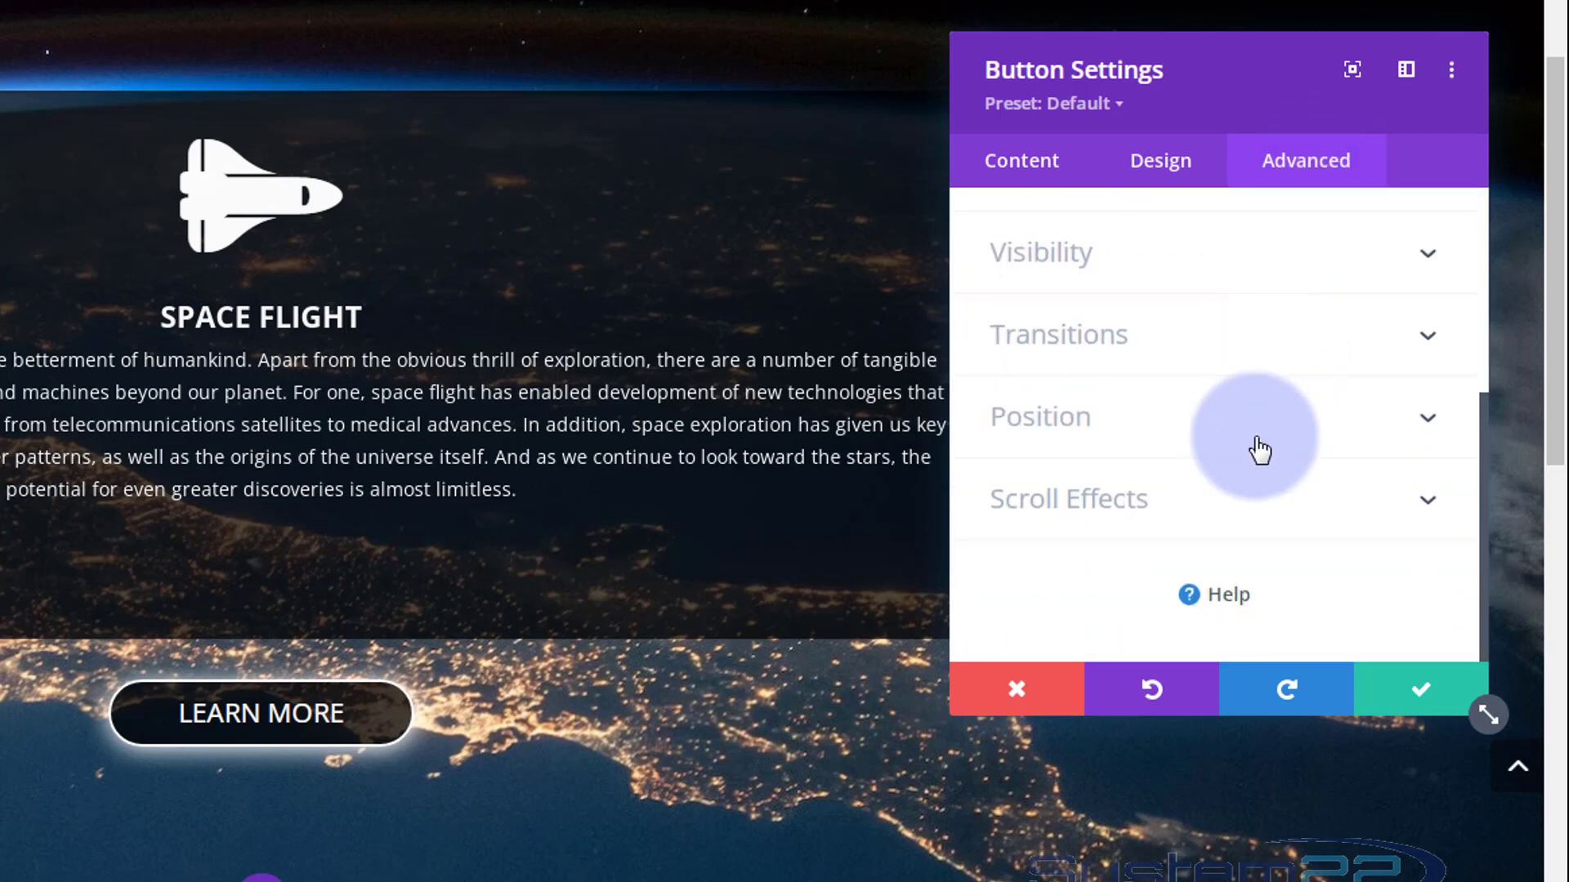
pyautogui.click(1254, 500)
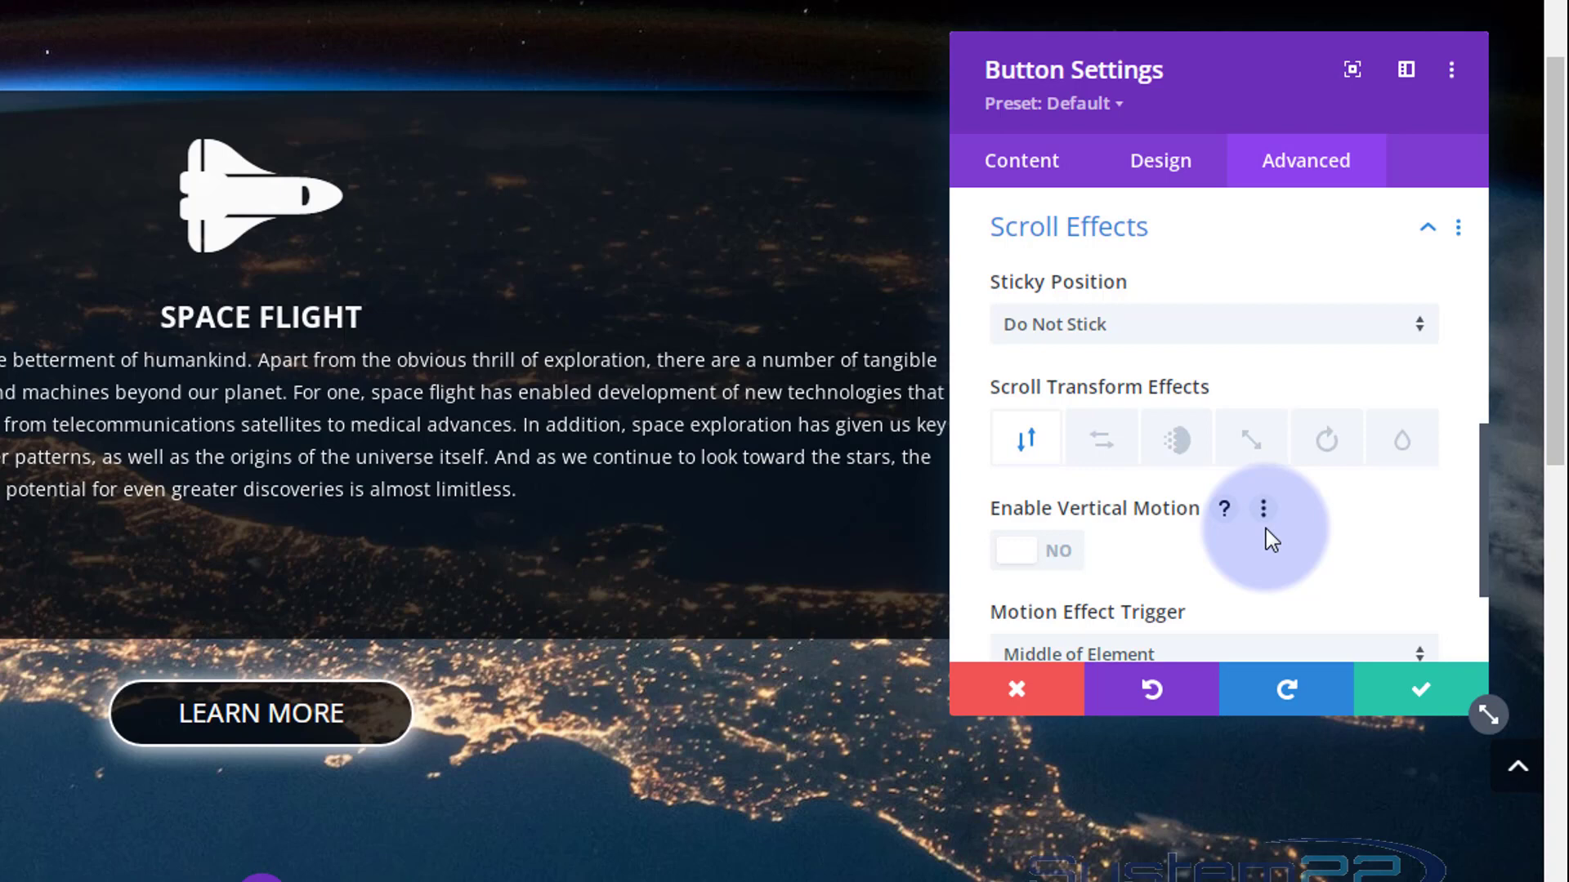
pyautogui.click(1179, 451)
pyautogui.click(1062, 562)
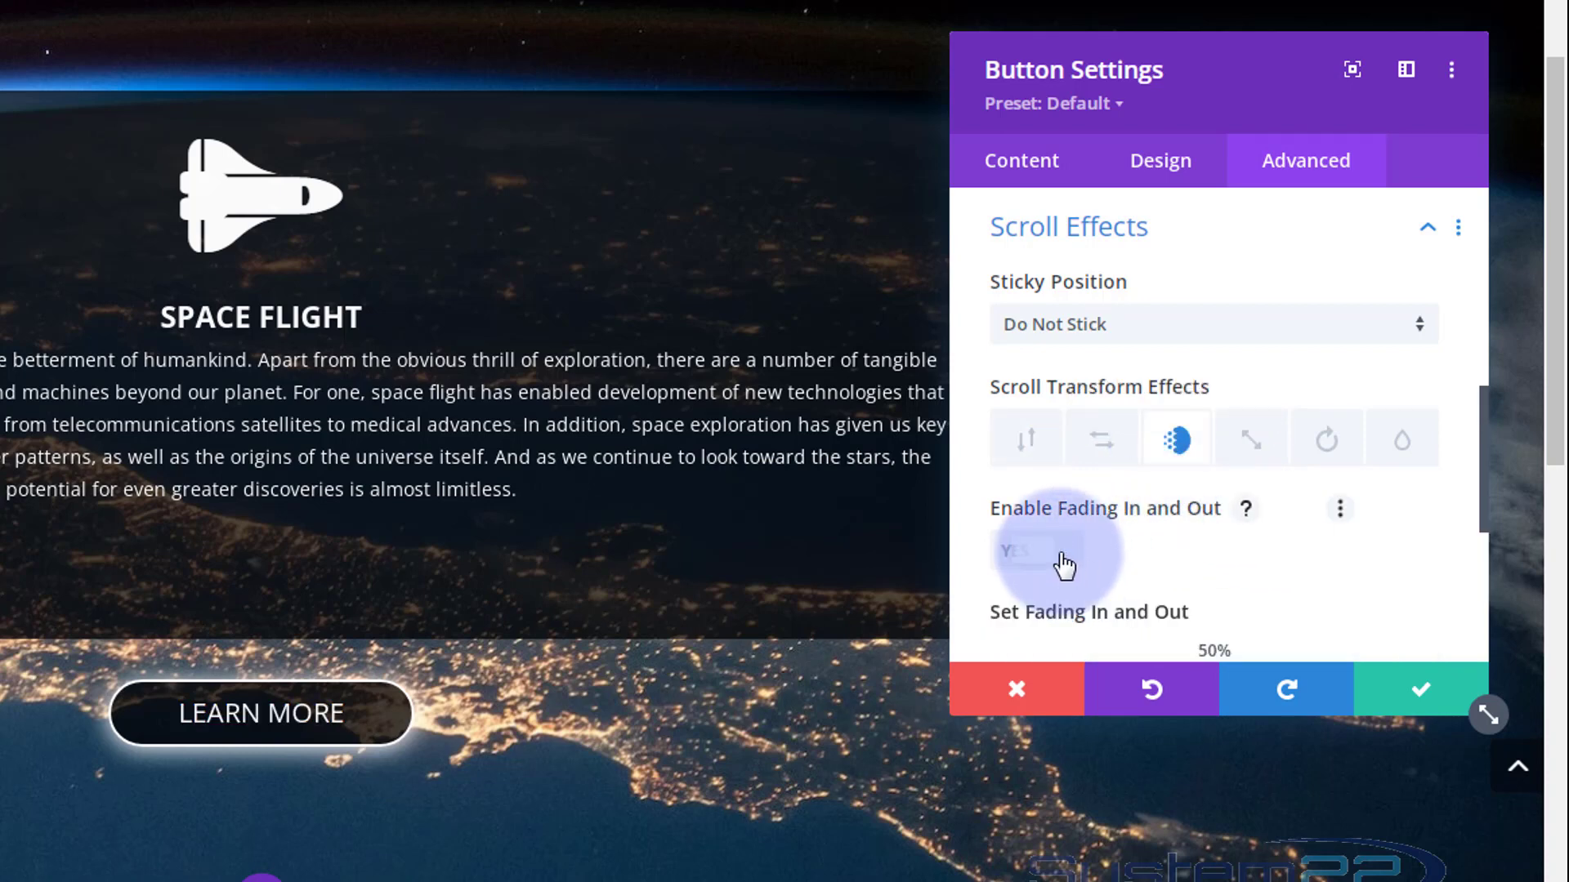
# Step: Set the Learn More button's mid opacity to 0% and move its ending opacity point to 75% of the viewport
pyautogui.scroll(-3, 1218, 546)
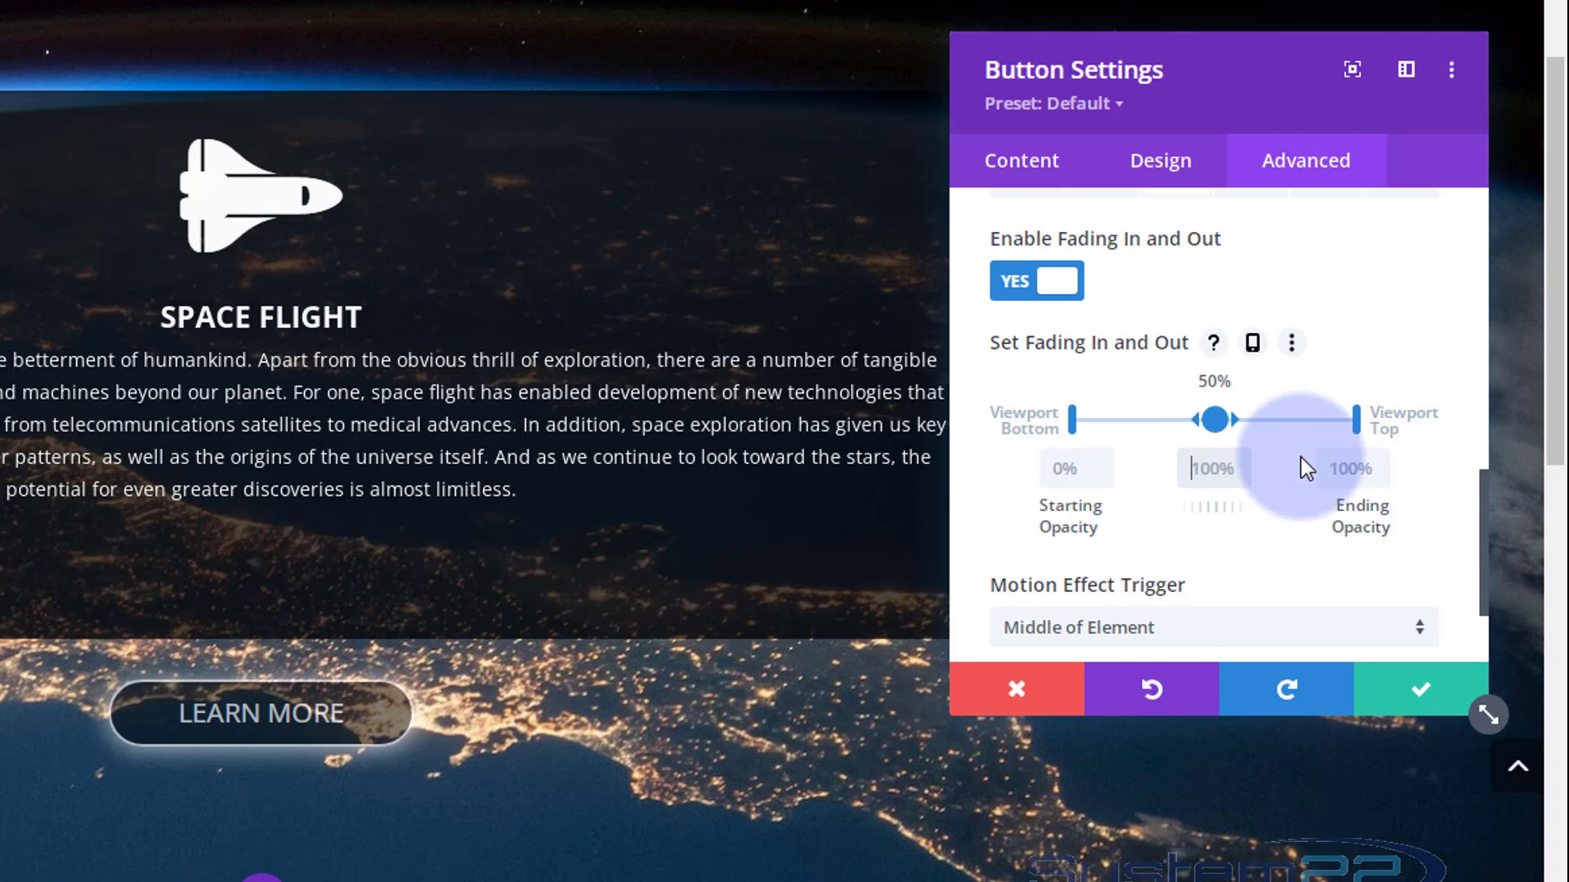
pyautogui.write('0%')
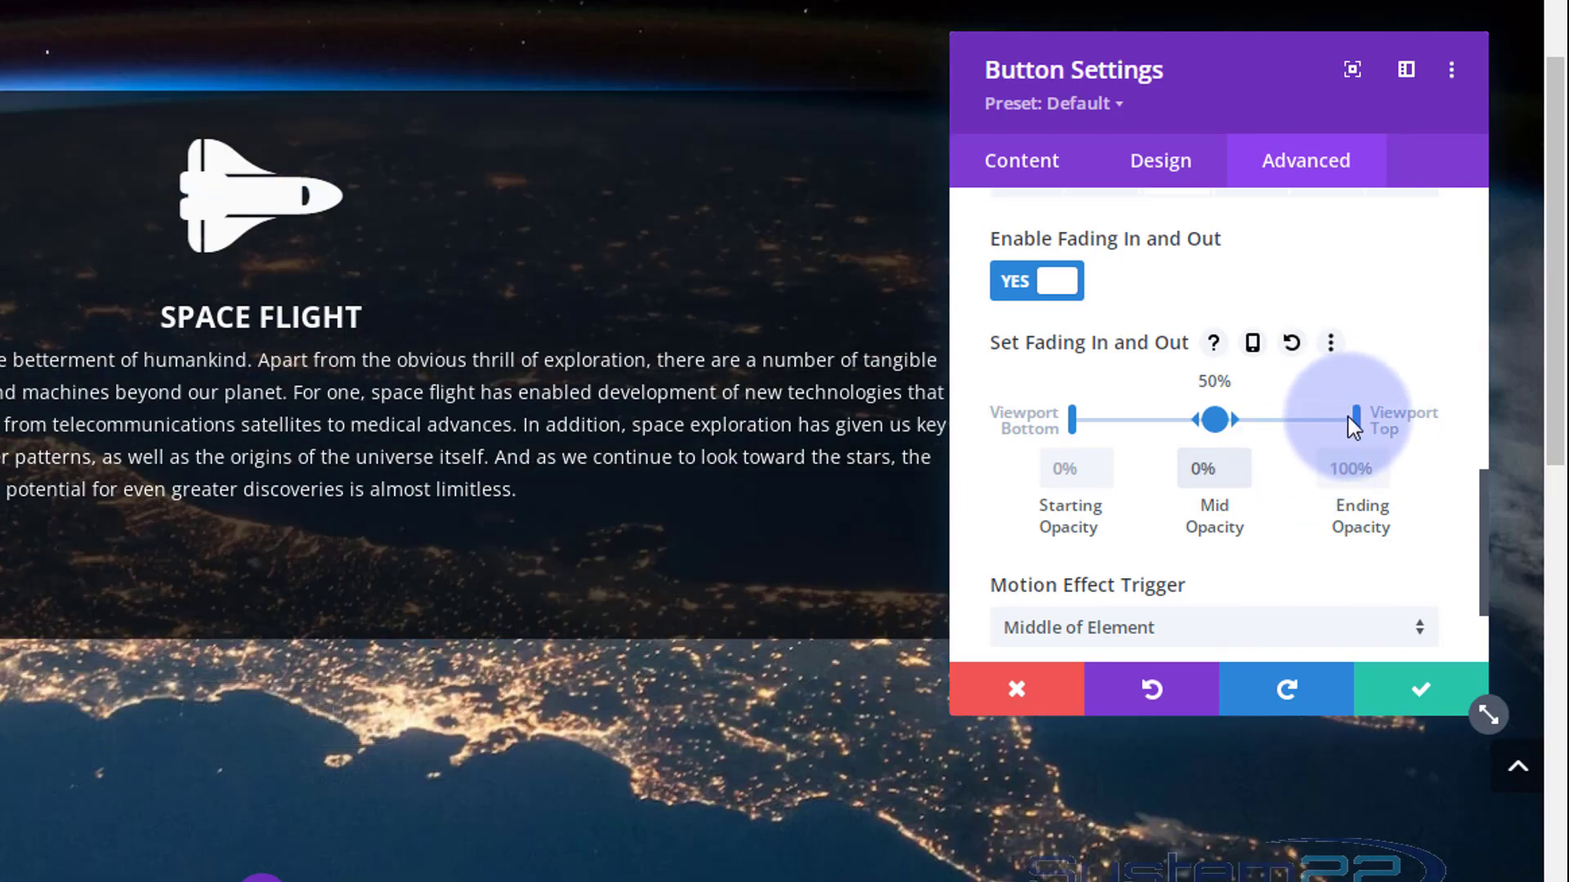
pyautogui.moveTo(1353, 416); pyautogui.dragTo(1280, 422)
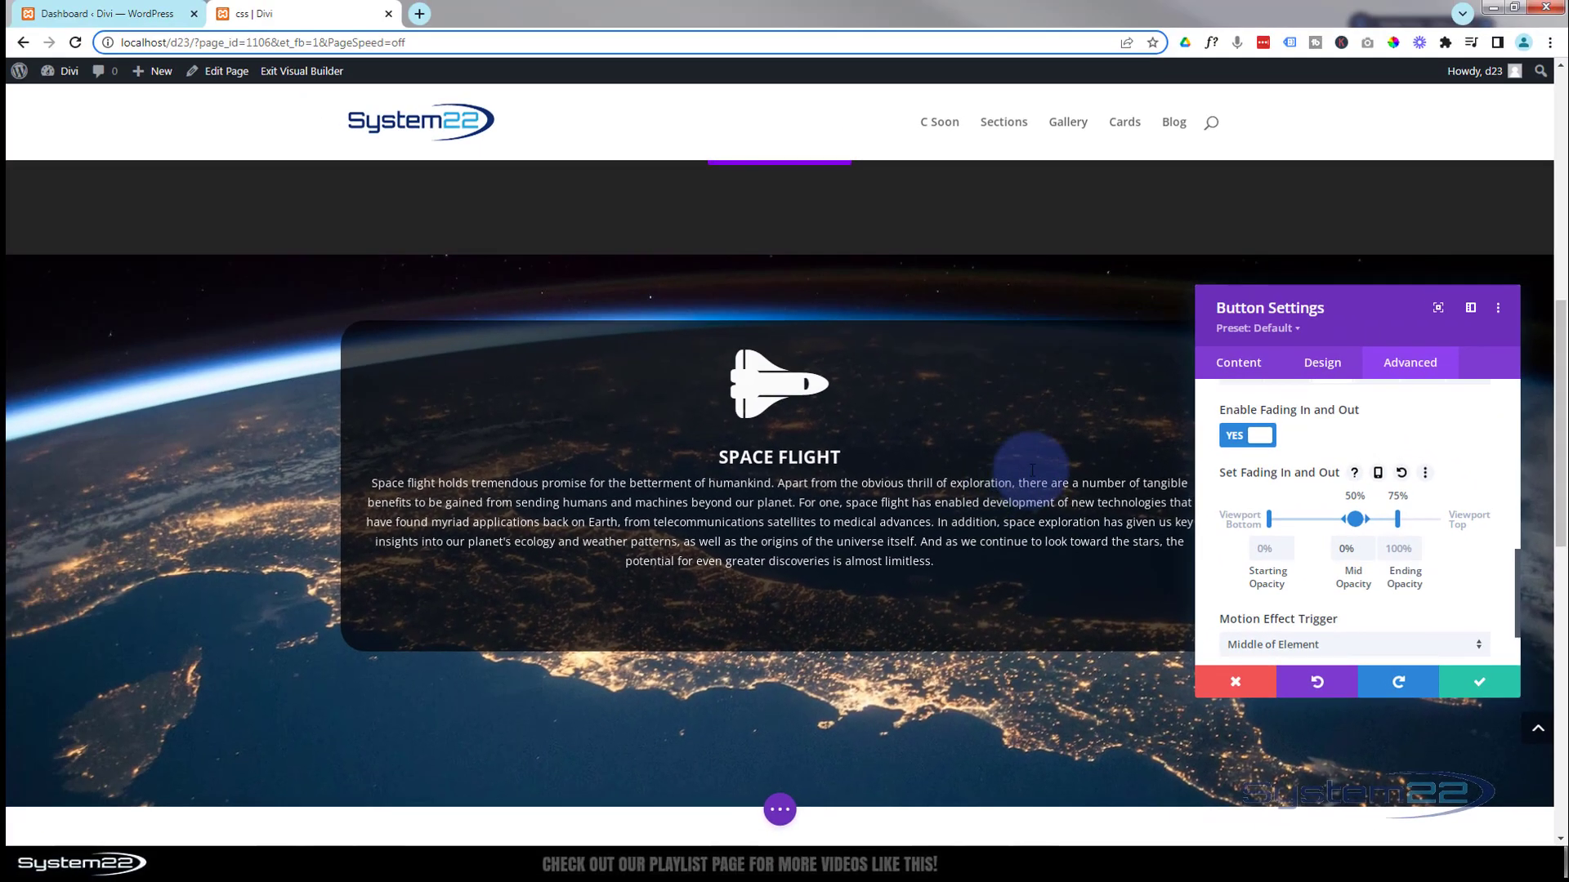
# Step: Examine how the Learn More button fades relative to the blurb at different scroll positions
pyautogui.scroll(-2, 1048, 452)
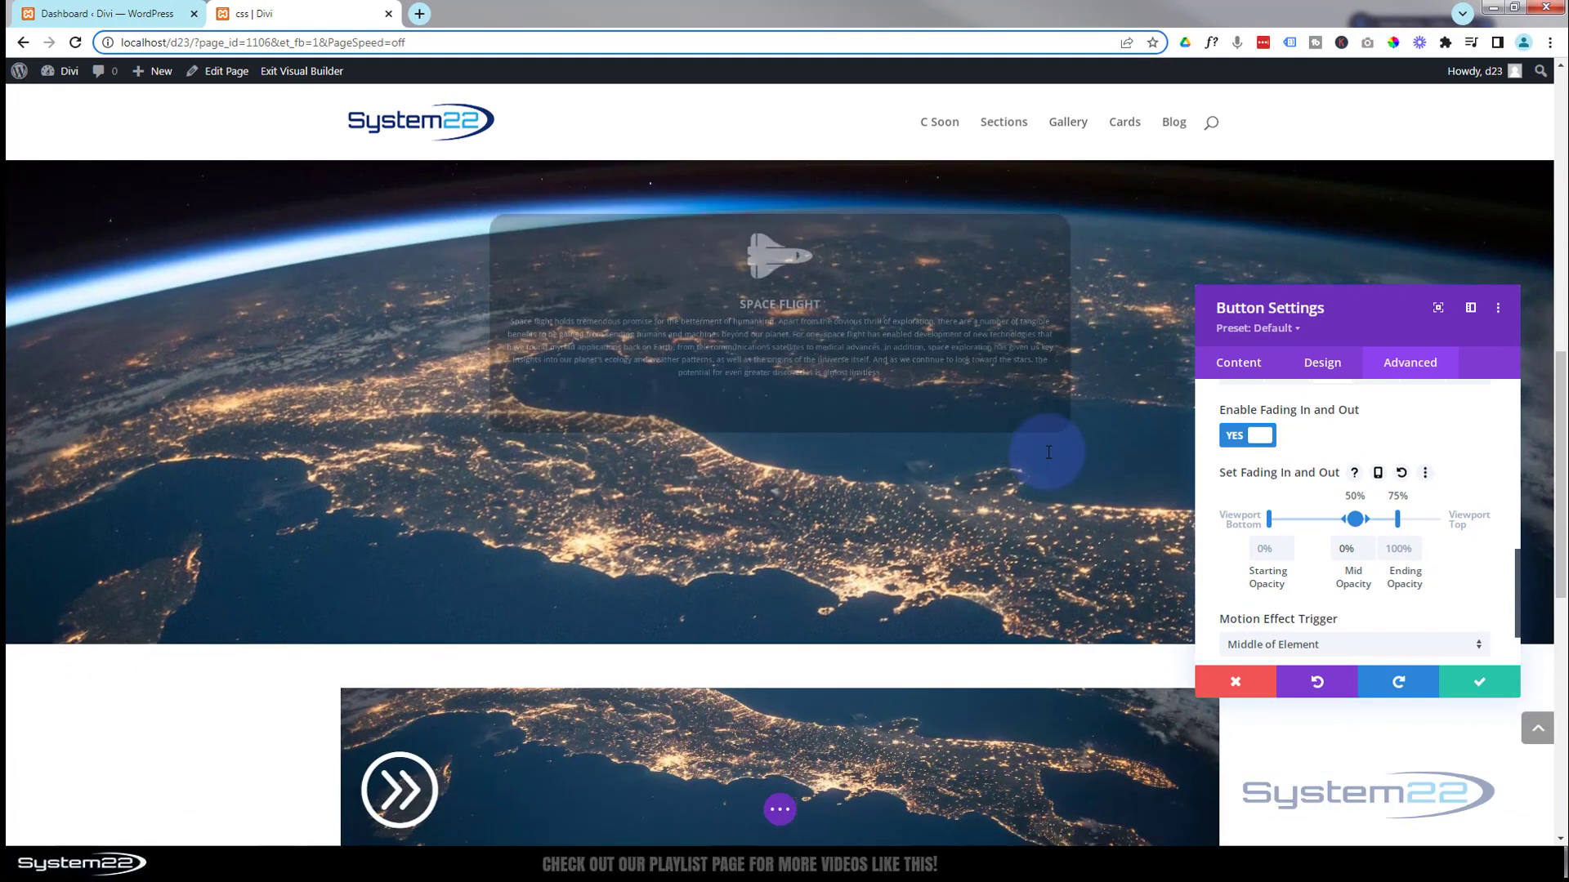
pyautogui.scroll(-1, 1048, 451)
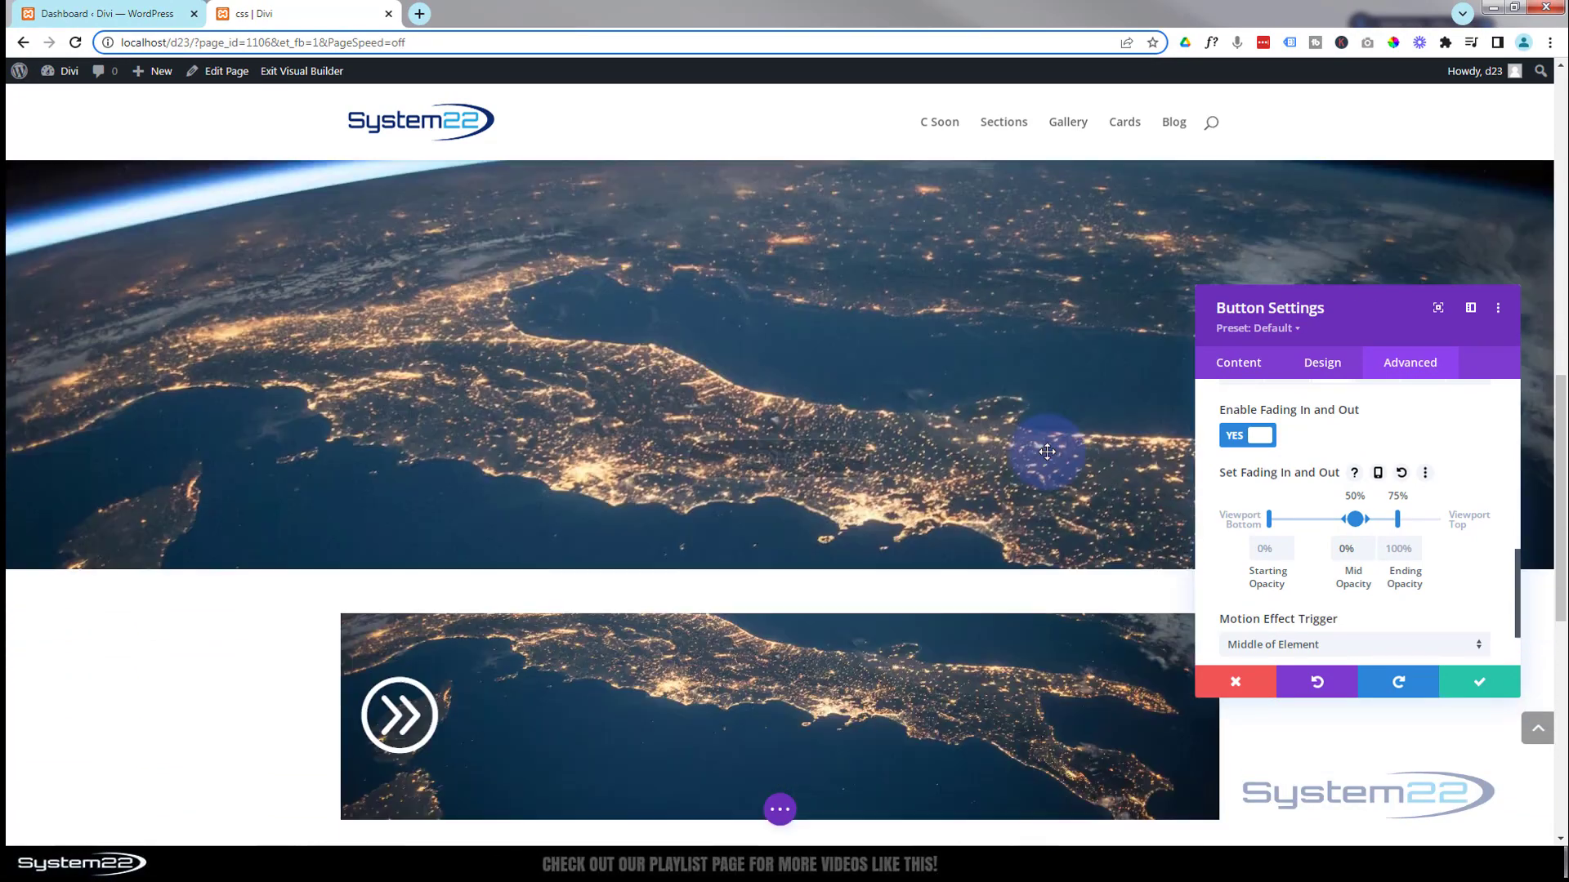
pyautogui.scroll(-1, 1048, 452)
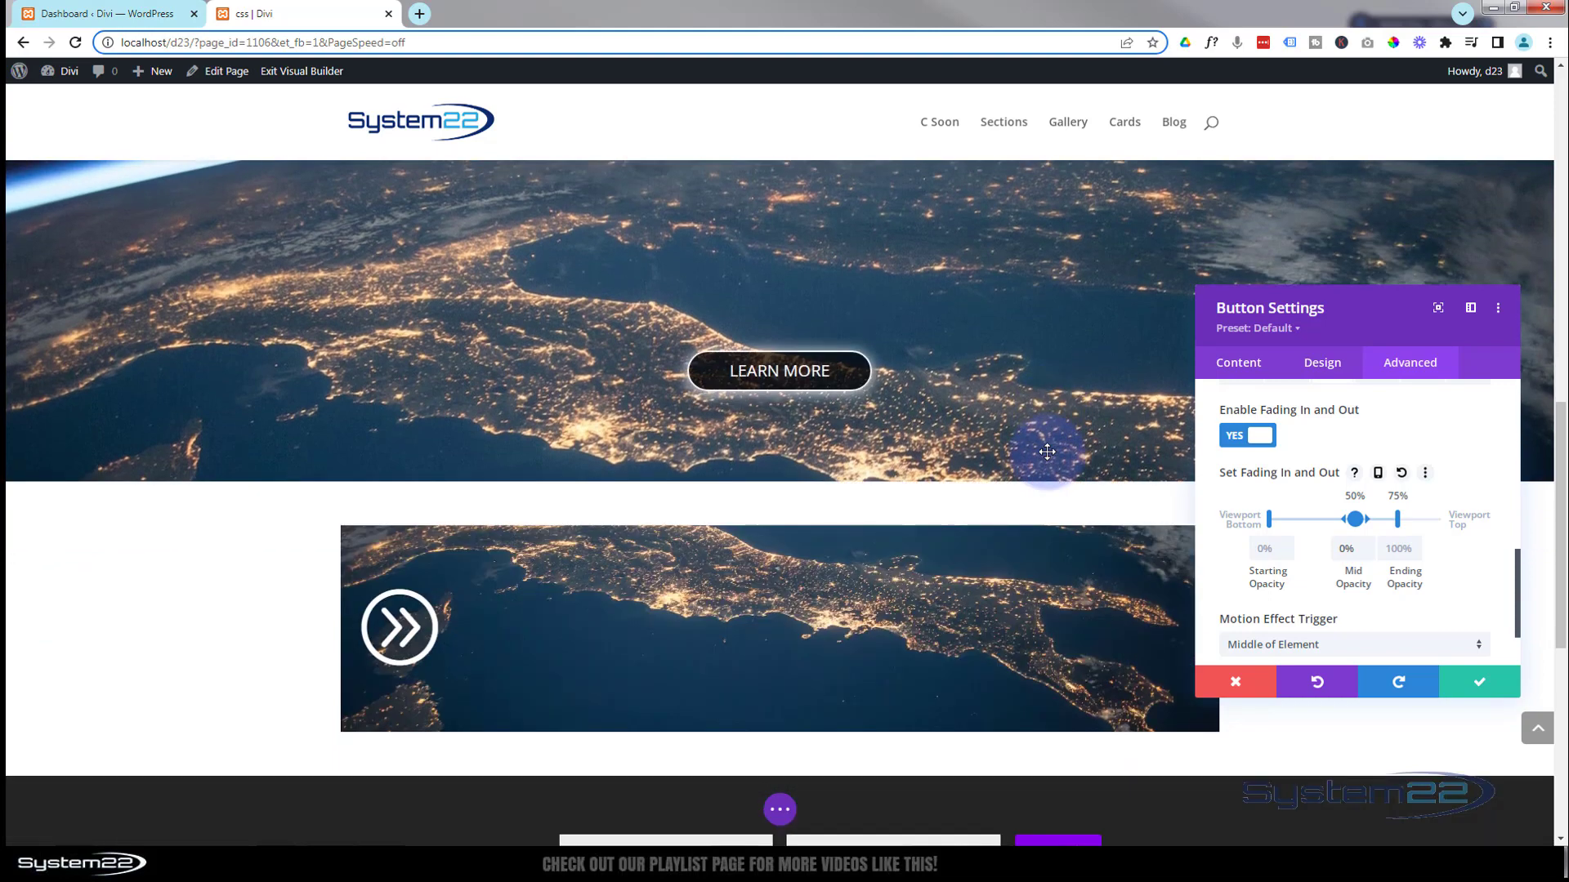
pyautogui.scroll(-1, 1048, 452)
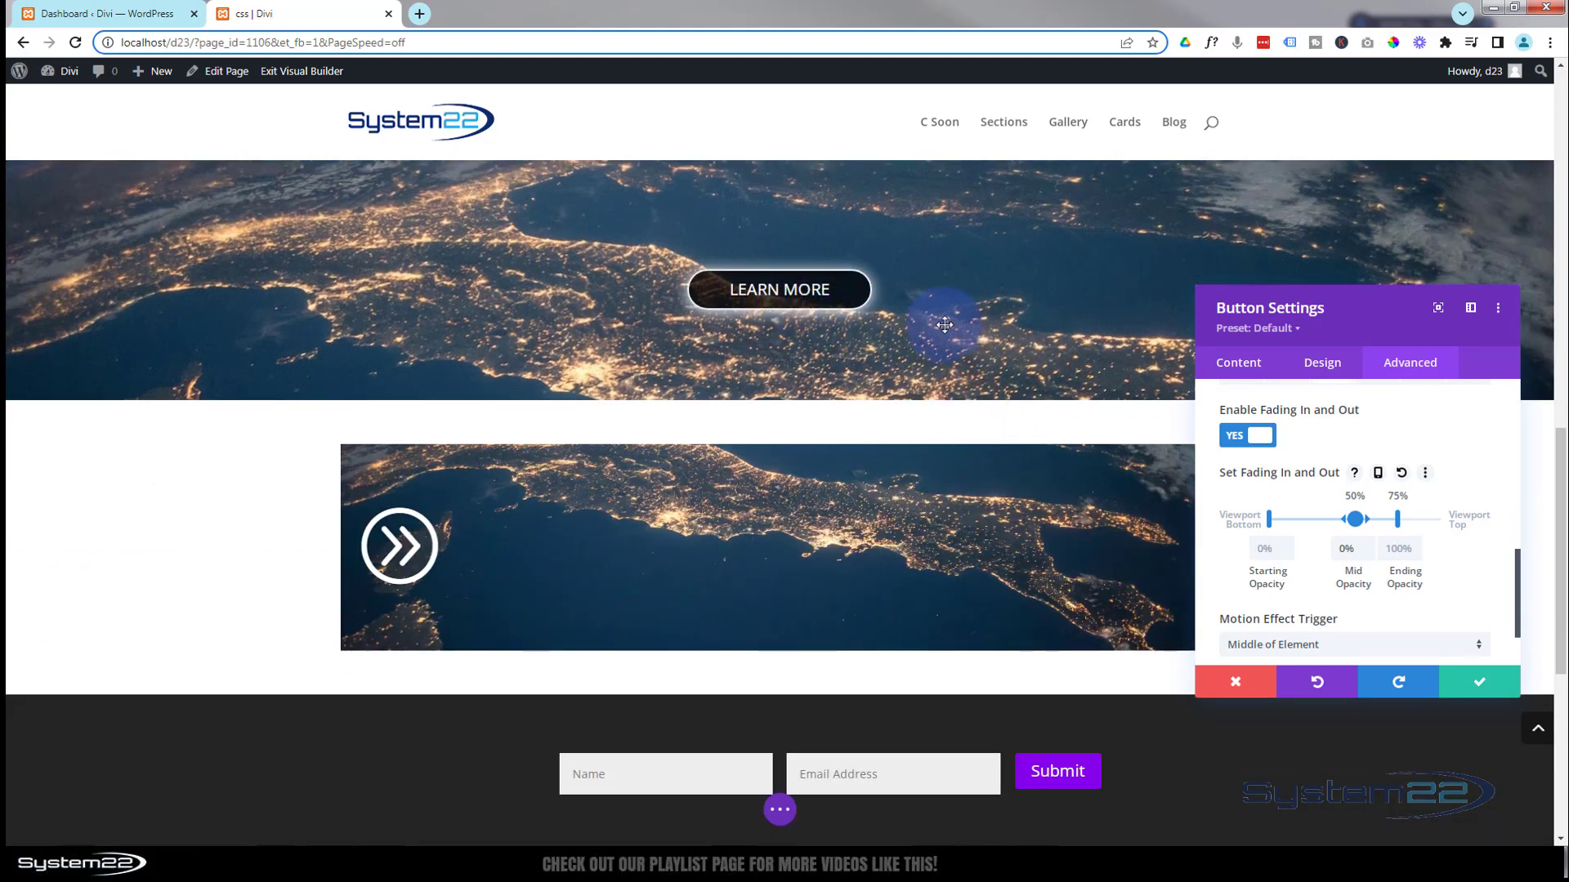
pyautogui.scroll(-1, 944, 317)
pyautogui.scroll(-2, 944, 317)
pyautogui.scroll(5, 944, 318)
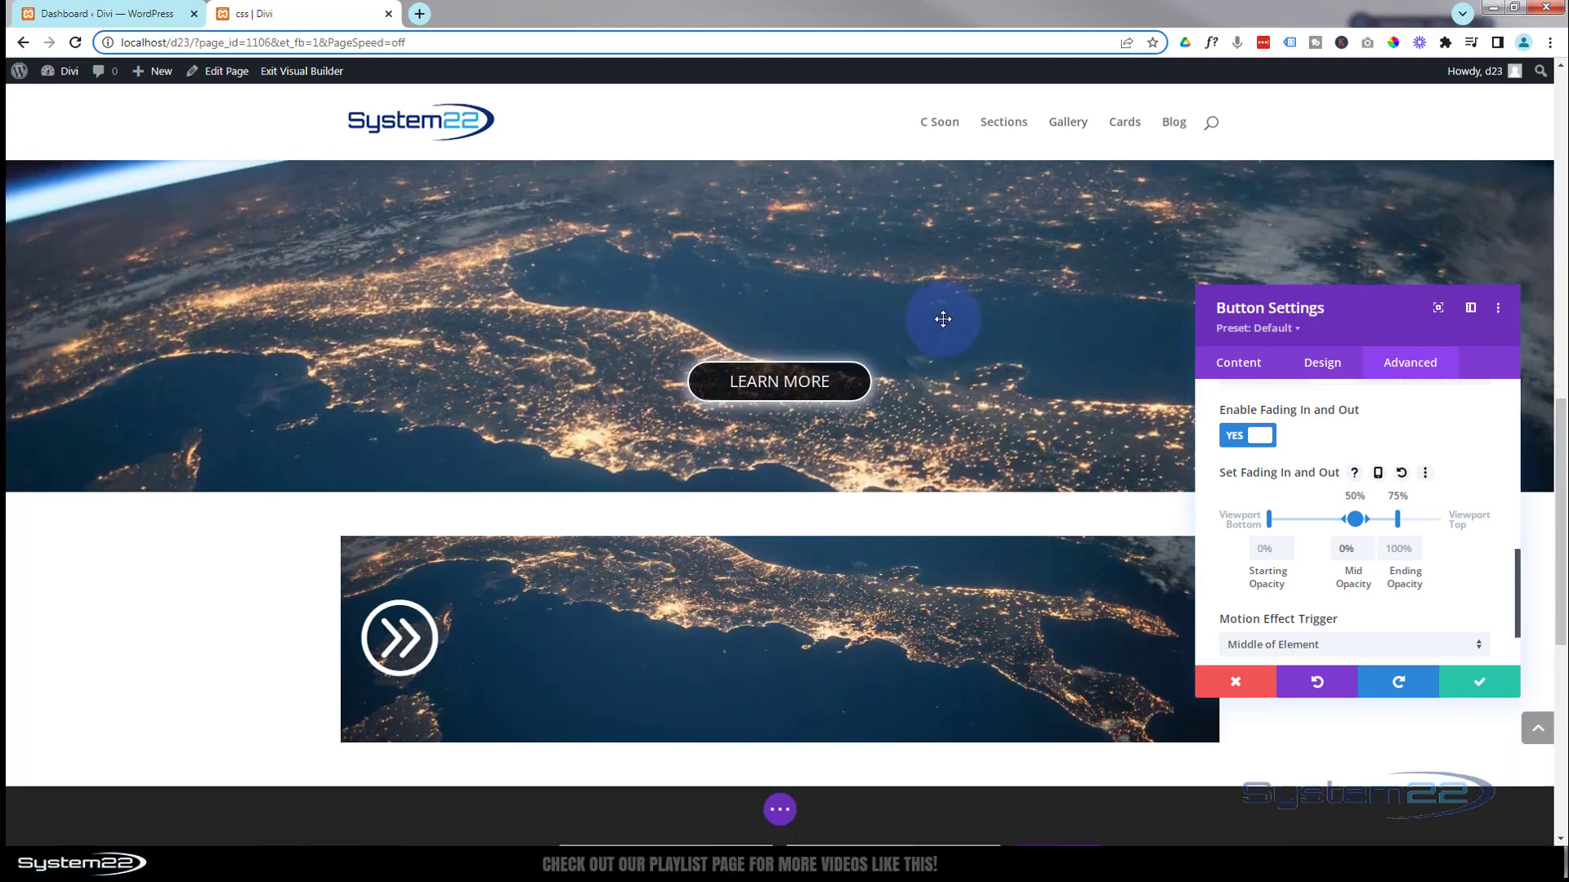
pyautogui.scroll(5, 943, 325)
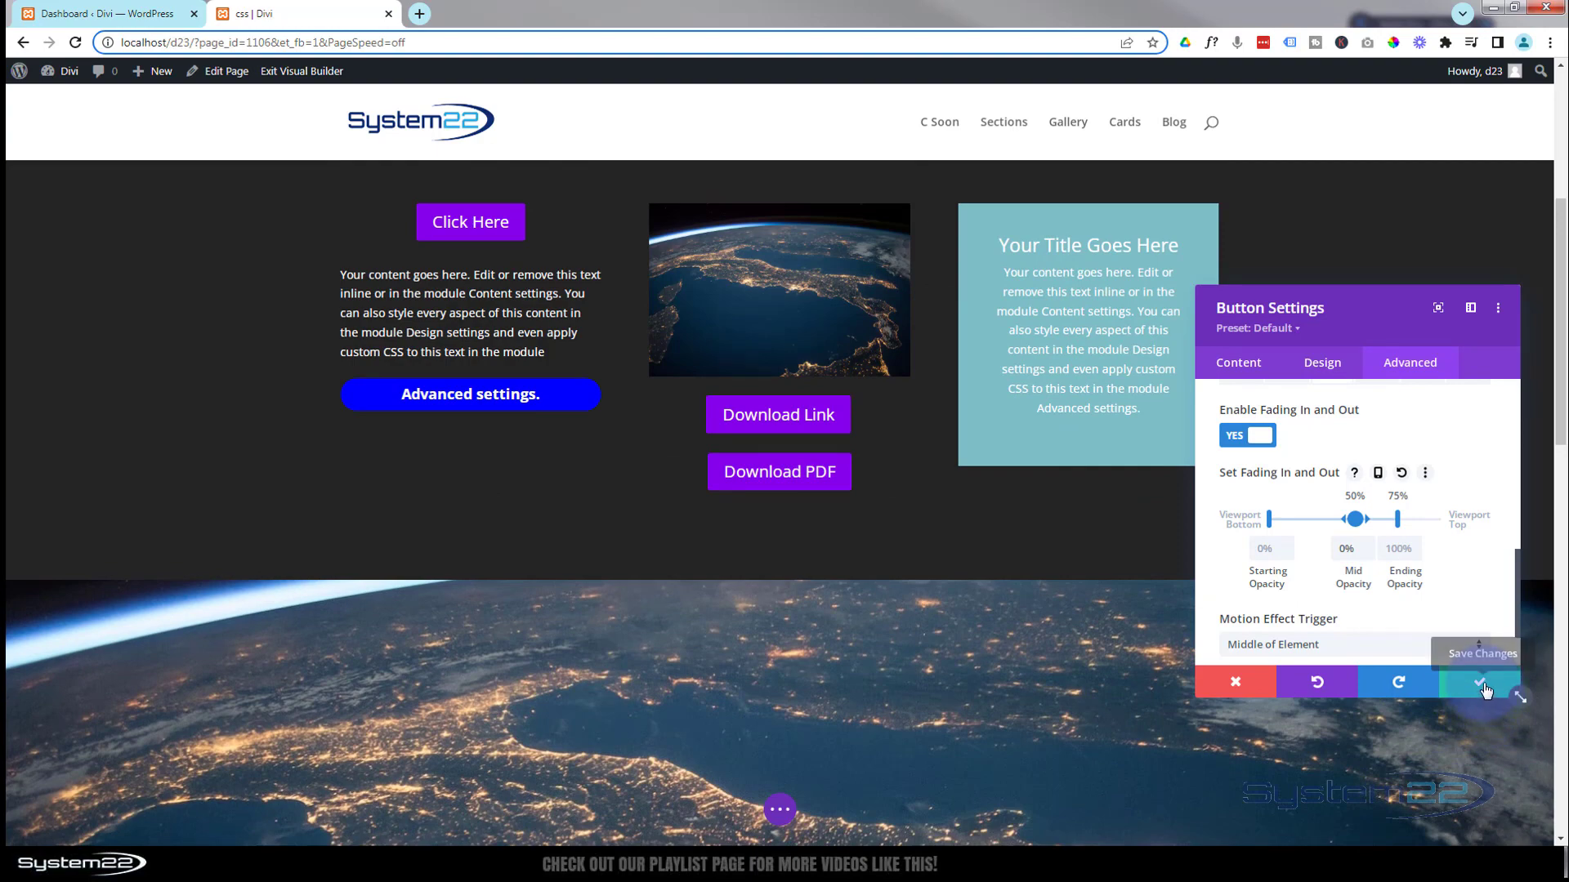
# Step: Save the Learn More button's settings and save the page as a draft
pyautogui.click(1481, 683)
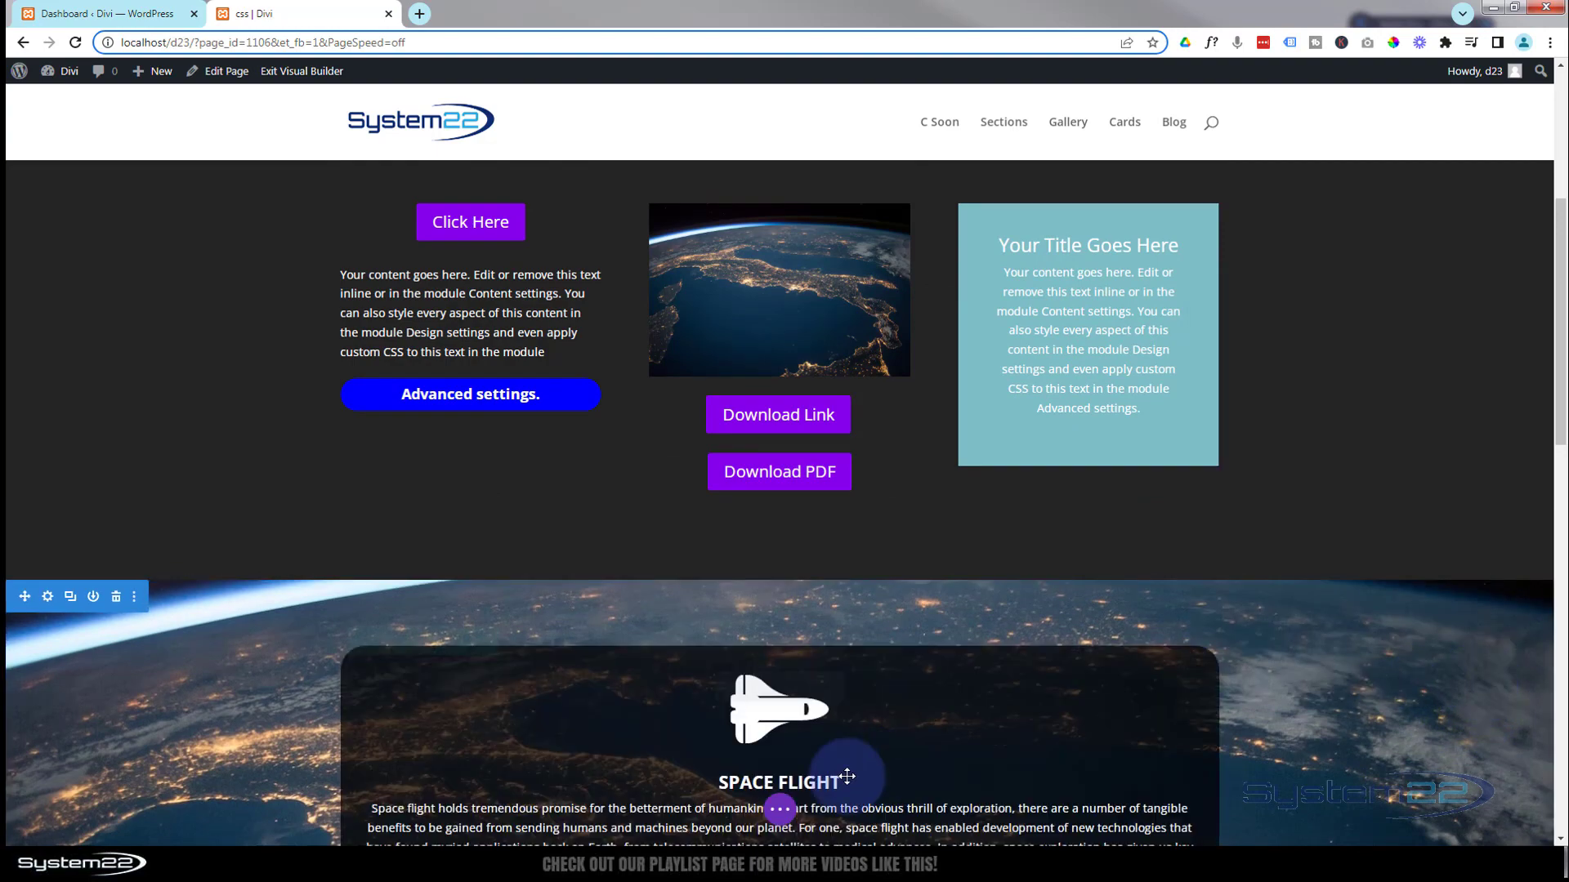
pyautogui.click(781, 812)
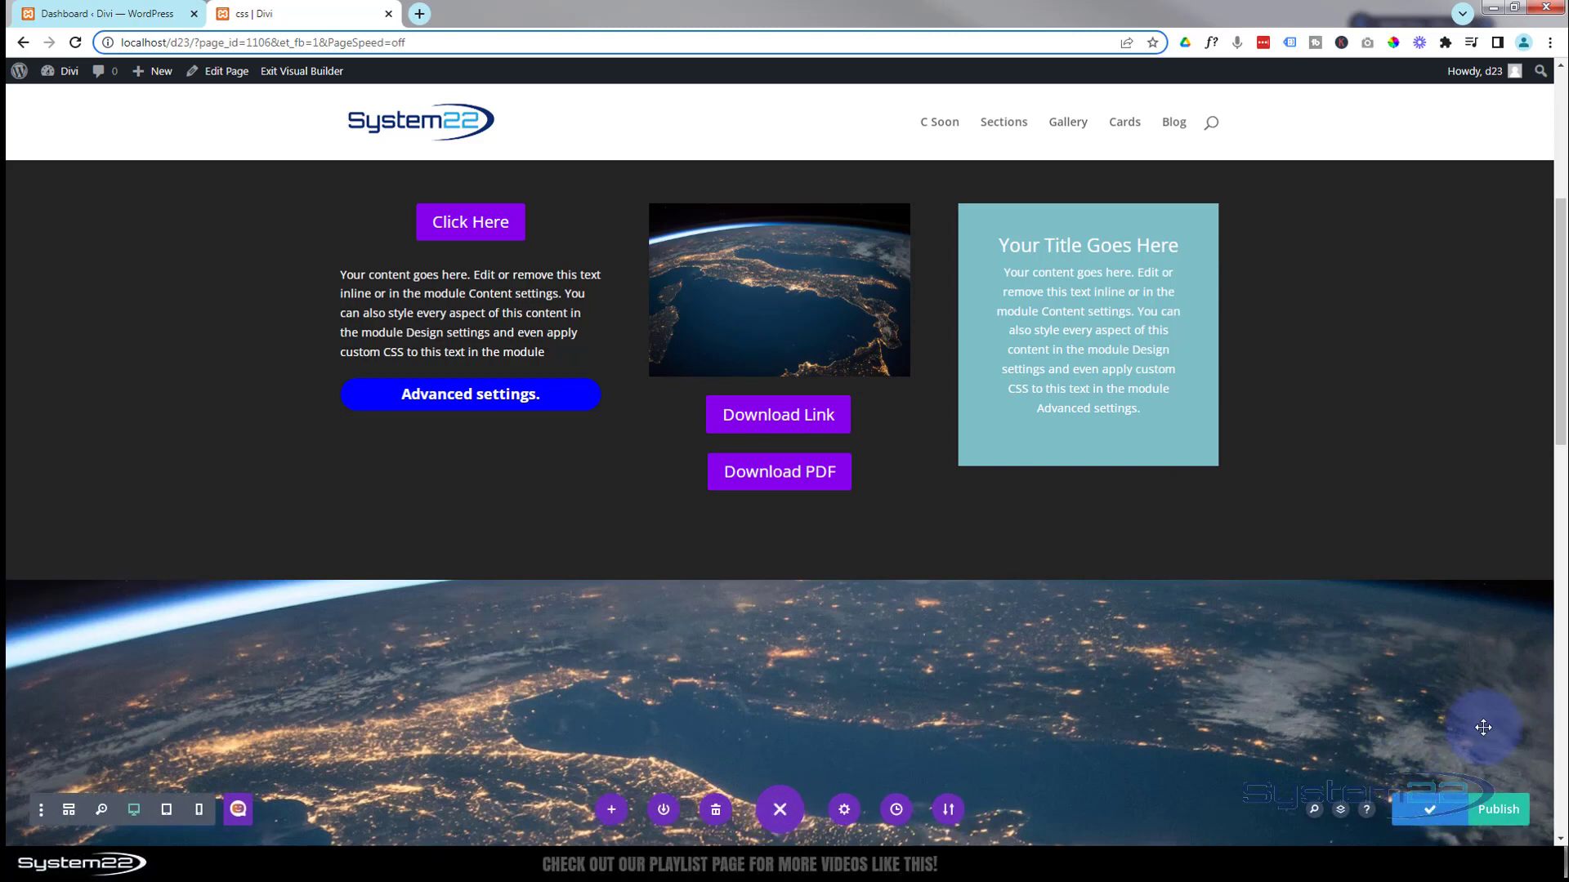
# Step: Exit the Visual Builder and examine the Space Flight section's scroll effects on the front-end page
pyautogui.click(292, 73)
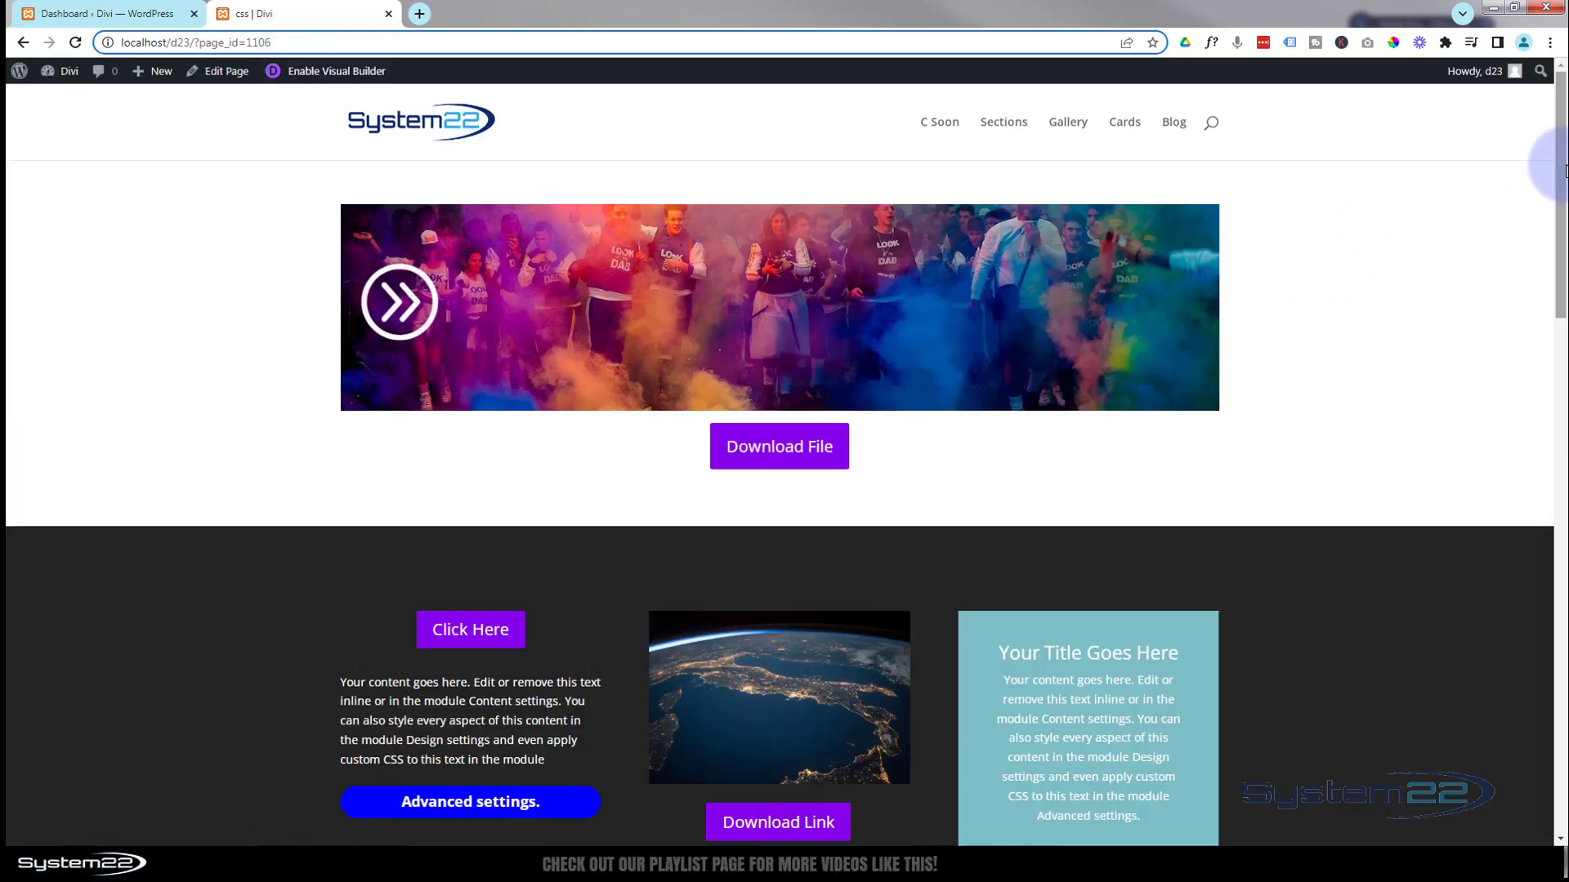
pyautogui.moveTo(1561, 136); pyautogui.dragTo(1562, 442)
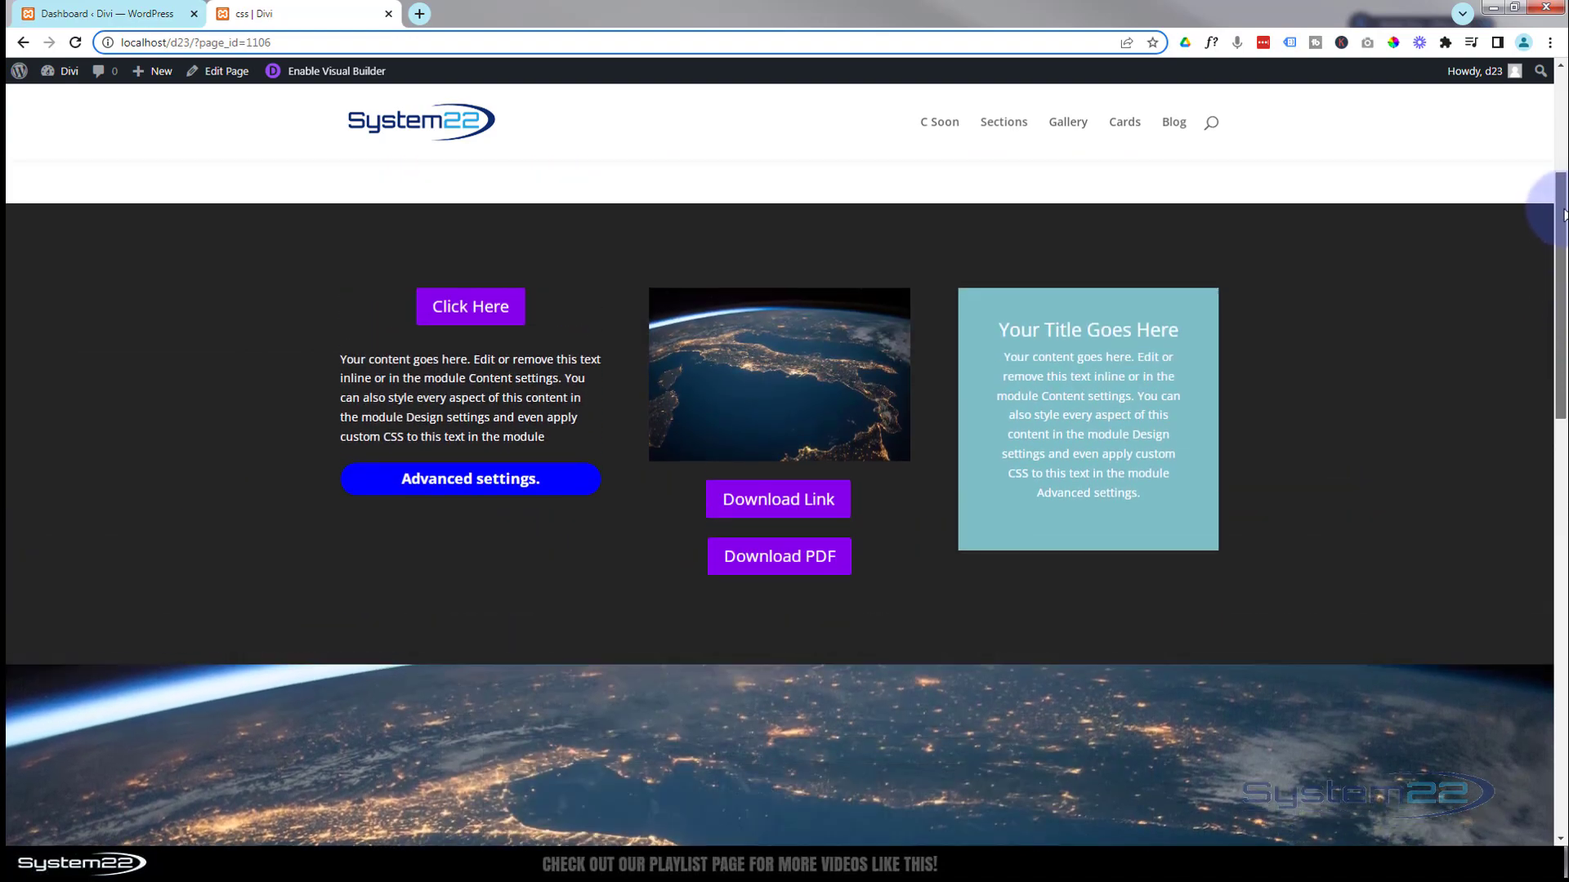
pyautogui.moveTo(1563, 215); pyautogui.dragTo(1560, 286)
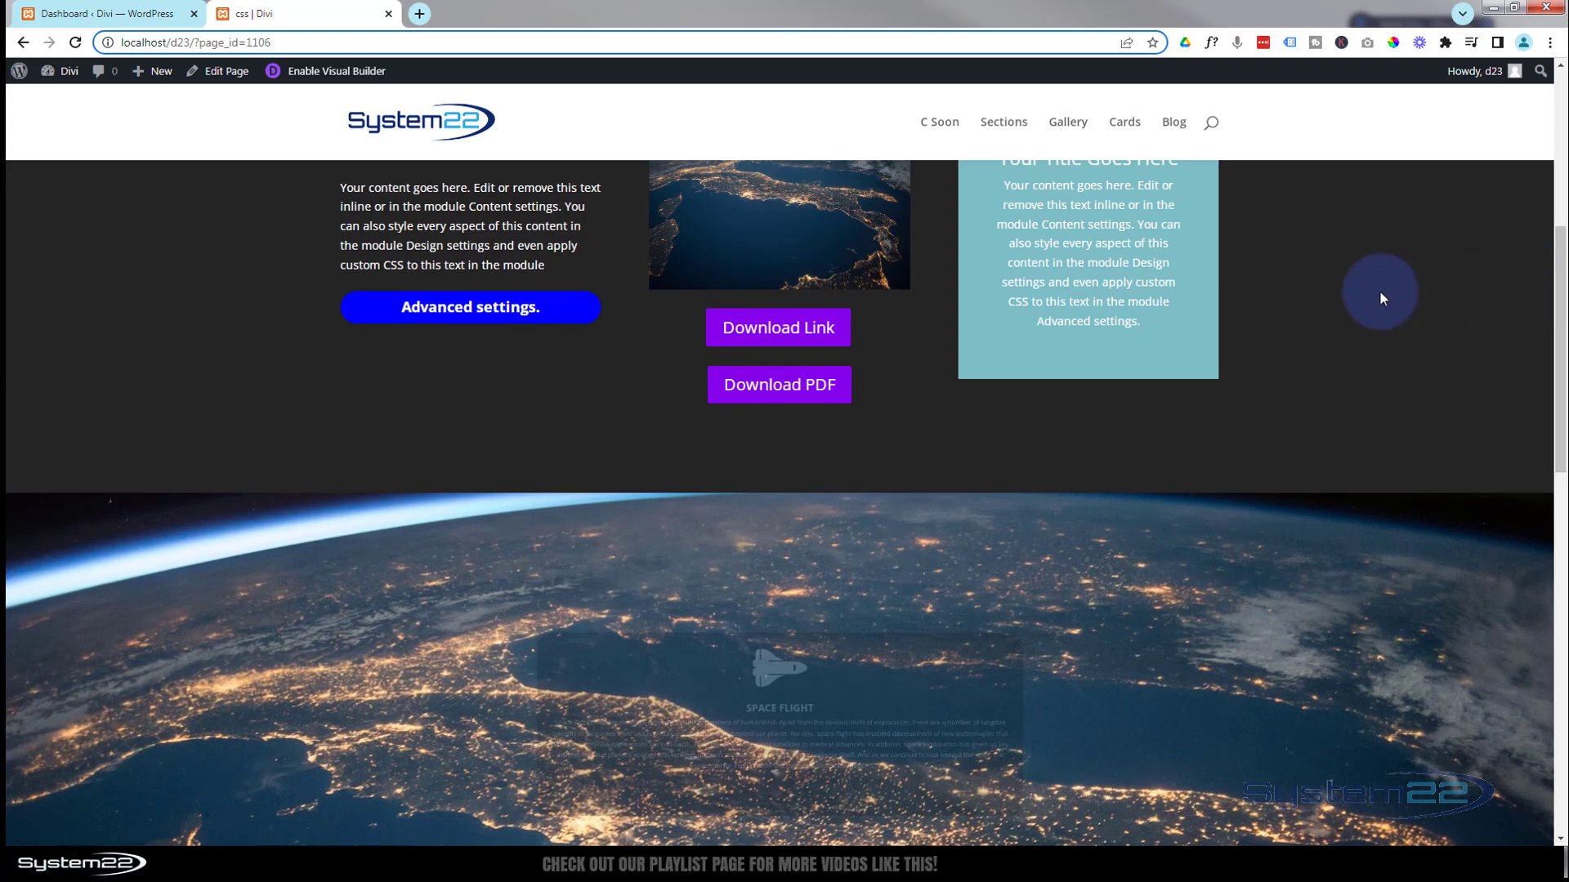
# Step: Preview the page in iPad Air device emulation at 75% zoom and examine how the blurb and Learn More button scale and fade
pyautogui.hotkey('ctrl', 'shift', 'i')
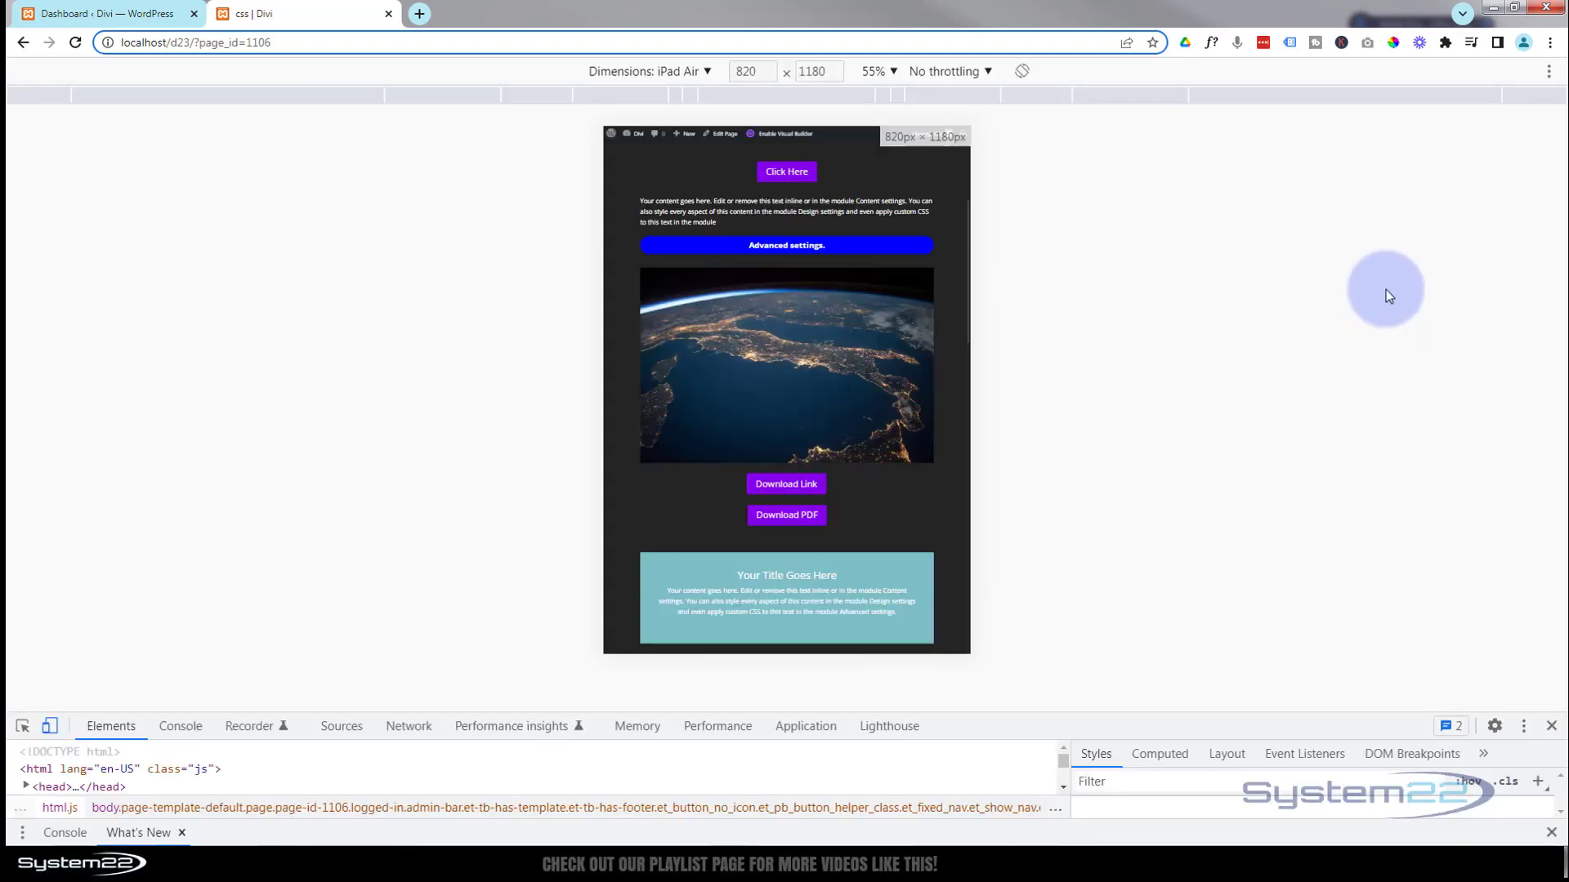
pyautogui.click(889, 70)
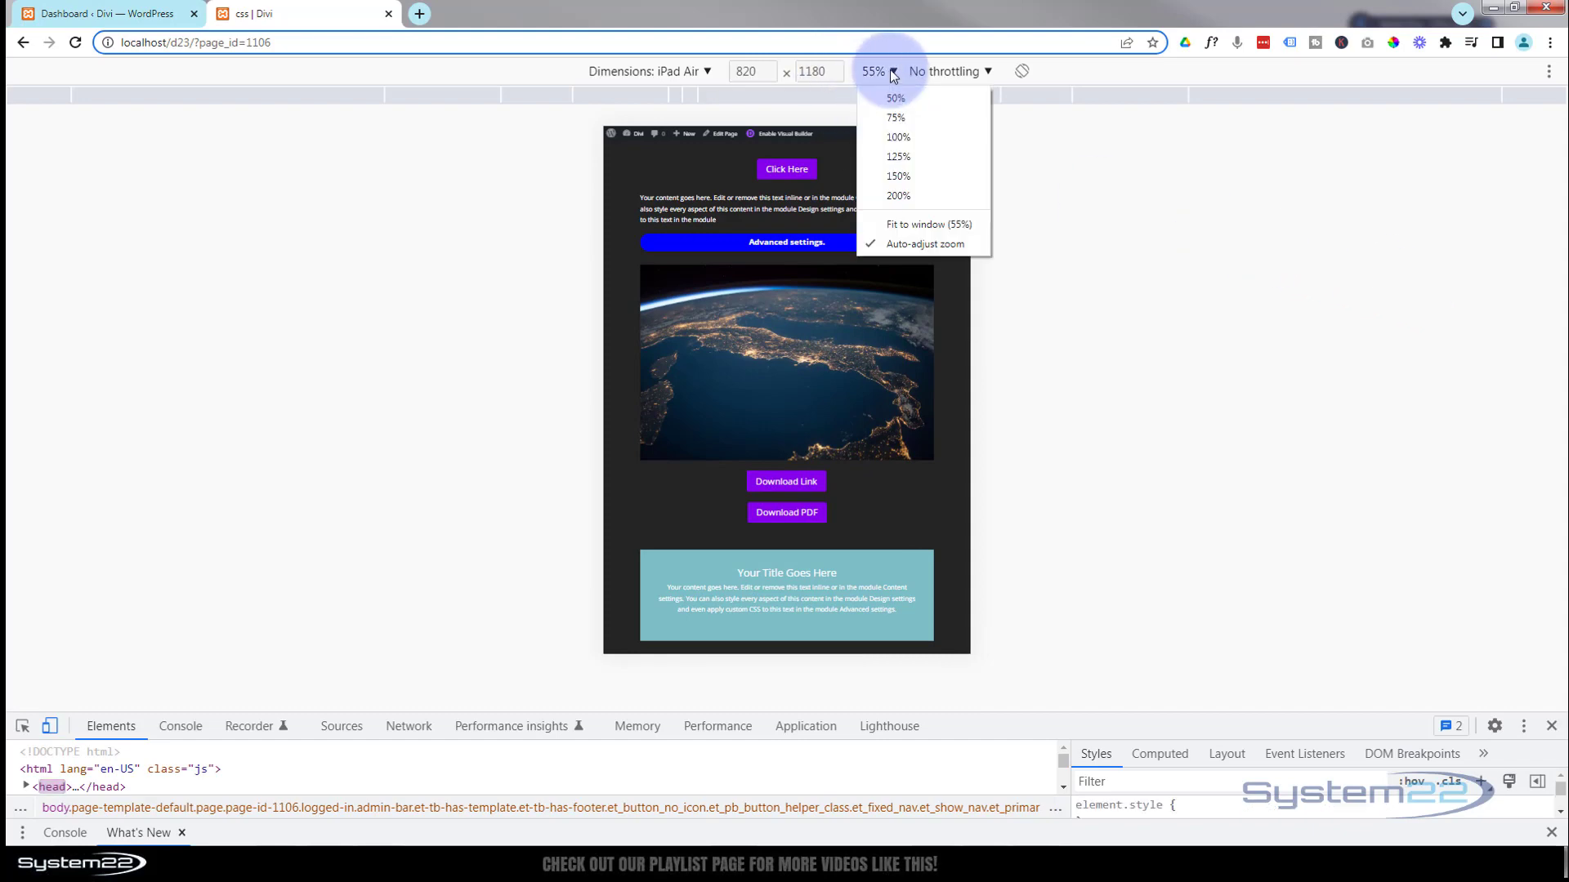
pyautogui.click(898, 116)
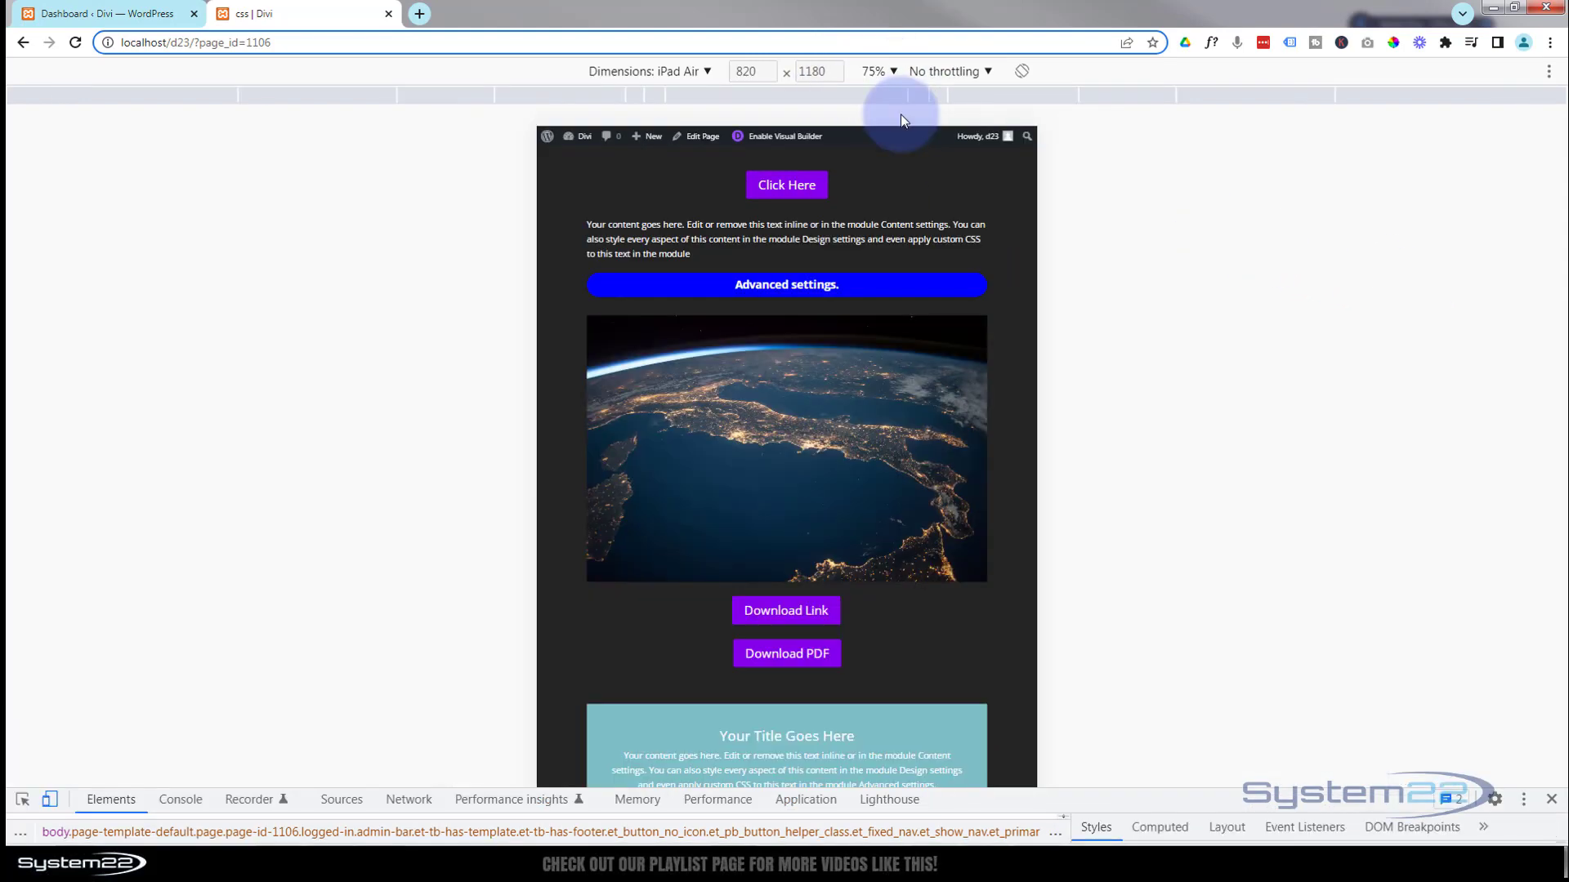
pyautogui.scroll(-2, 954, 346)
pyautogui.scroll(-4, 954, 346)
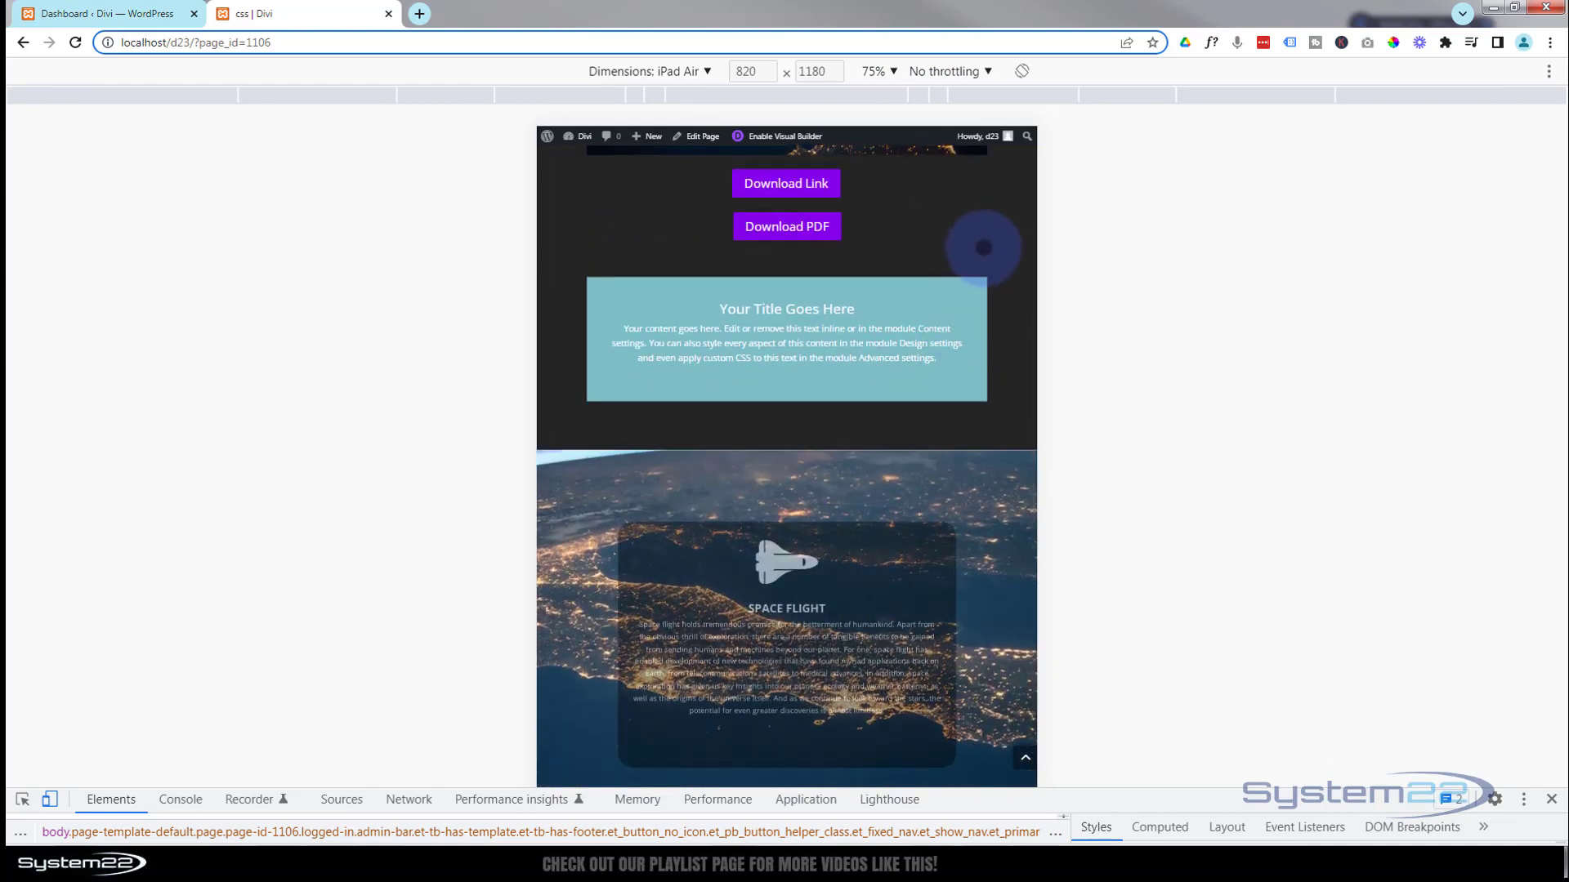
pyautogui.scroll(-1, 983, 247)
pyautogui.scroll(-1, 983, 247)
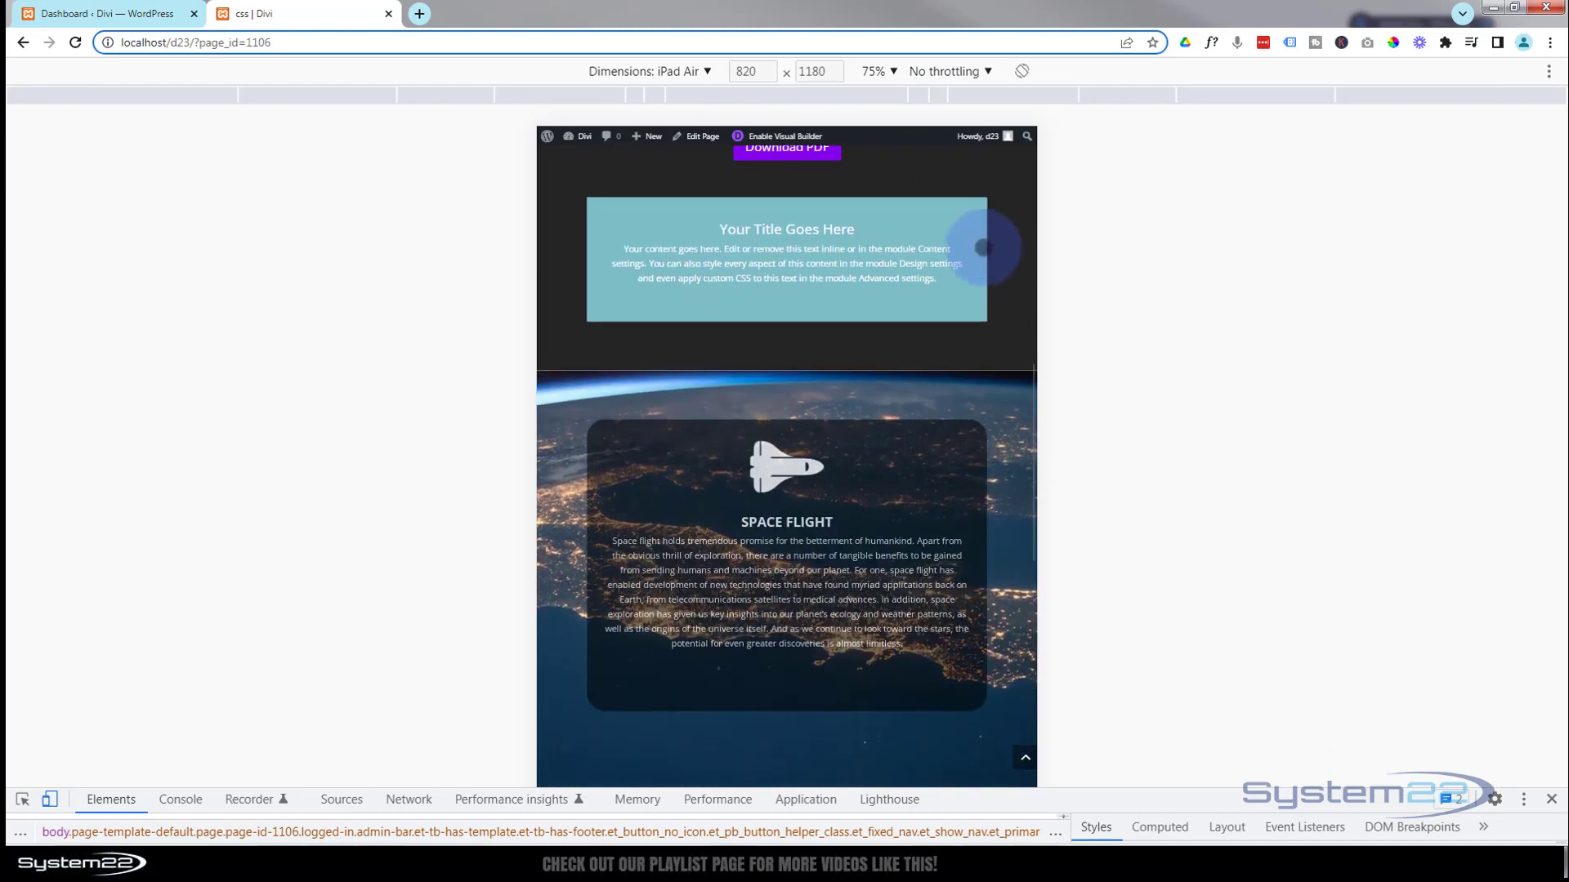
pyautogui.scroll(-2, 983, 247)
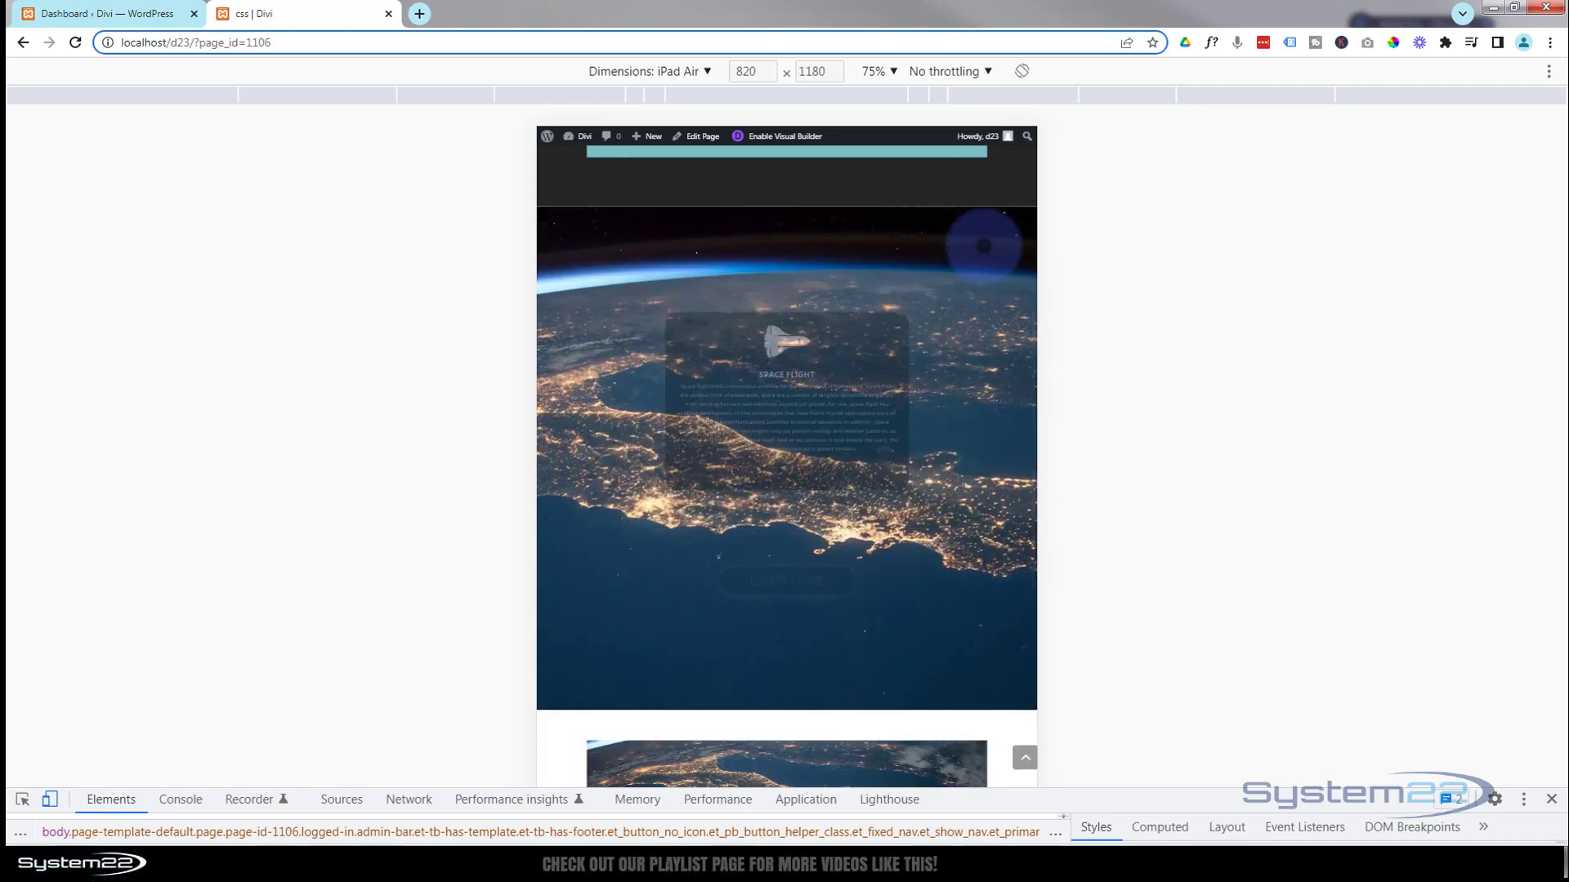
pyautogui.scroll(-4, 983, 247)
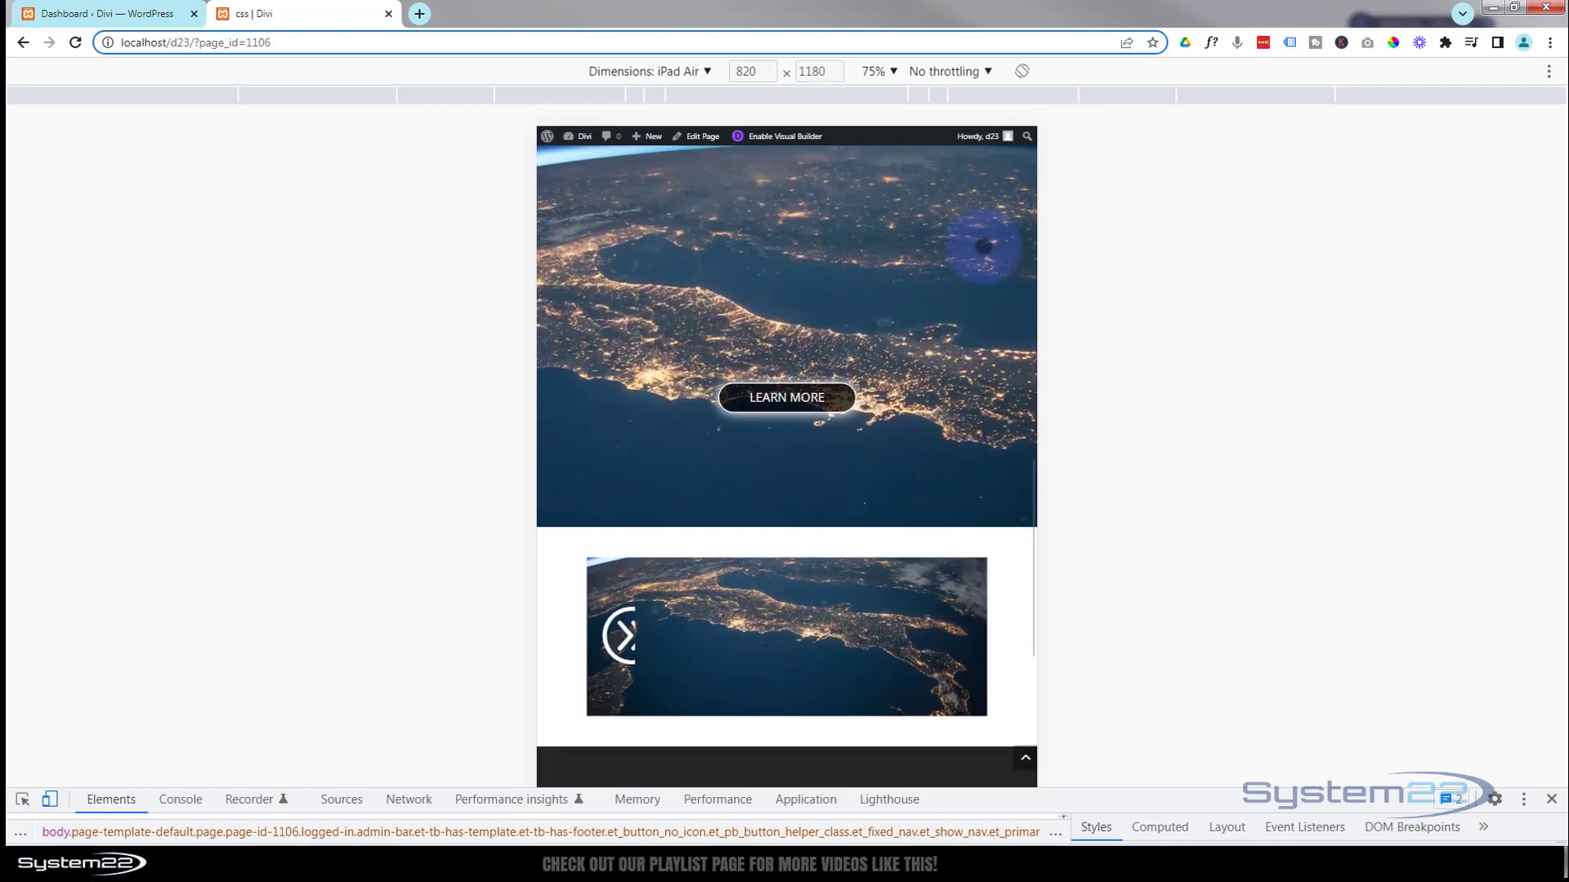
pyautogui.scroll(-3, 983, 247)
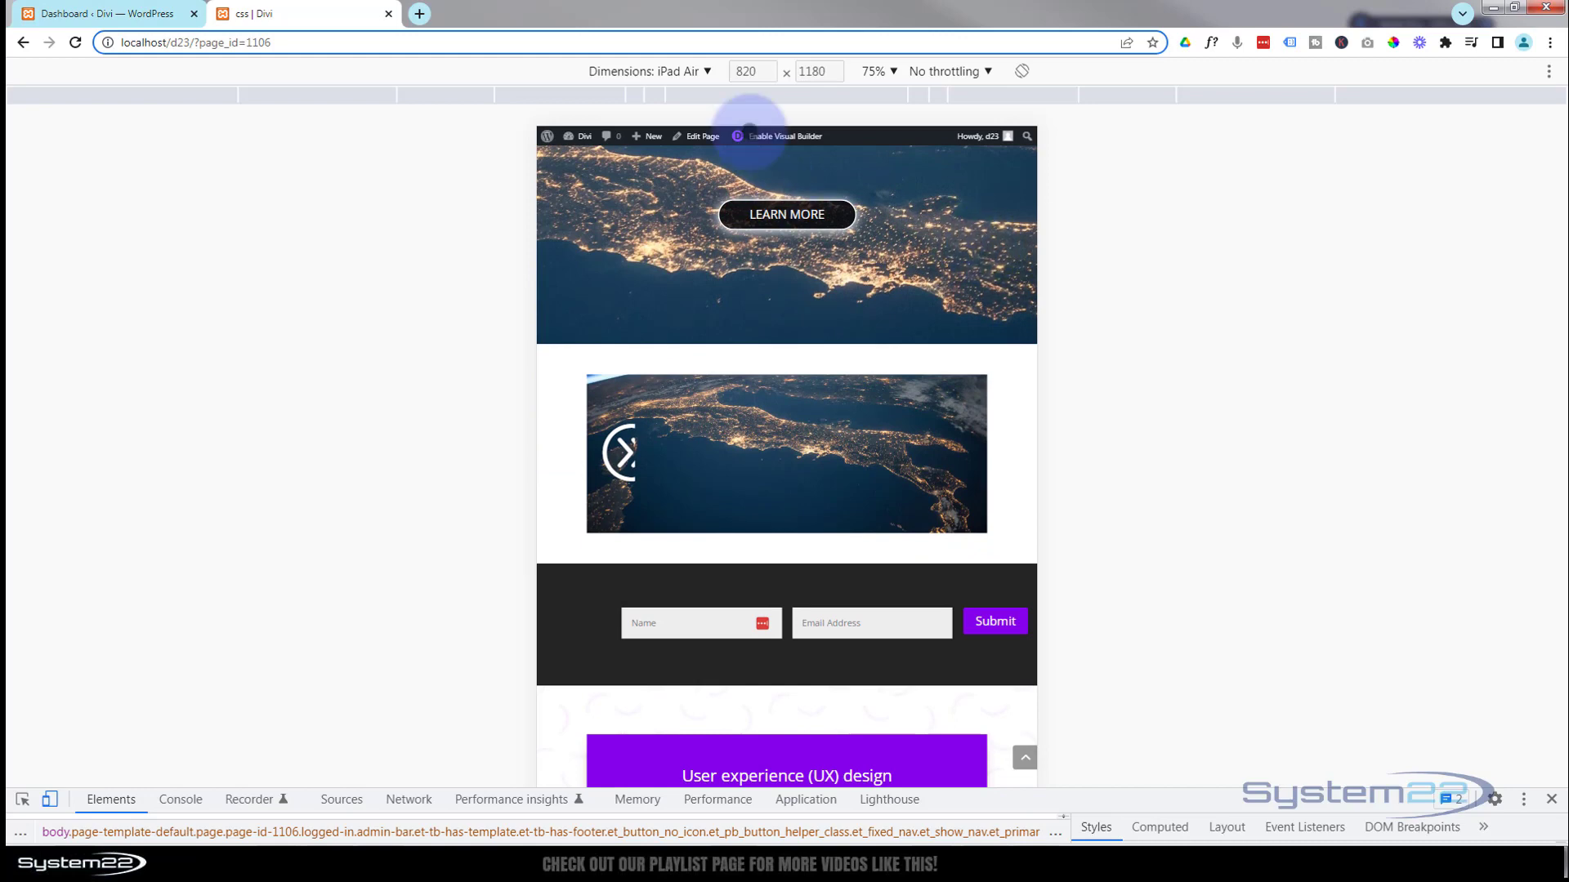
# Step: Switch the device emulation to iPhone 12 Pro and examine the Space Flight blurb and Learn More button while scrolling
pyautogui.click(637, 73)
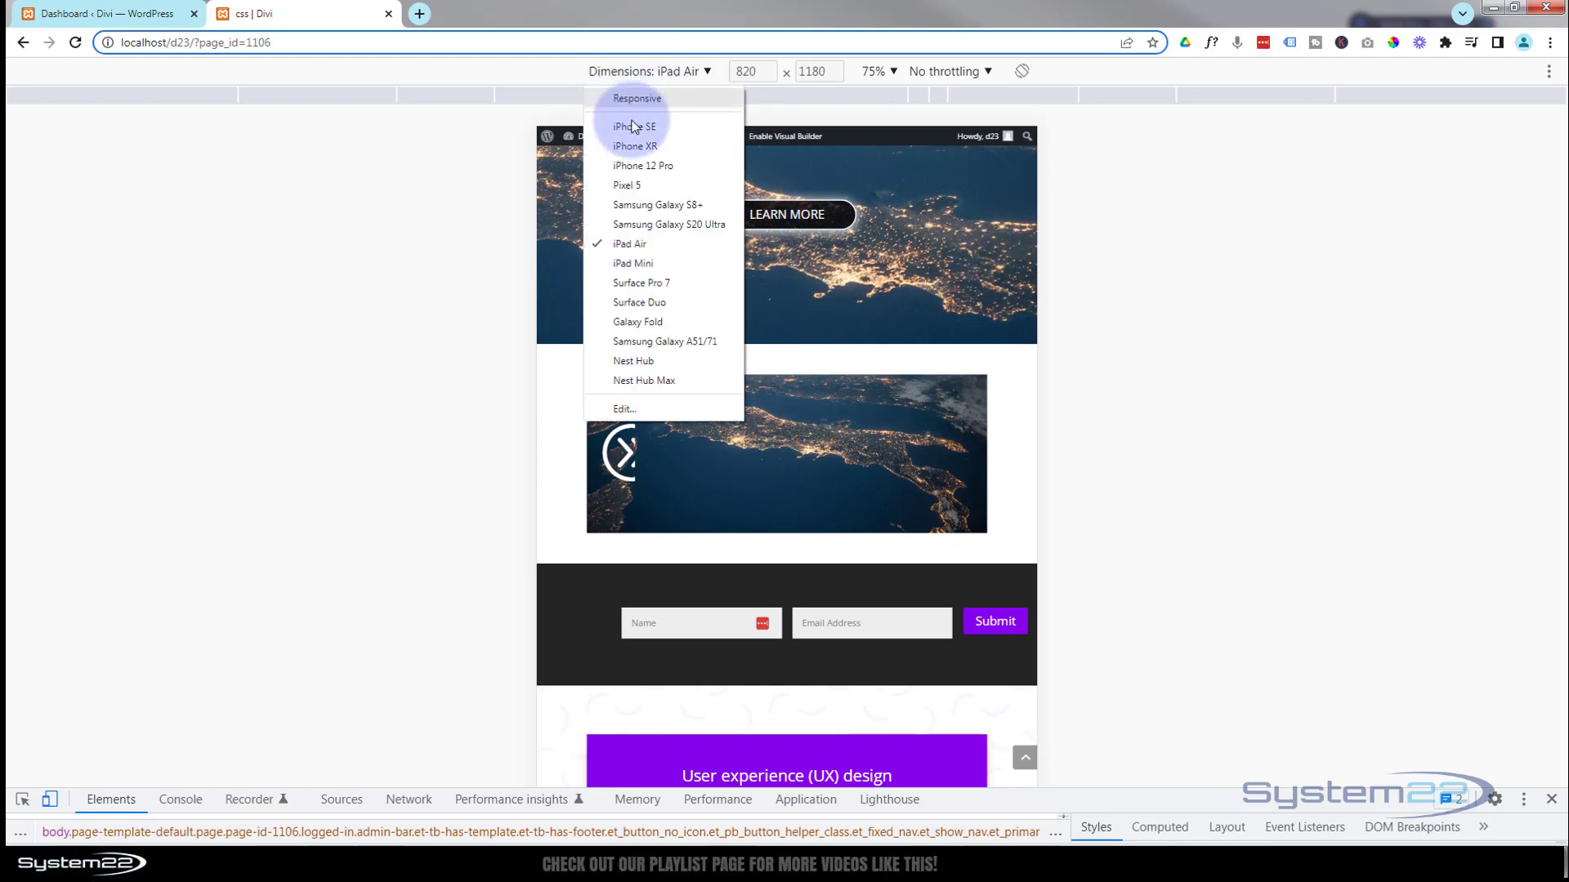
pyautogui.click(629, 167)
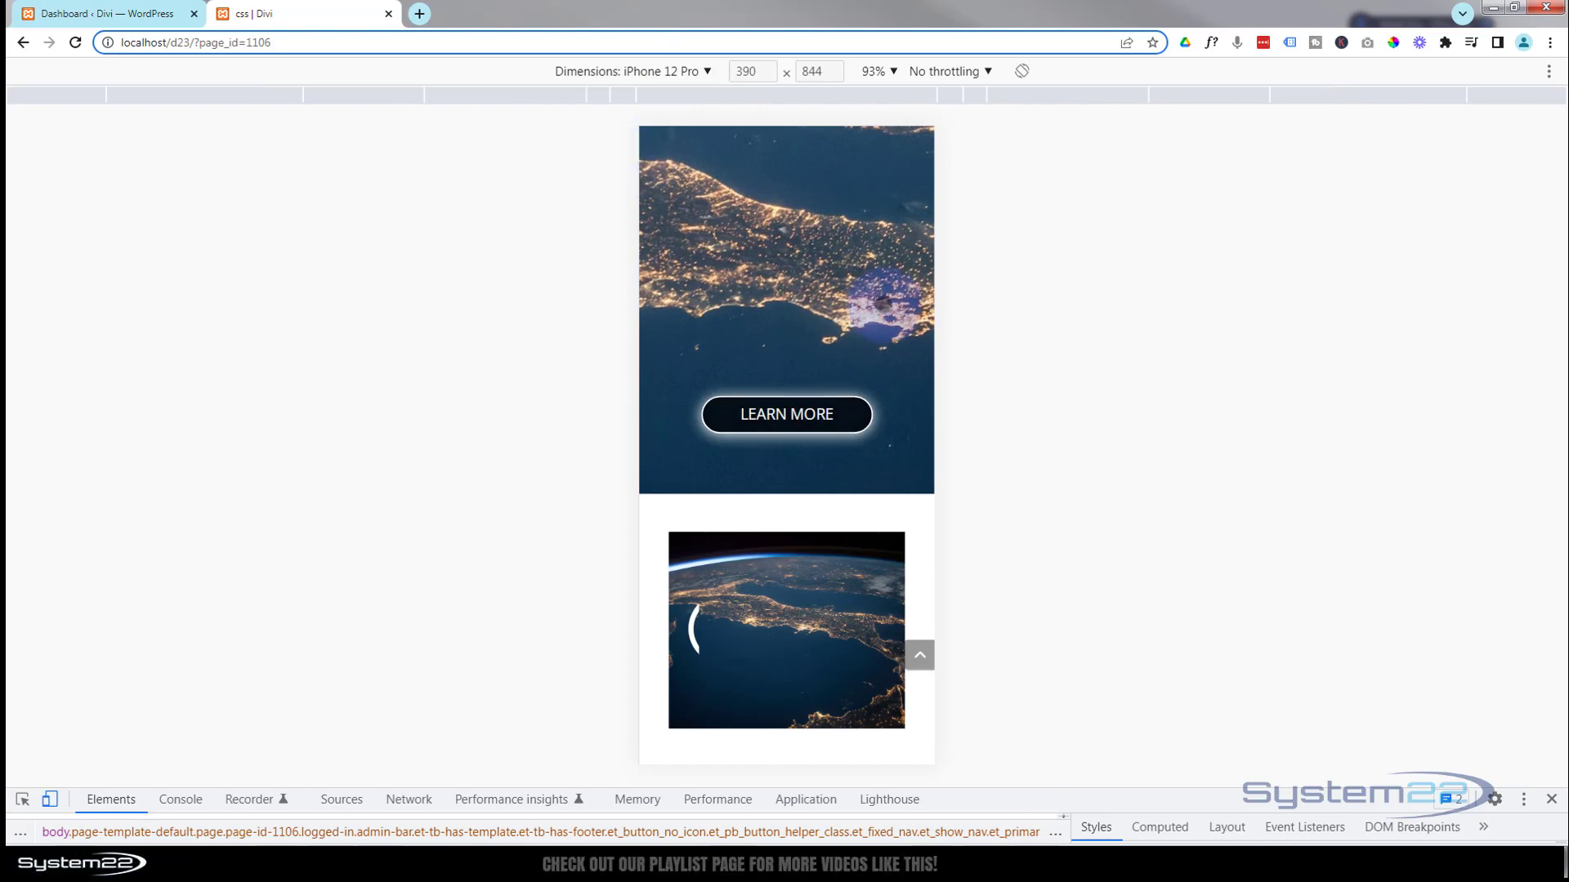
pyautogui.scroll(-3, 899, 322)
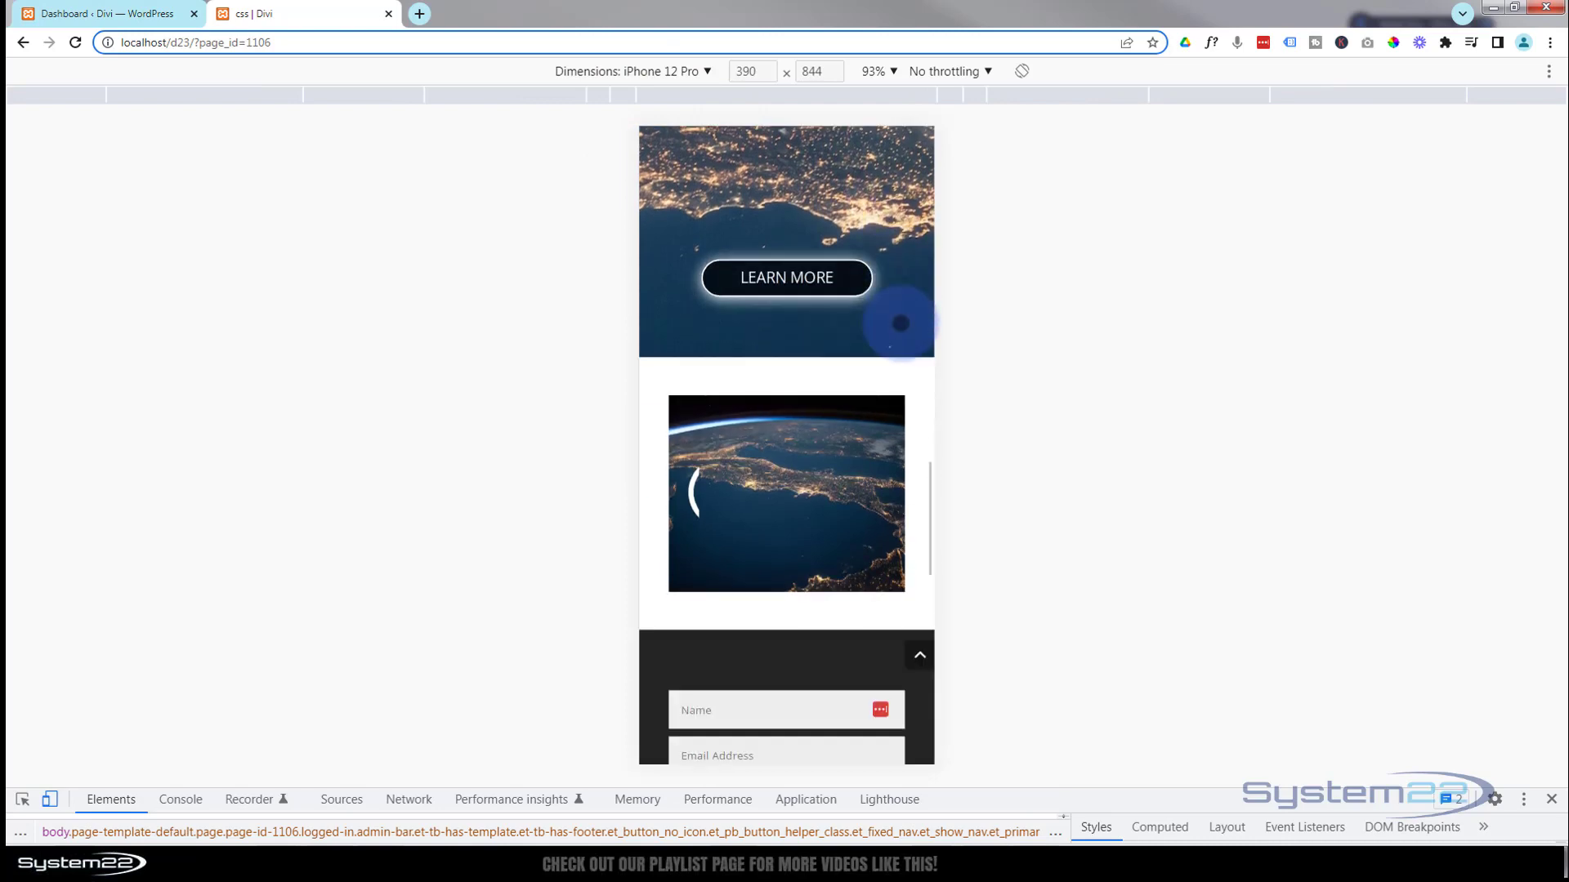
pyautogui.scroll(5, 899, 323)
pyautogui.scroll(-5, 900, 321)
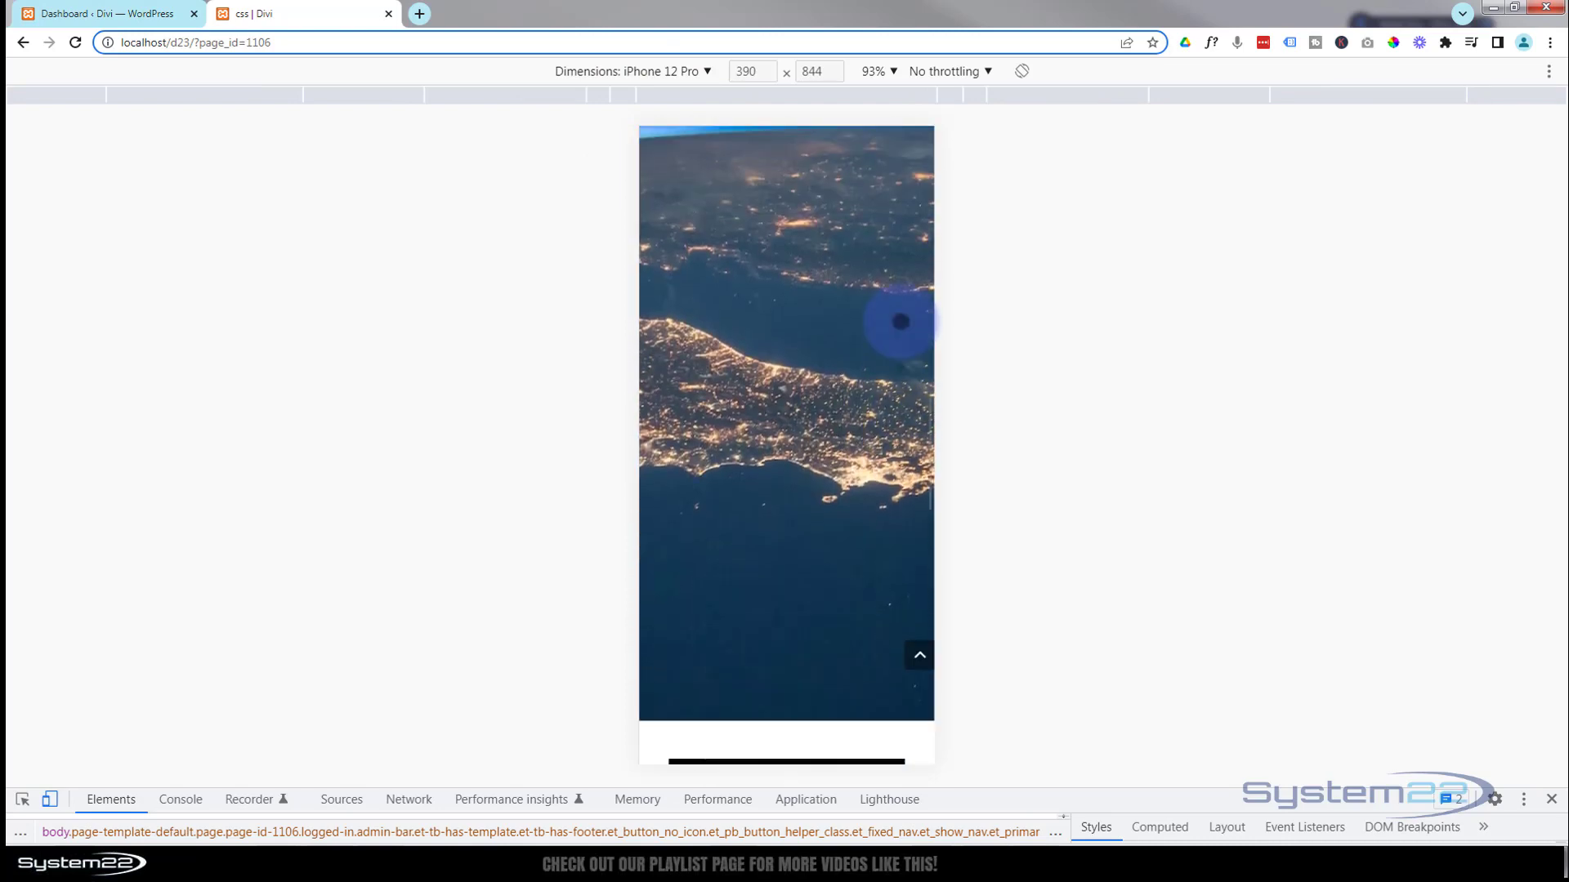
pyautogui.scroll(3, 900, 321)
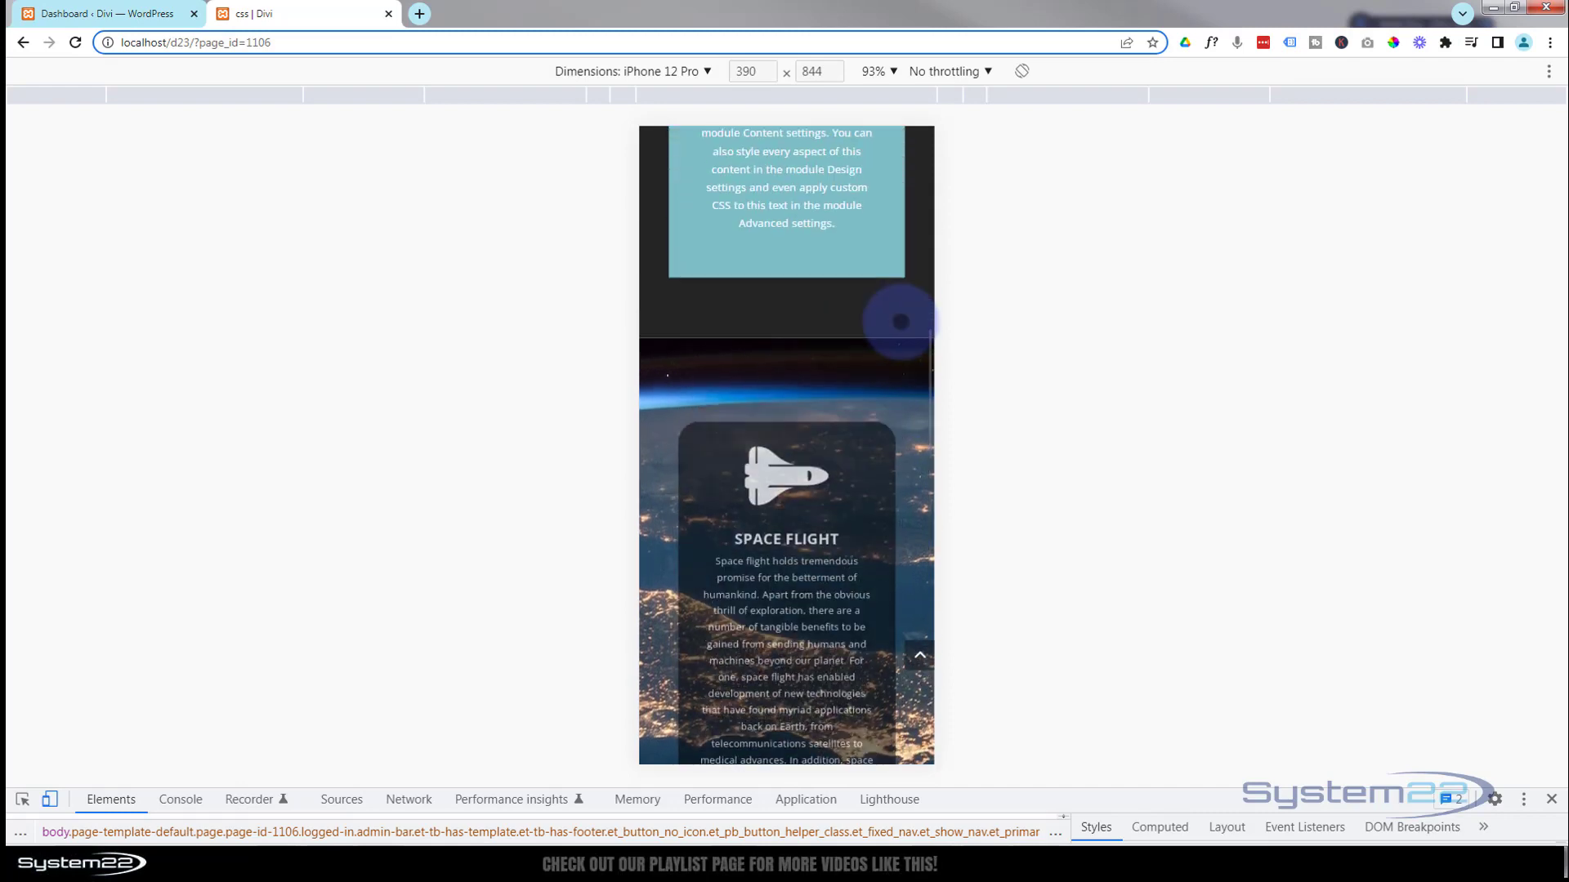
pyautogui.scroll(-4, 900, 321)
pyautogui.scroll(-1, 900, 321)
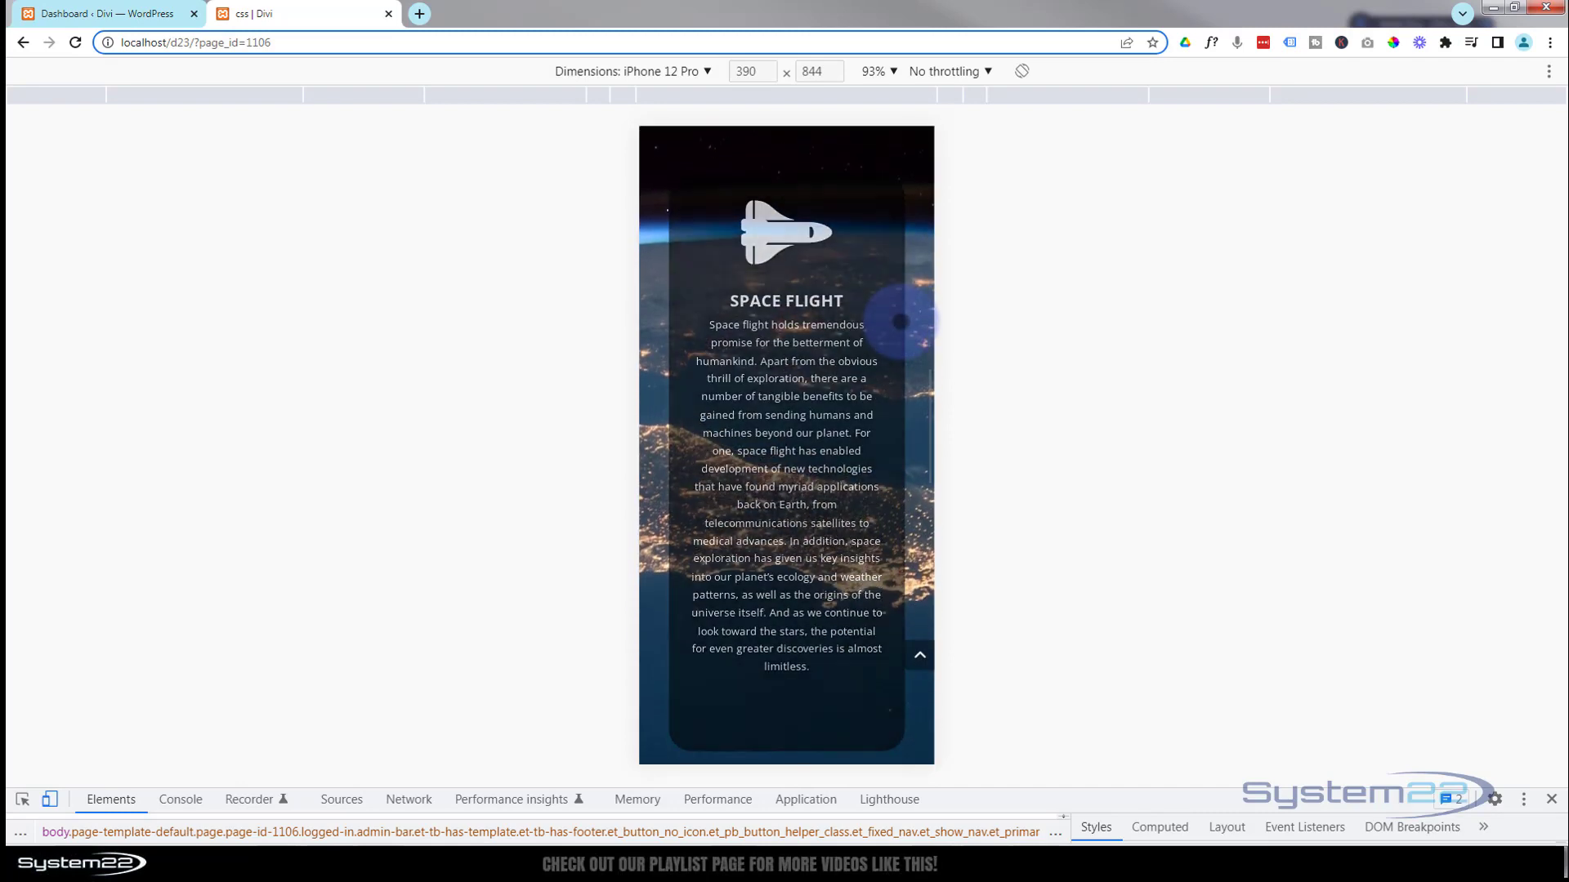
pyautogui.scroll(1, 900, 321)
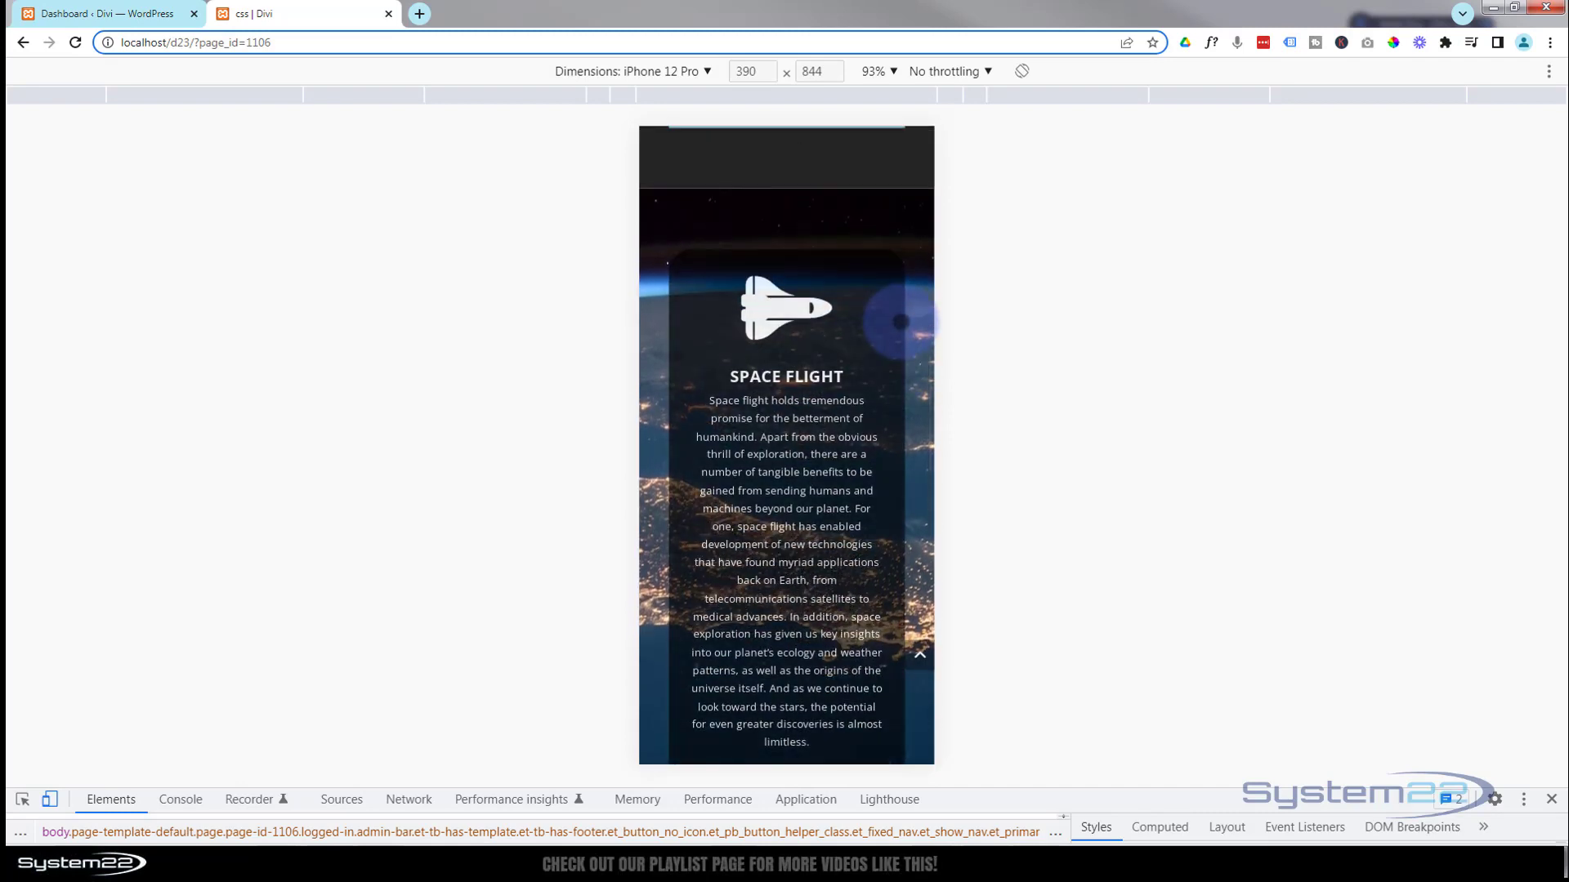
pyautogui.scroll(-8, 900, 321)
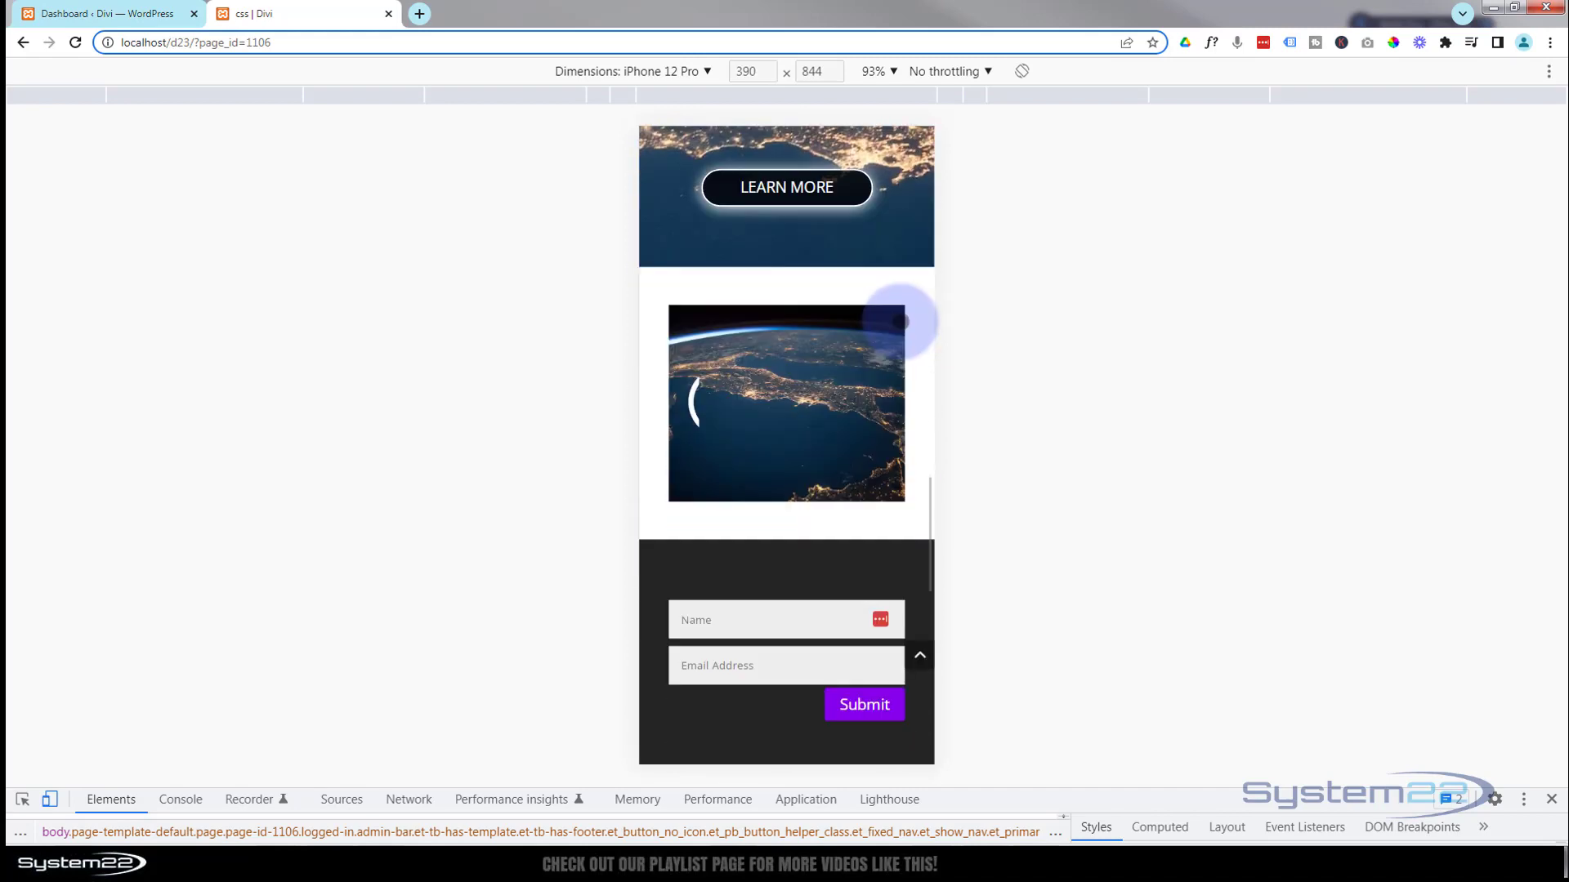
pyautogui.scroll(3, 900, 321)
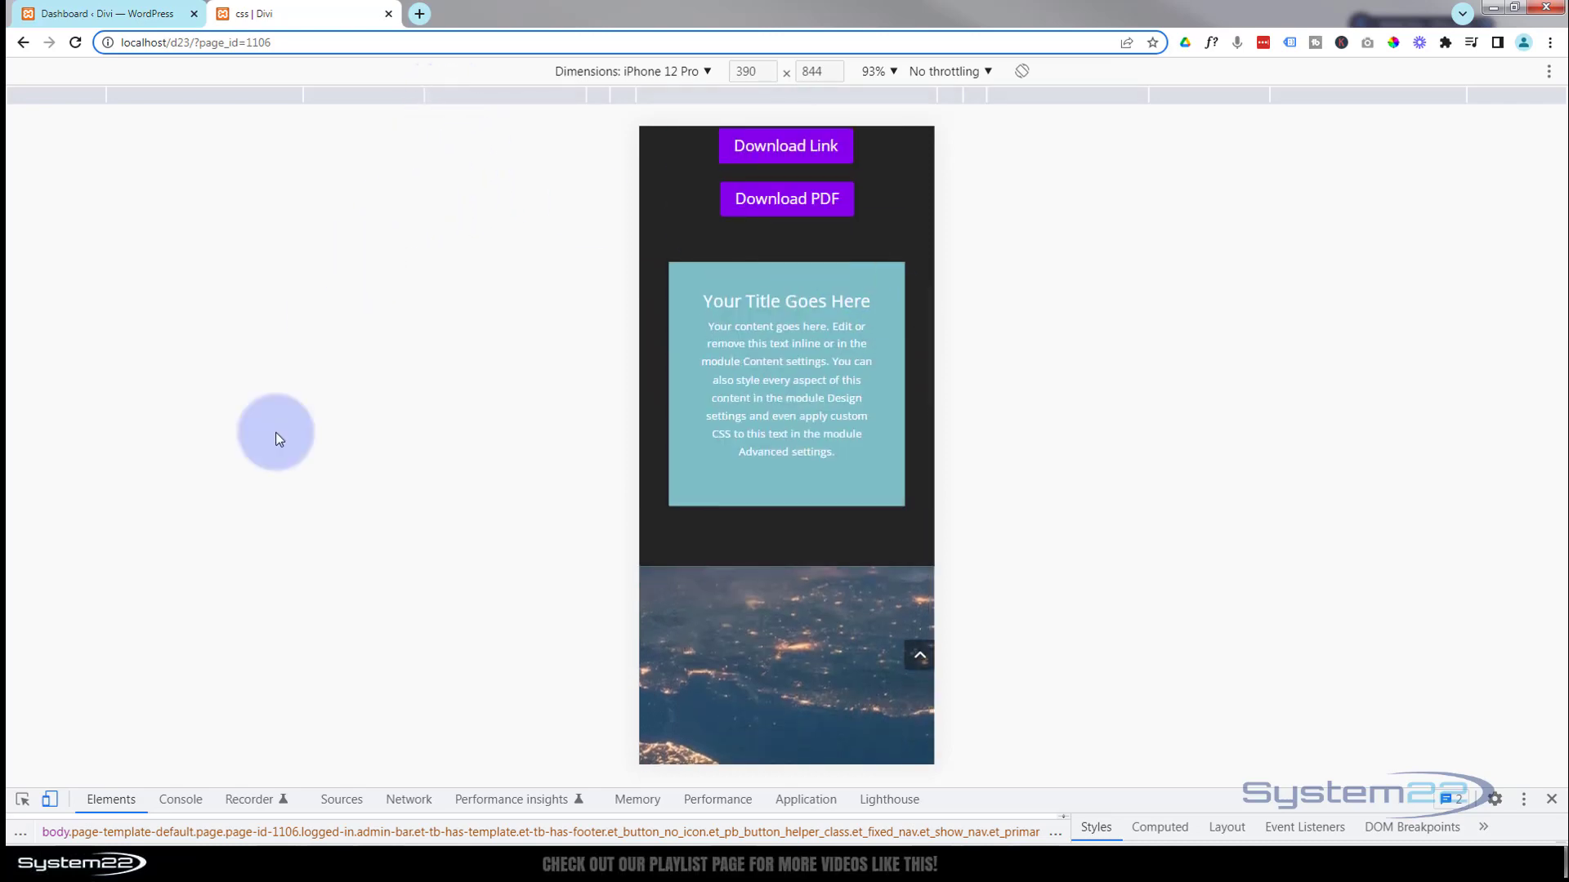
# Step: Close the developer tools and review the Space Flight section's scroll effects at desktop width
pyautogui.click(1550, 802)
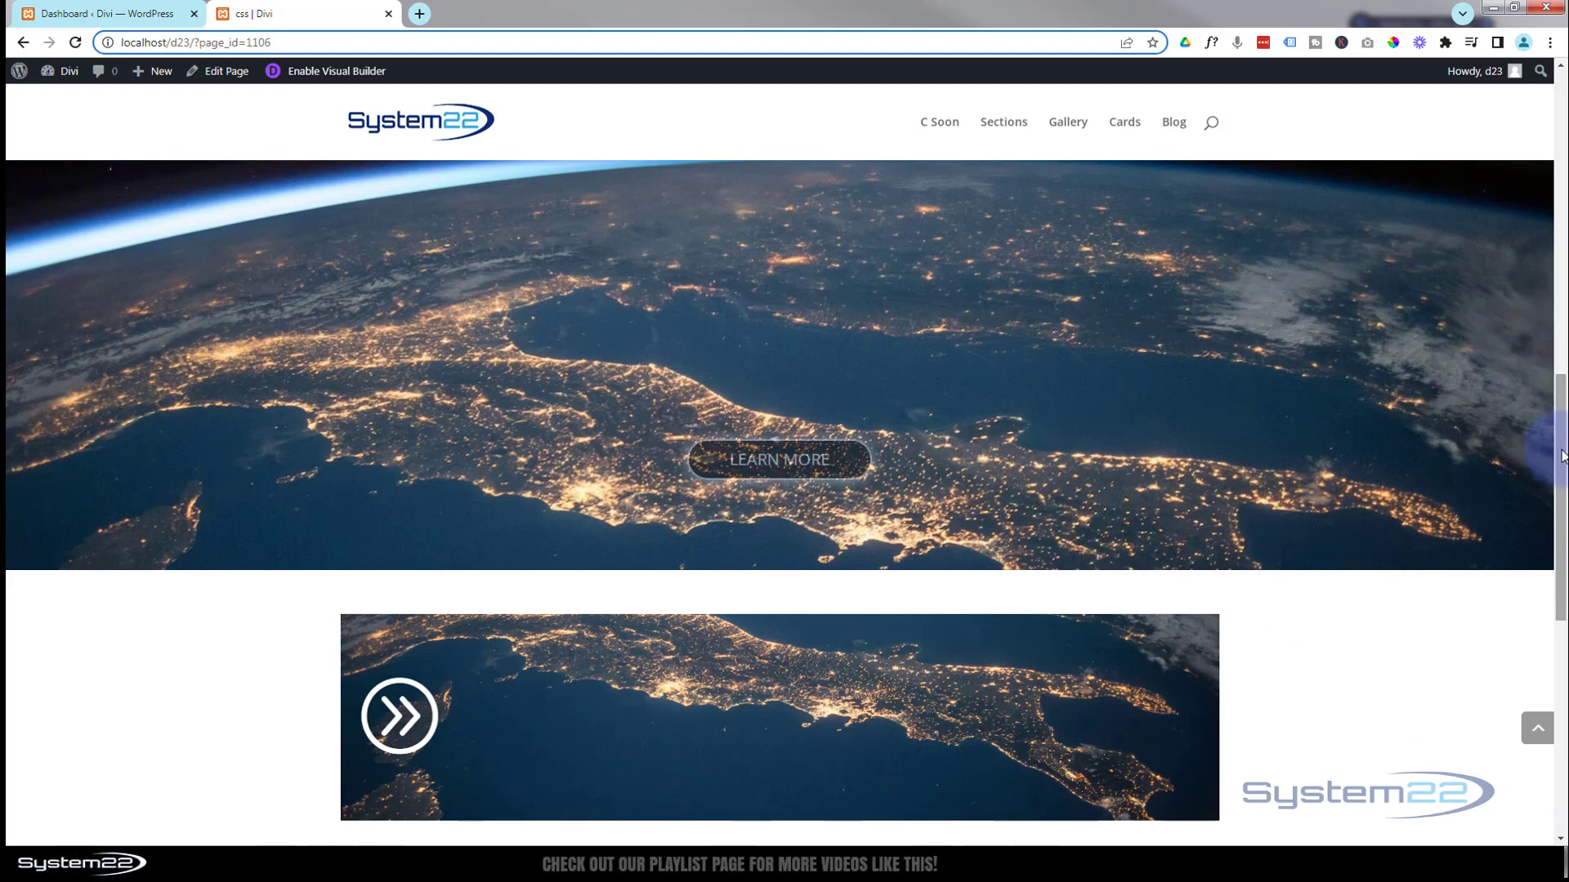
pyautogui.moveTo(1561, 456); pyautogui.dragTo(1508, 253)
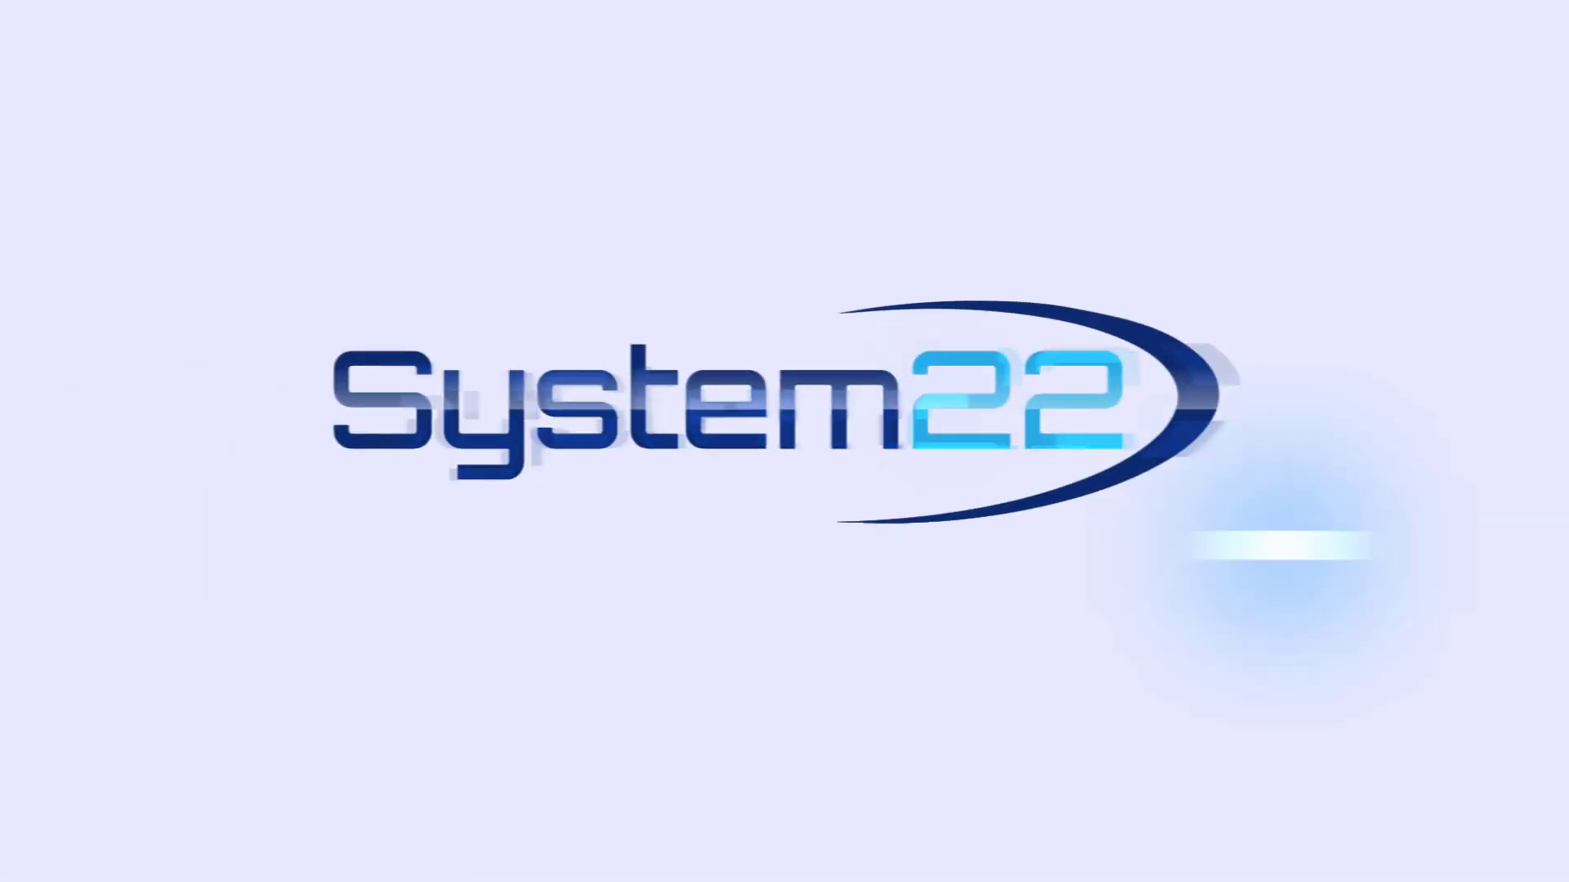